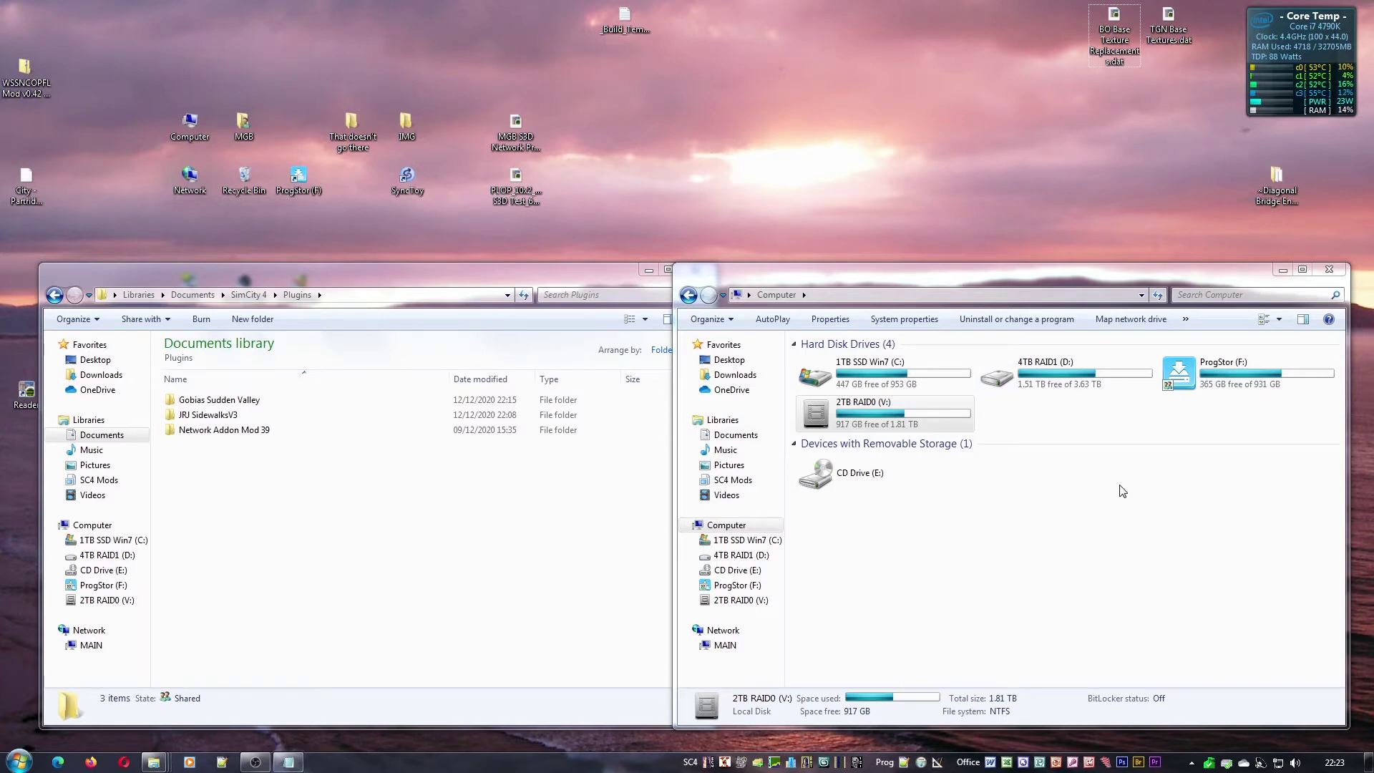
Launch GoFSH and open its script processing tool
left_click(1106, 762)
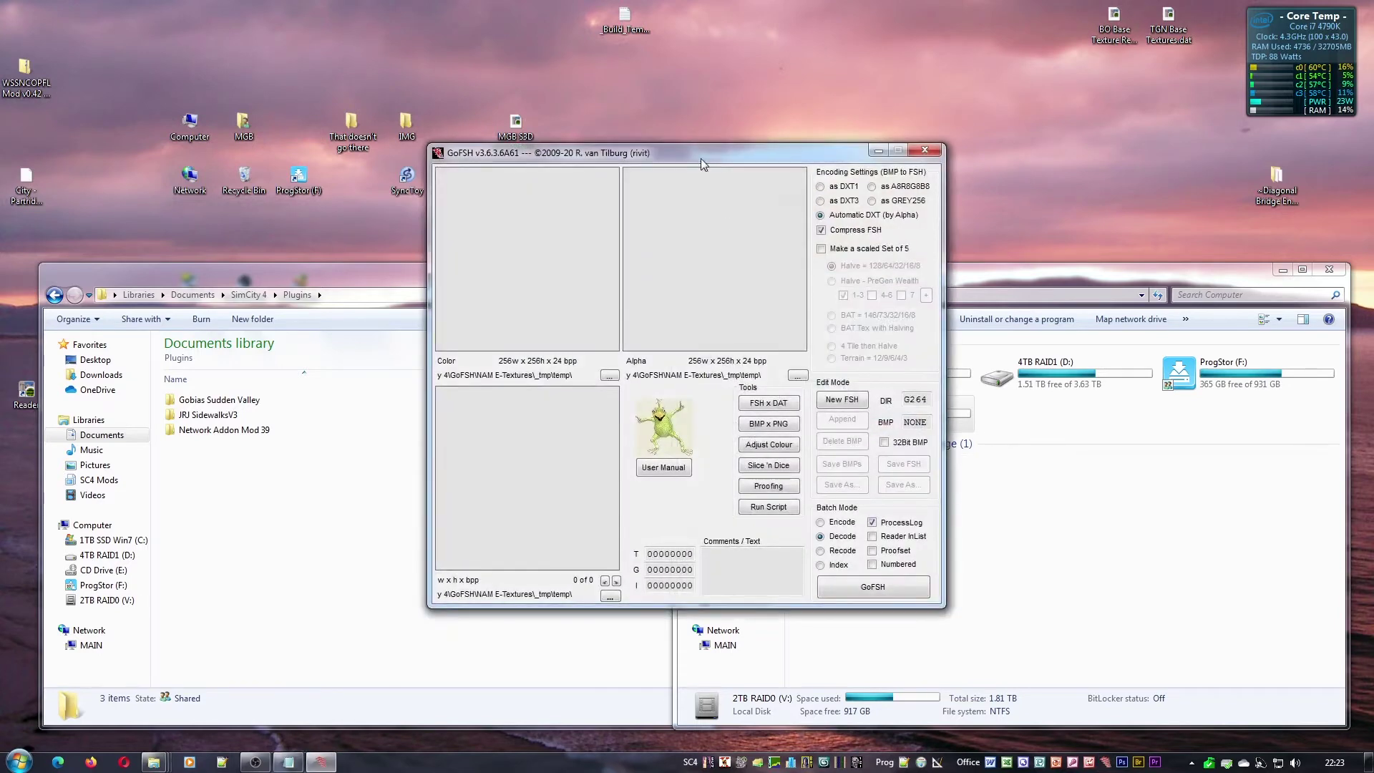
left_click_drag(543, 159, 241, 28)
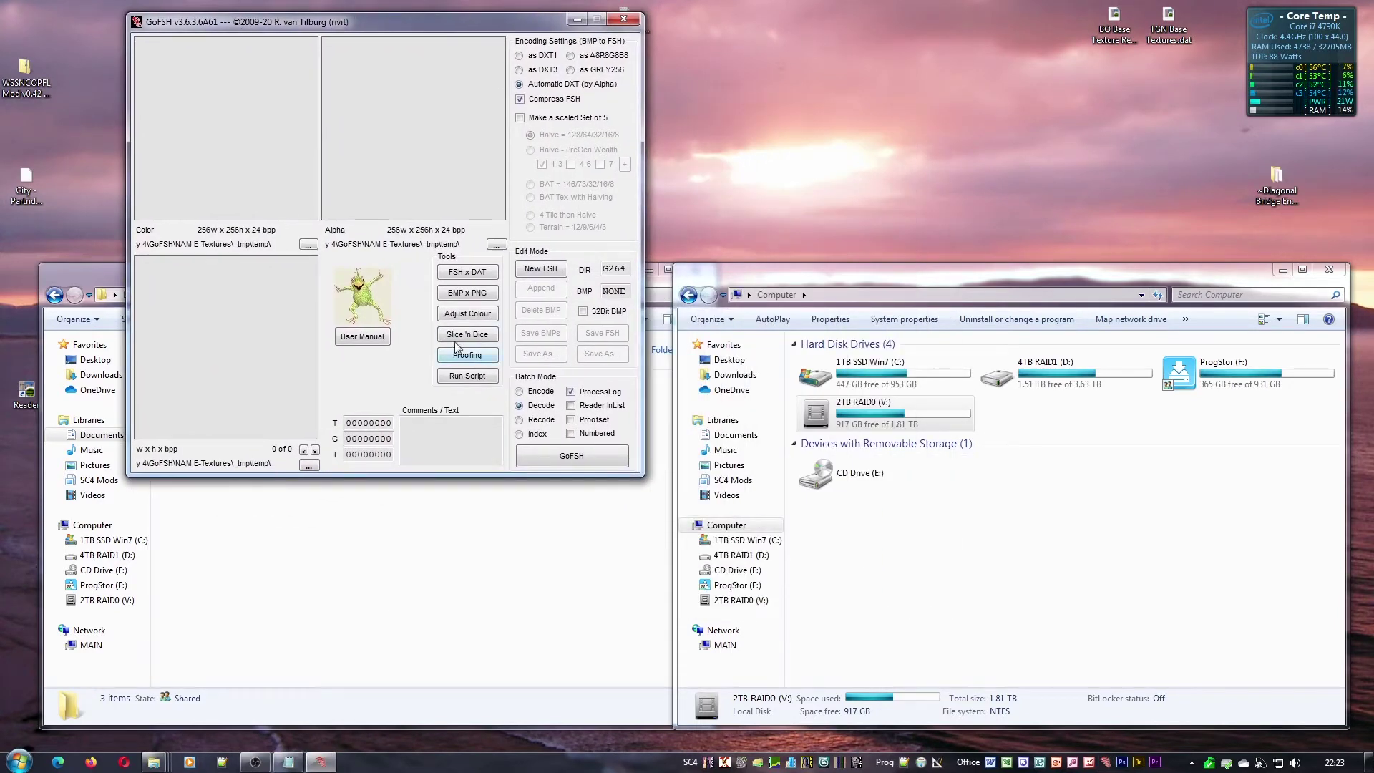
left_click(485, 384)
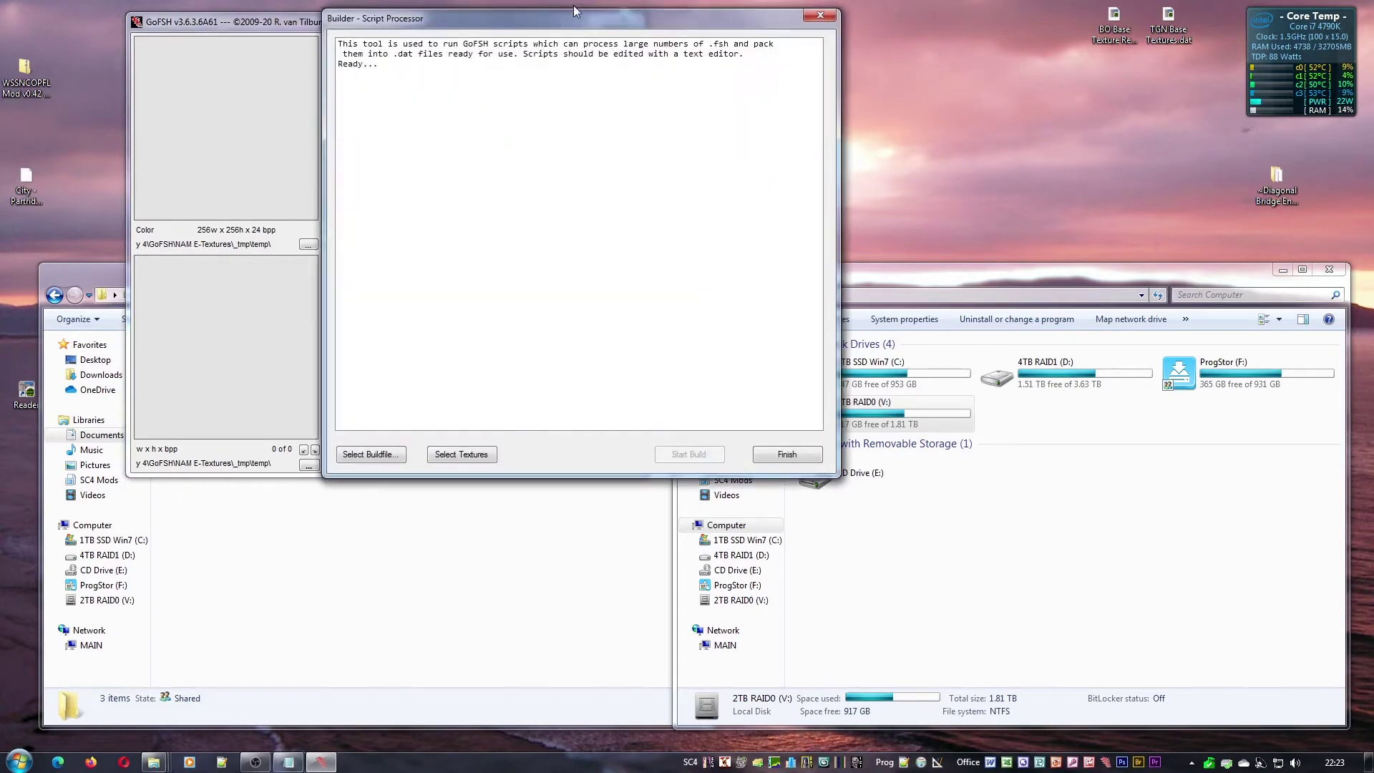
left_click_drag(568, 13, 444, 13)
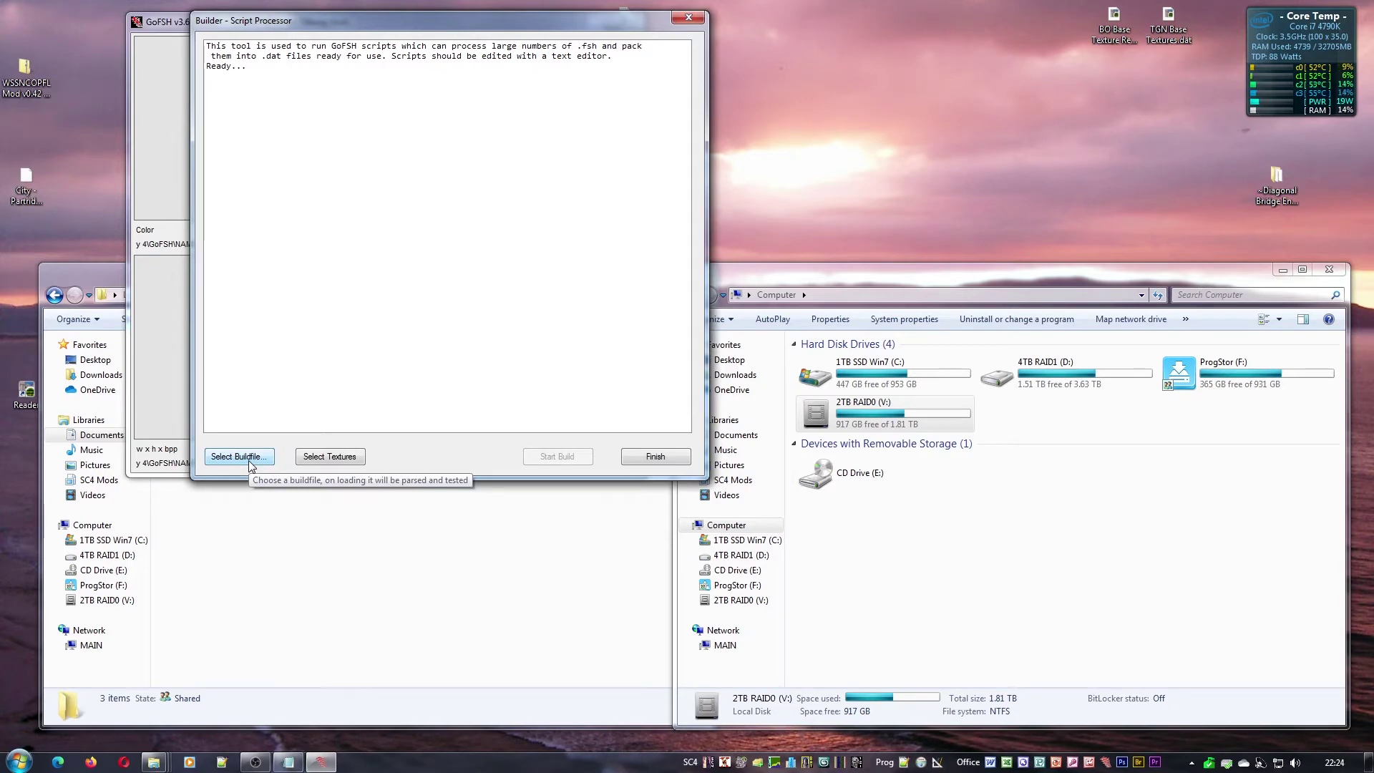
Check which grass, dirt and paving texture sets the script processor offers, cancel the selection and close the processor
left_click(350, 462)
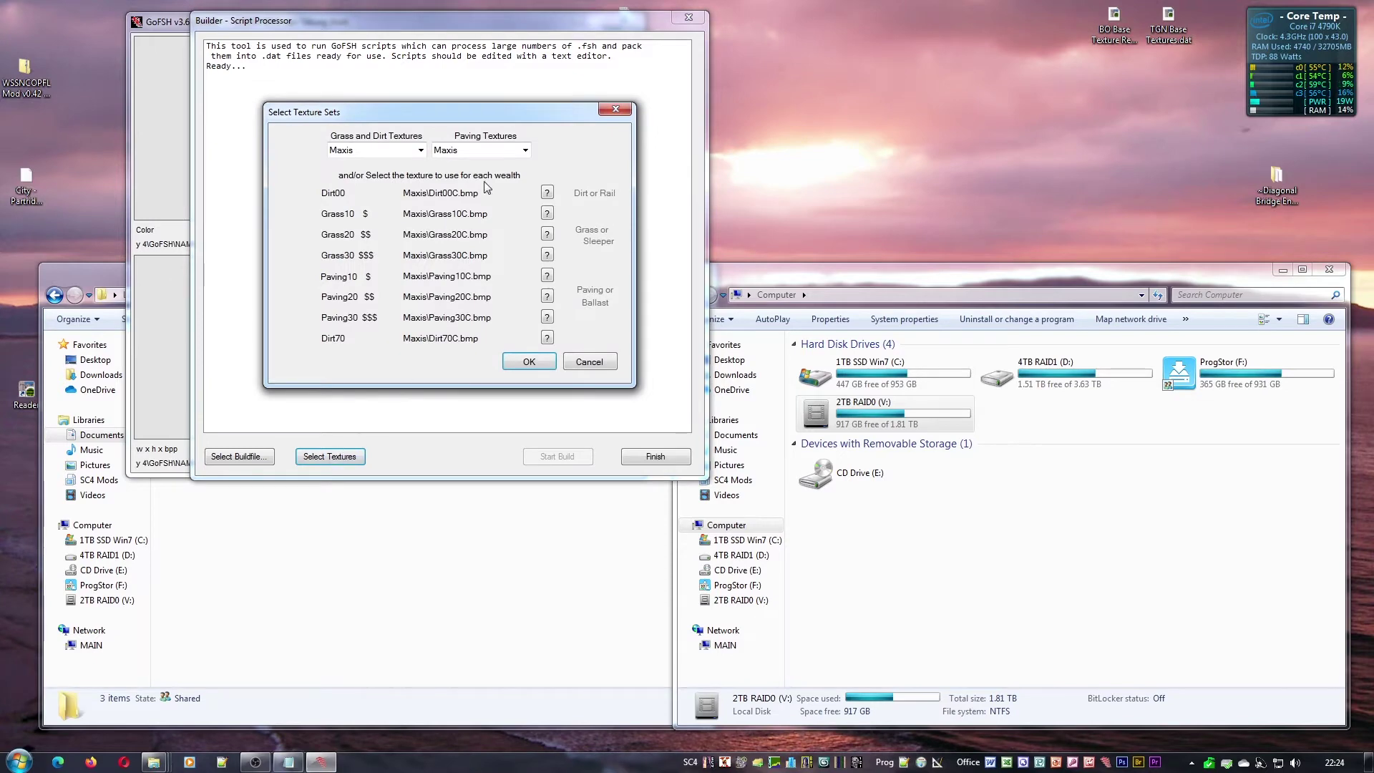
left_click_drag(466, 109, 484, 117)
left_click(436, 158)
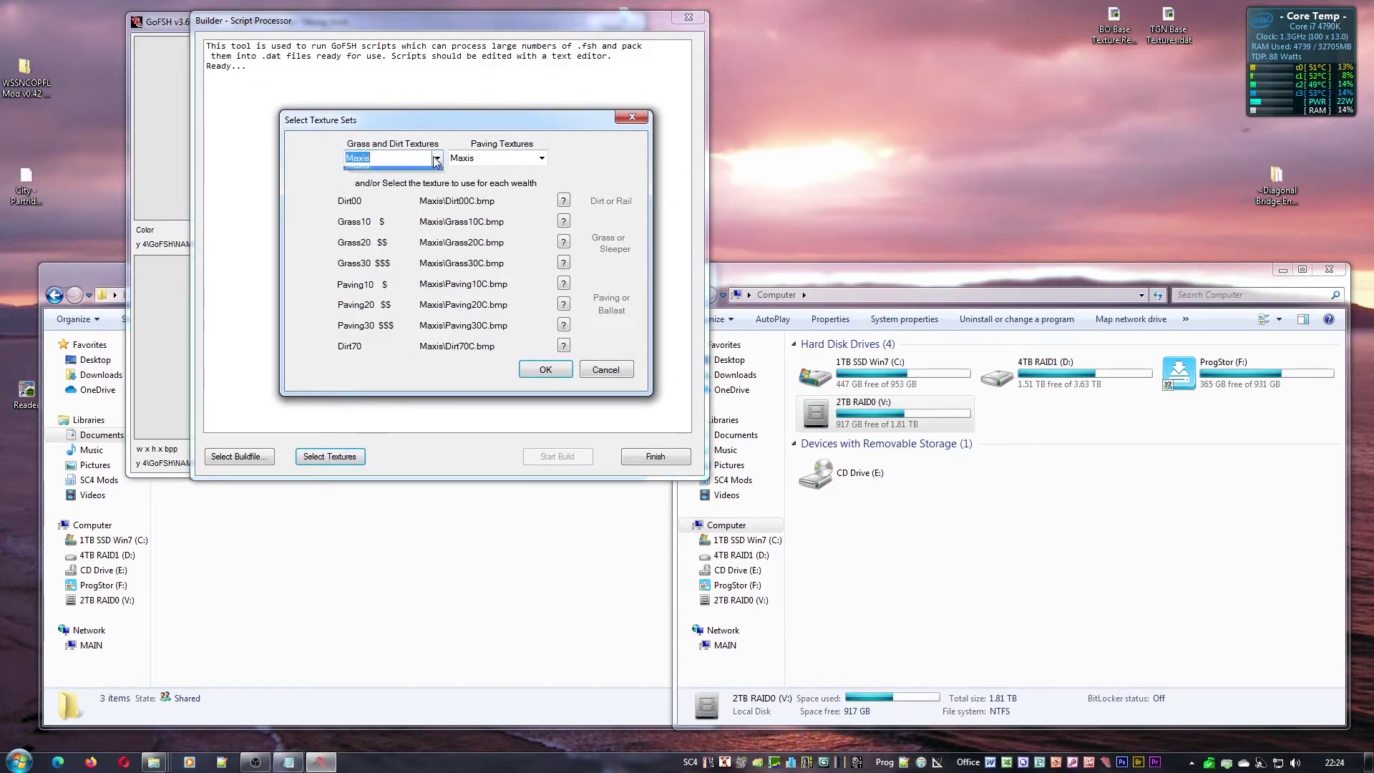
left_click(436, 159)
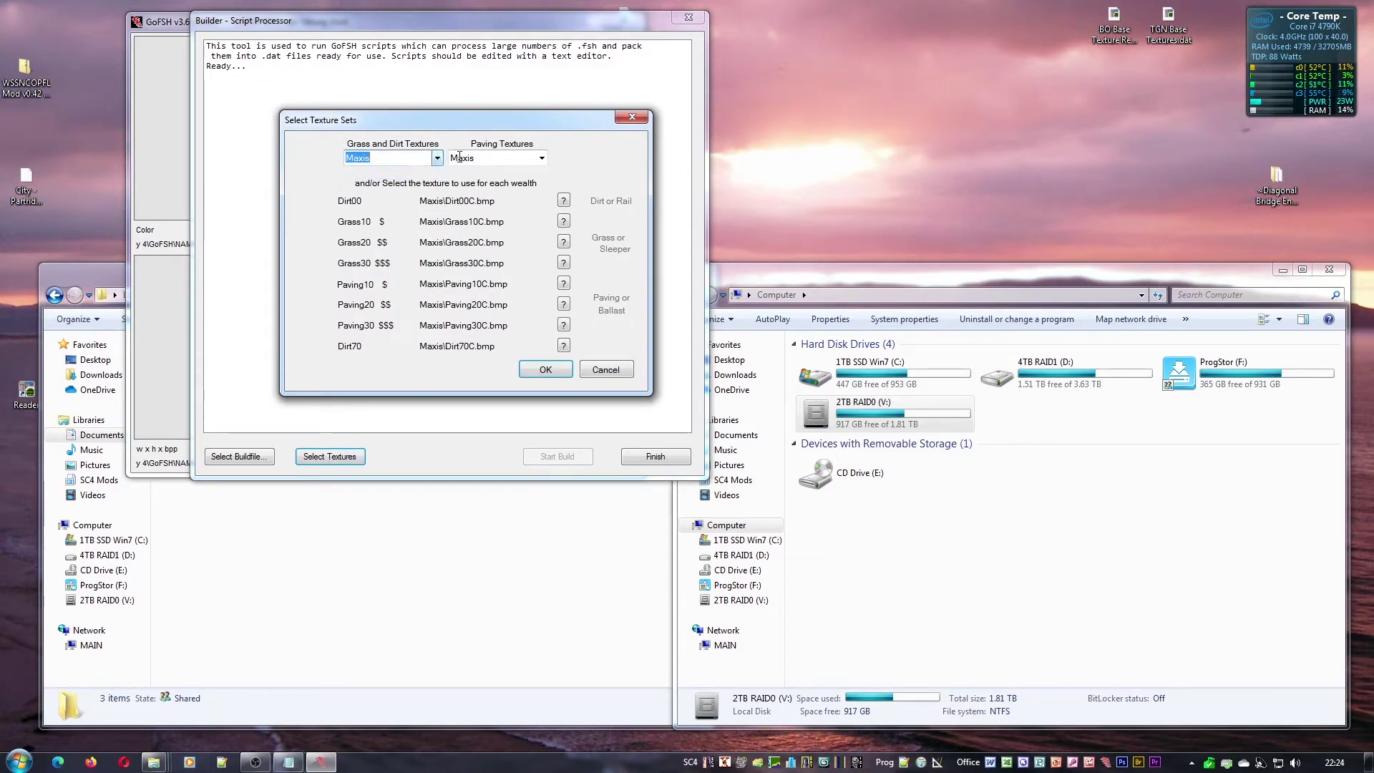
left_click(542, 158)
left_click(545, 158)
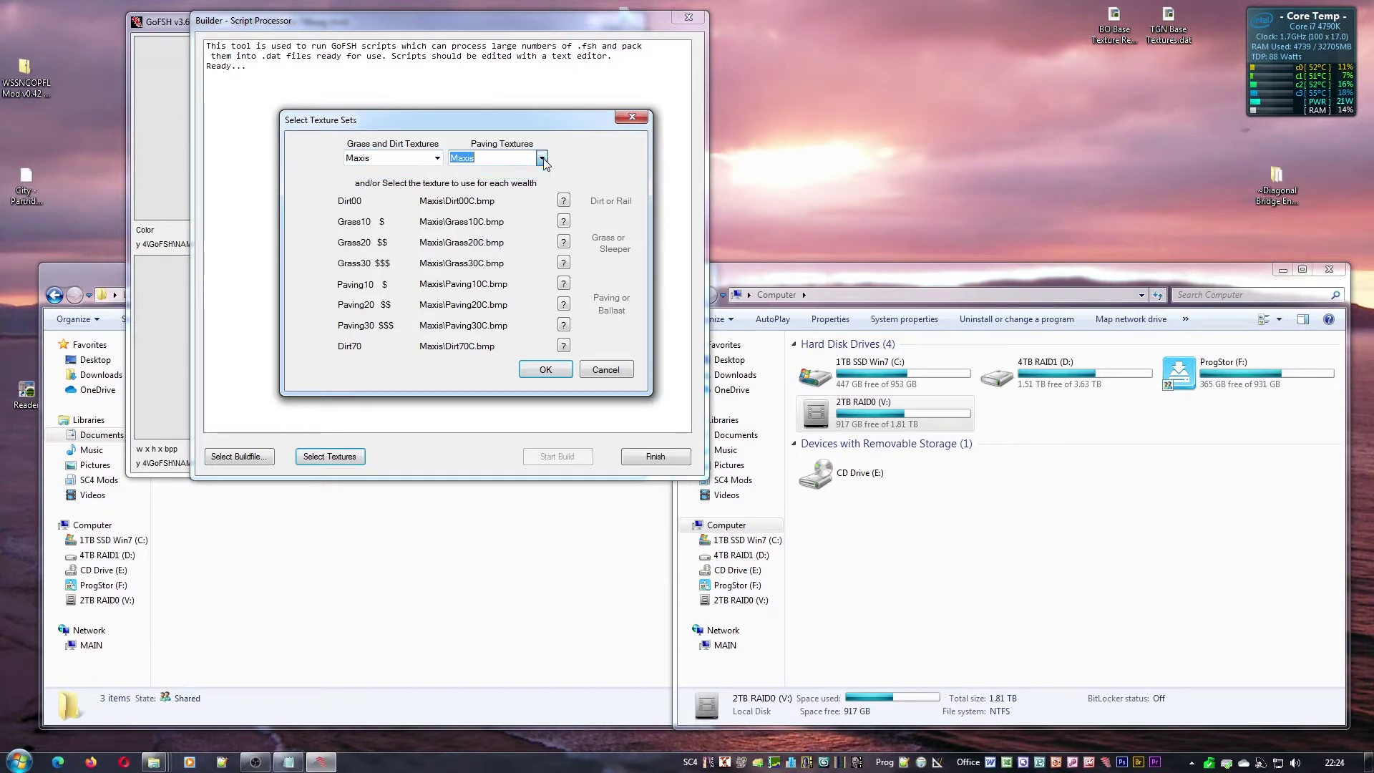
left_click(391, 158)
left_click(496, 159)
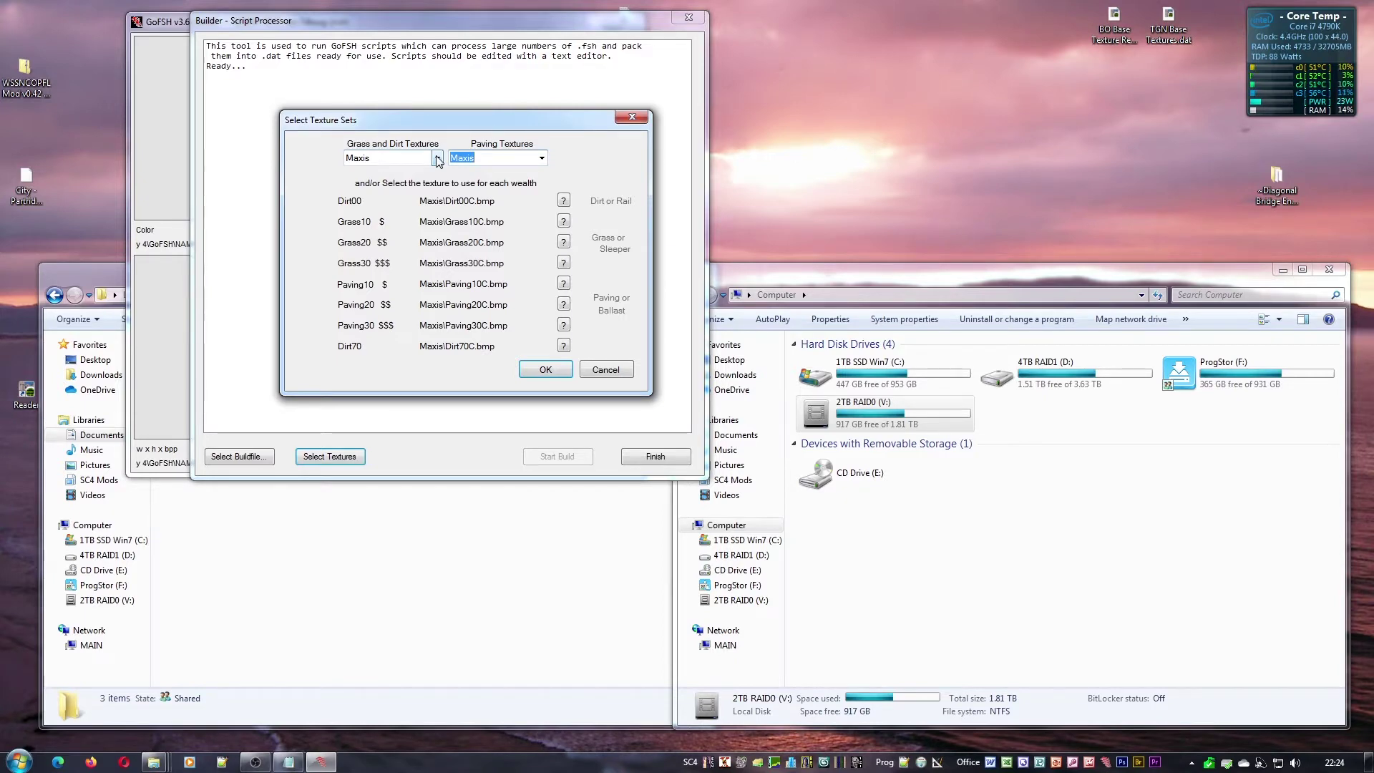
left_click(614, 371)
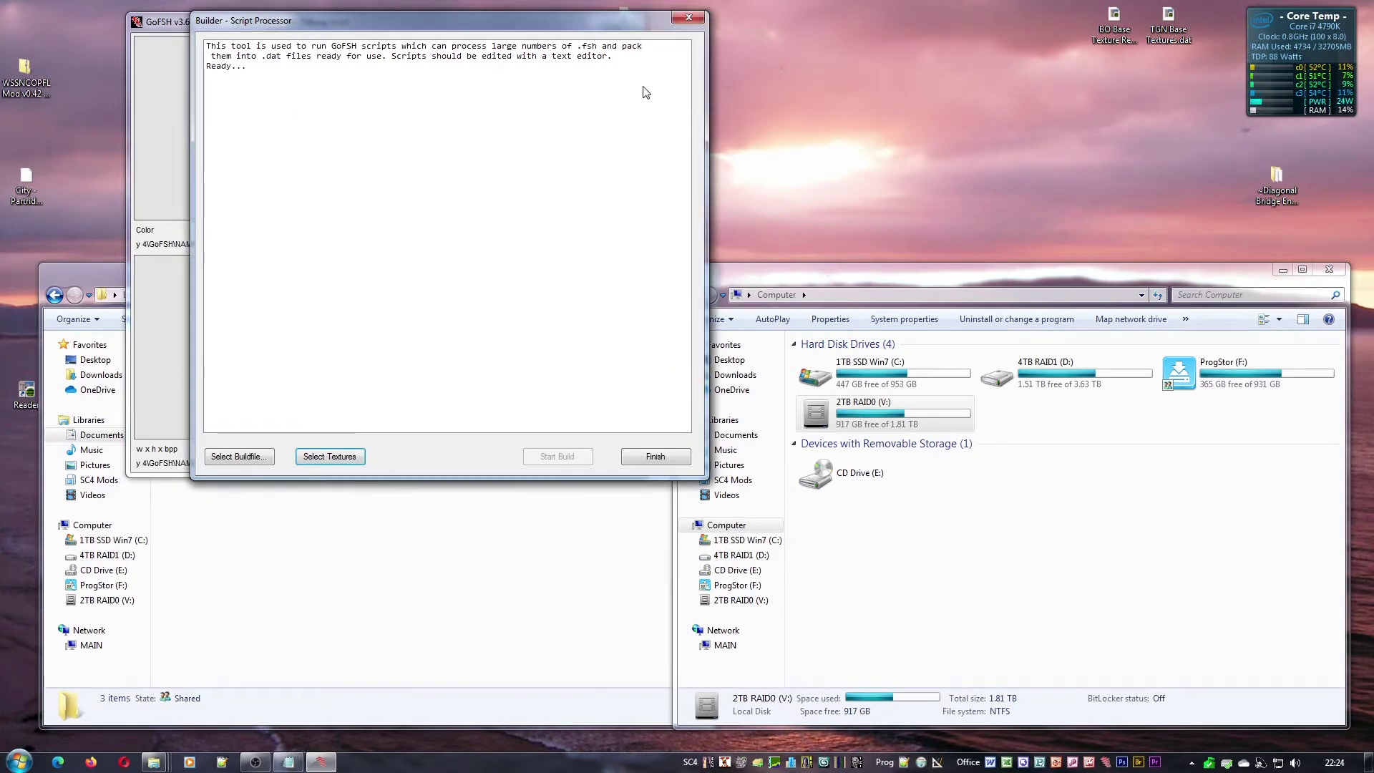
left_click(689, 17)
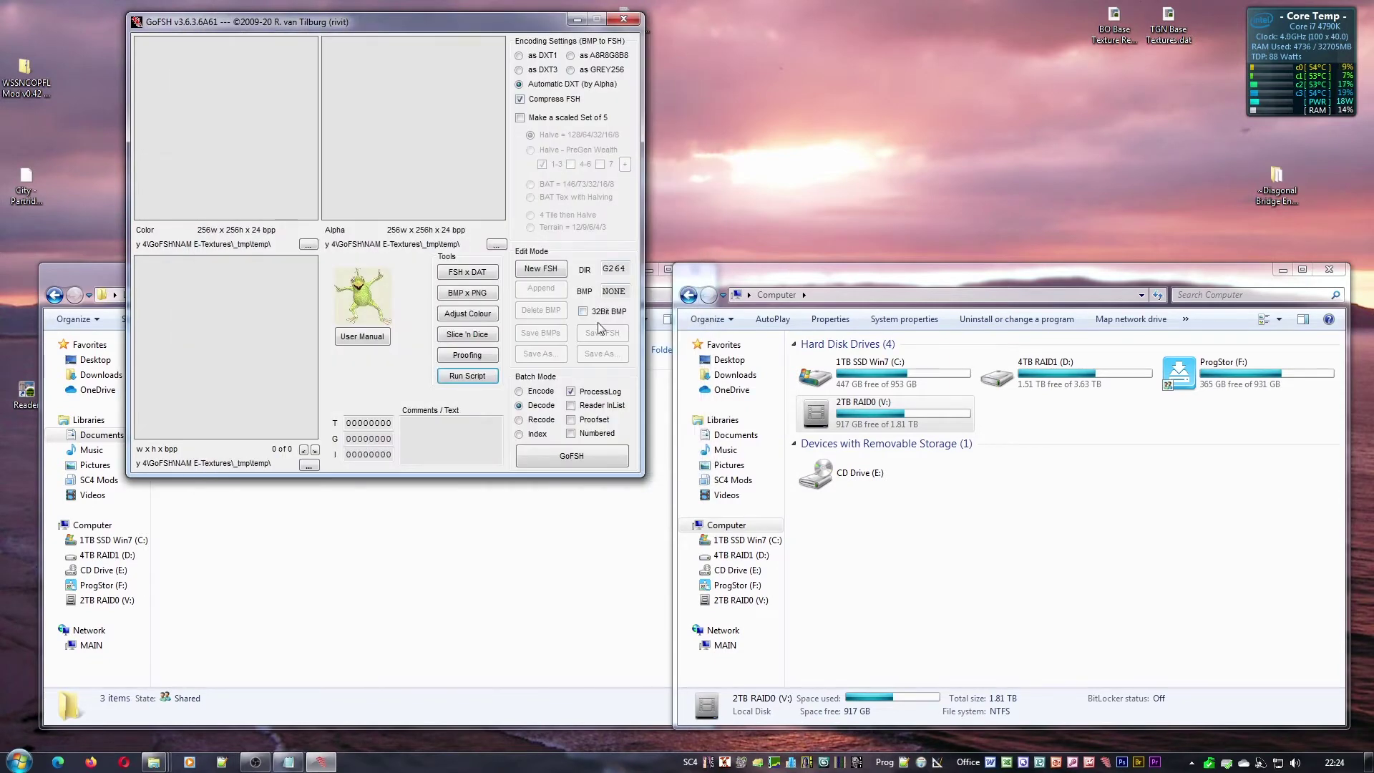
Locate the Gobias Sudden Valley and JRJ SidewalksV3 folders in the SimCity 4 Plugins folder
left_click(106, 276)
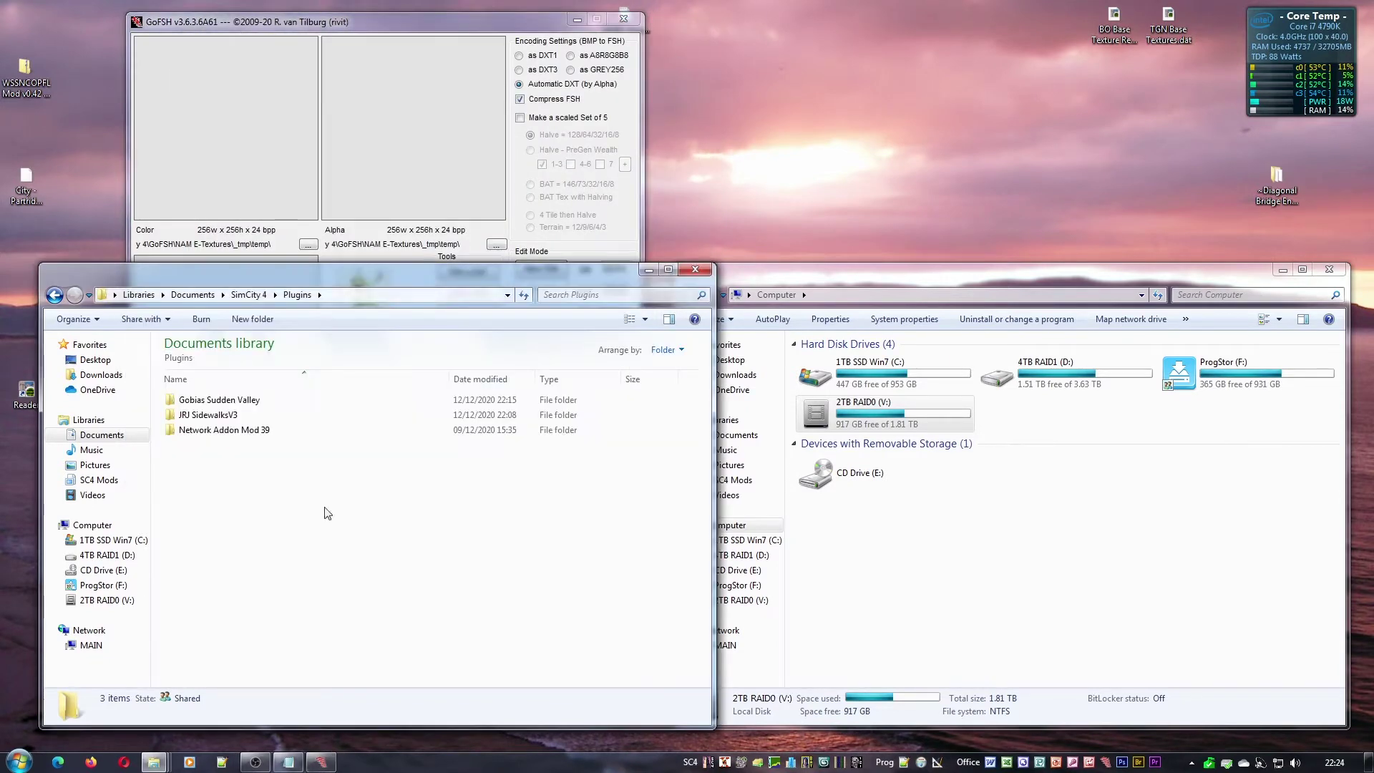
left_click(274, 400)
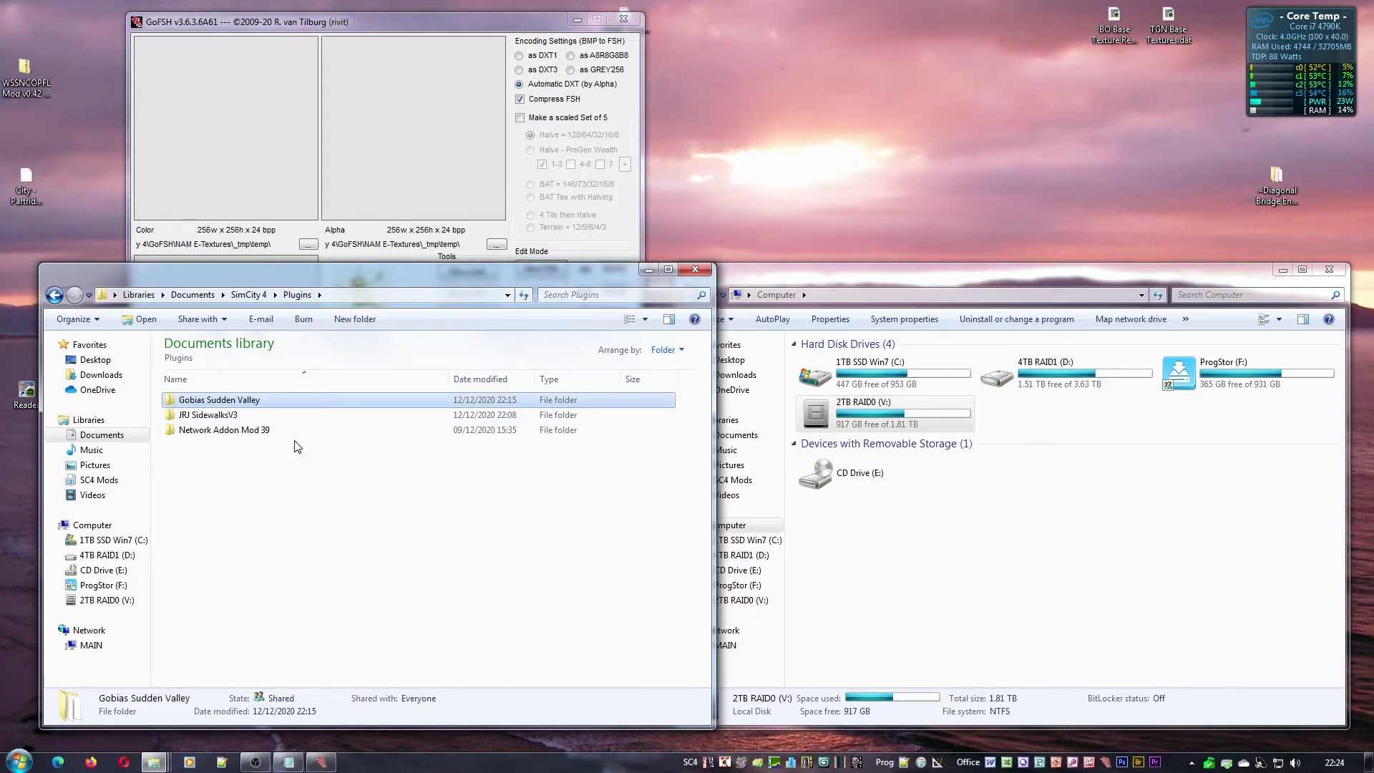
left_click(278, 415)
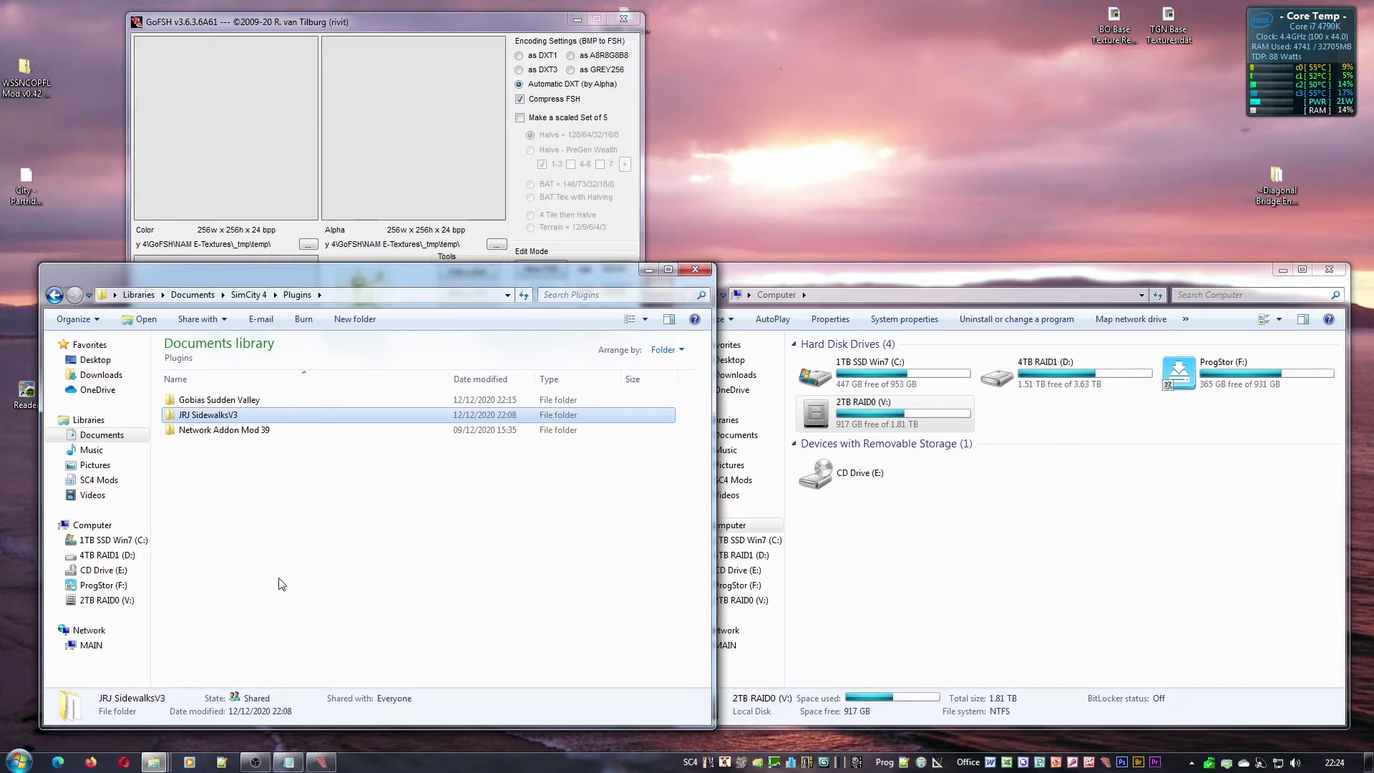
In the other Explorer window, go to %appdata% and open the Textures folder inside GoFSH
left_click(903, 296)
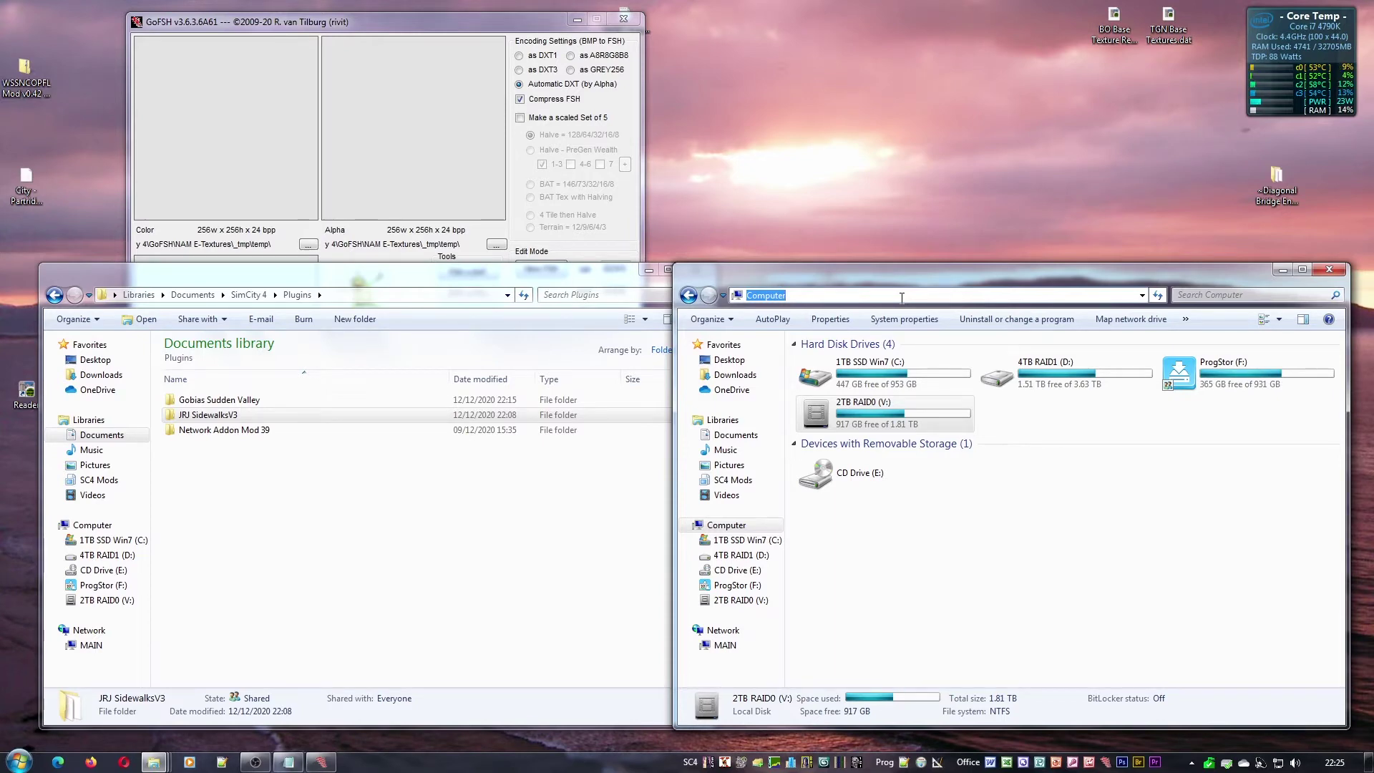
type("%appdata%")
key("Return")
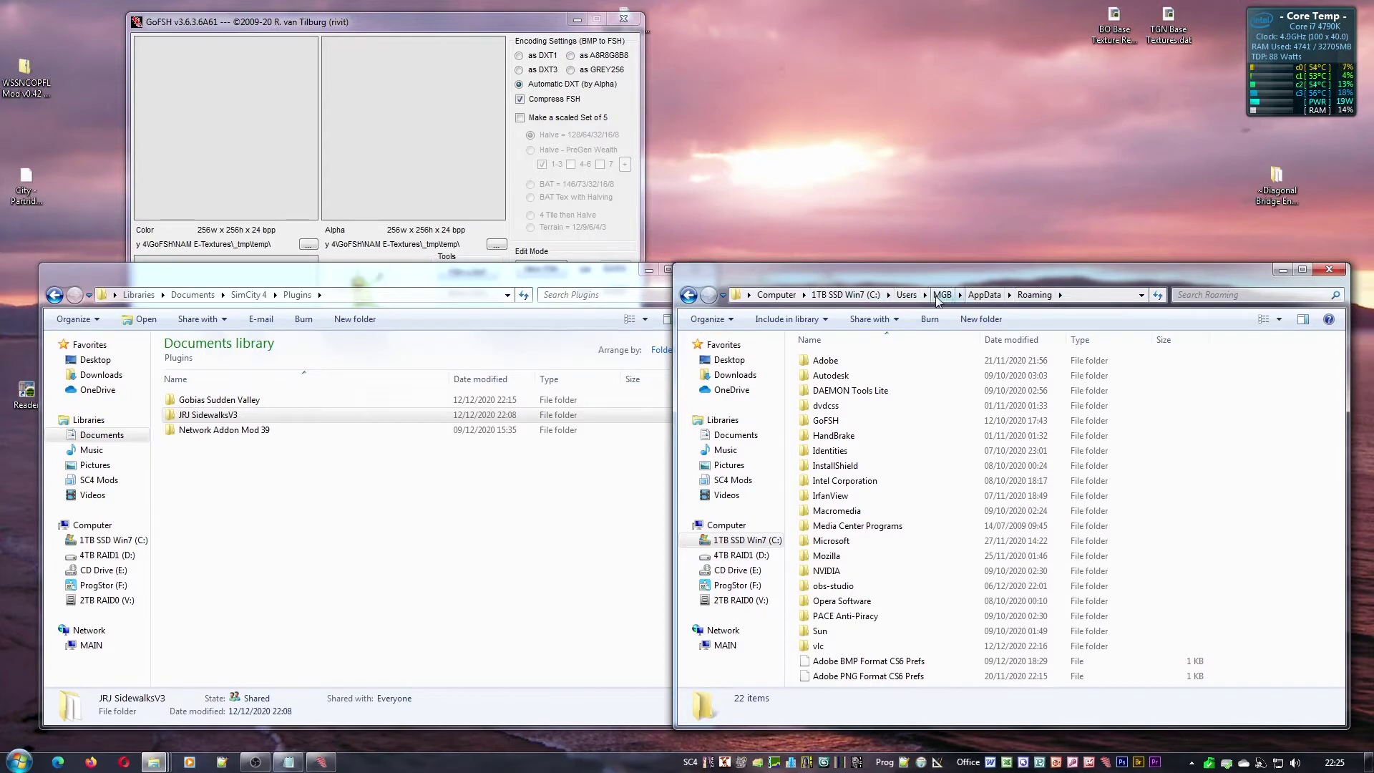
left_click(868, 425)
double_click(861, 422)
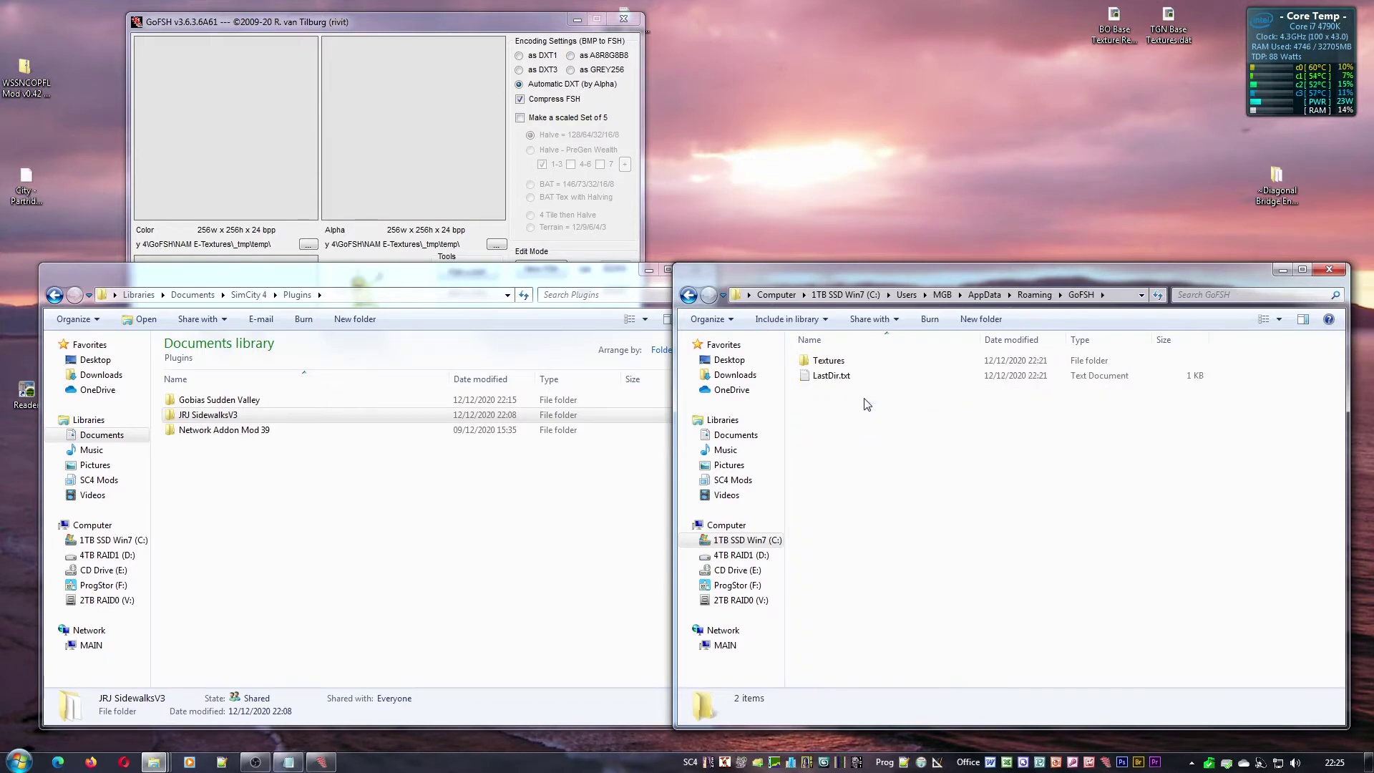
double_click(865, 360)
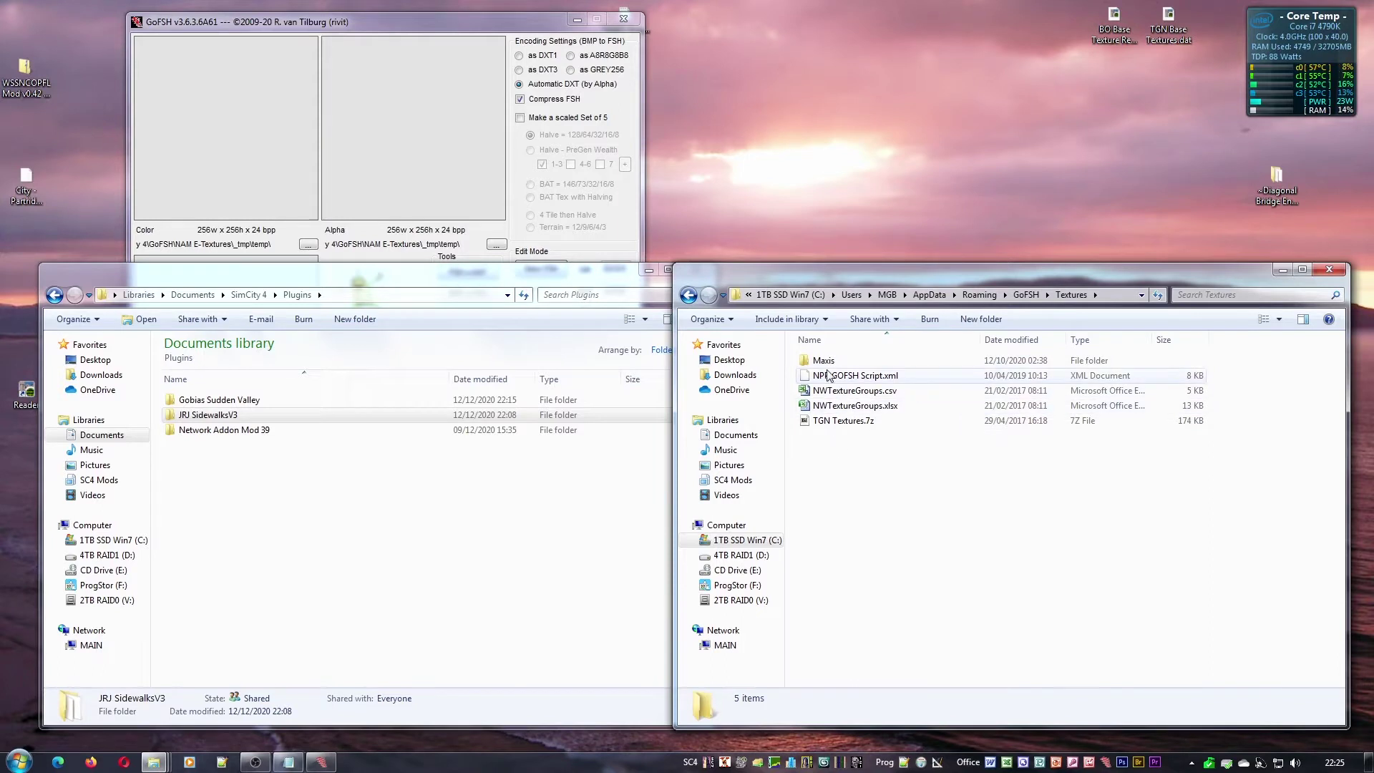
Examine the texture bitmaps inside the Maxis folder and return to the Textures folder
left_click(858, 364)
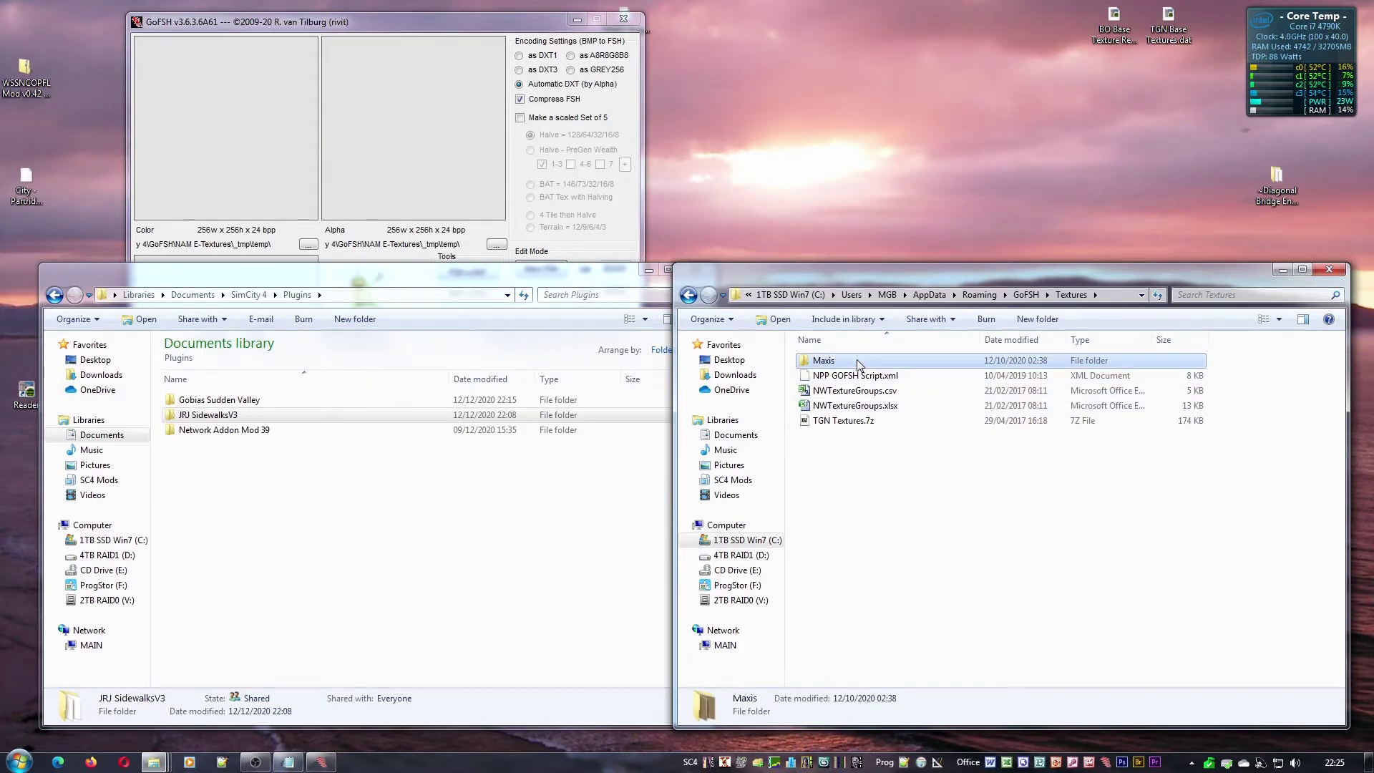
double_click(856, 359)
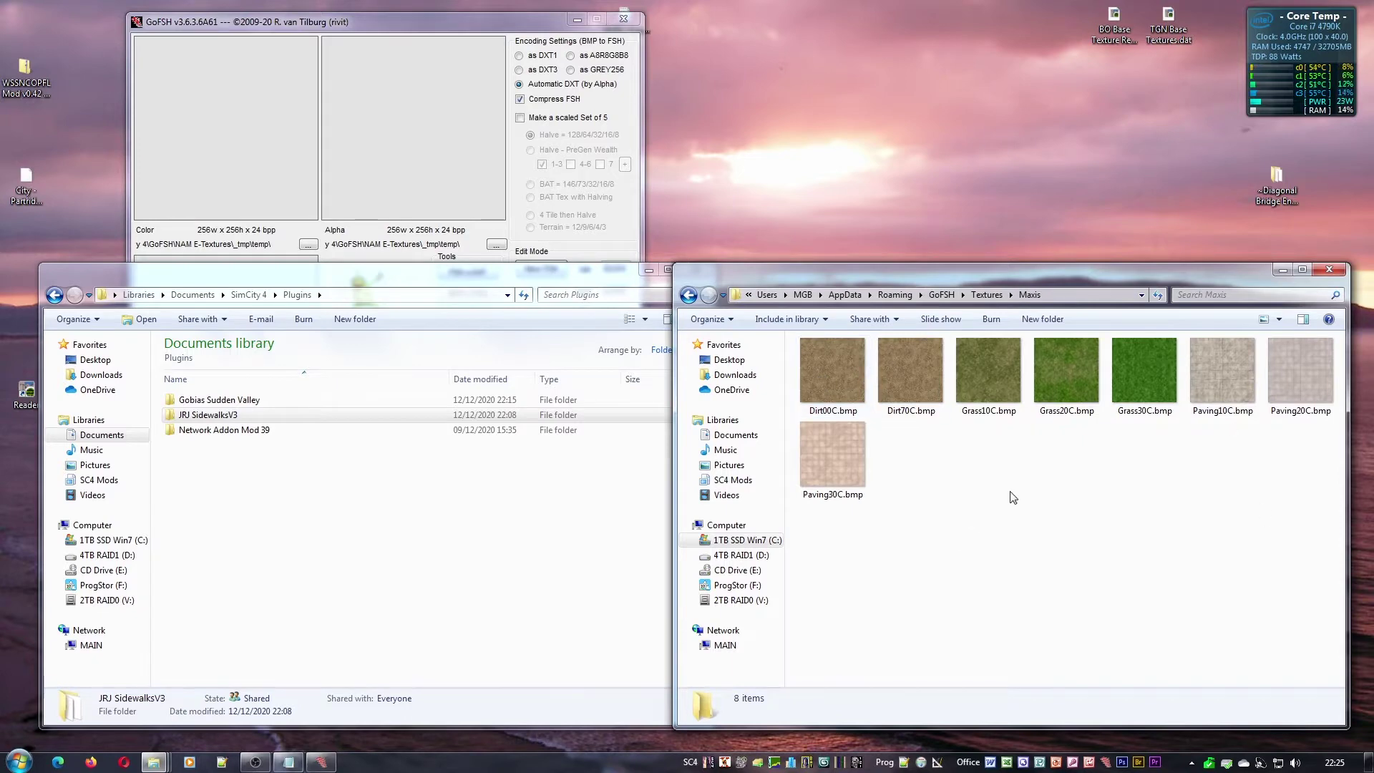
key("BackSpace")
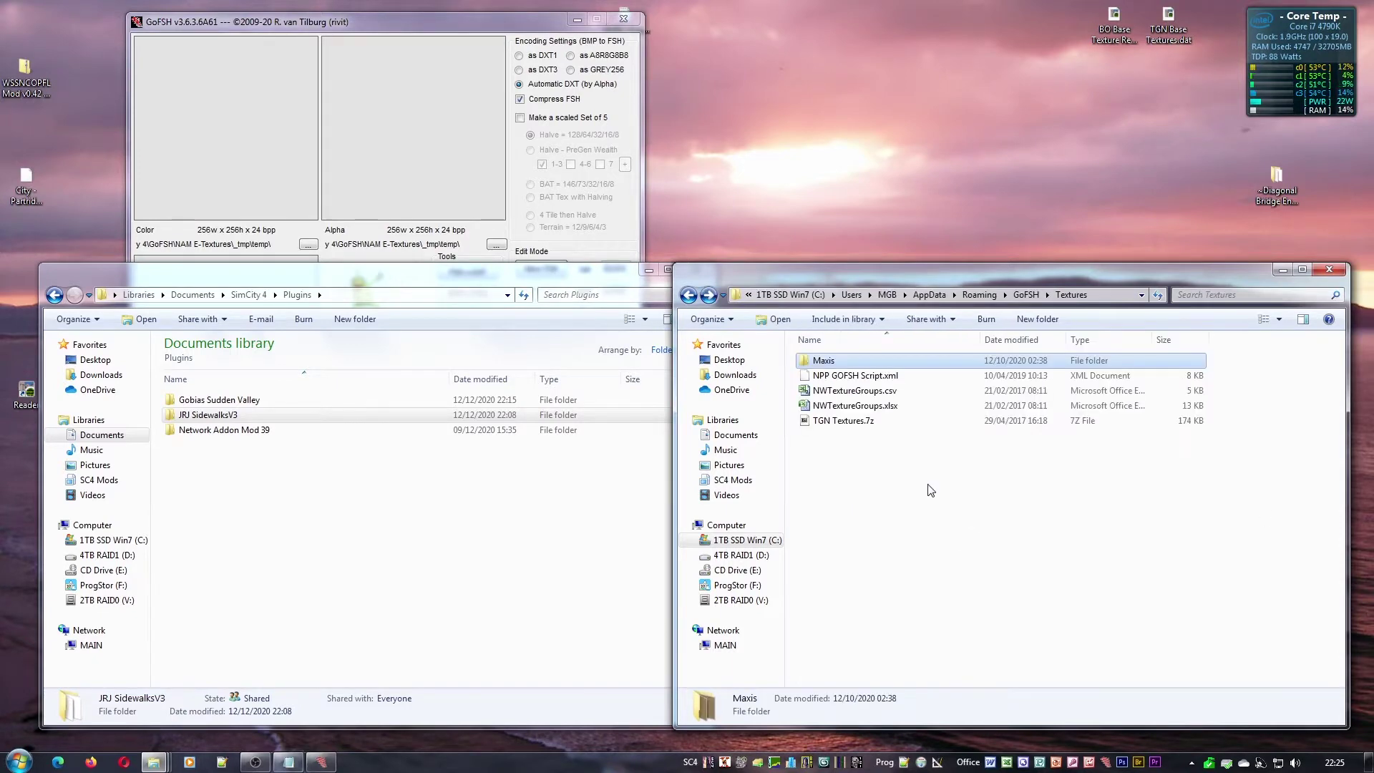
Make two copies of the Maxis folder within the Textures folder
right_click(828, 364)
left_click(861, 639)
right_click(866, 555)
left_click(905, 440)
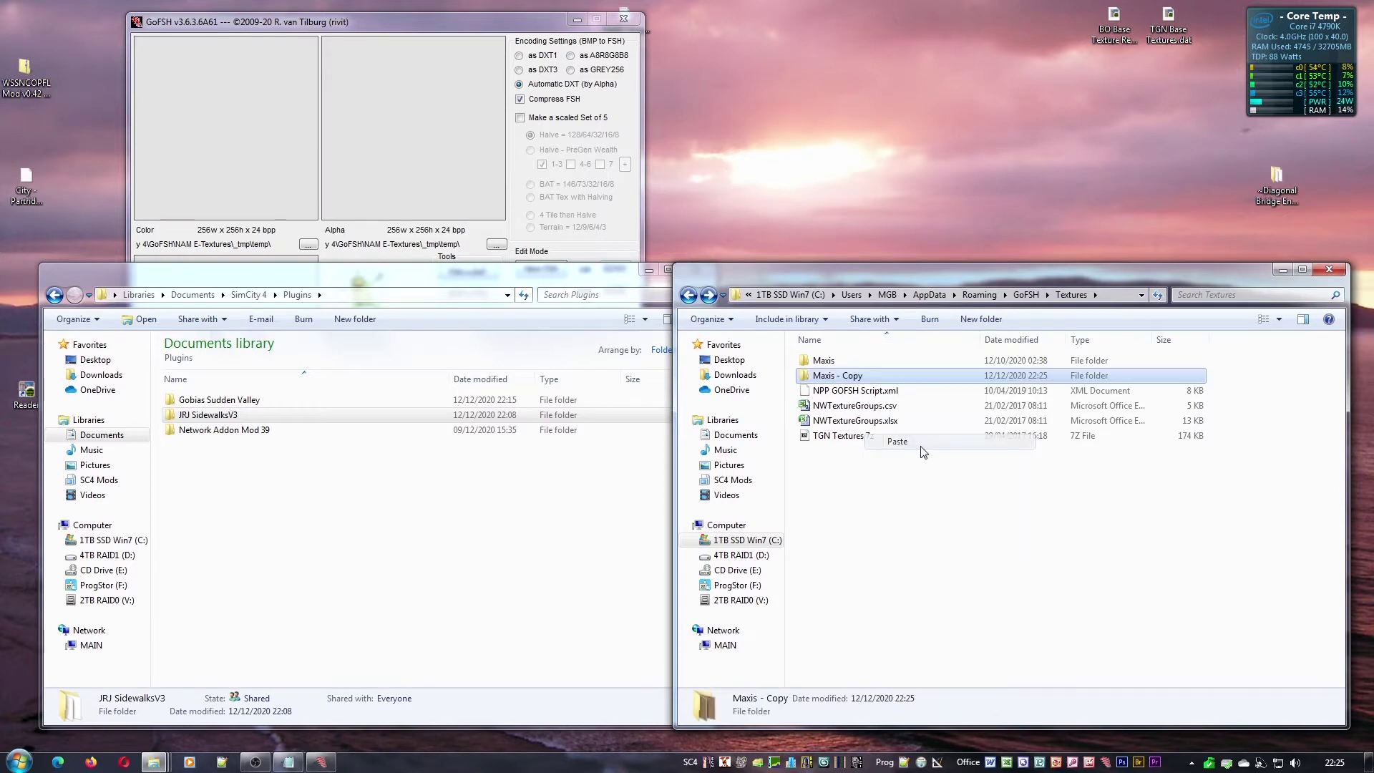
right_click(858, 503)
left_click(906, 597)
double_click(871, 374)
key("BackSpace")
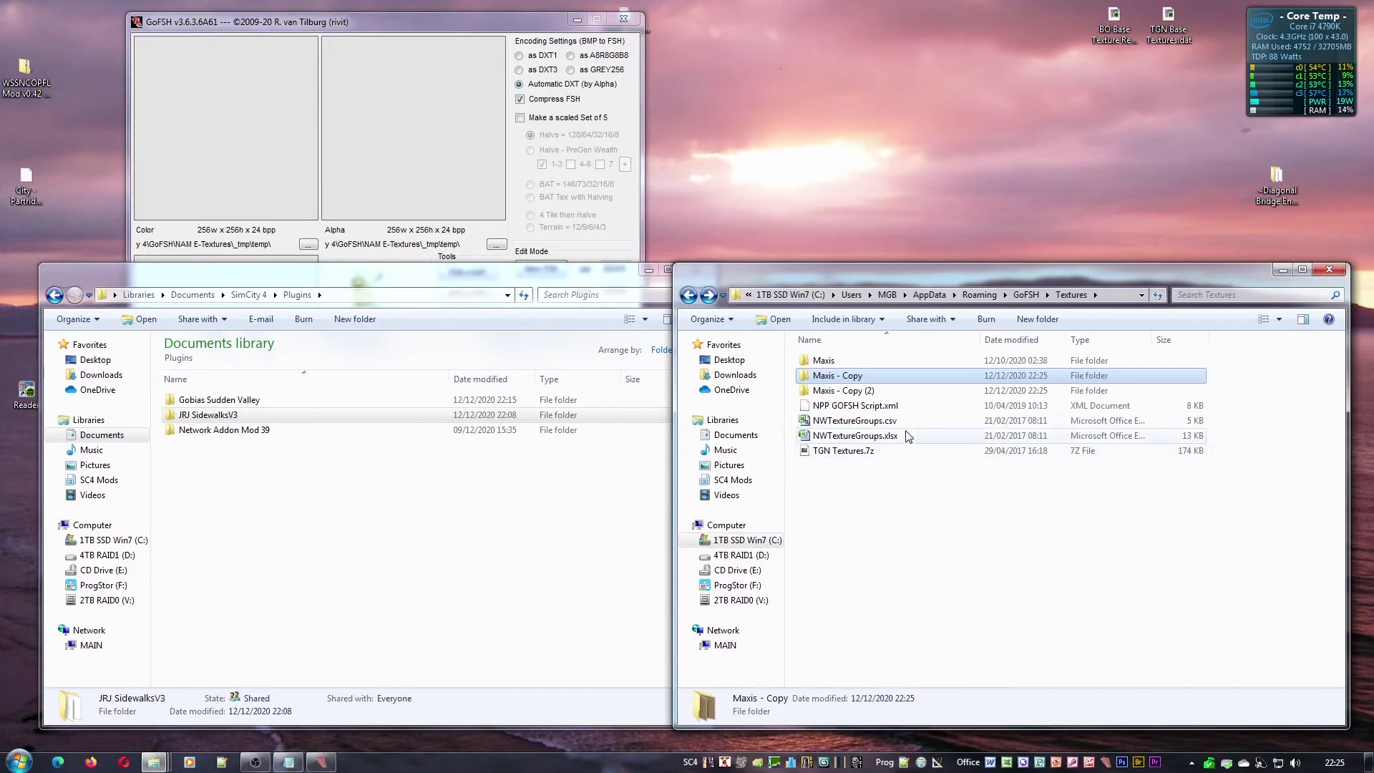
Rename the first Maxis copy to G-SuddenValley
left_click(841, 375)
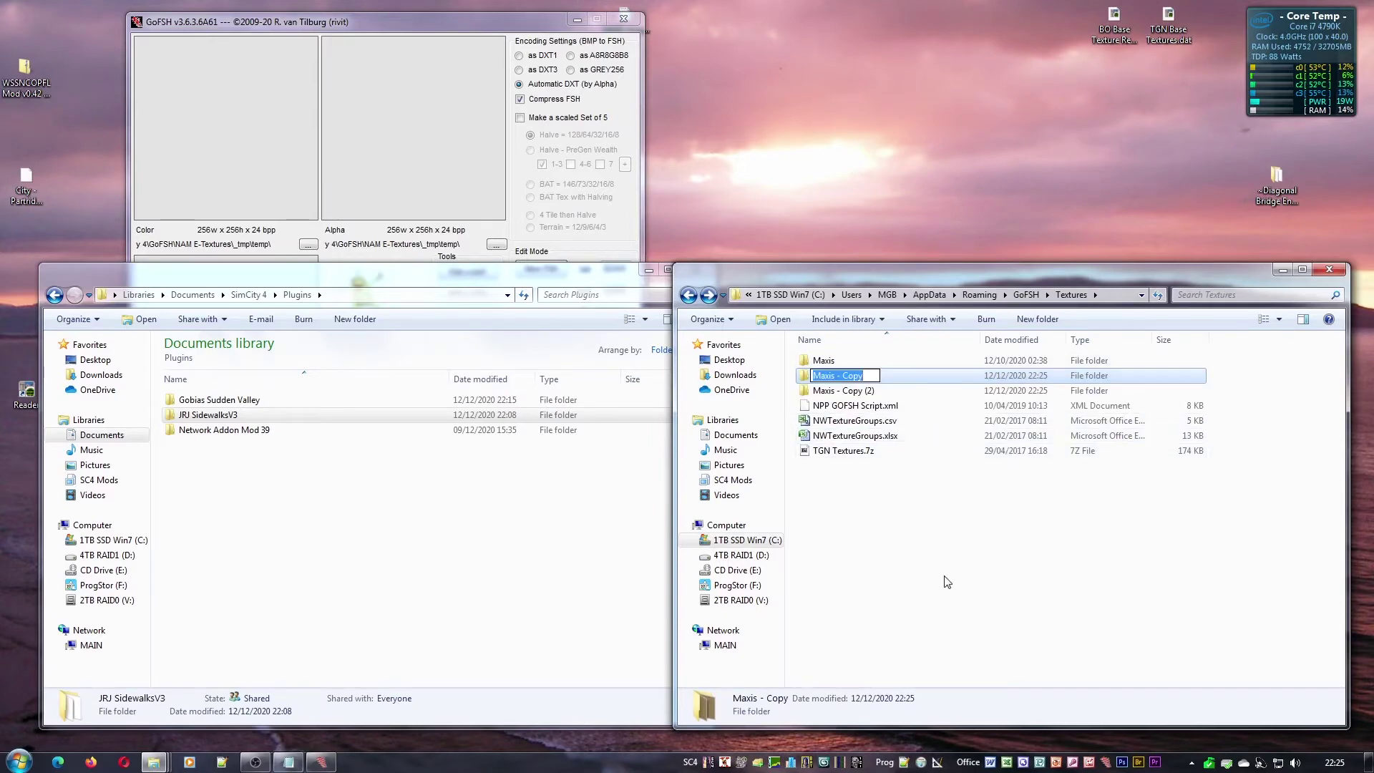
type("G")
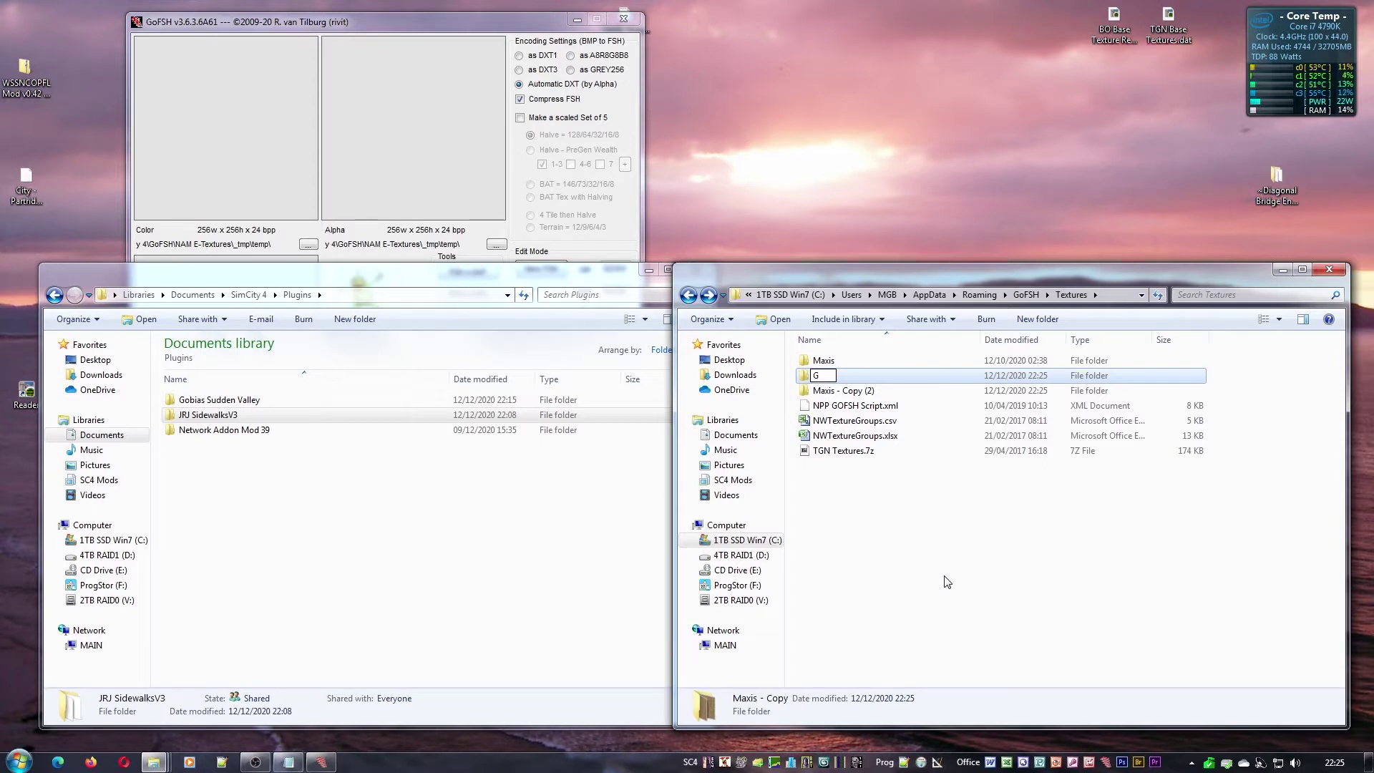
type("-SuddenValley")
key("Return")
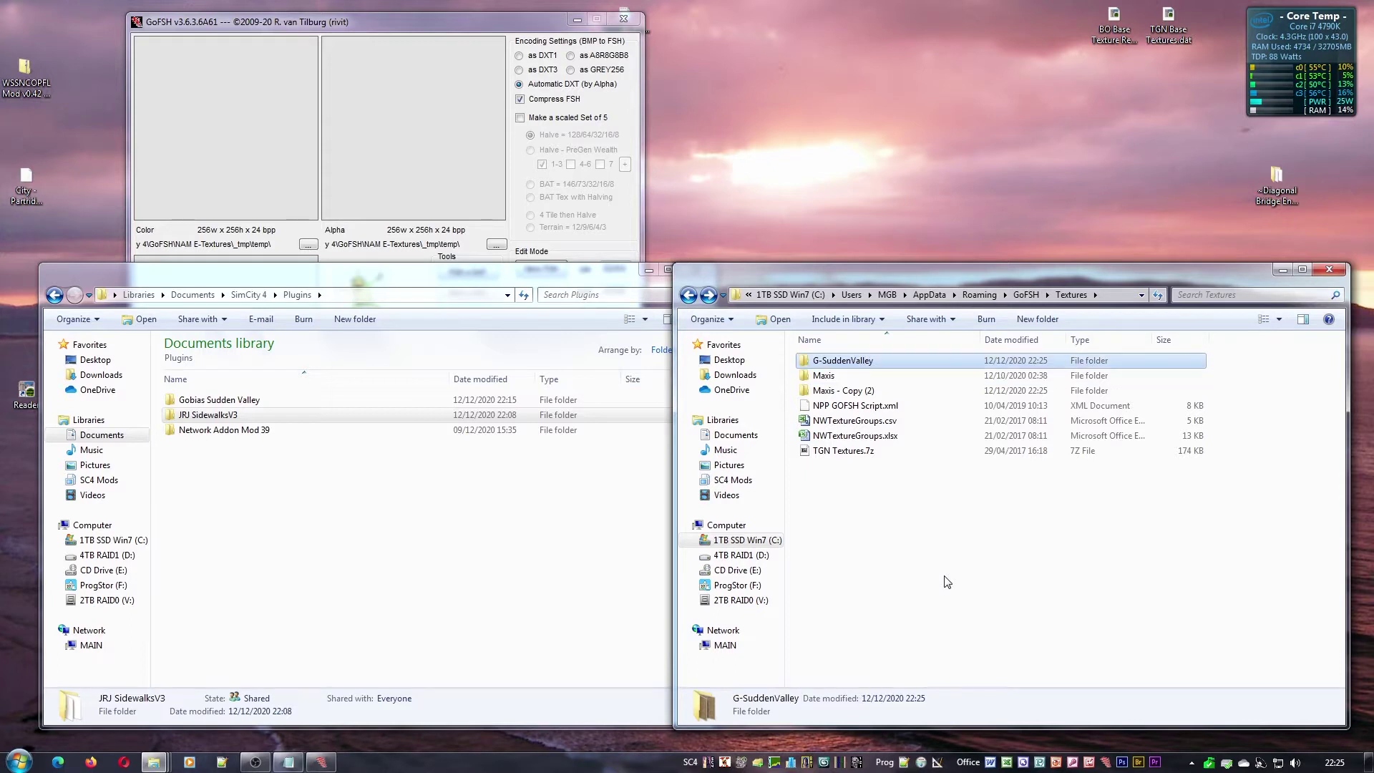
Rename the second Maxis copy to P-JRJ SW
left_click(844, 390)
key("F2")
type("P")
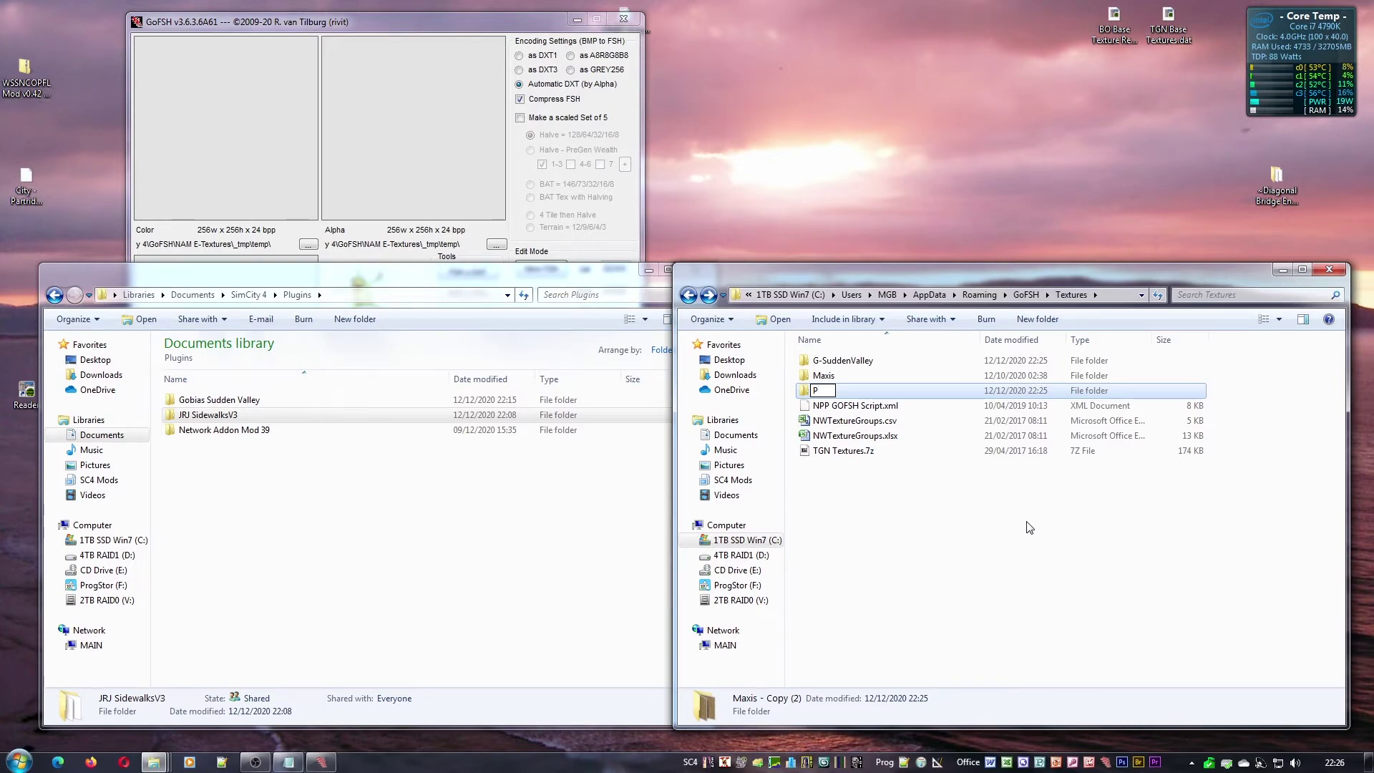
type("-JRJ SW")
key("Return")
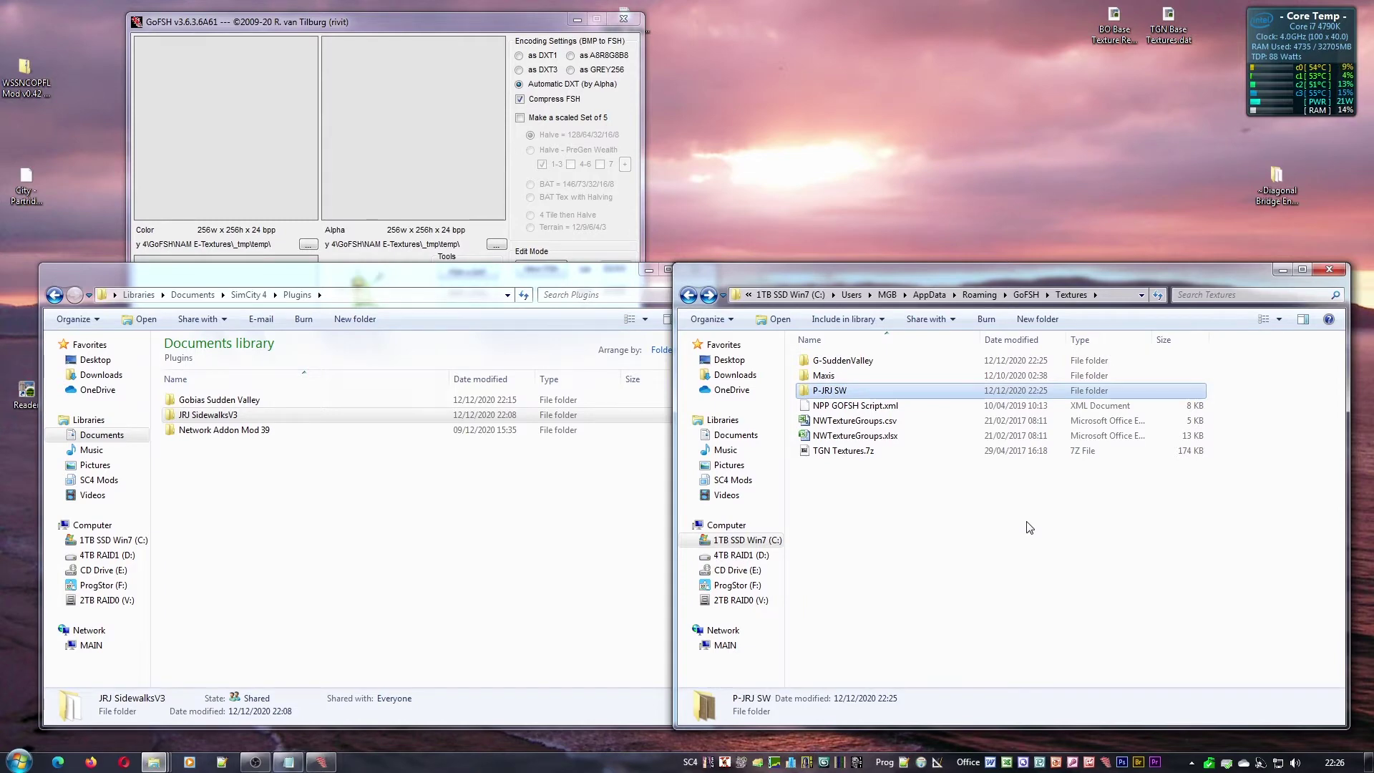
Switch to GoFSH and open the FSHxDAT Package Manager
left_click(393, 118)
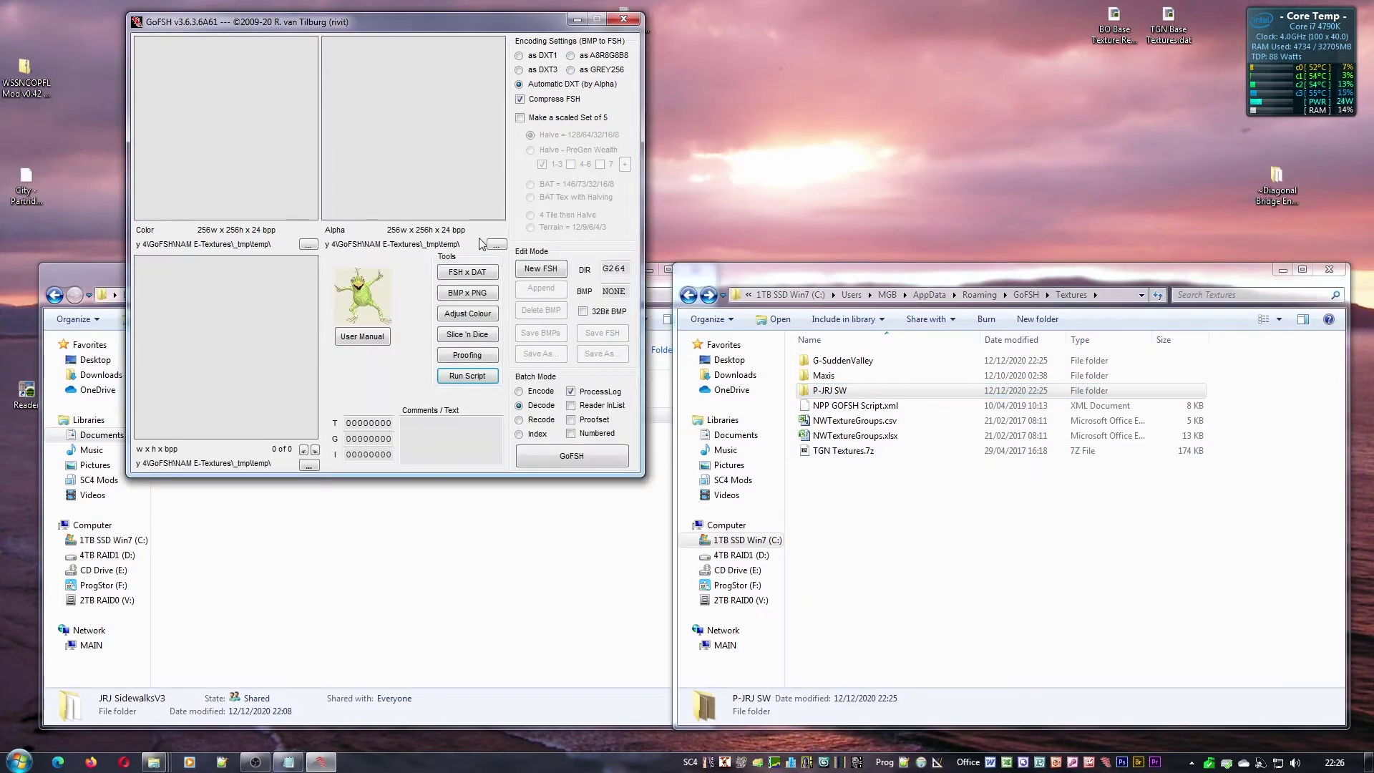
left_click(489, 277)
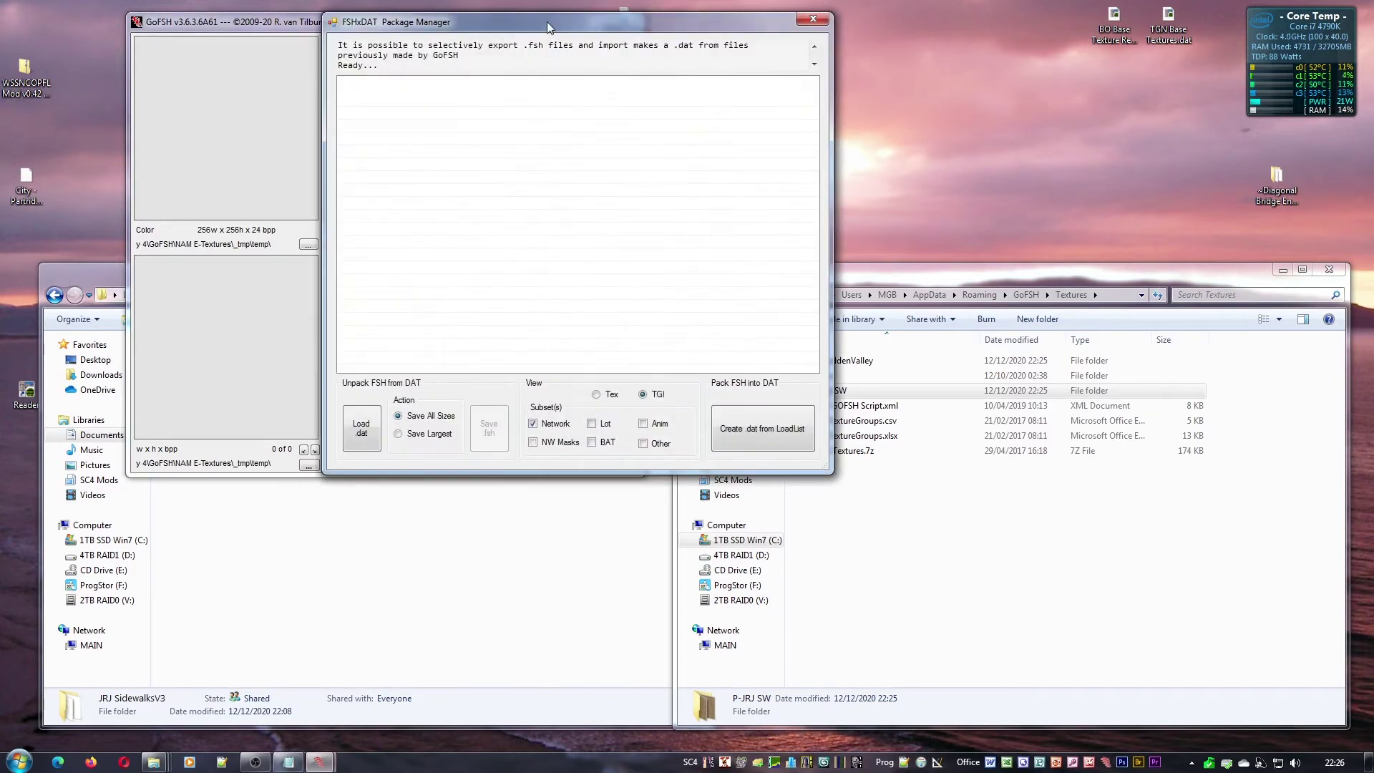
left_click_drag(547, 23, 481, 64)
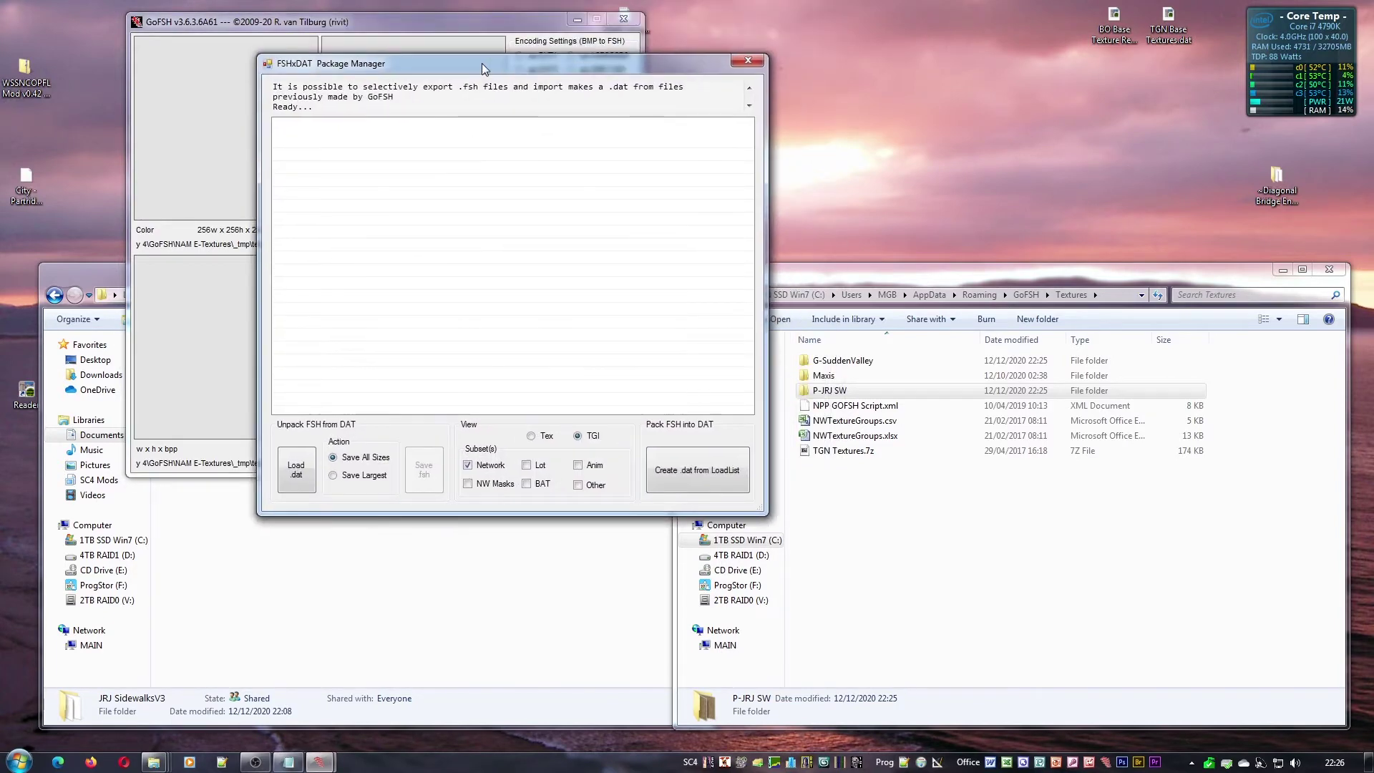
Load JRJ SidewalksV3_LowWealth_Sidewalk.dat from the JRJ SidewalksV3 folder in the SimCity 4 Plugins directory
left_click(307, 480)
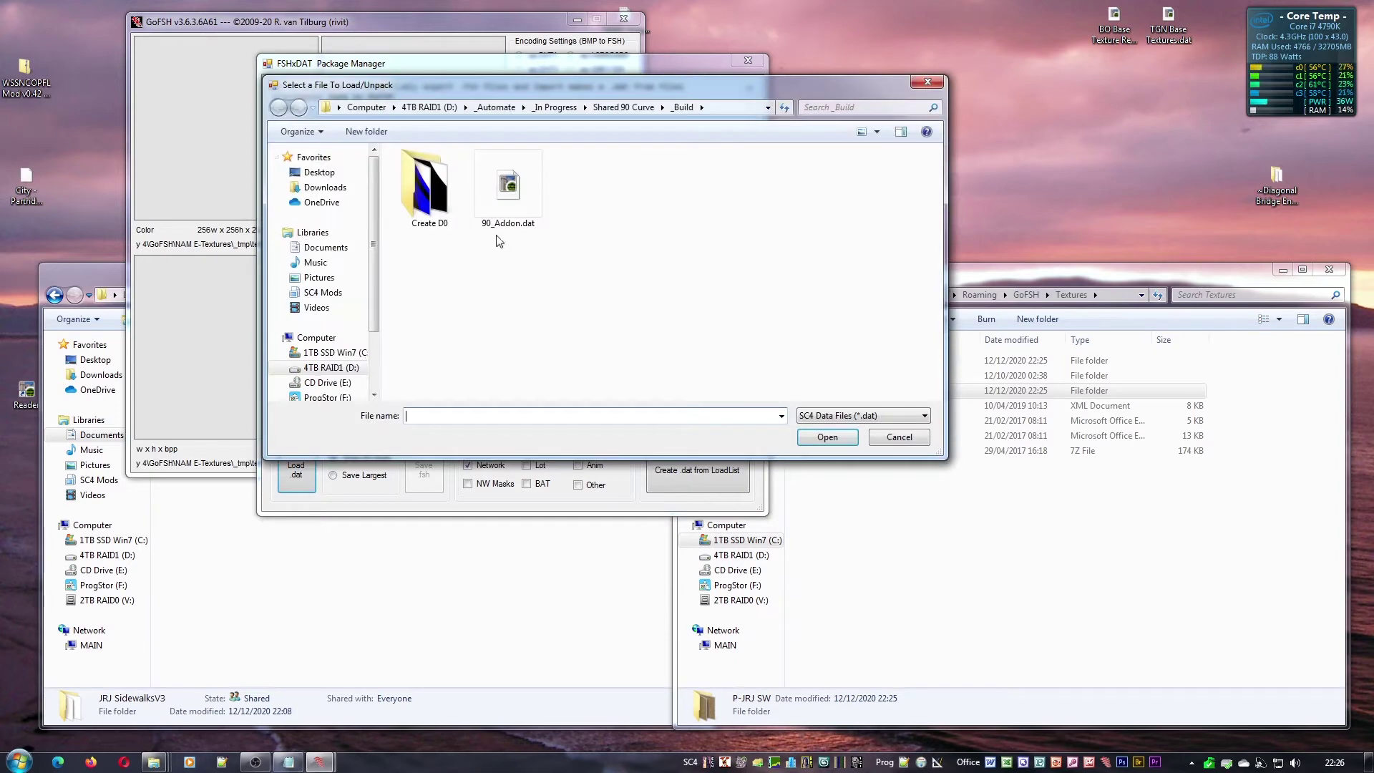
left_click(114, 264)
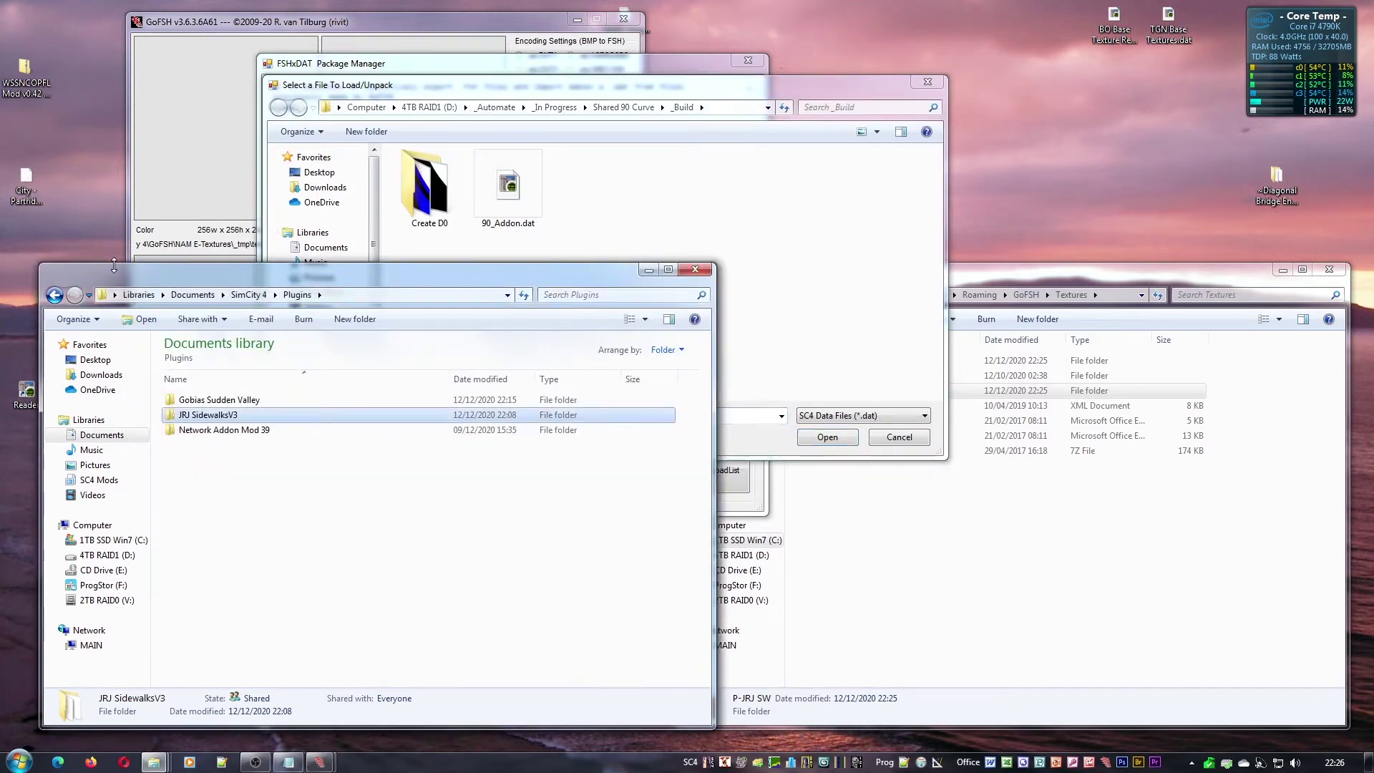
left_click(378, 102)
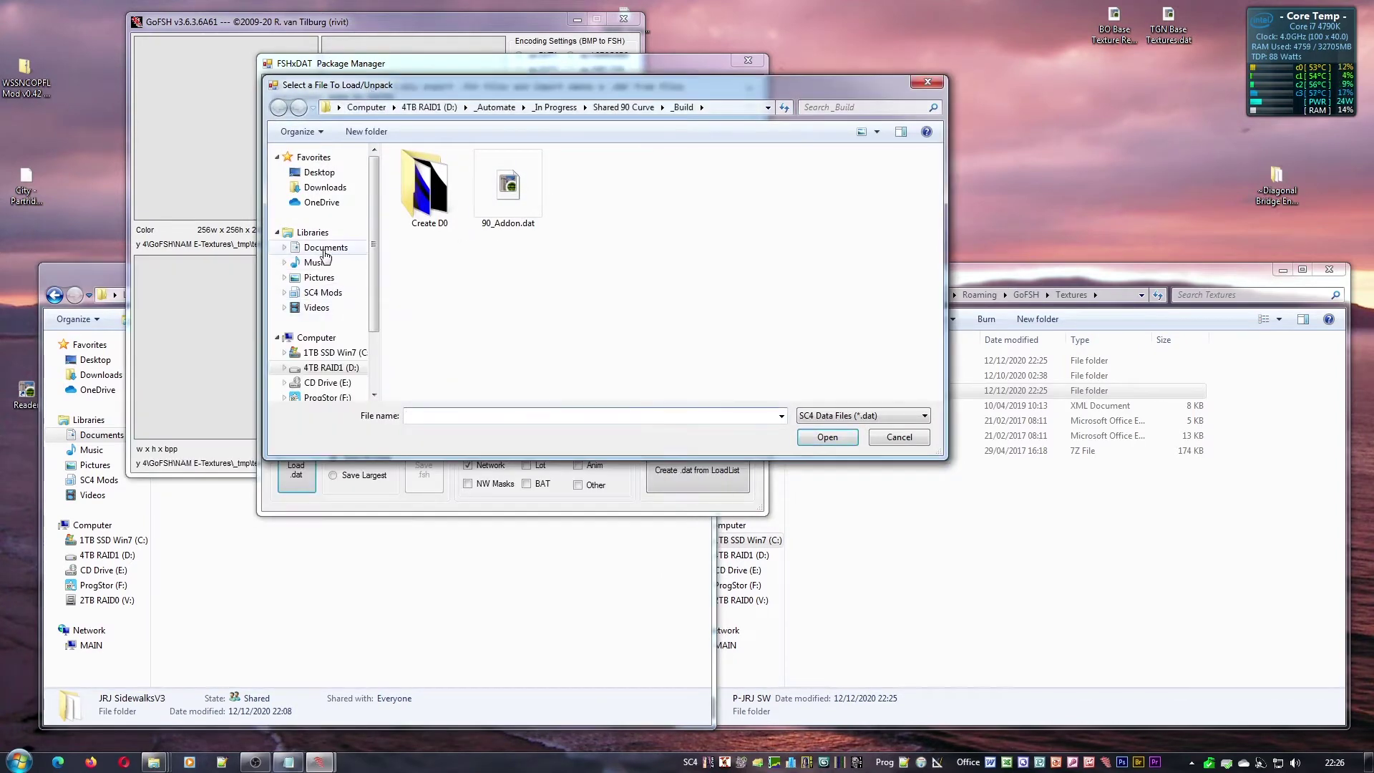
left_click(326, 251)
double_click(440, 303)
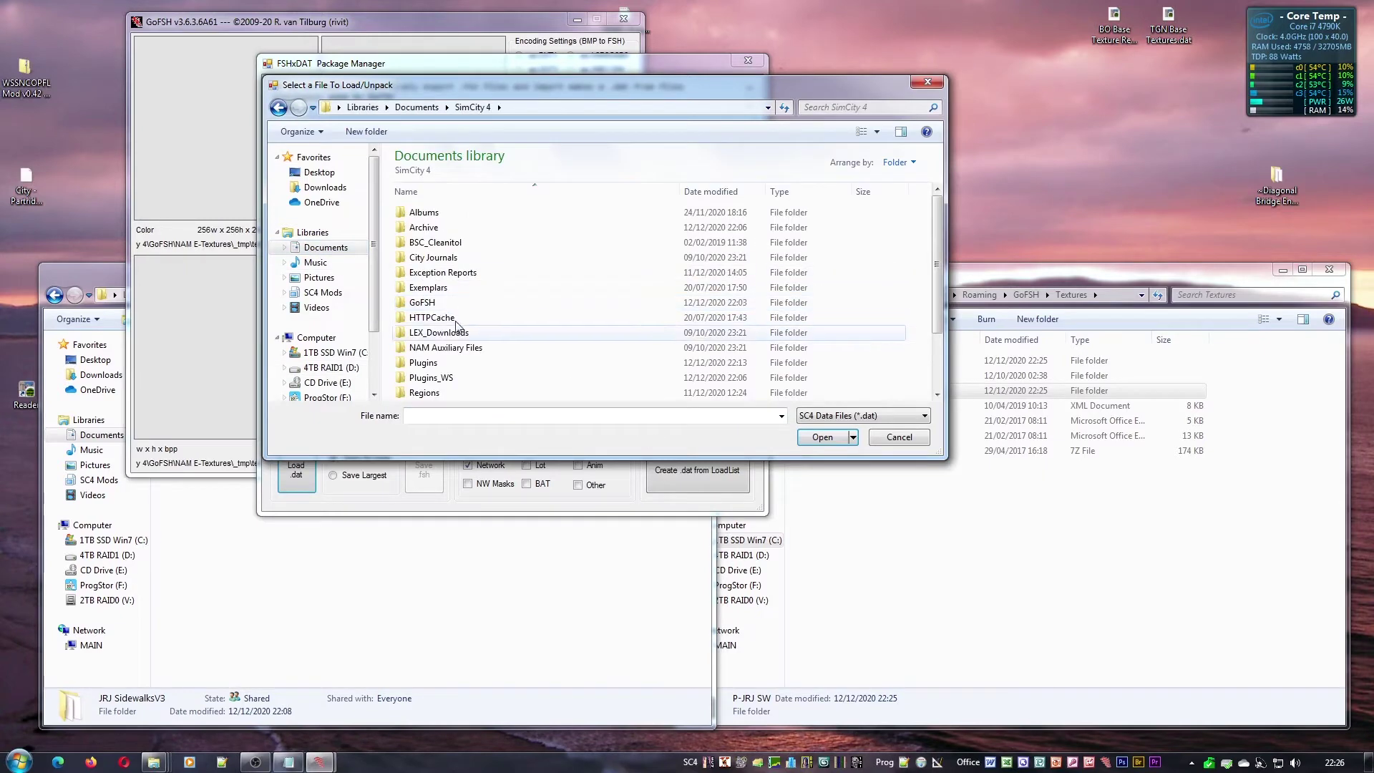
double_click(462, 364)
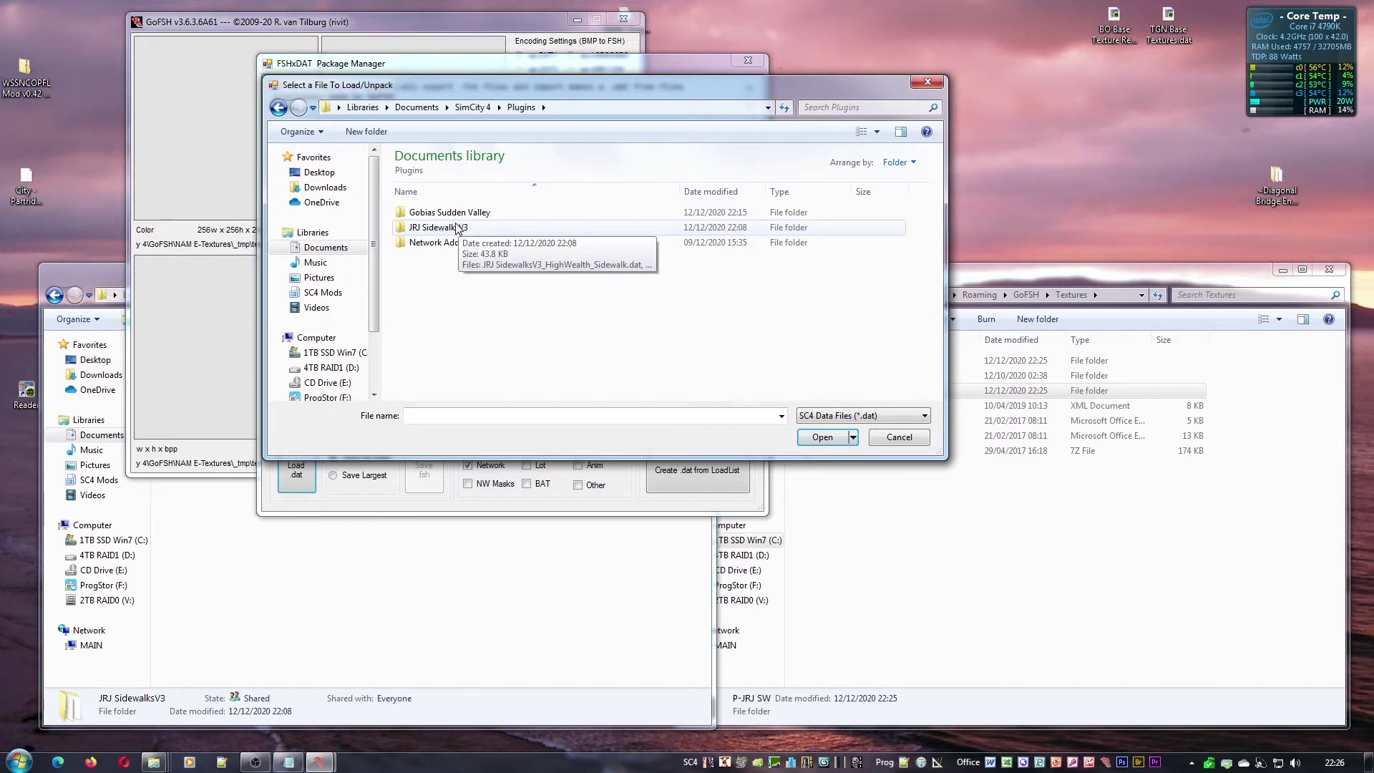
double_click(402, 229)
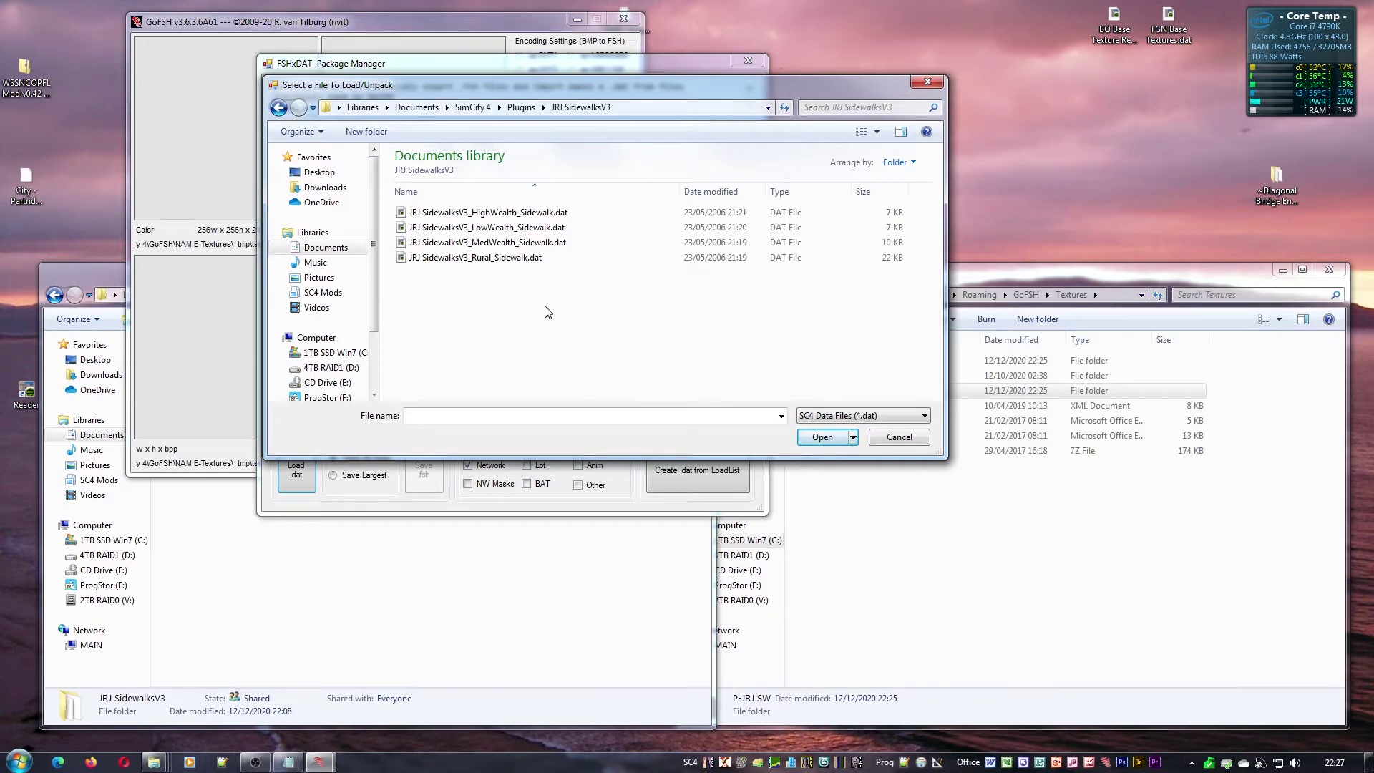
left_click(495, 231)
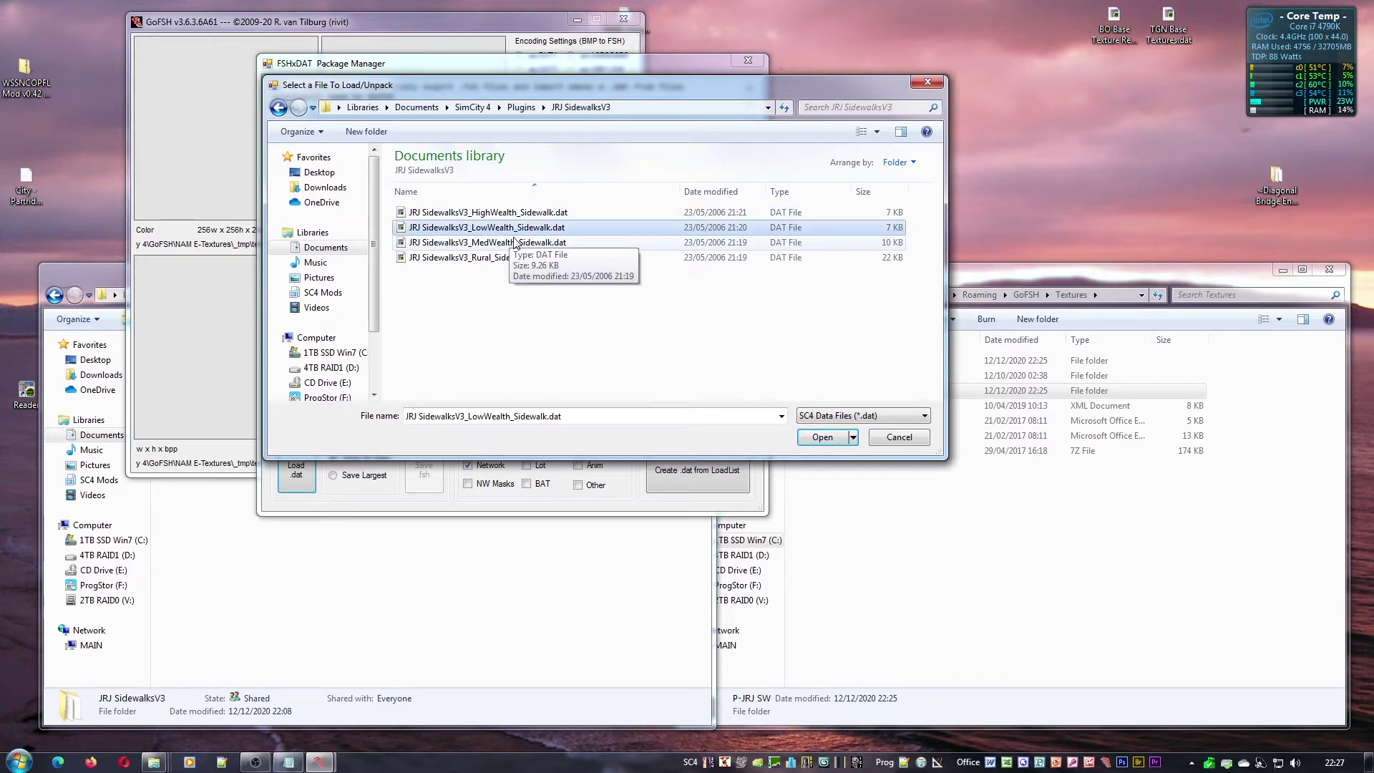
double_click(512, 231)
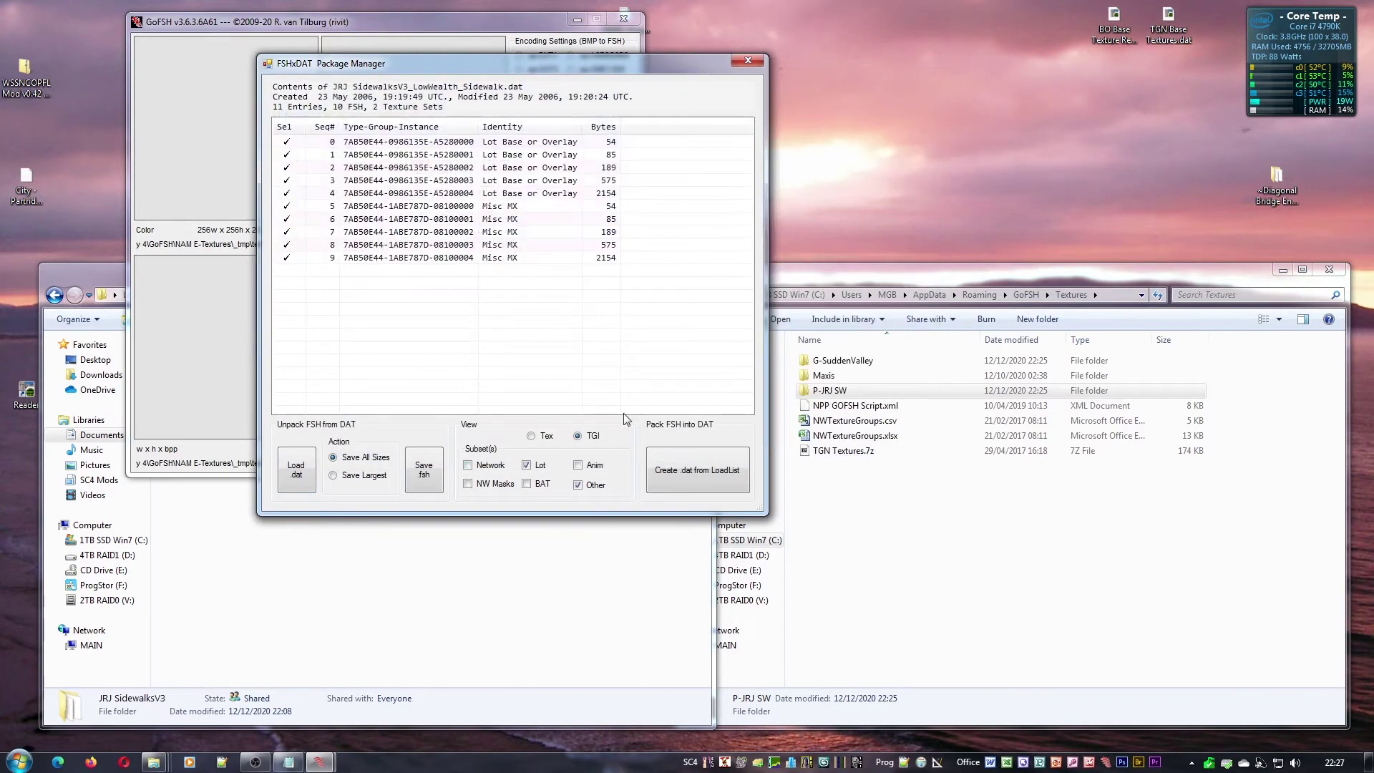
Show the low-wealth package as textures, choose to save only the largest size, and select only the Misc MX texture for export
left_click(531, 436)
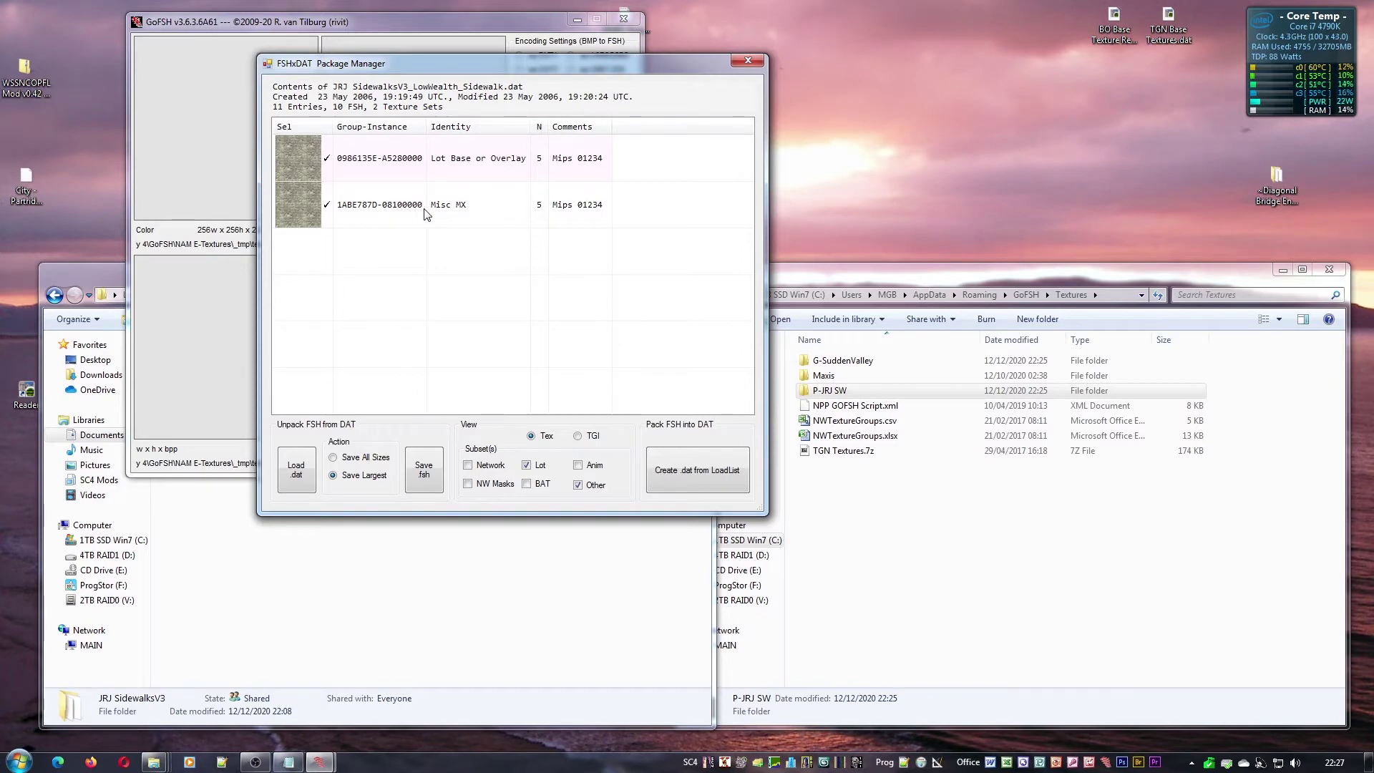
left_click(332, 174)
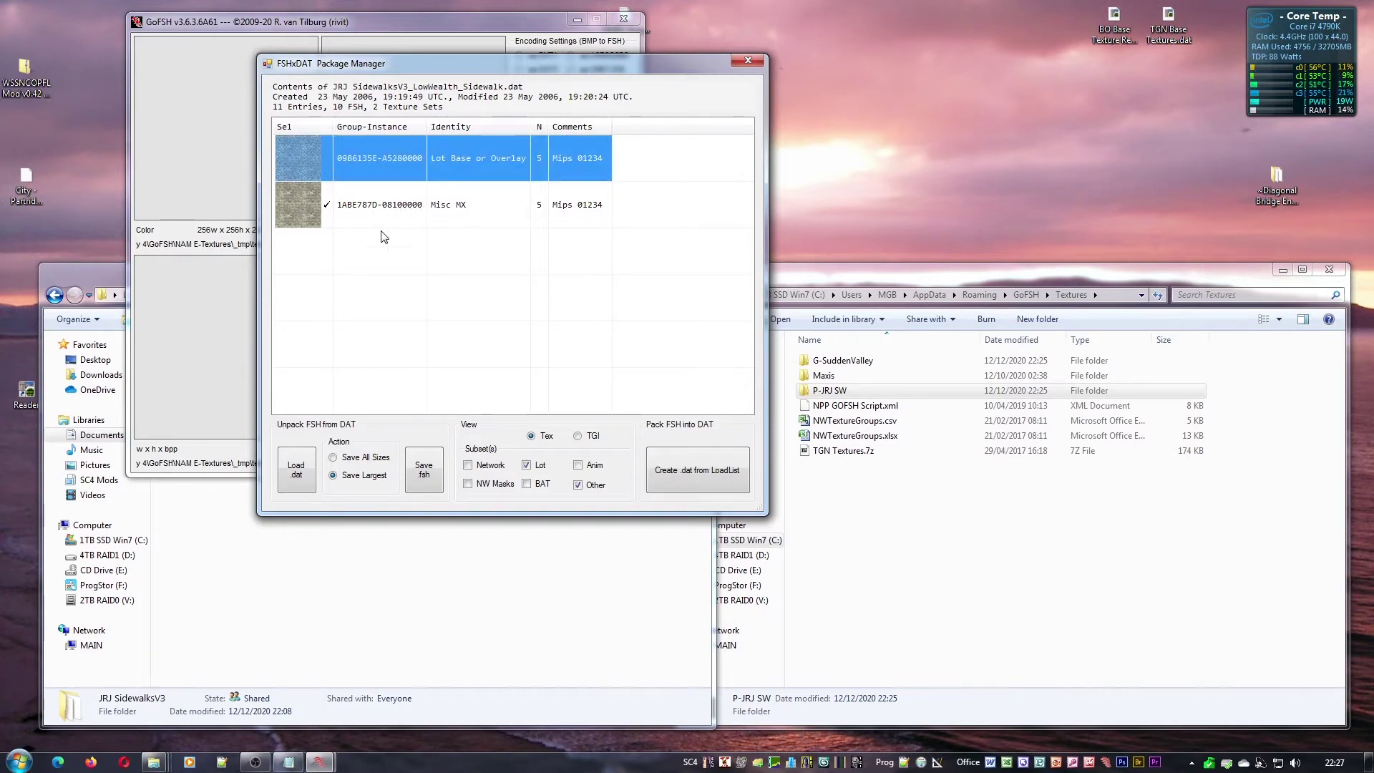
left_click(414, 207)
left_click(322, 211)
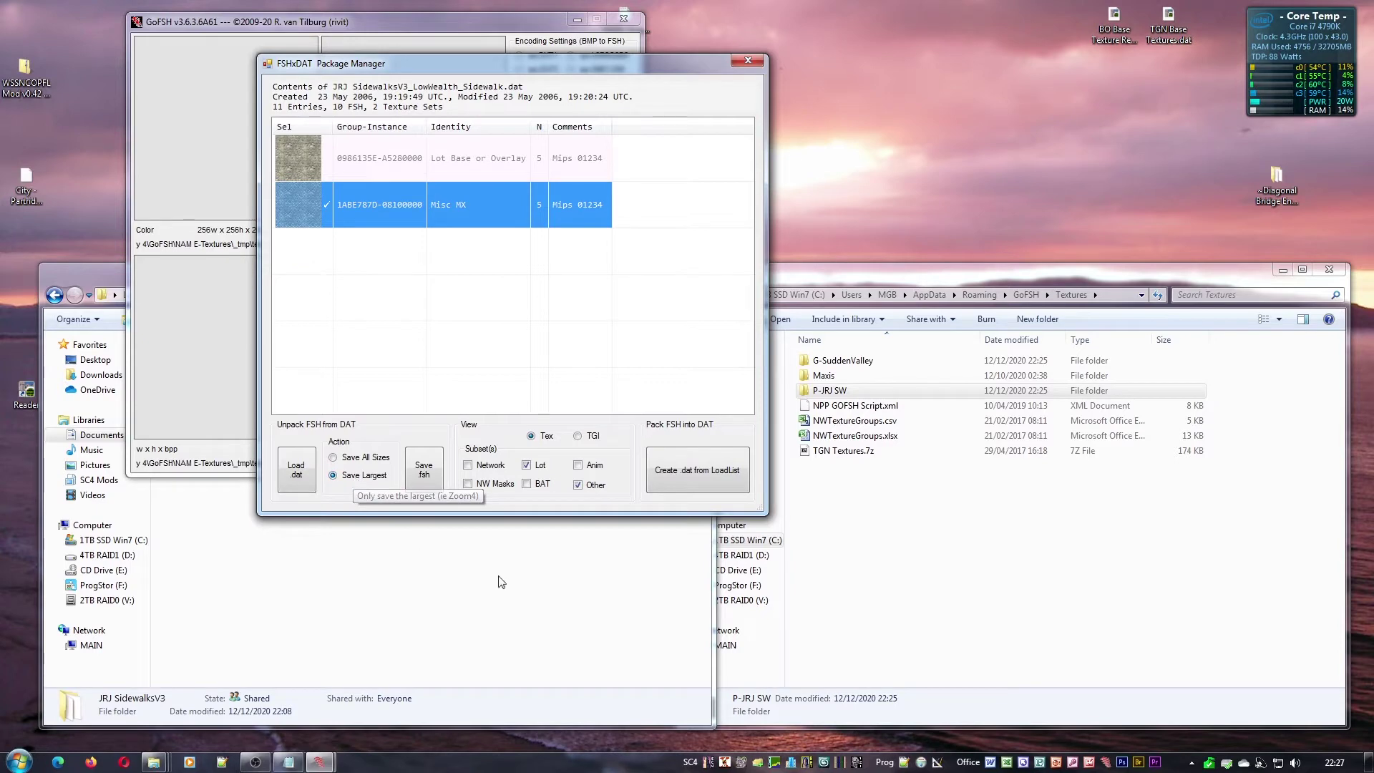
Export the selected low-wealth sidewalk texture as FSH into the Working folder on the C: drive
left_click(425, 472)
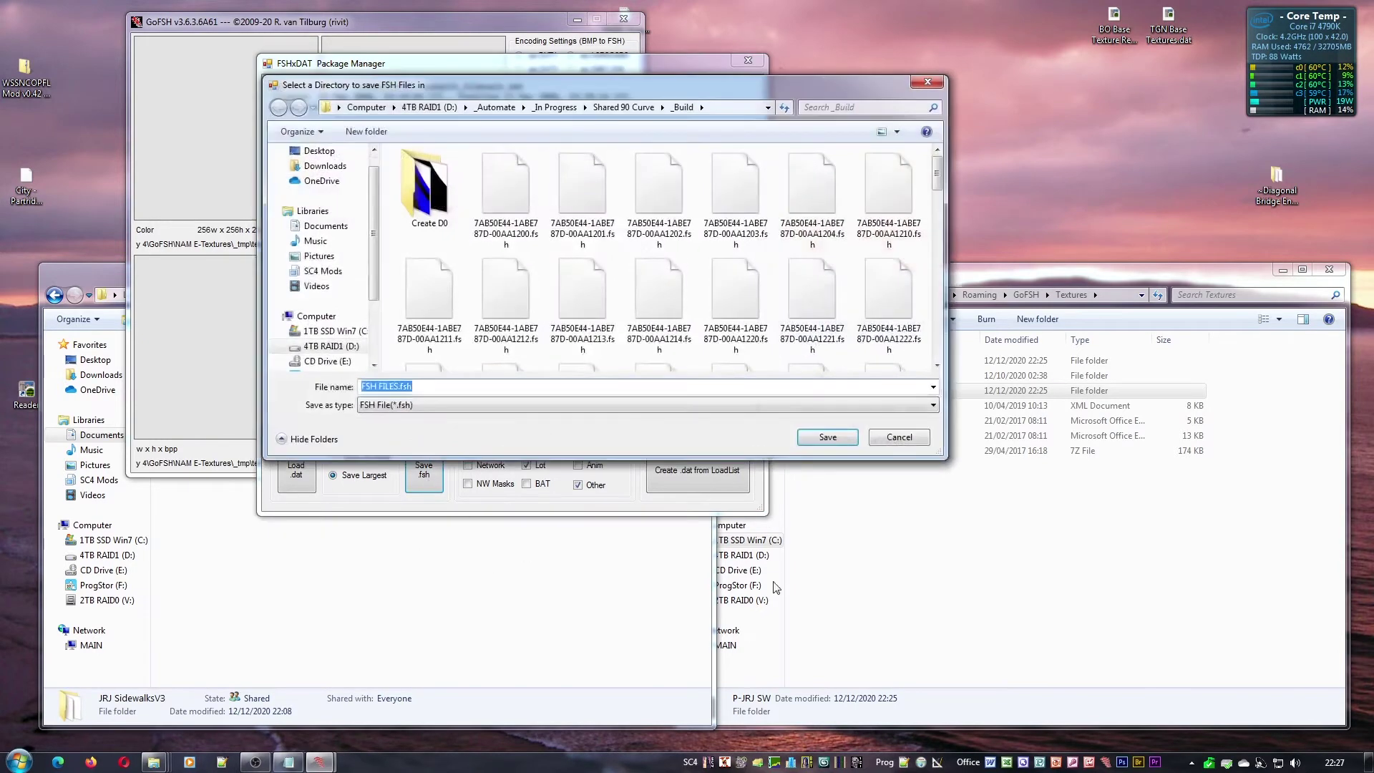
left_click(365, 107)
double_click(466, 191)
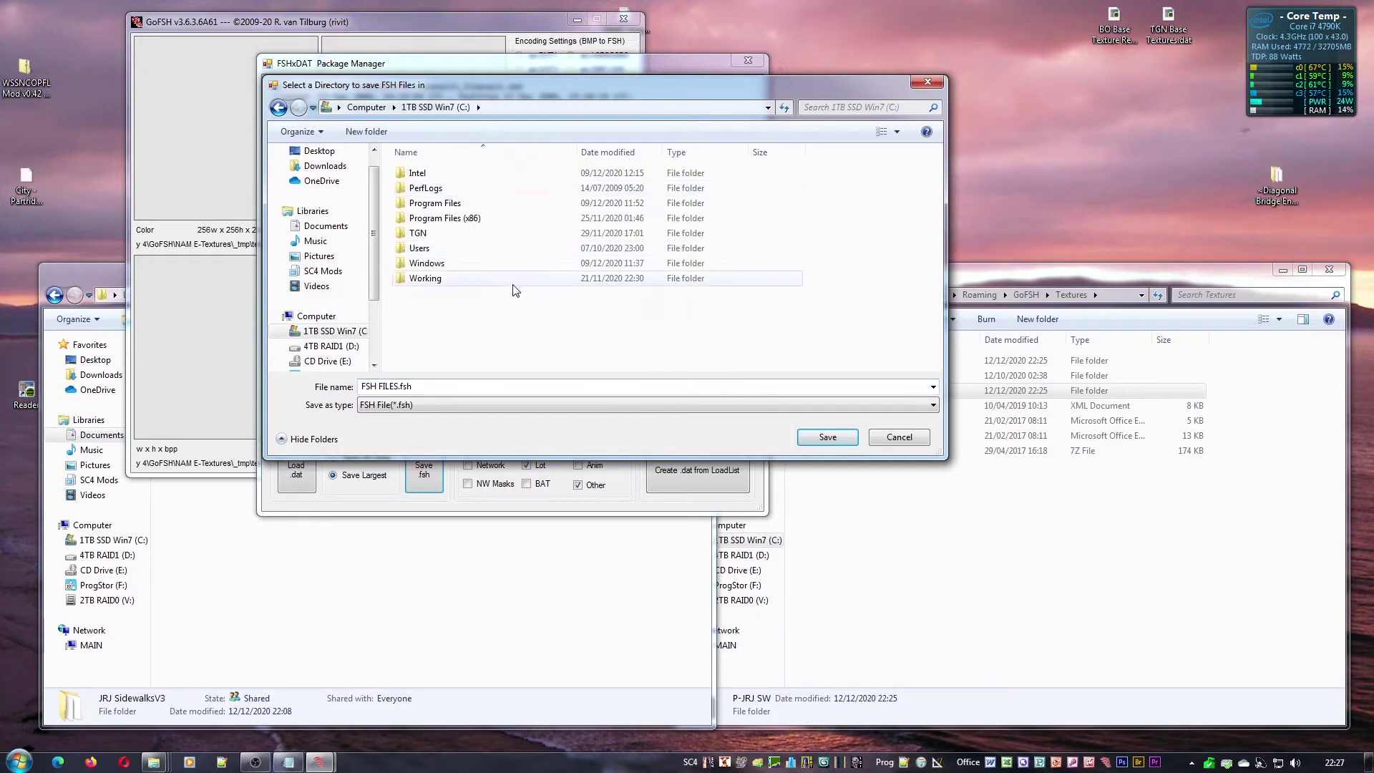
double_click(490, 279)
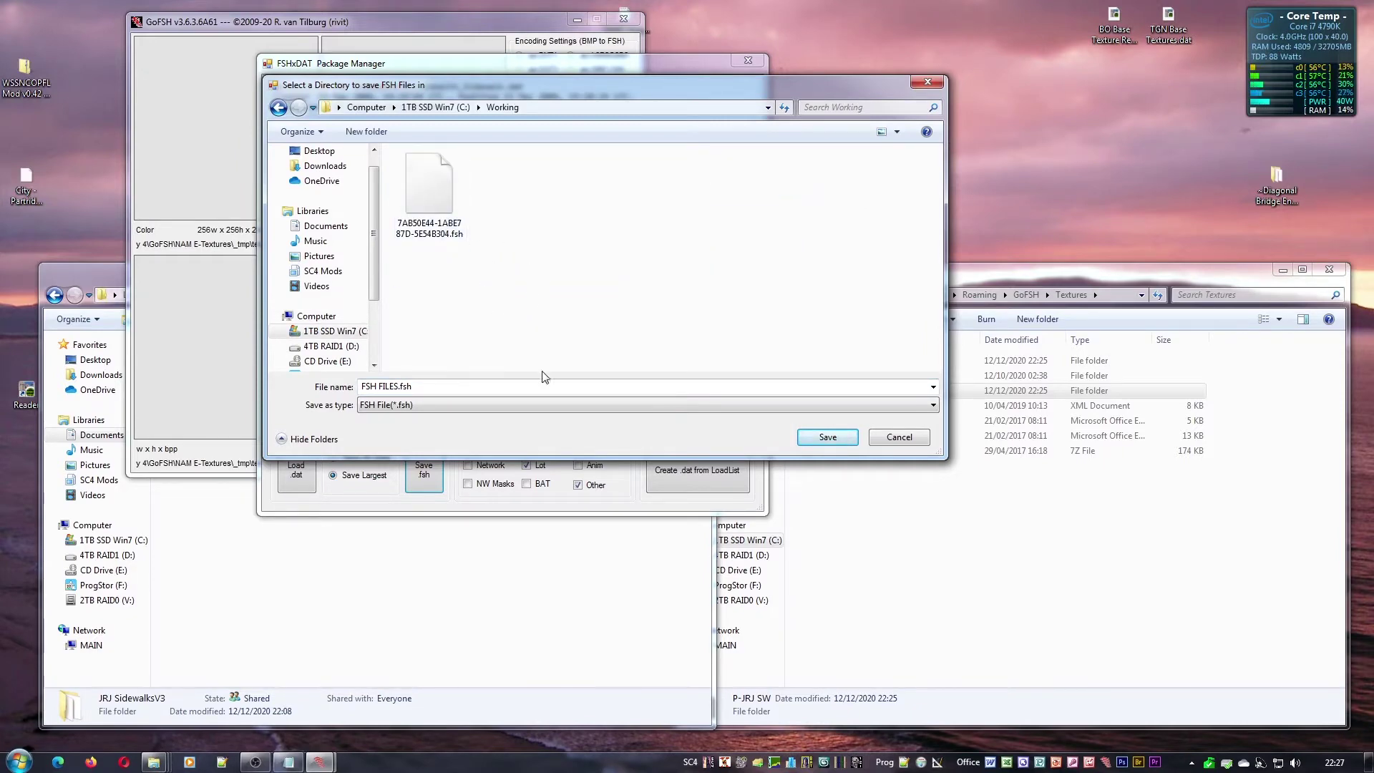
left_click(832, 438)
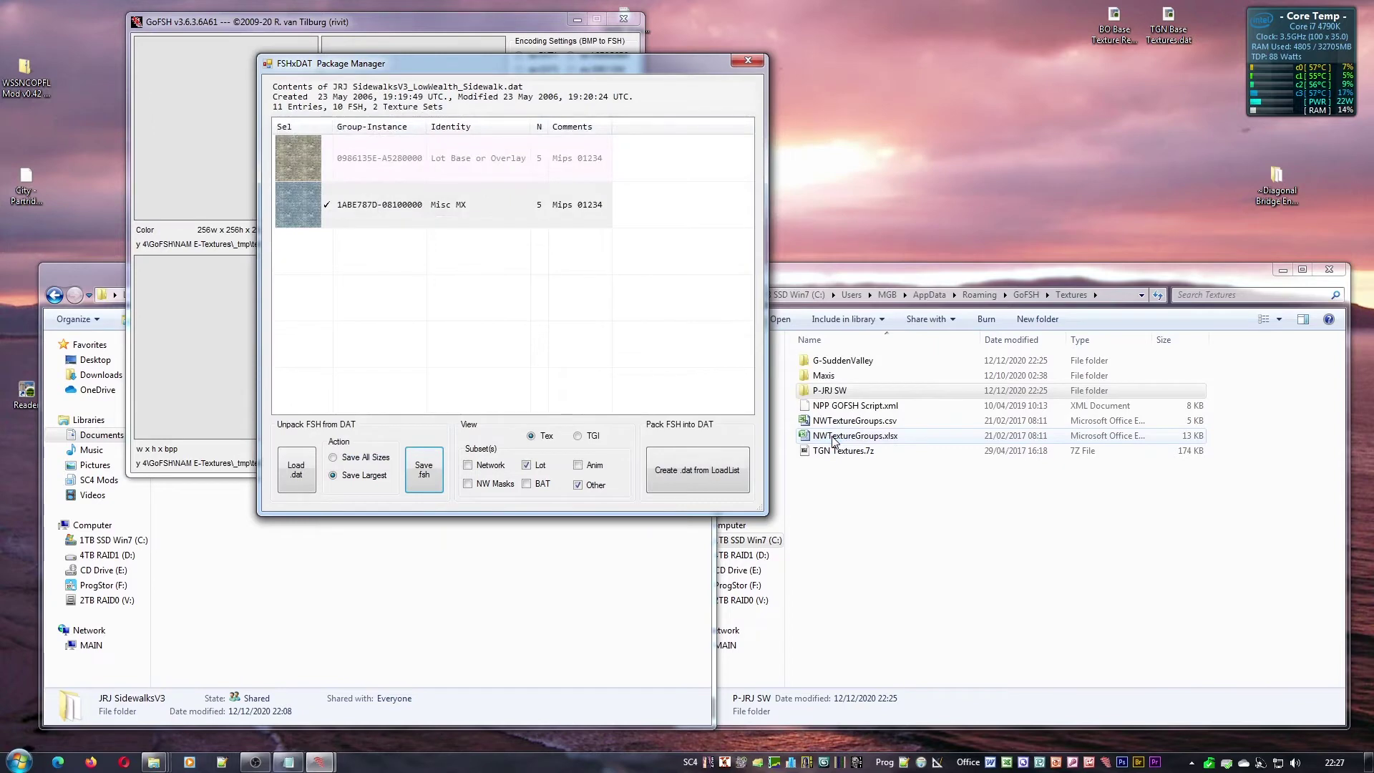
Load JRJ SidewalksV3_MedWealth_Sidewalk.dat and export only its Misc MX texture as FSH to the Working folder
left_click(296, 478)
double_click(522, 206)
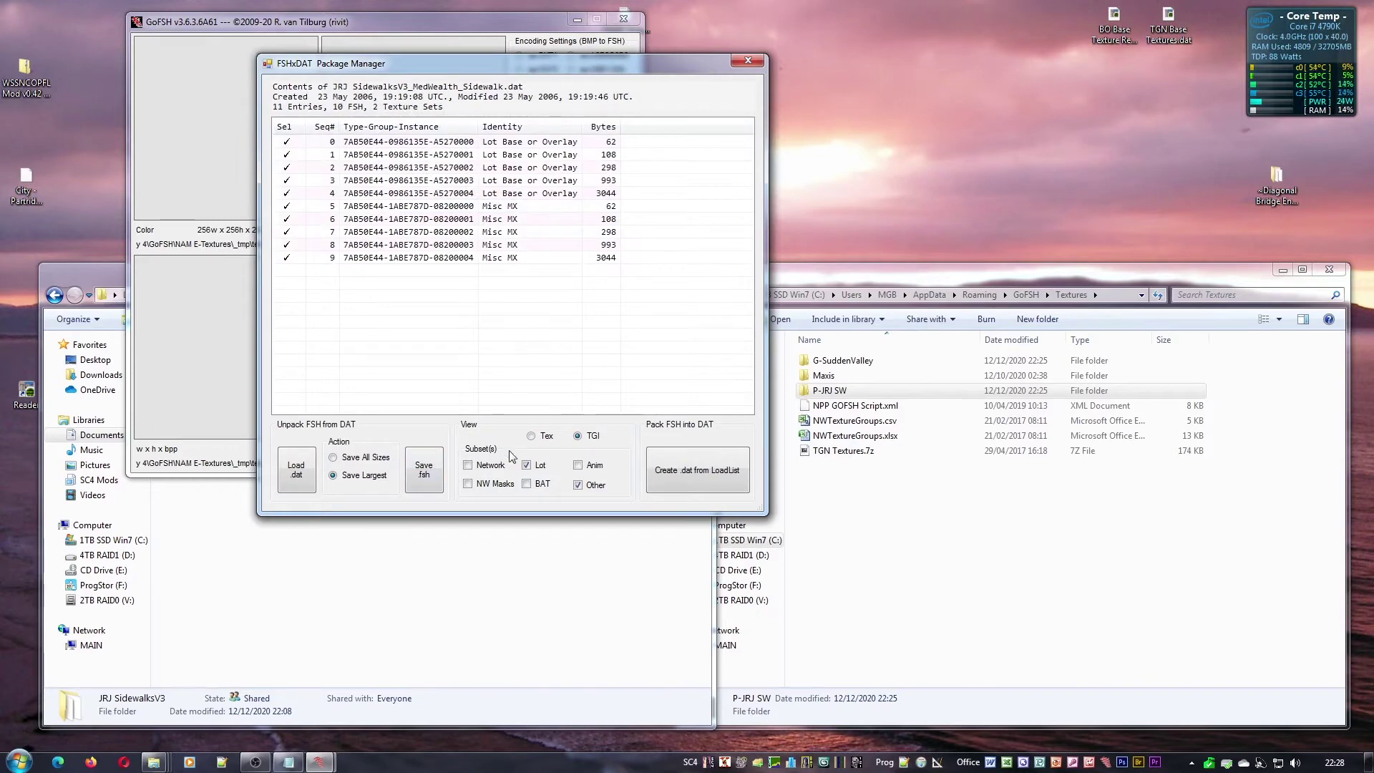
left_click(543, 436)
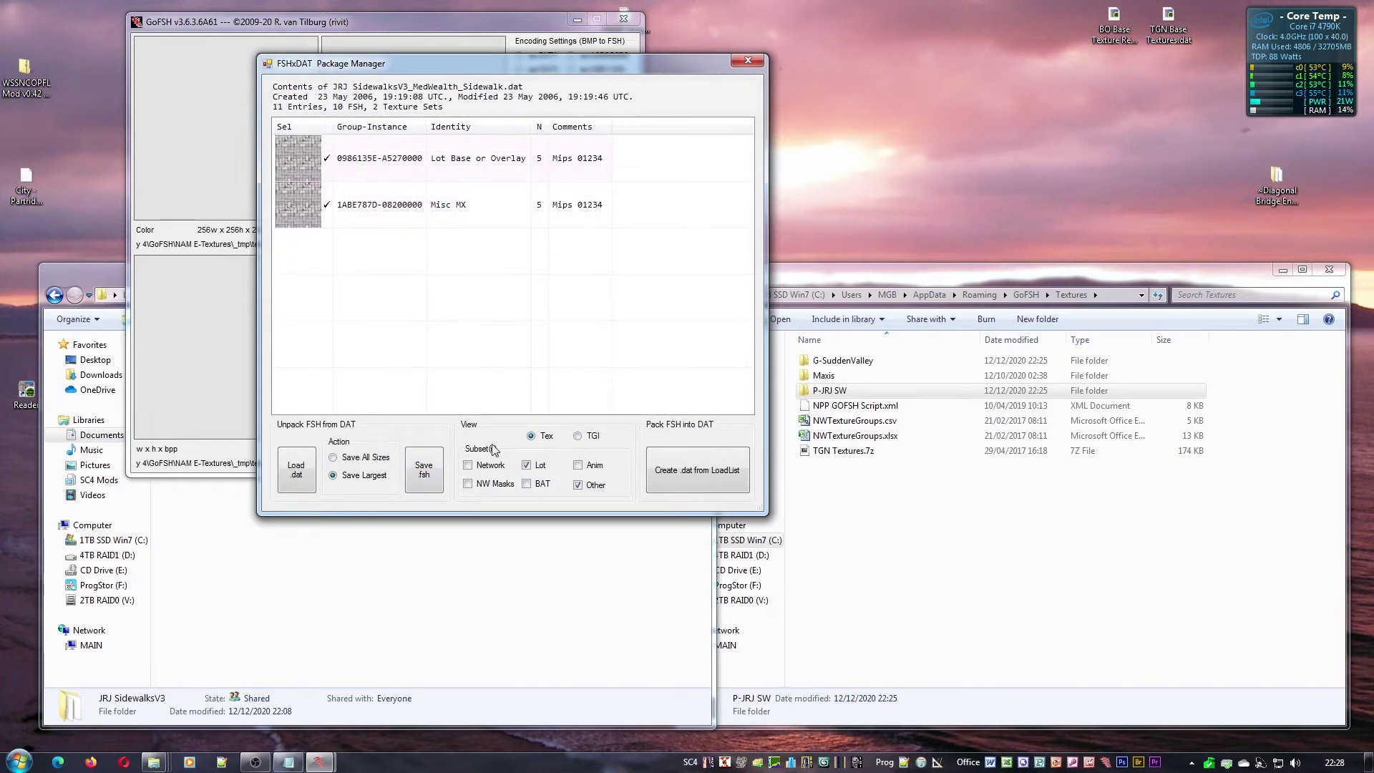
left_click(328, 159)
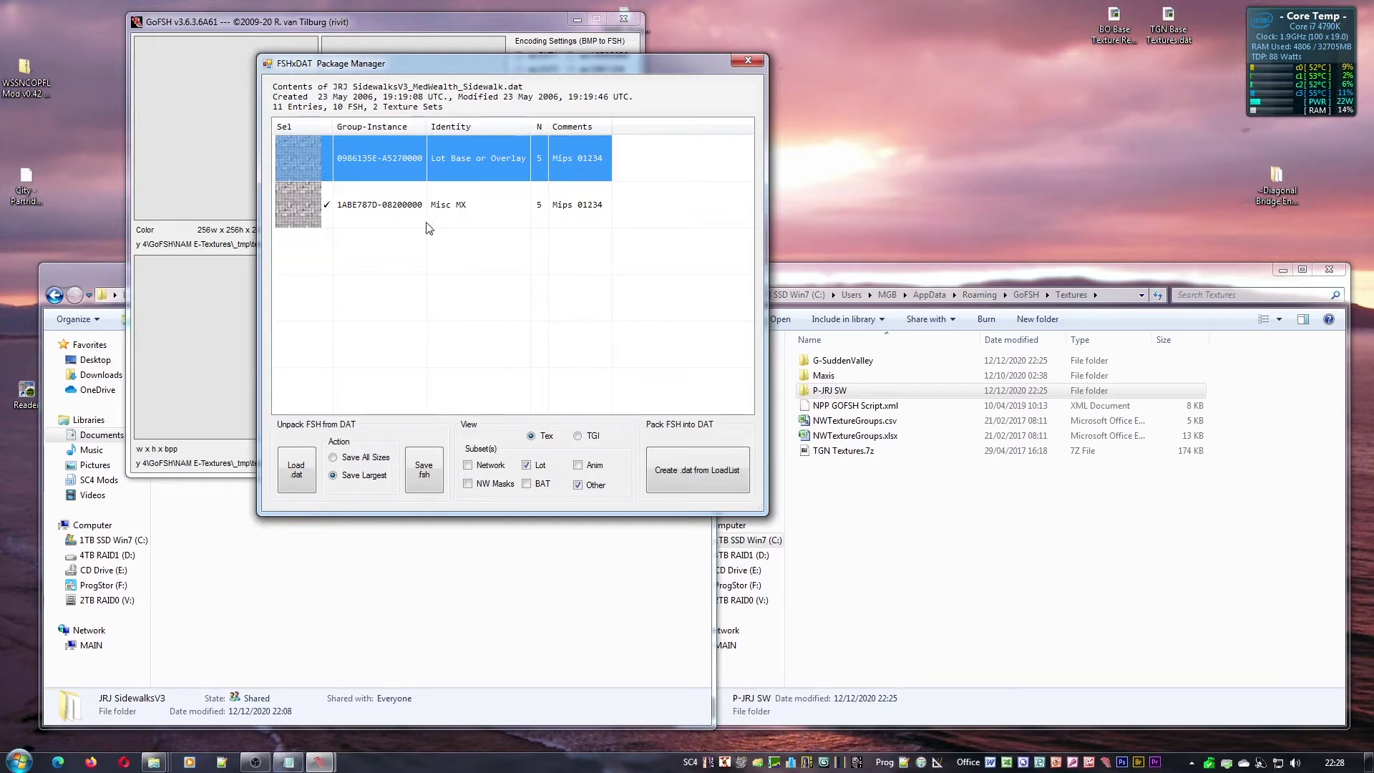
left_click(424, 473)
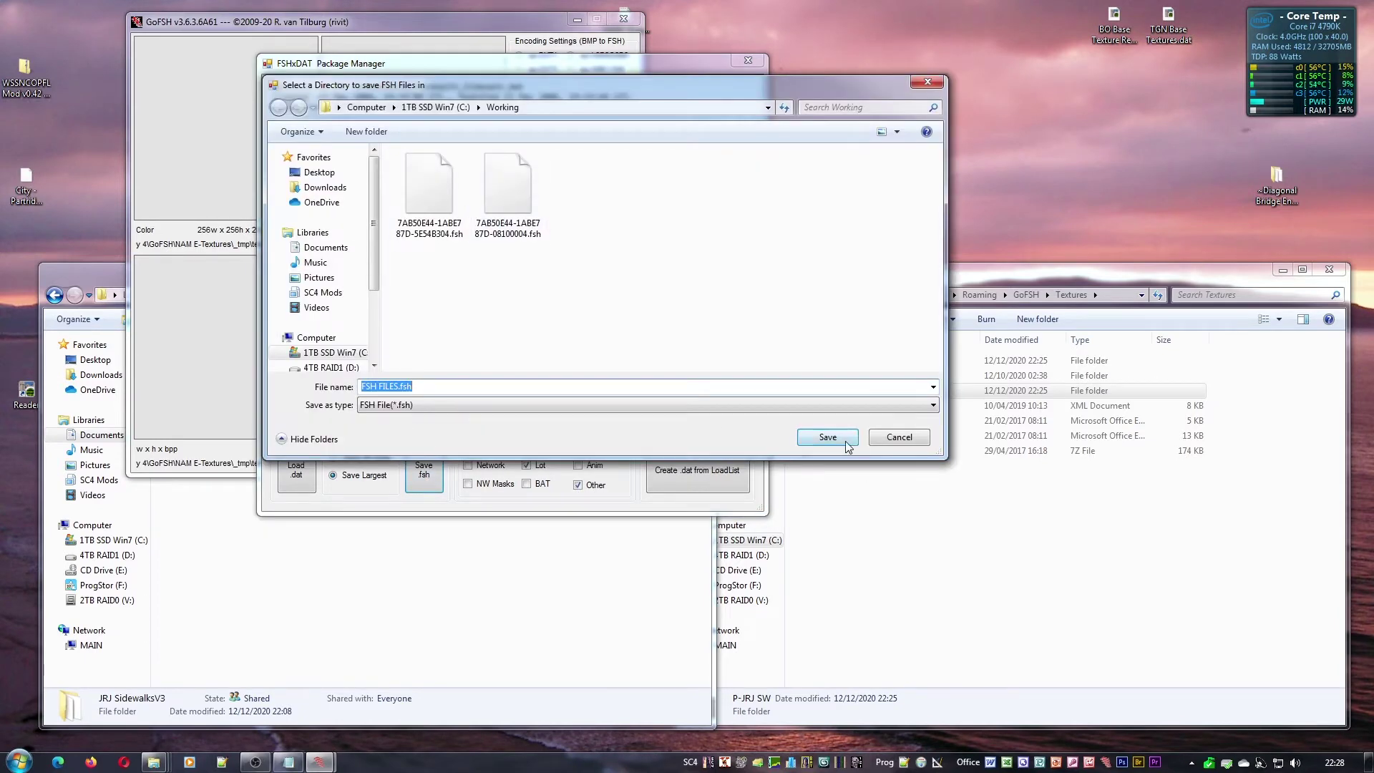
left_click(827, 438)
Load JRJ SidewalksV3_HighWealth_Sidewalk.dat and export only its Misc MX texture as FSH to the Working folder
left_click(309, 469)
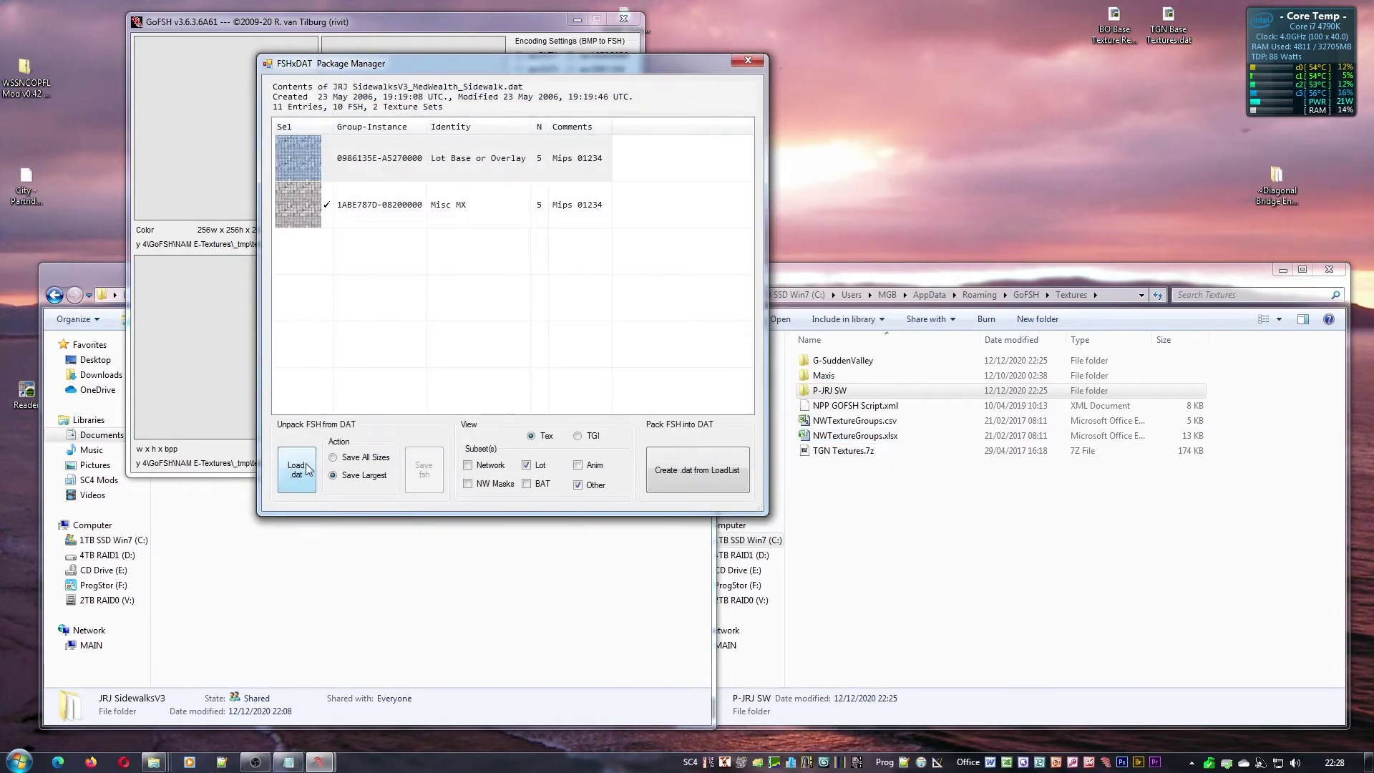
double_click(486, 173)
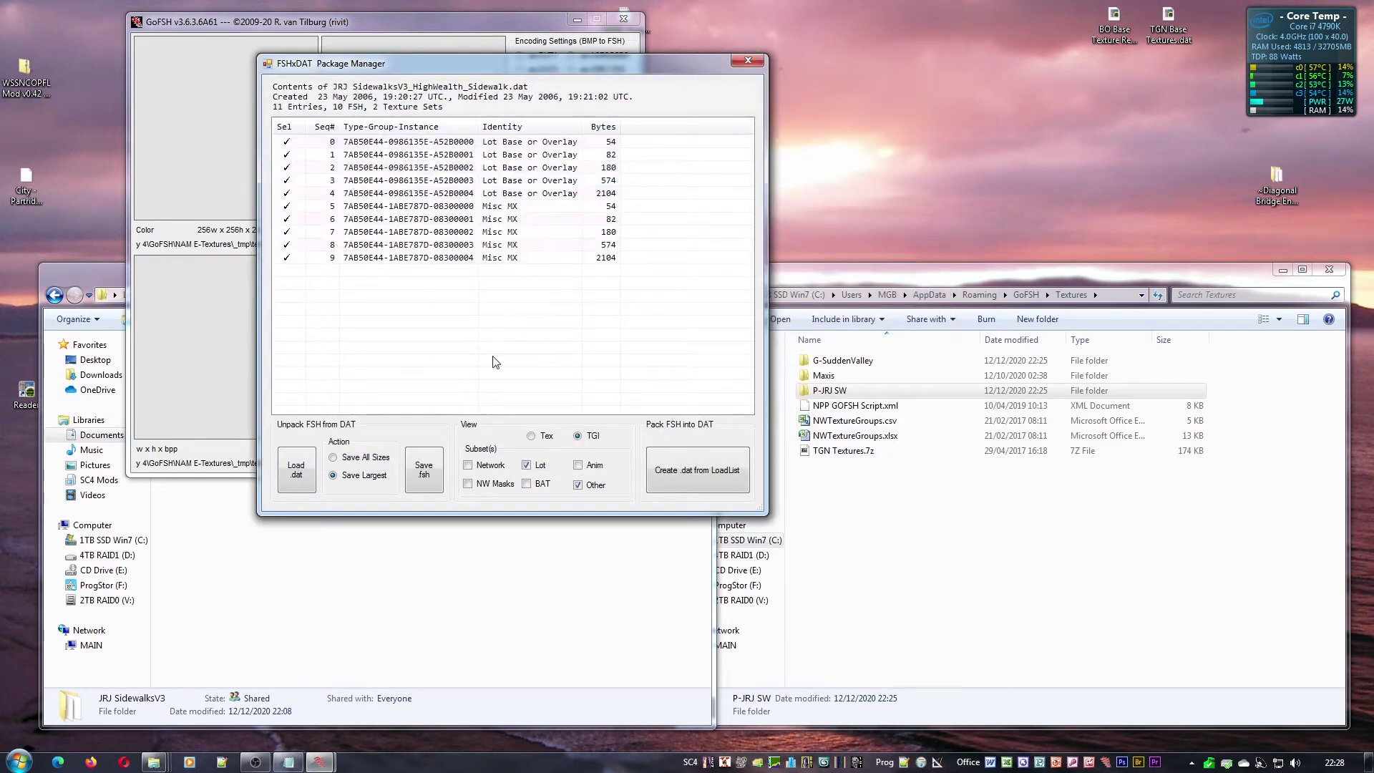
left_click(531, 435)
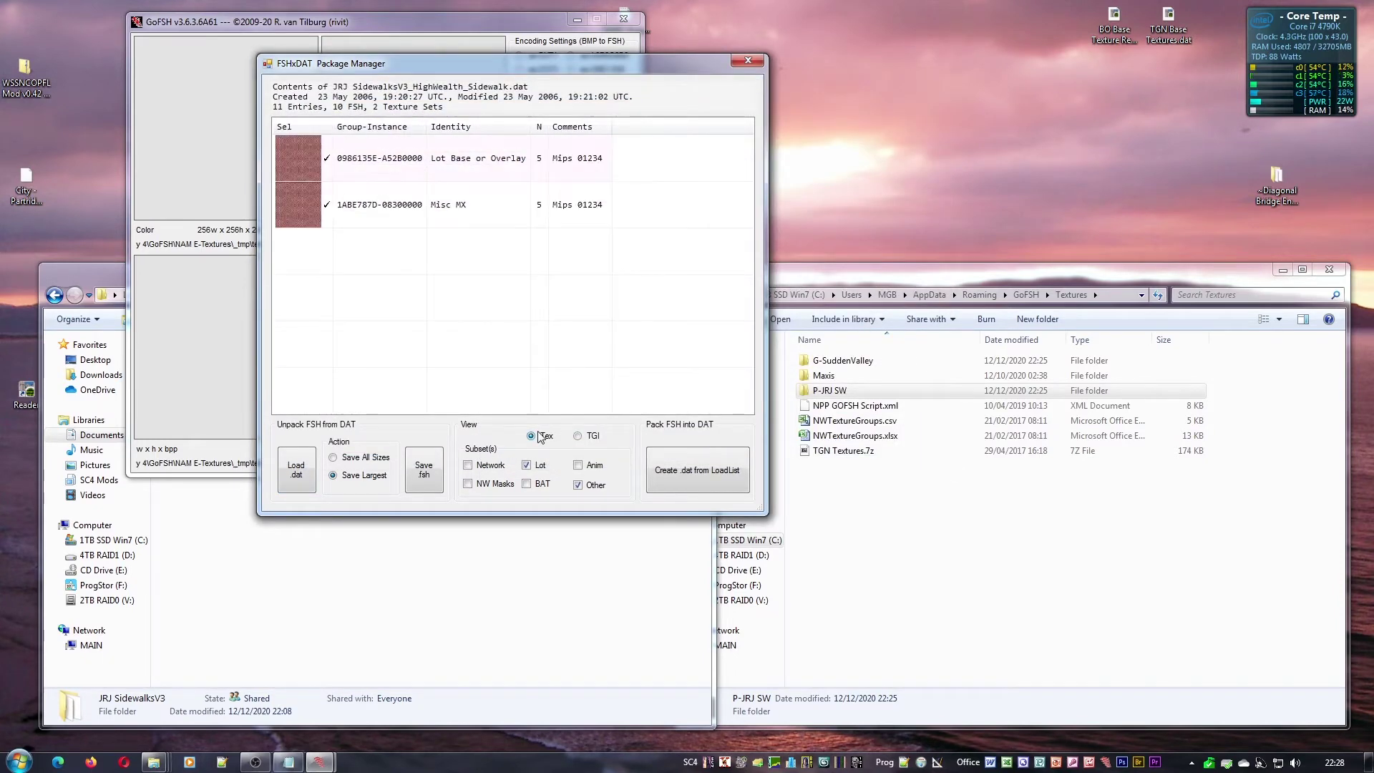
left_click(326, 158)
left_click(427, 473)
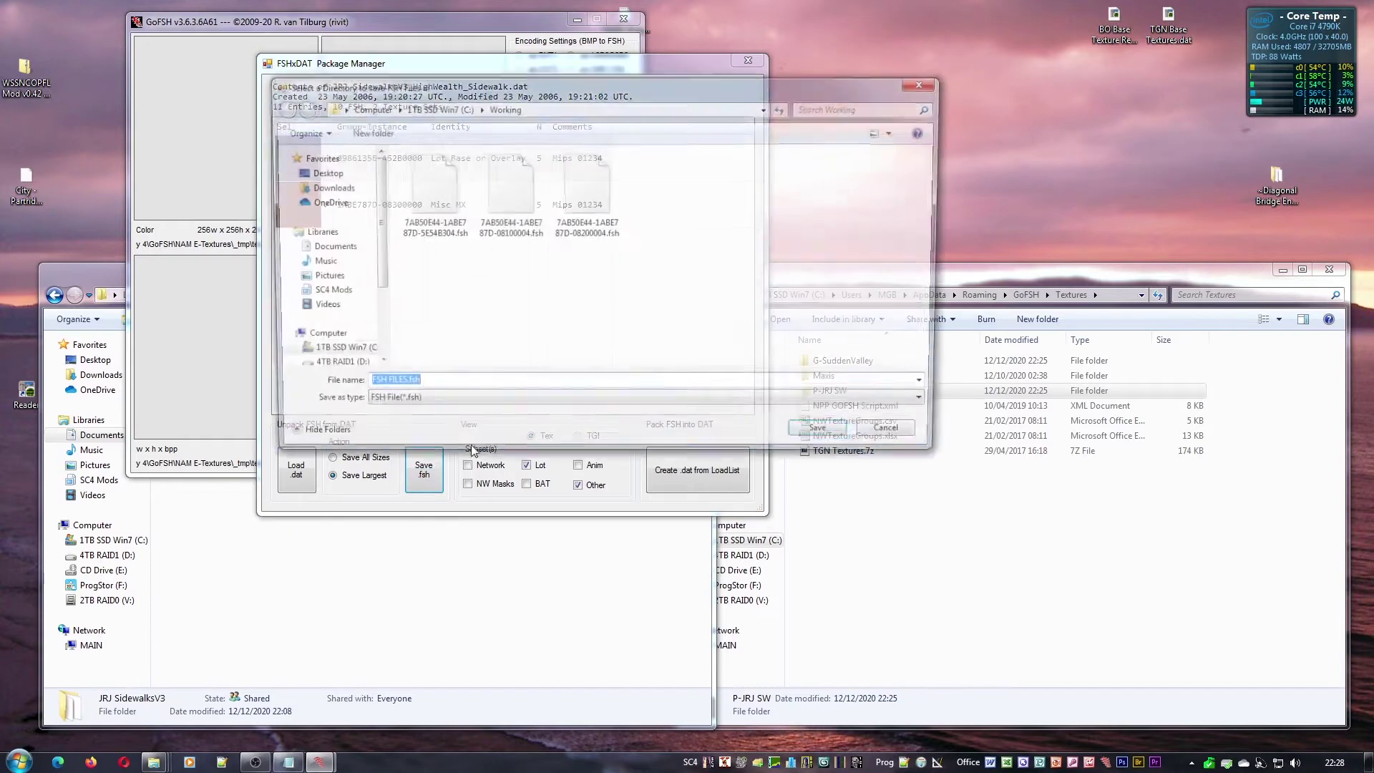
left_click(826, 437)
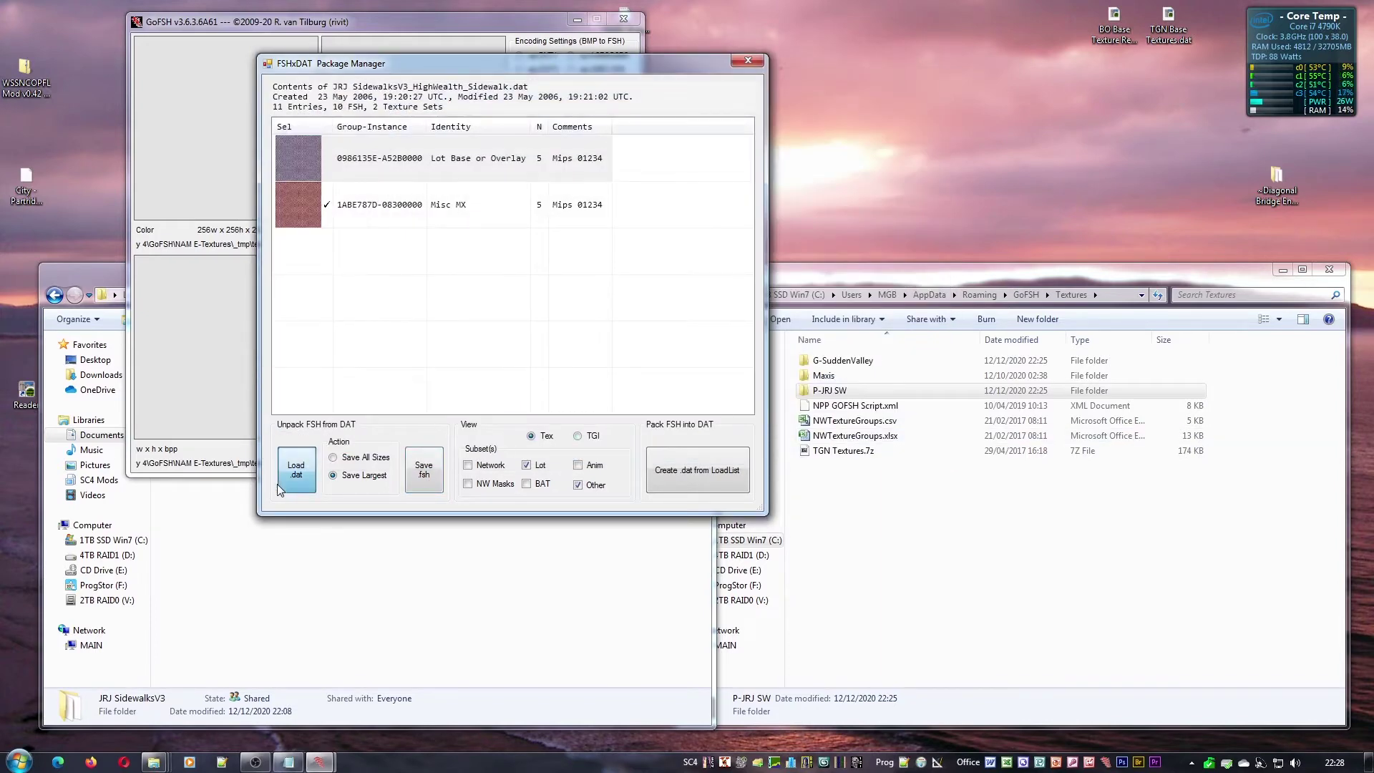
Load JRJ SidewalksV3_Rural_Sidewalk.dat, export only its Misc MX texture to the Working folder, and close the Package Manager
left_click(290, 478)
double_click(514, 219)
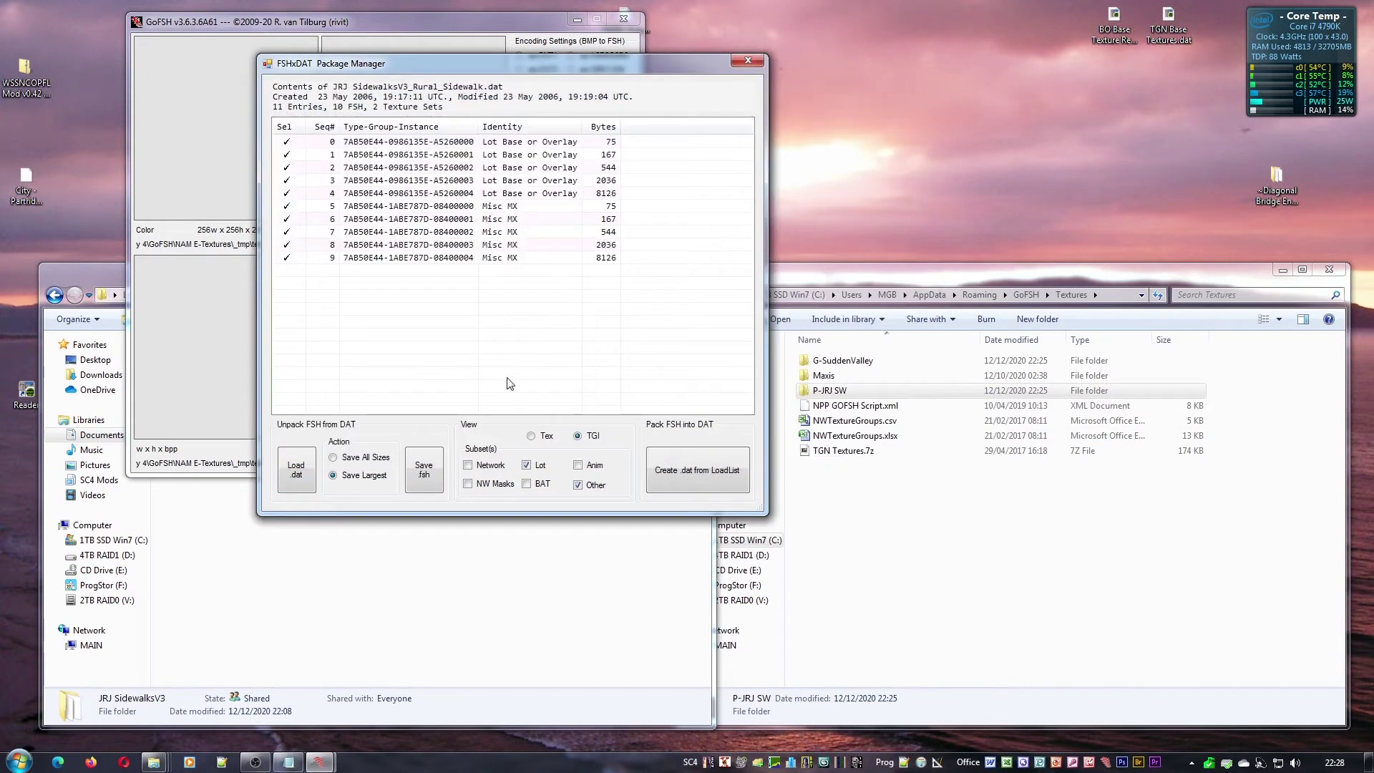
left_click(531, 436)
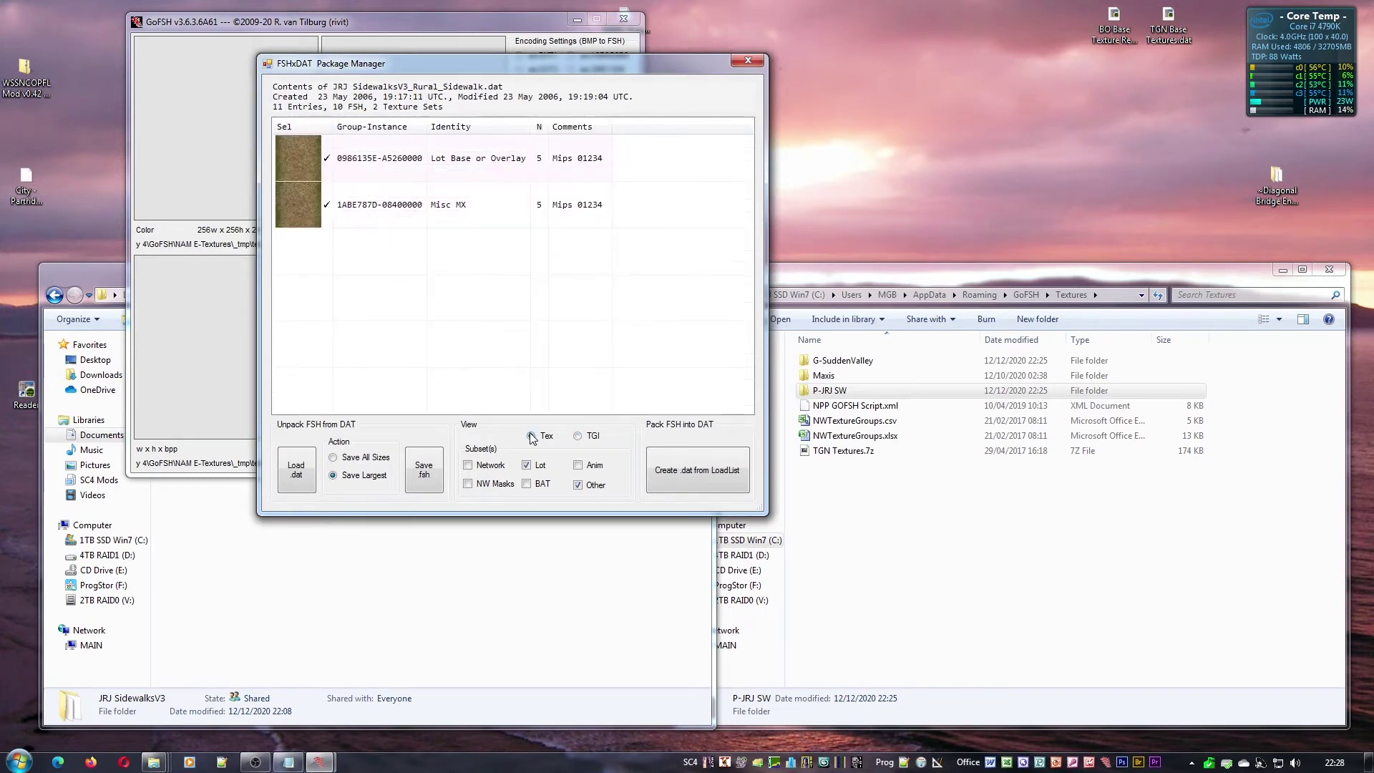
left_click(344, 178)
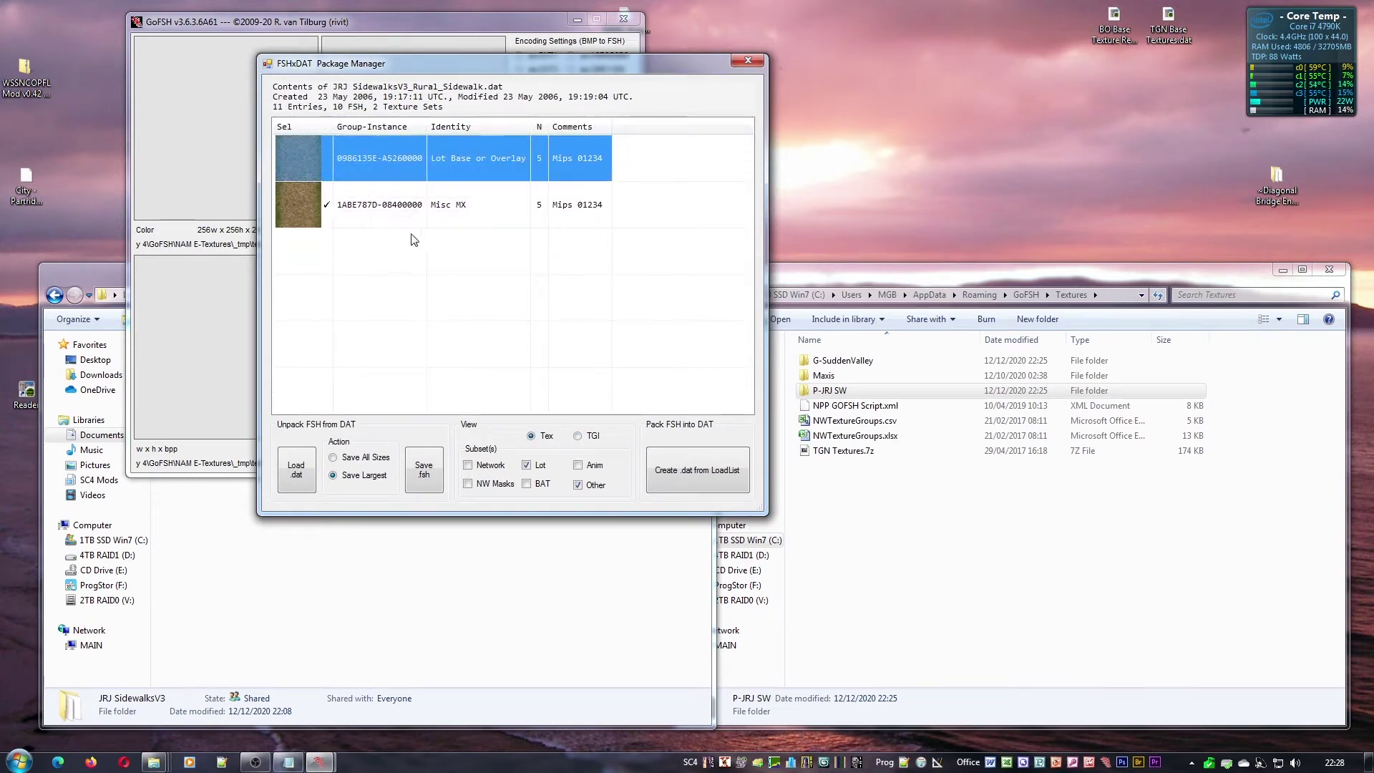
left_click(427, 473)
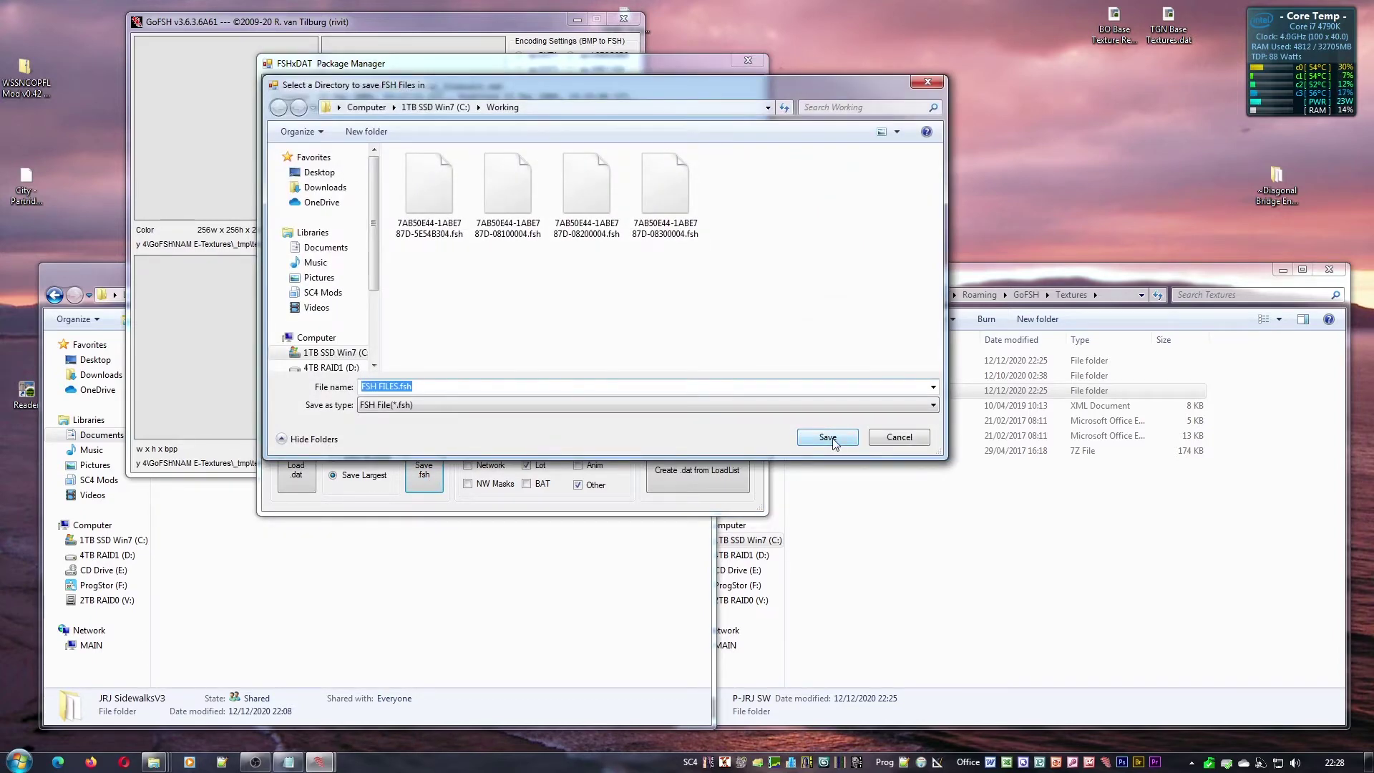
left_click(831, 438)
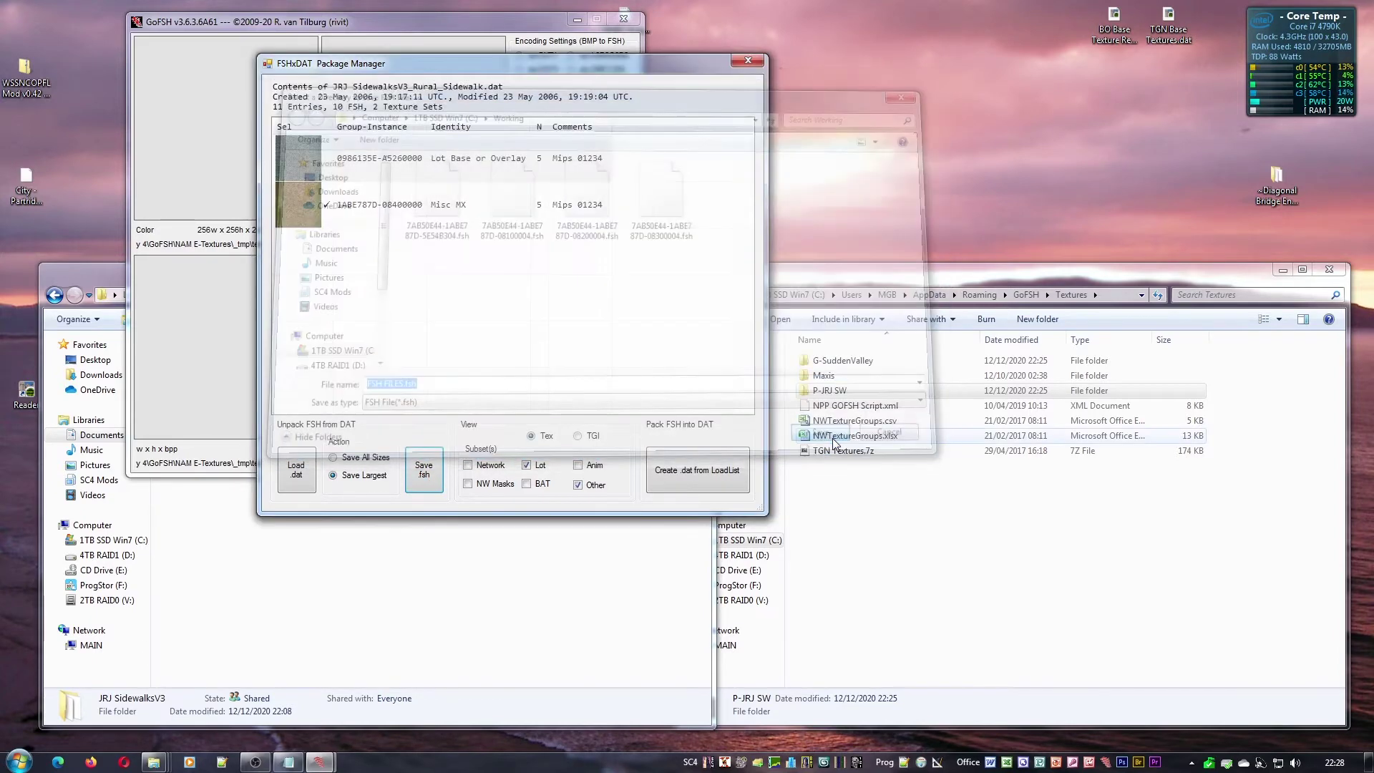
left_click(749, 61)
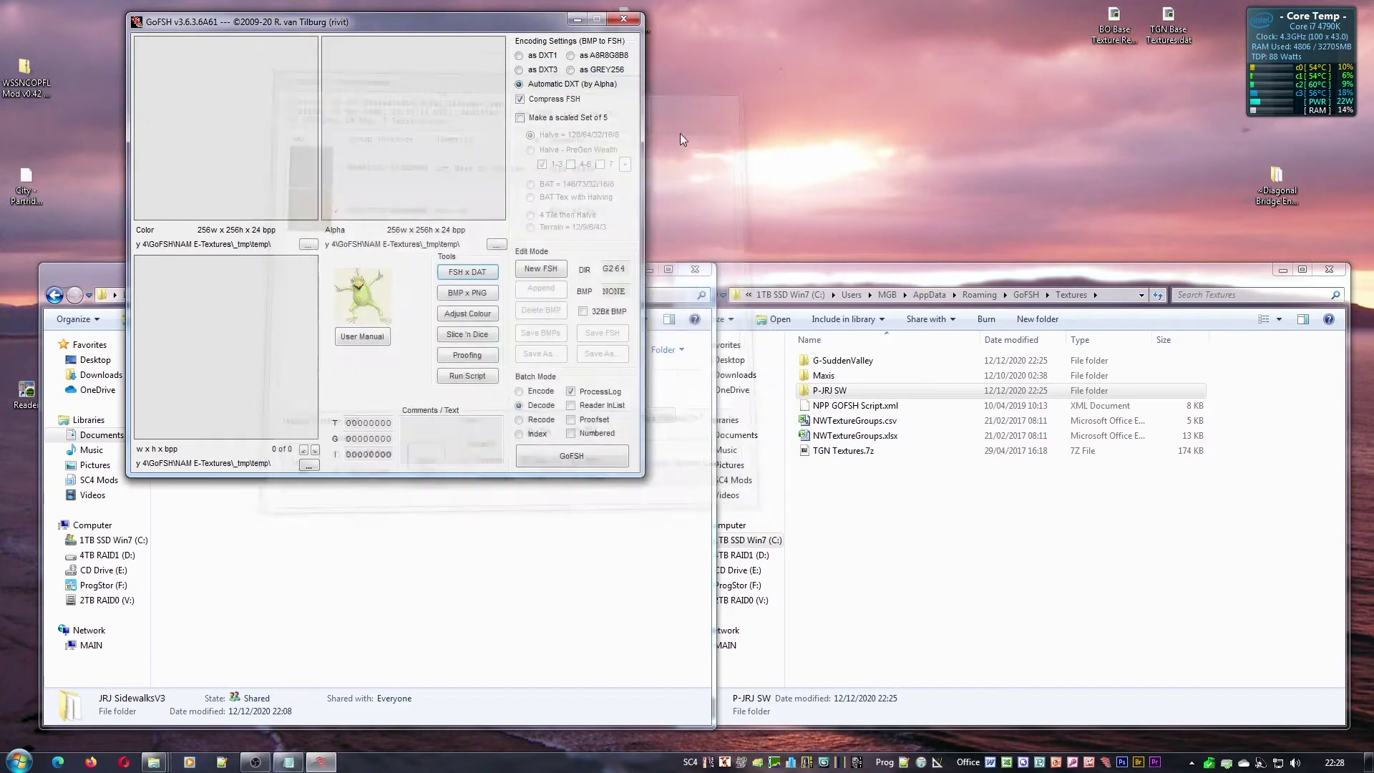
In a new Explorer window, permanently delete the 5E54B304 and 5F06BA04 files from C:\Working and move the window clear of GoFSH
key("super+e")
double_click(247, 395)
double_click(251, 484)
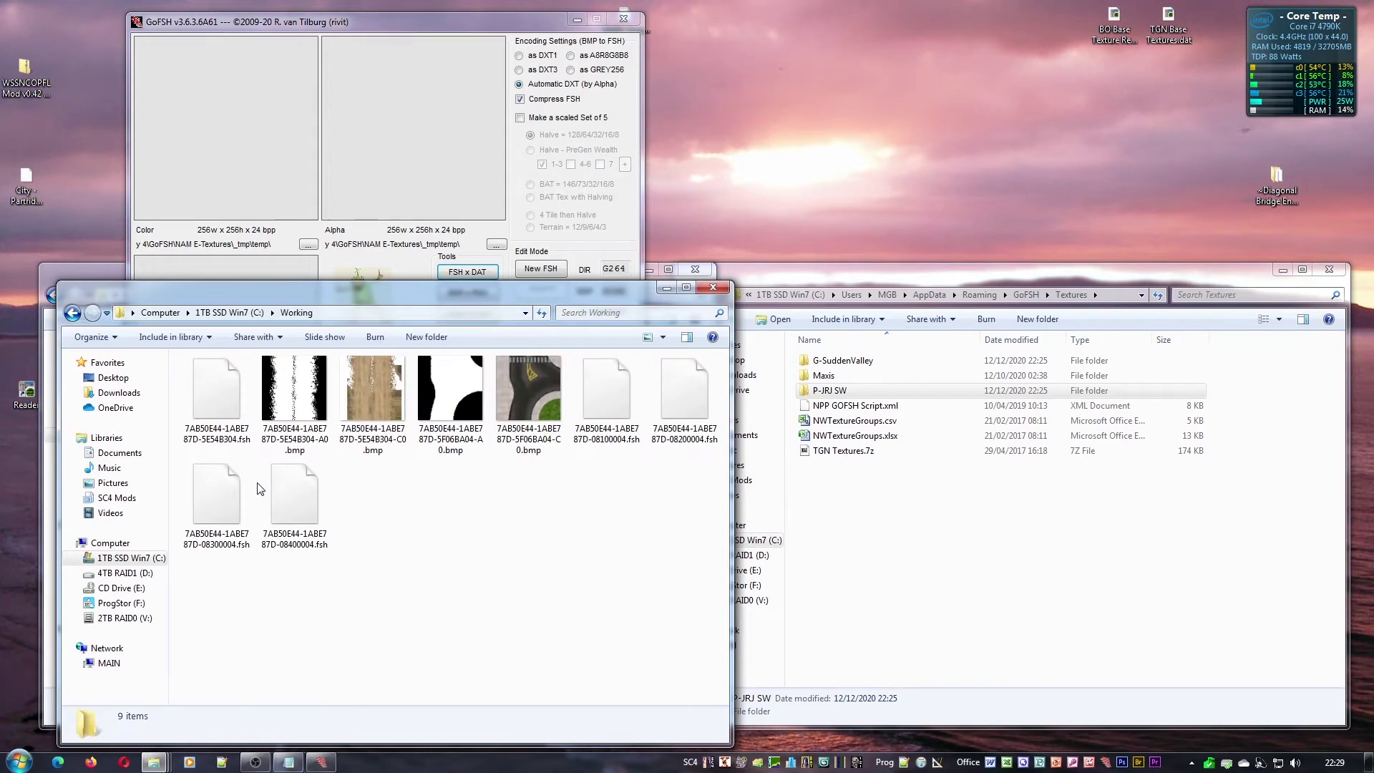
left_click(235, 409)
left_click(384, 398, "shift")
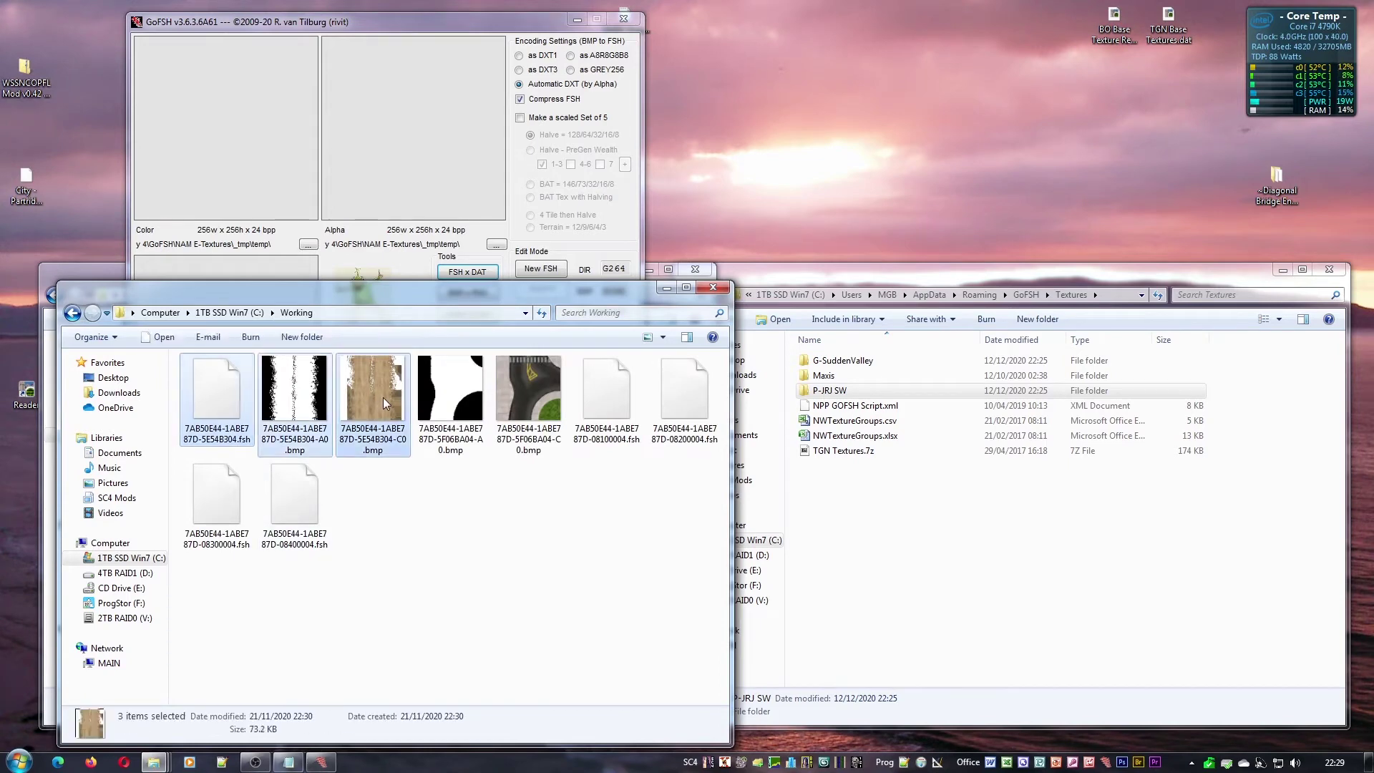
left_click(522, 400, "shift")
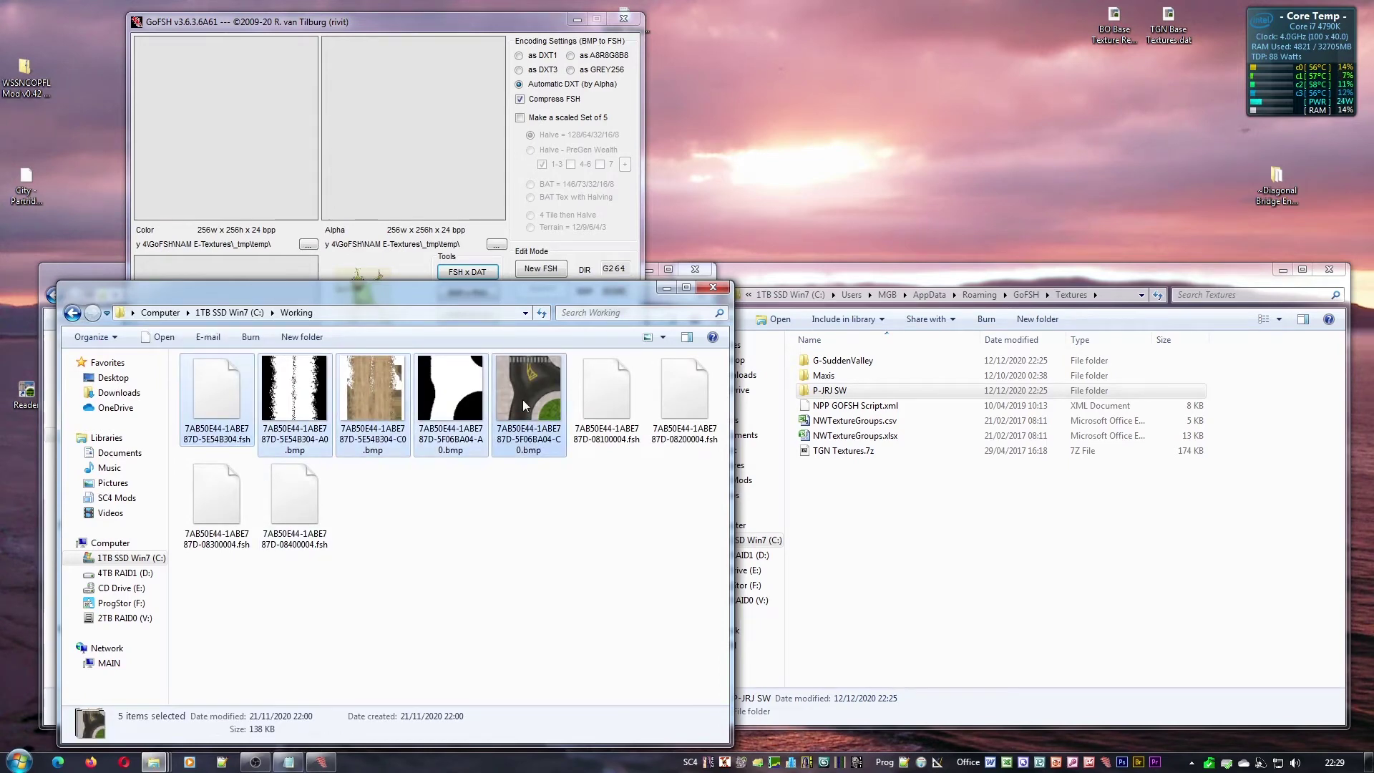
key("shift+Delete")
key("Return")
left_click_drag(455, 292, 1087, 57)
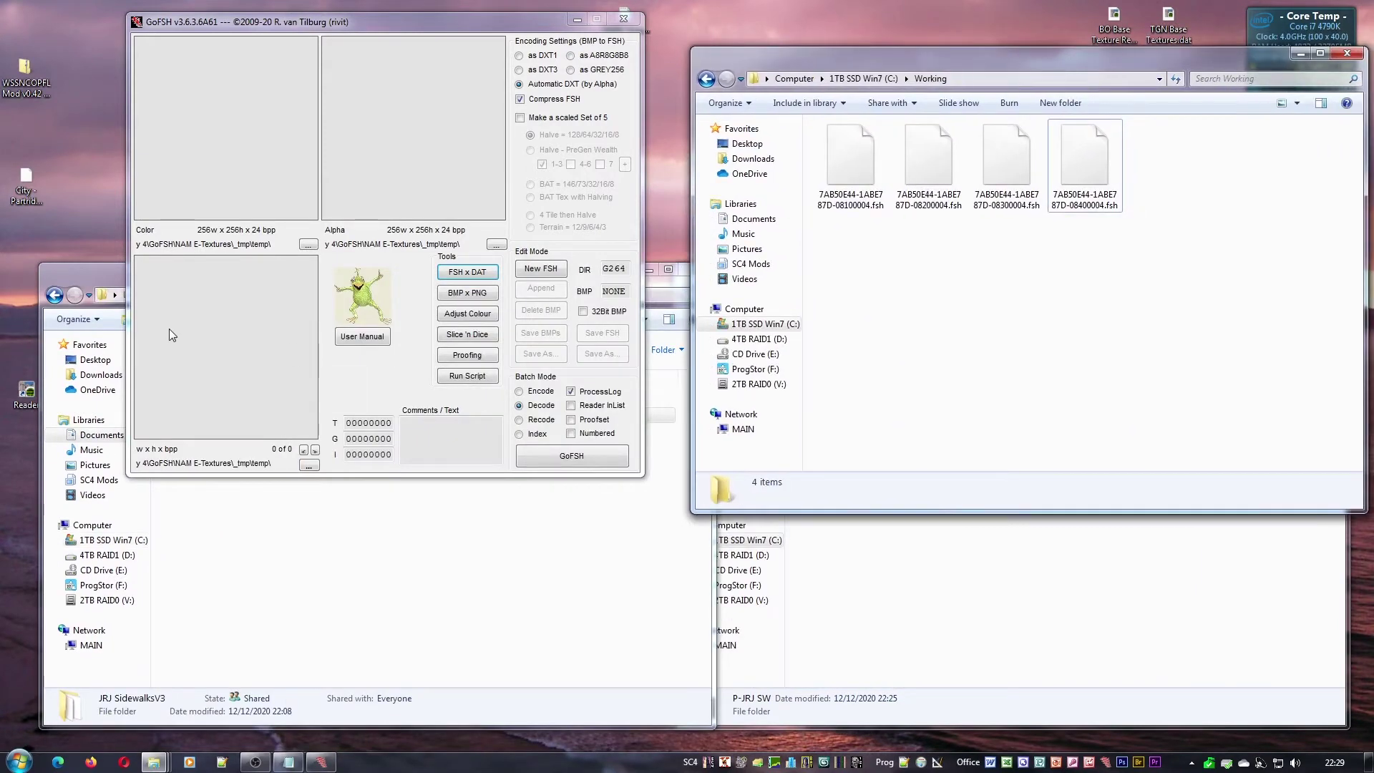
left_click(115, 18)
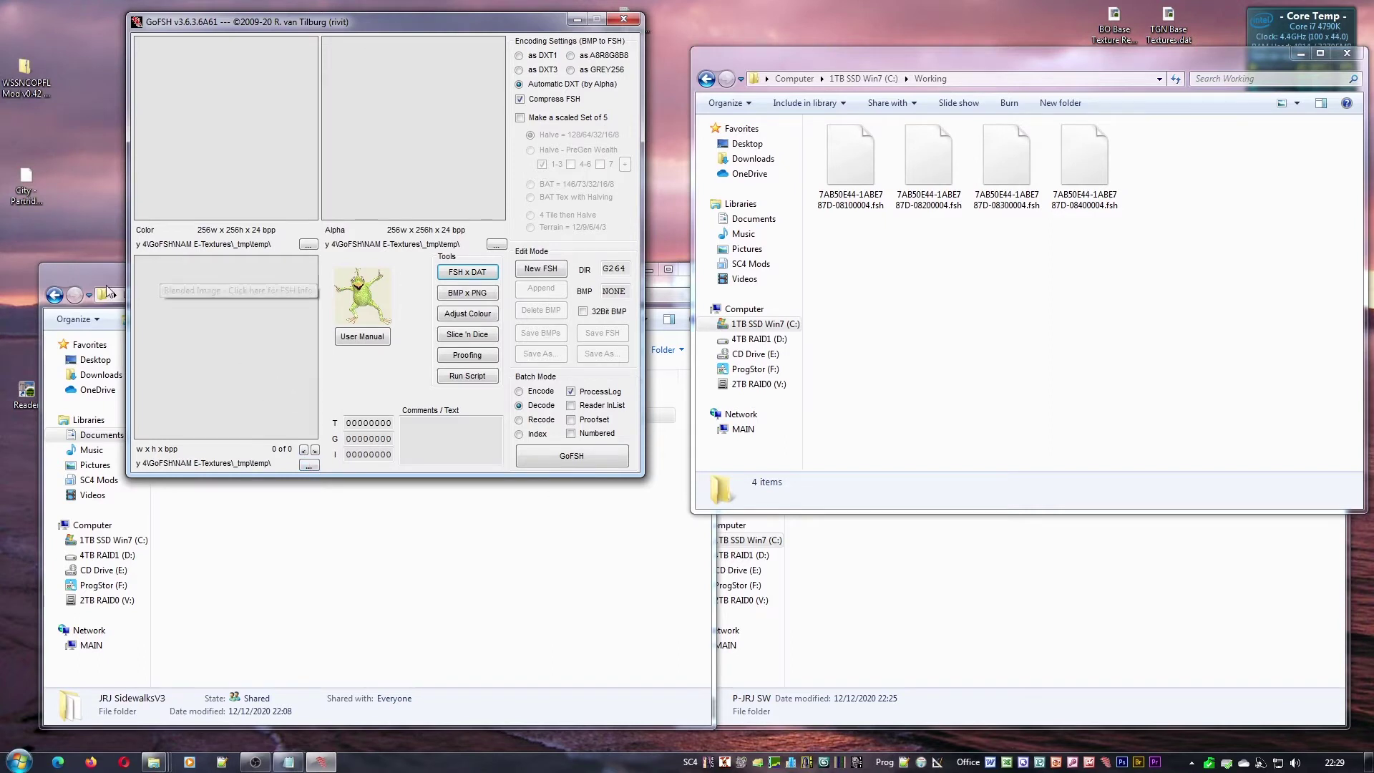
Load 7AB50E44-1ABE787D-08100004.fsh from C:\Working, turn off ProcessLog, and batch-decode the folder's FSH files to BMP
left_click(308, 466)
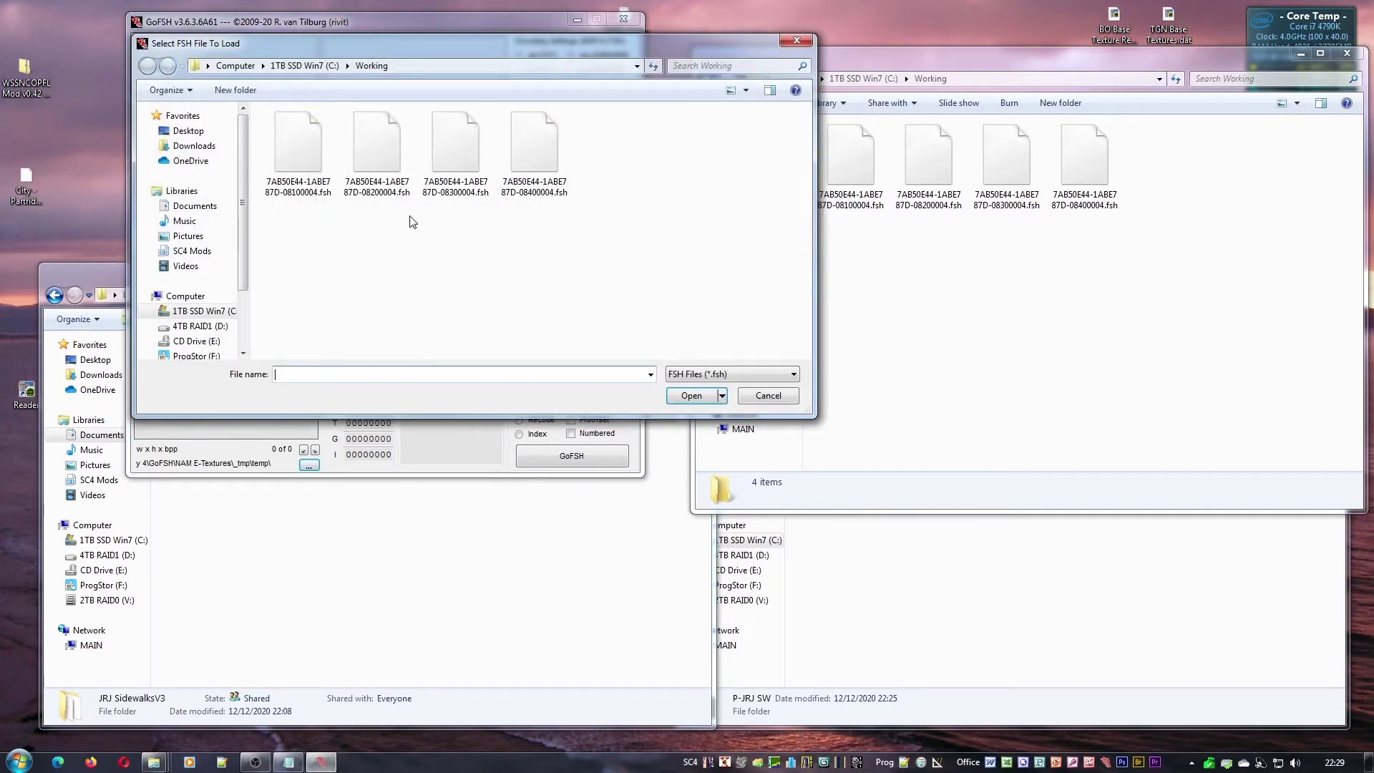
left_click(301, 147)
double_click(301, 148)
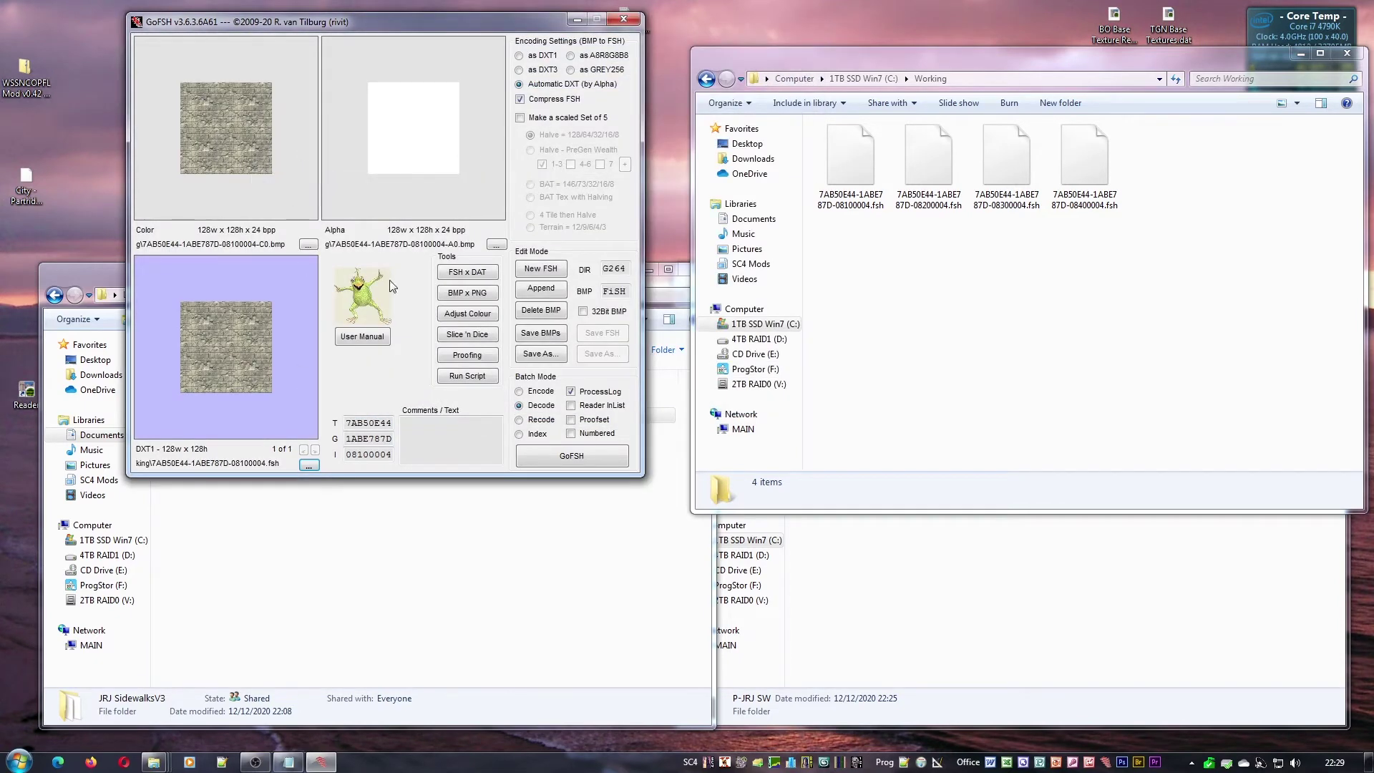
left_click(571, 392)
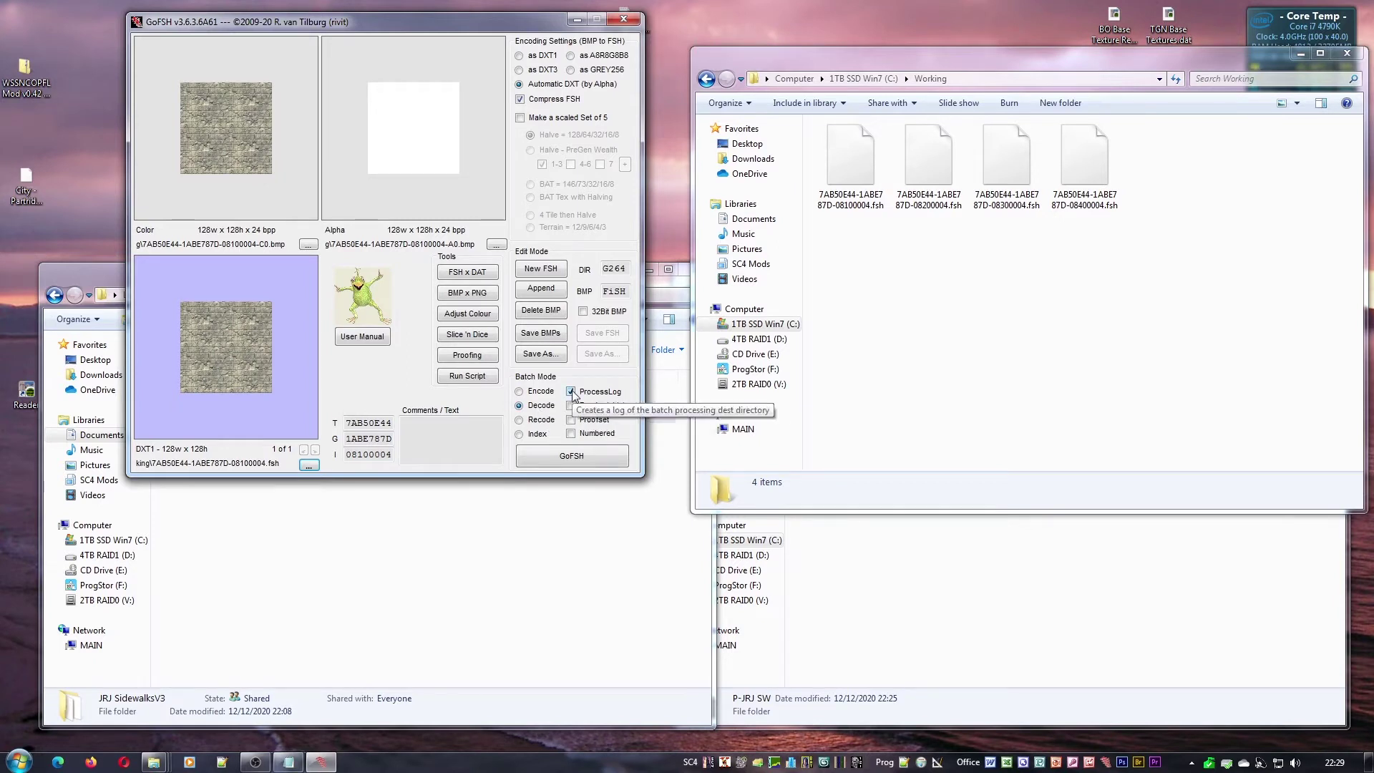
left_click(571, 458)
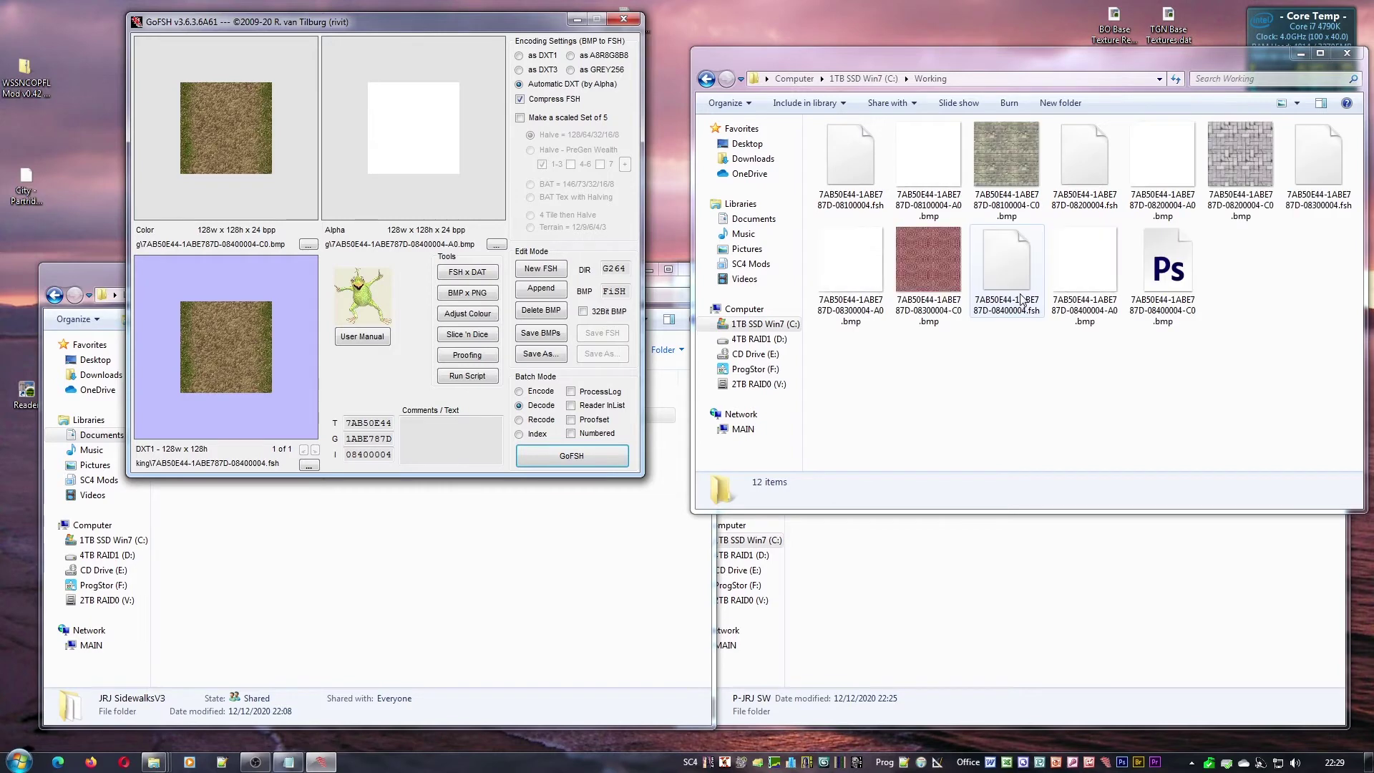
Delete the four FSH files and the four A0 alpha BMPs from C:\Working, keeping only the C0 colour BMPs
left_click(1024, 301)
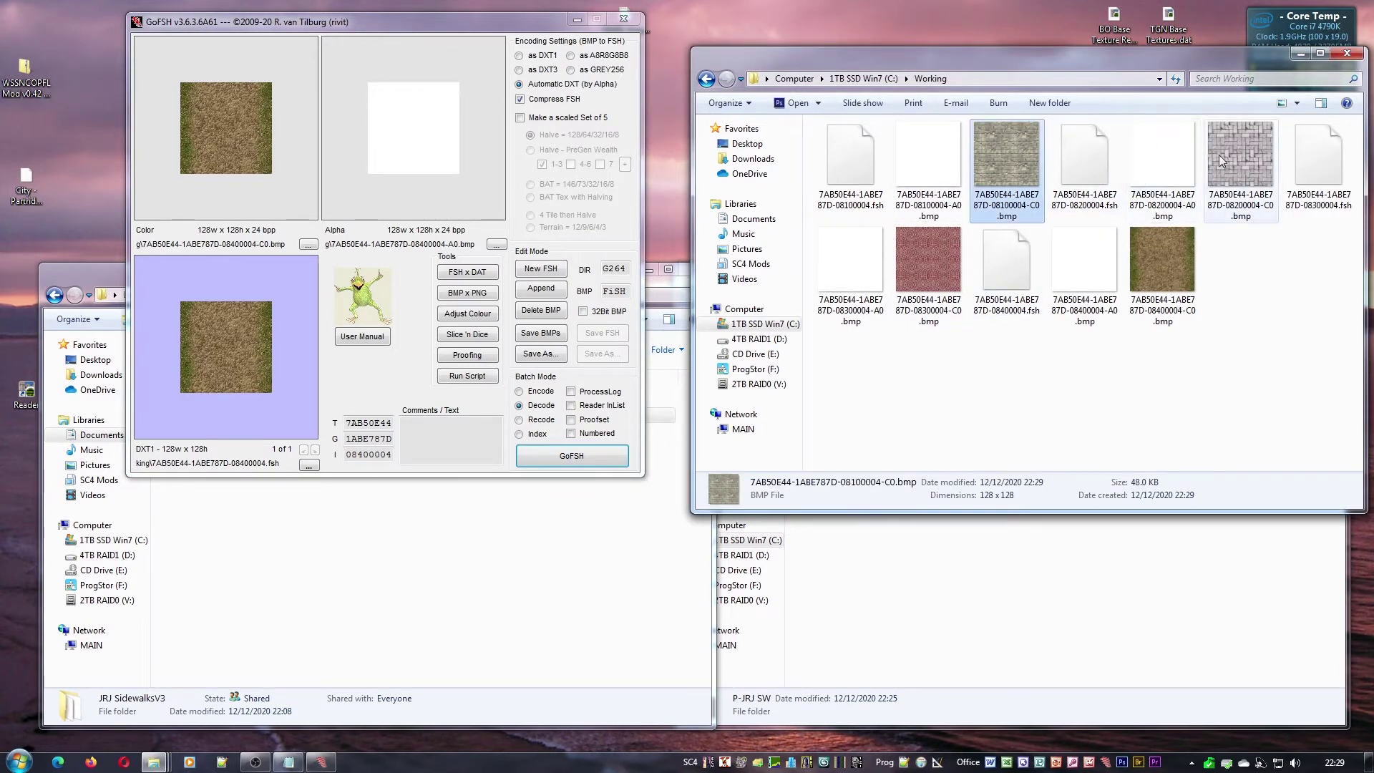
left_click(1151, 268)
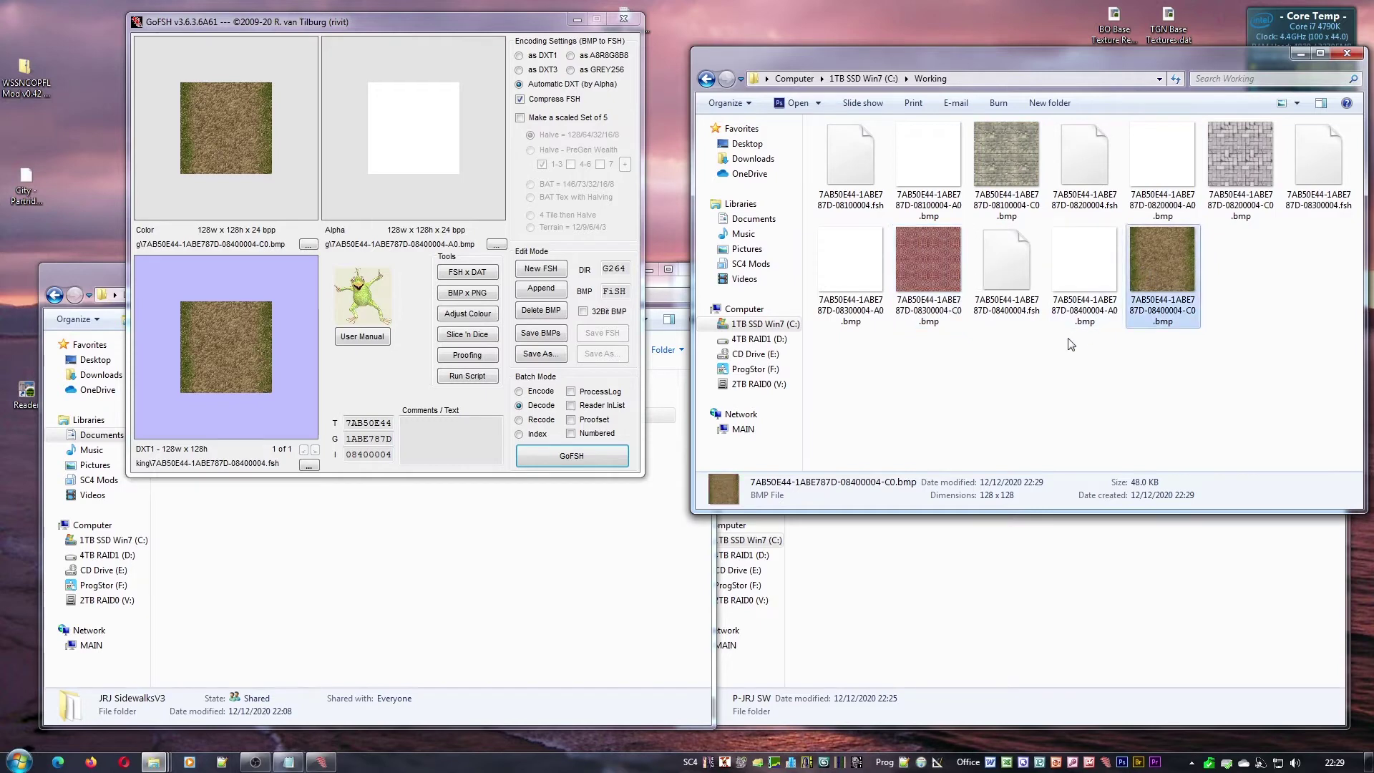
left_click(1099, 315)
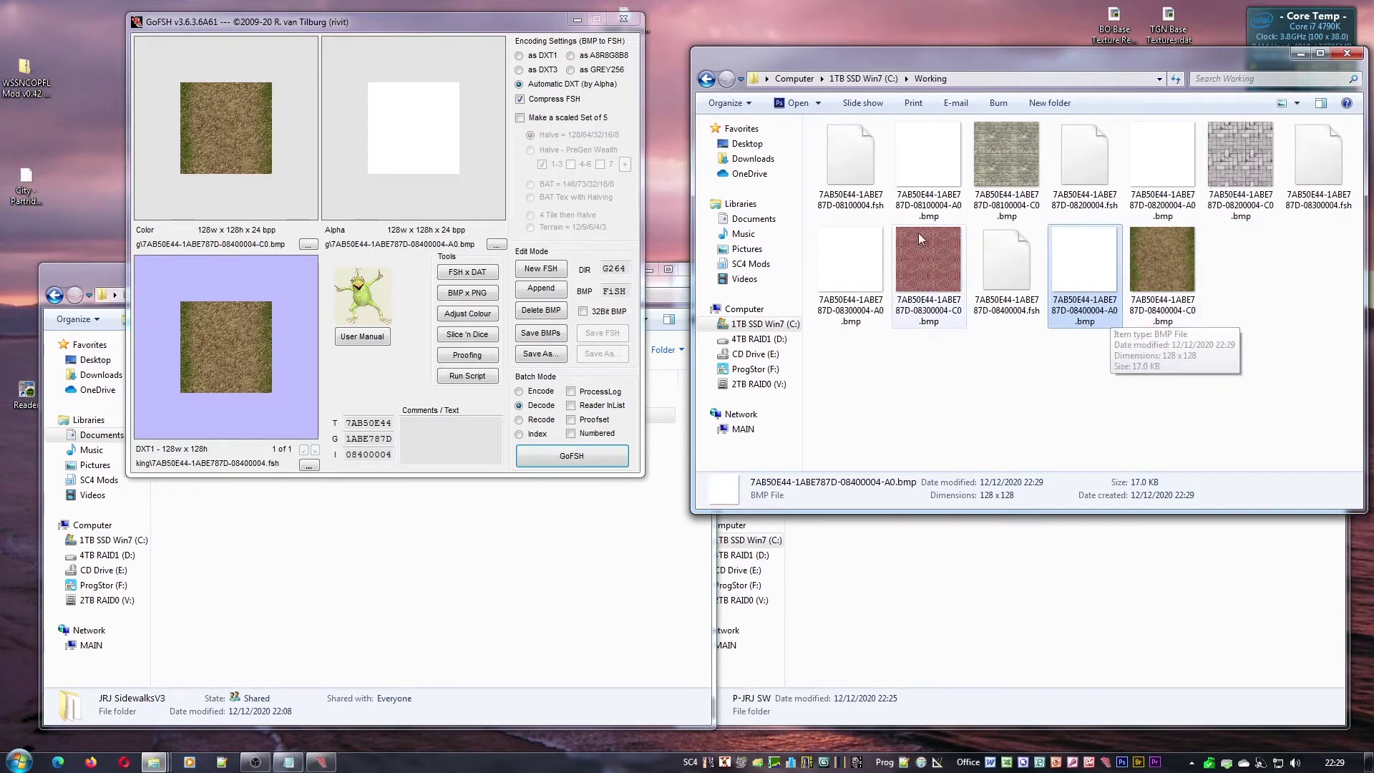
left_click(874, 210)
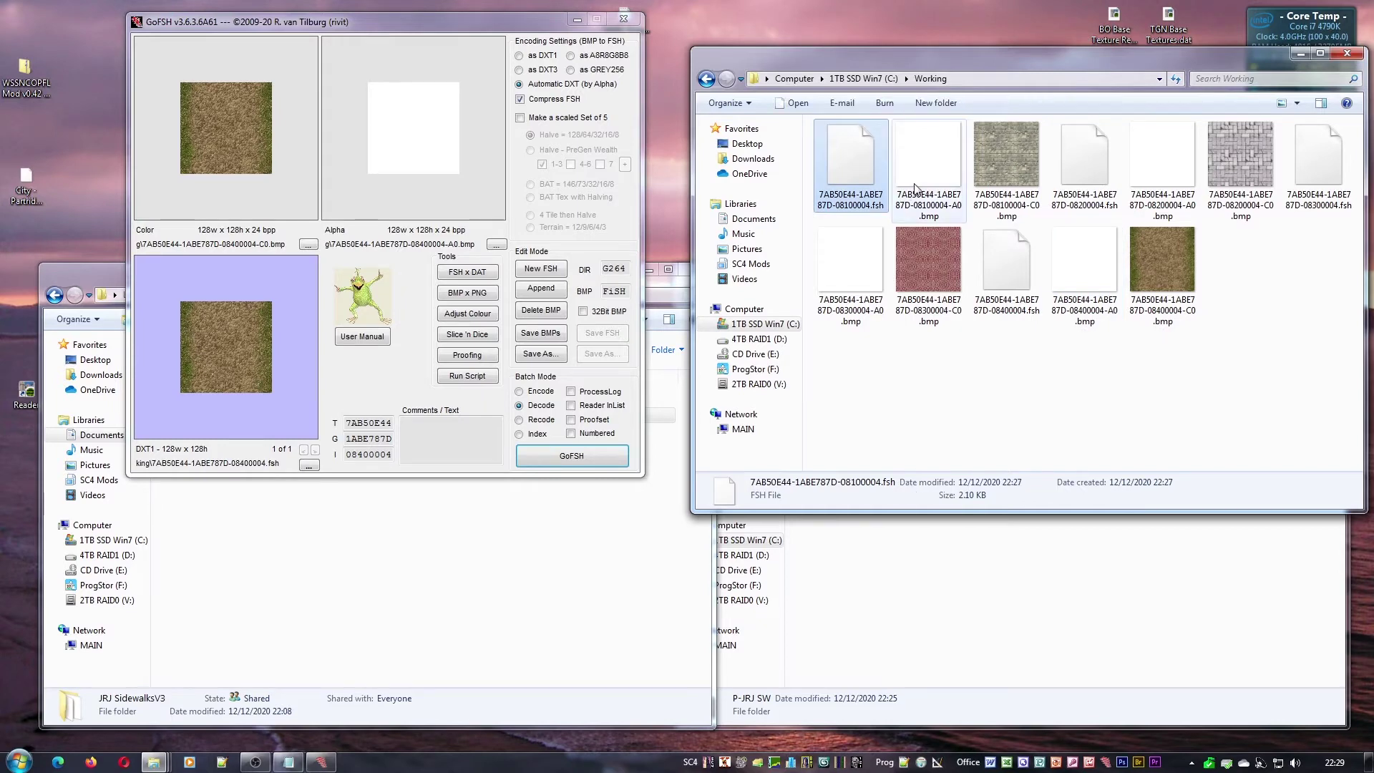
left_click(928, 165, "ctrl")
left_click(1084, 165, "ctrl")
left_click(1163, 164, "ctrl")
left_click(1301, 184, "ctrl")
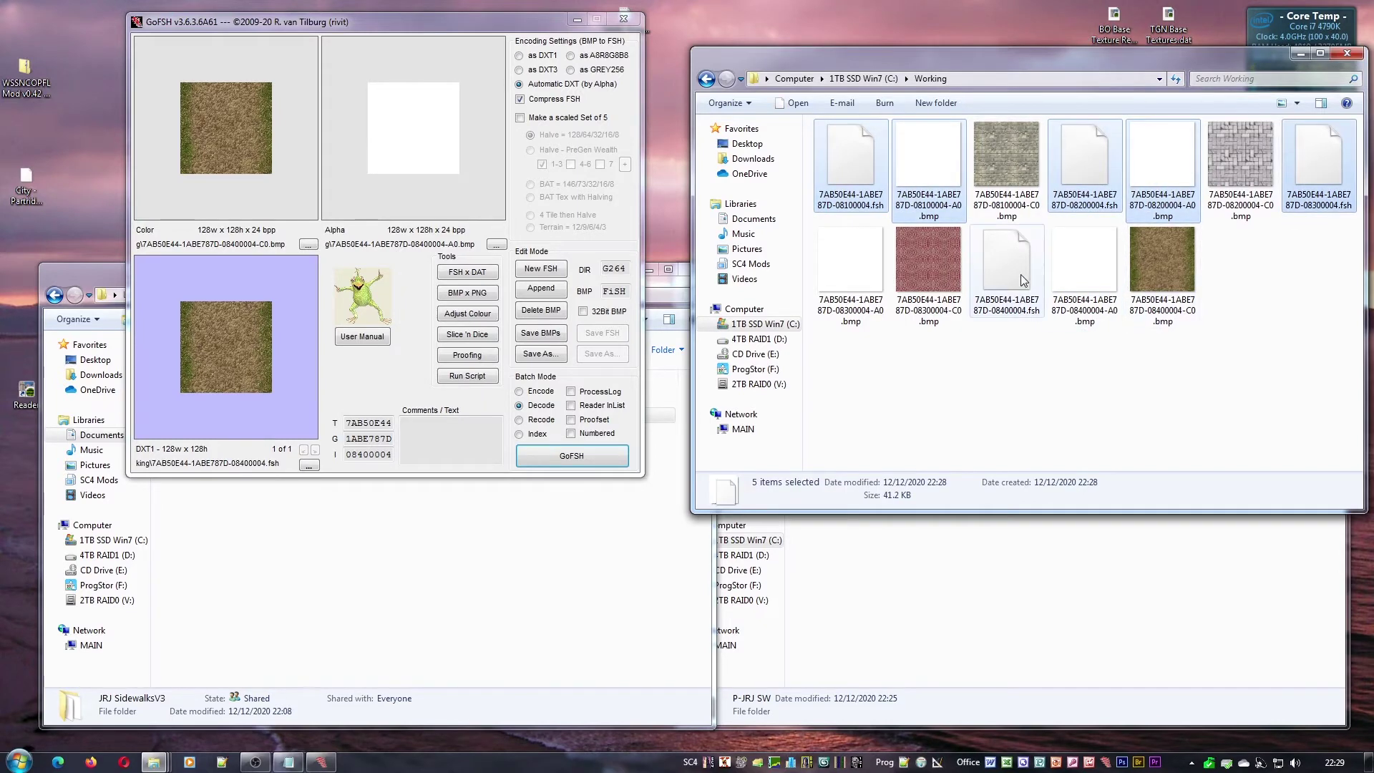
left_click(851, 272, "ctrl")
left_click(1006, 272, "ctrl")
left_click(1086, 284, "ctrl")
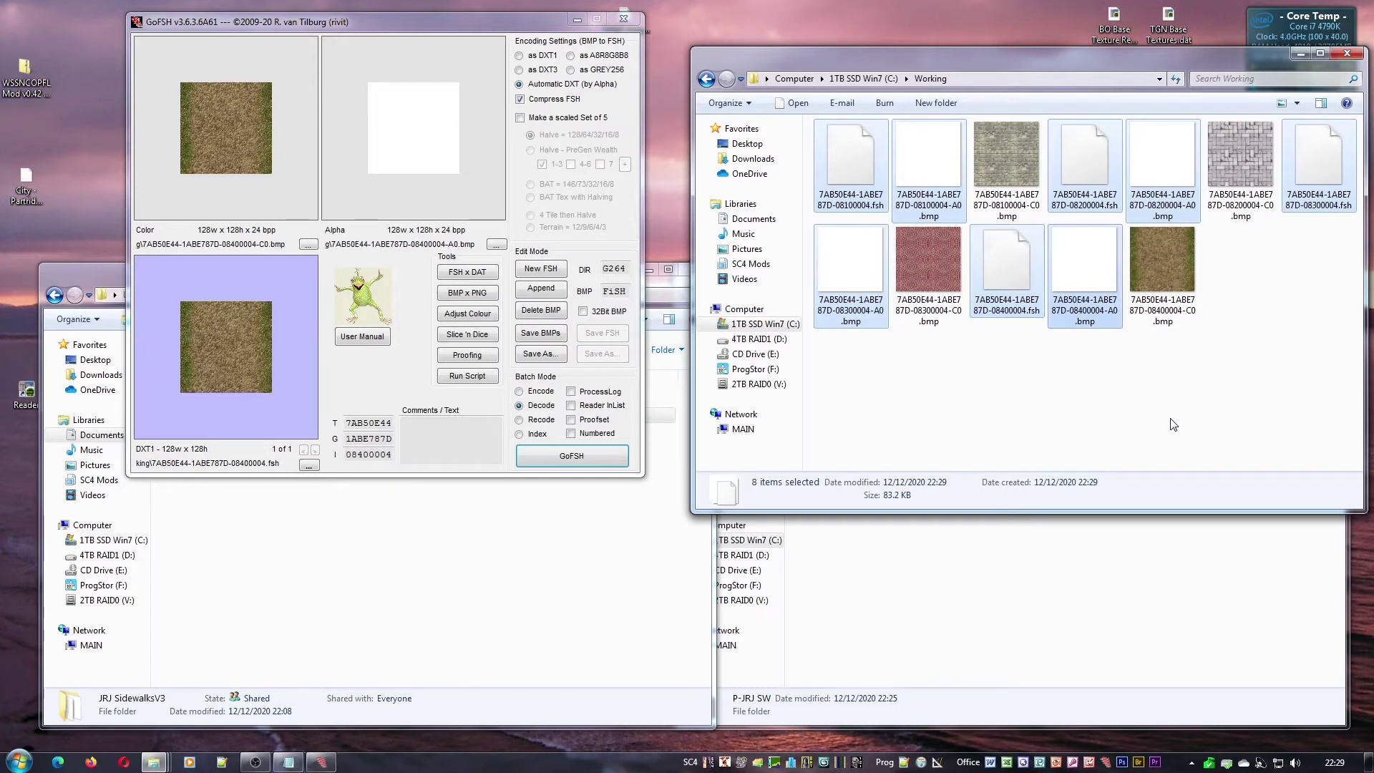
key("Delete")
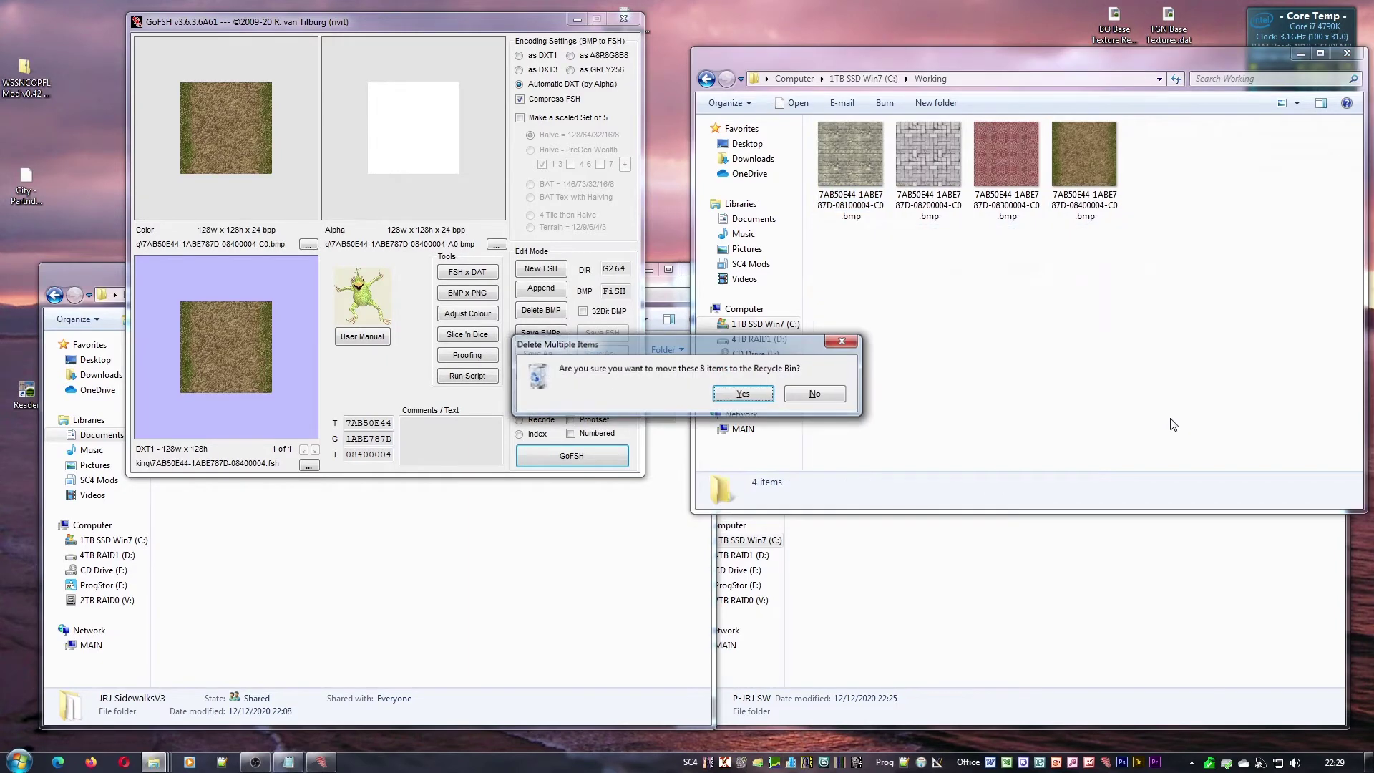
key("Return")
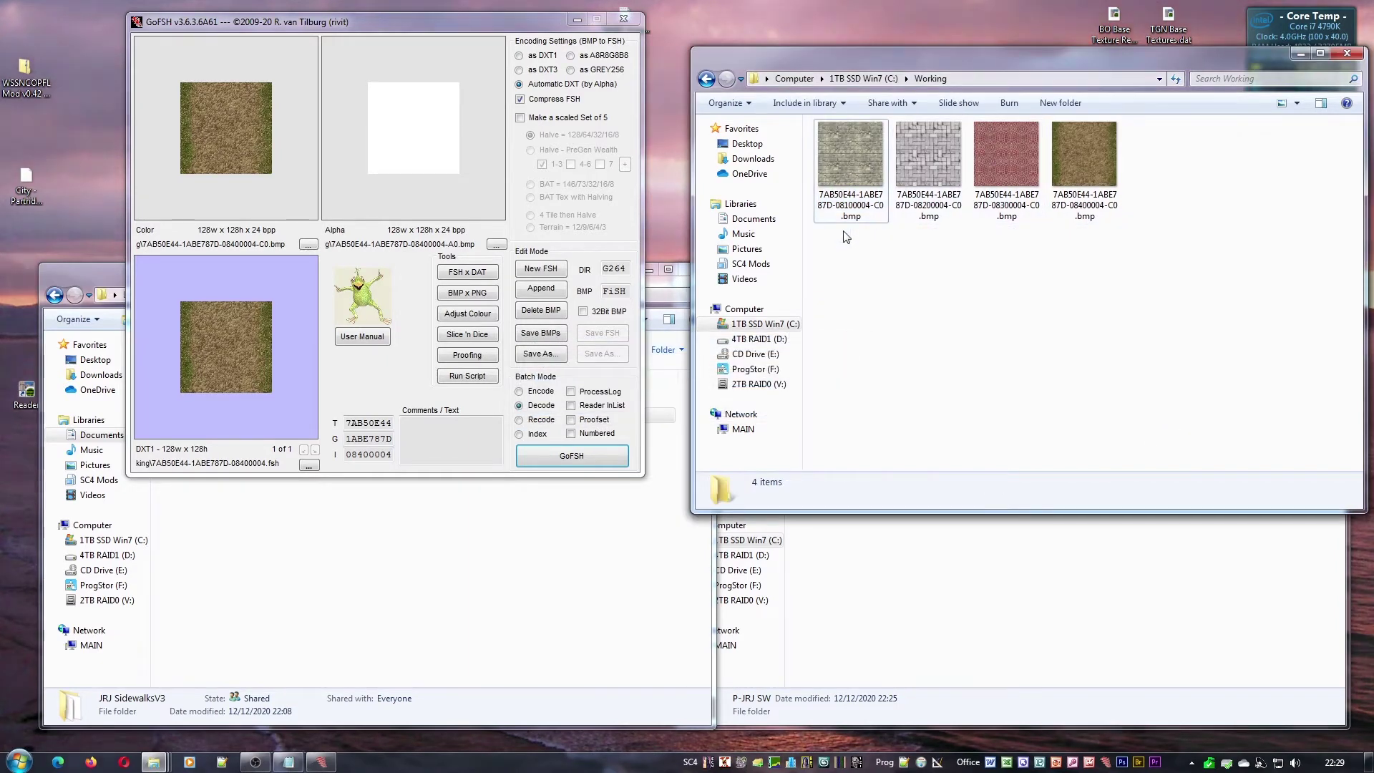
Check the four colour BMPs, move the Working window clear of the Textures window, and open the P-JRJ SW folder there
left_click(854, 208)
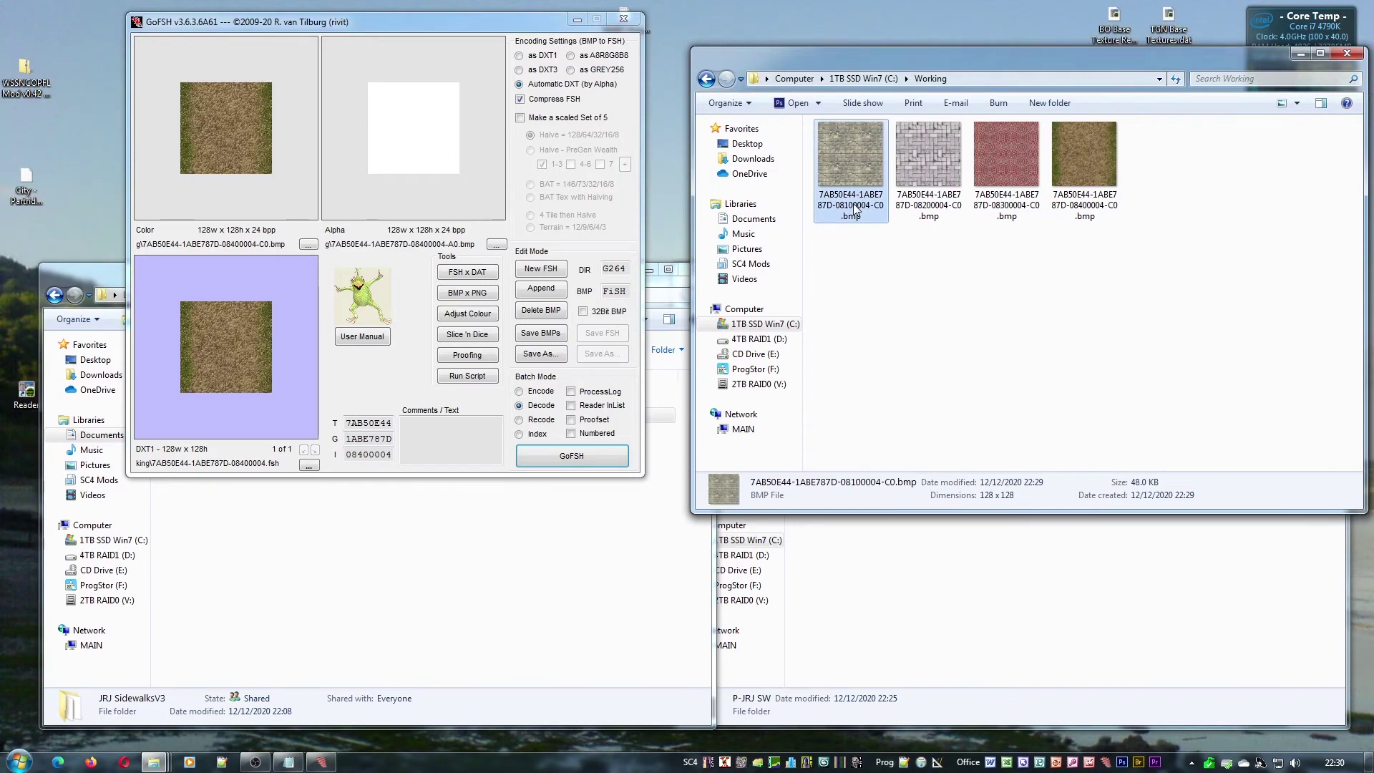
left_click(934, 207)
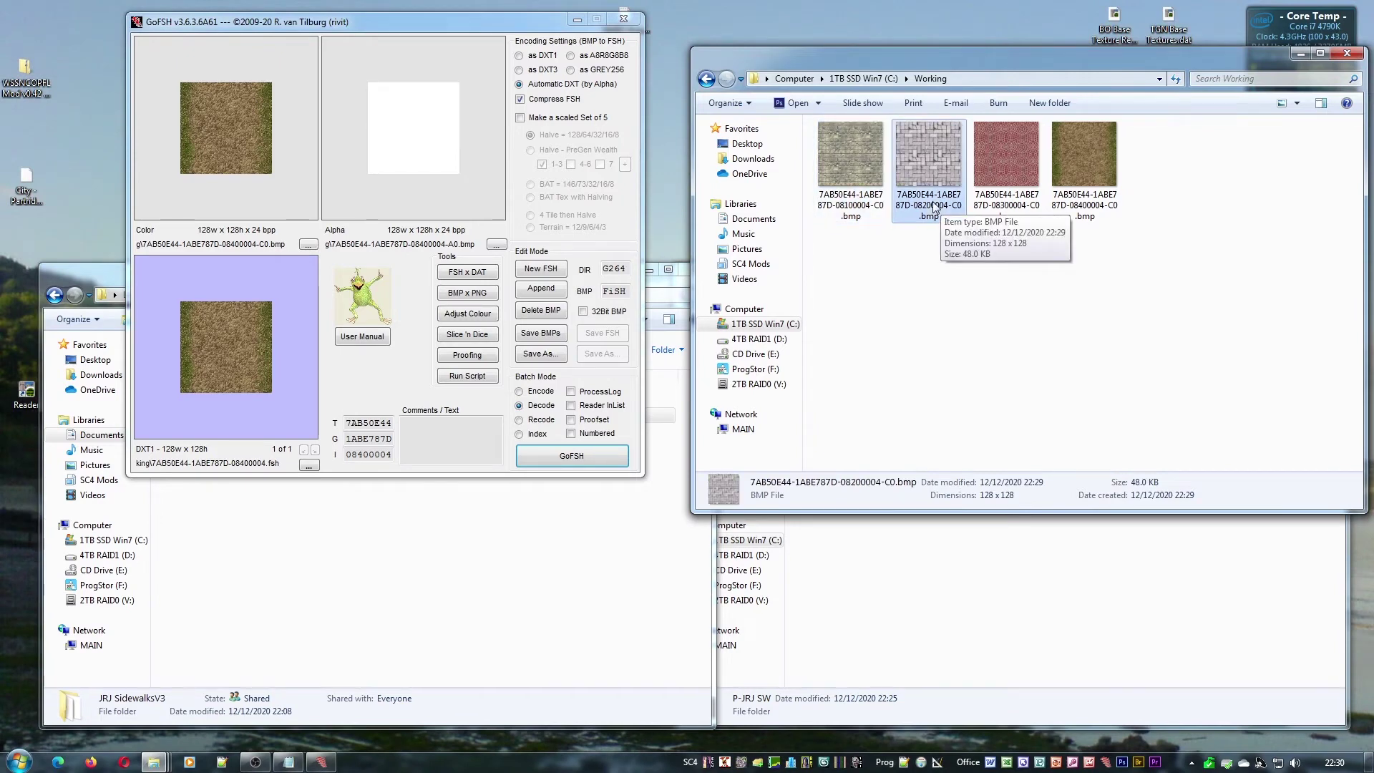
left_click(1013, 210)
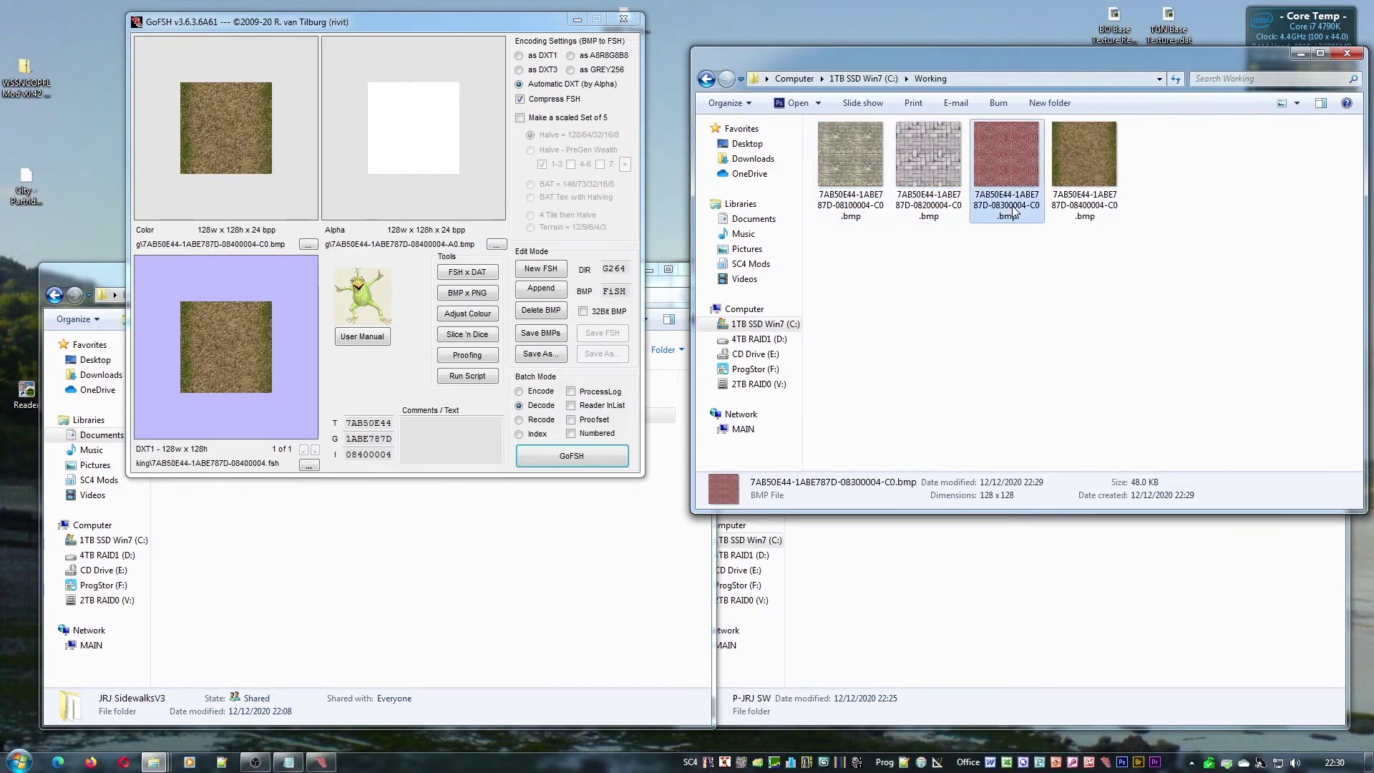
left_click(1086, 210)
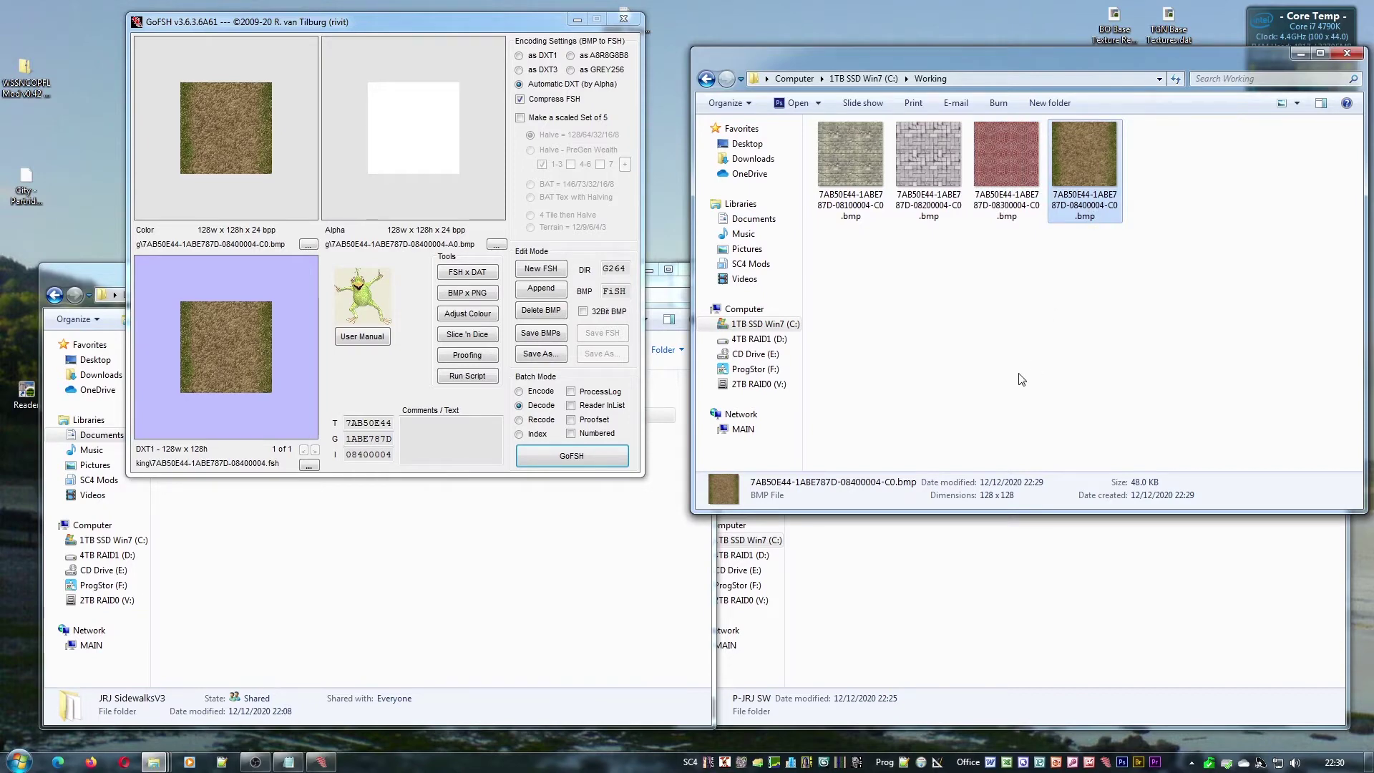
left_click(949, 589)
left_click_drag(943, 61, 277, 52)
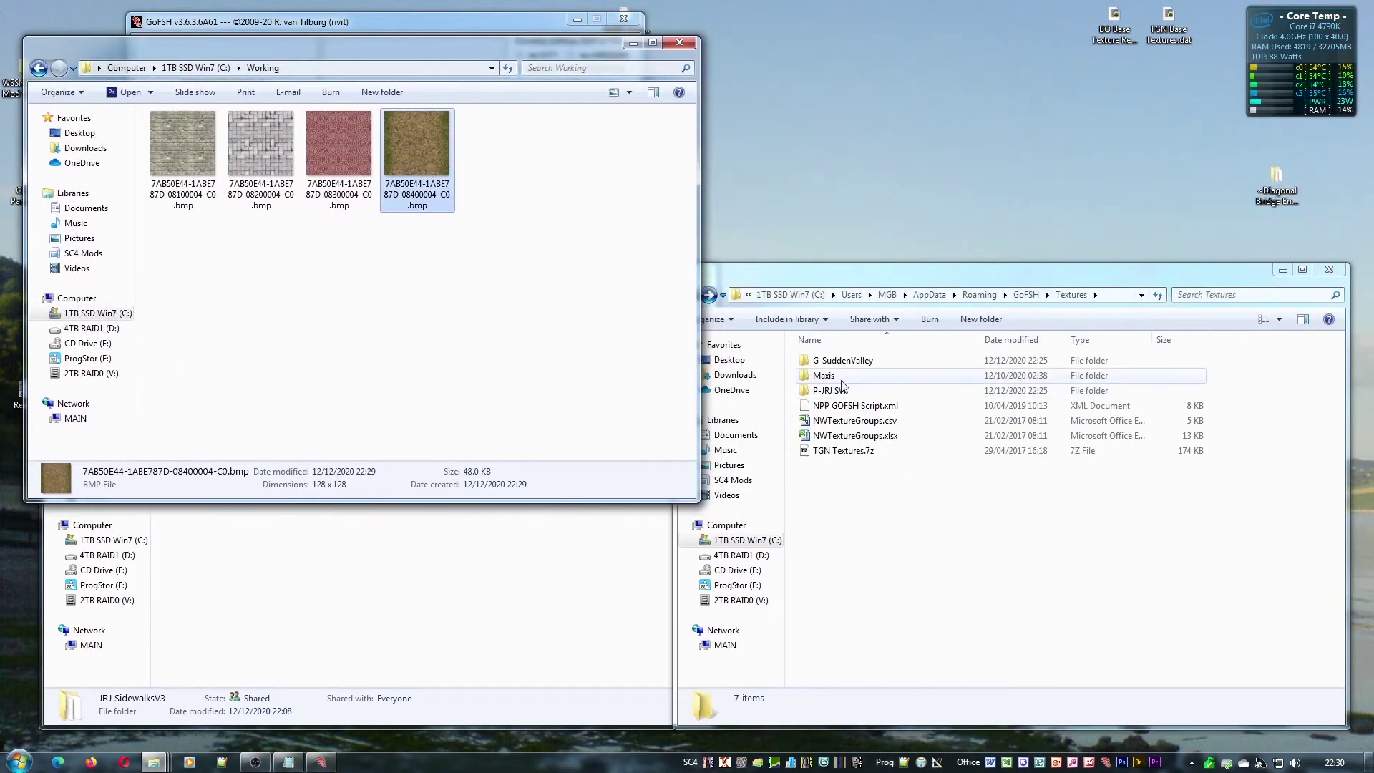
left_click(826, 392)
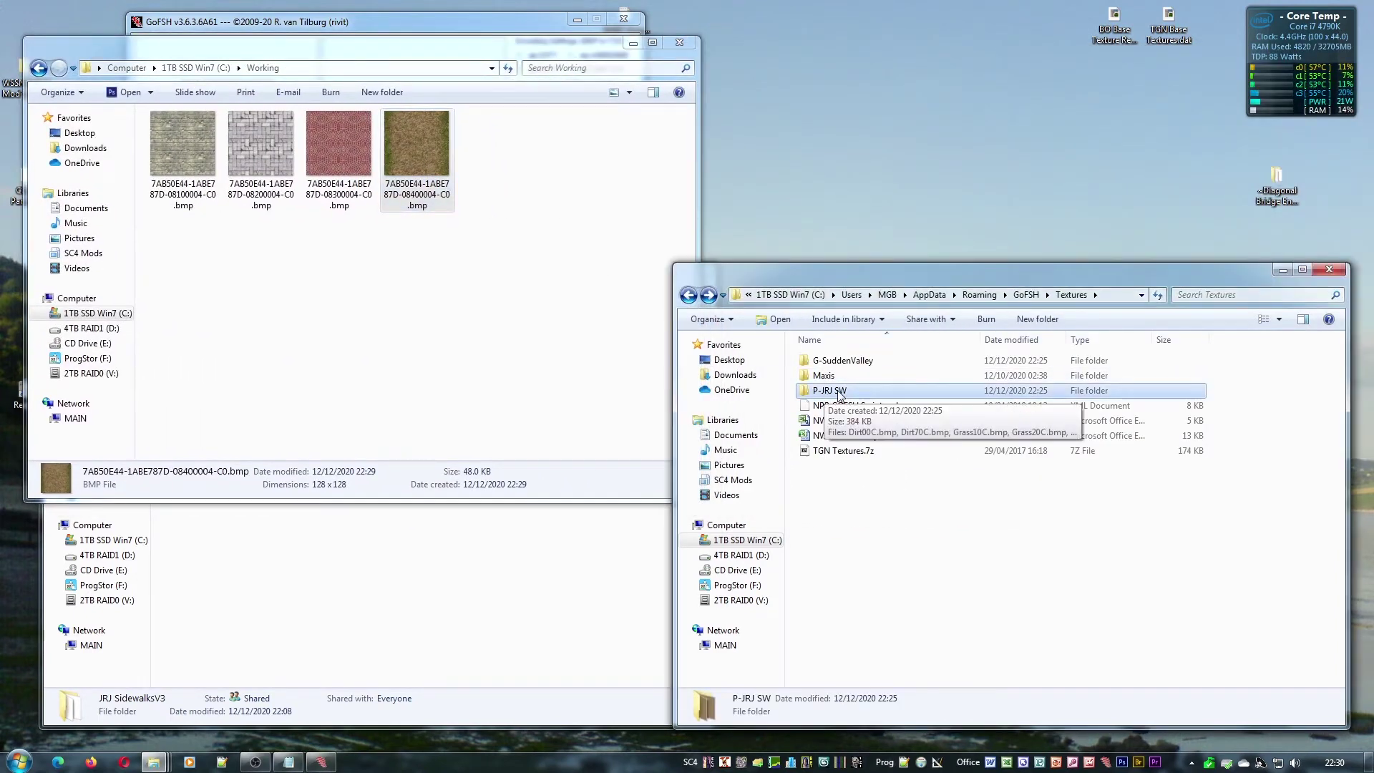
double_click(838, 392)
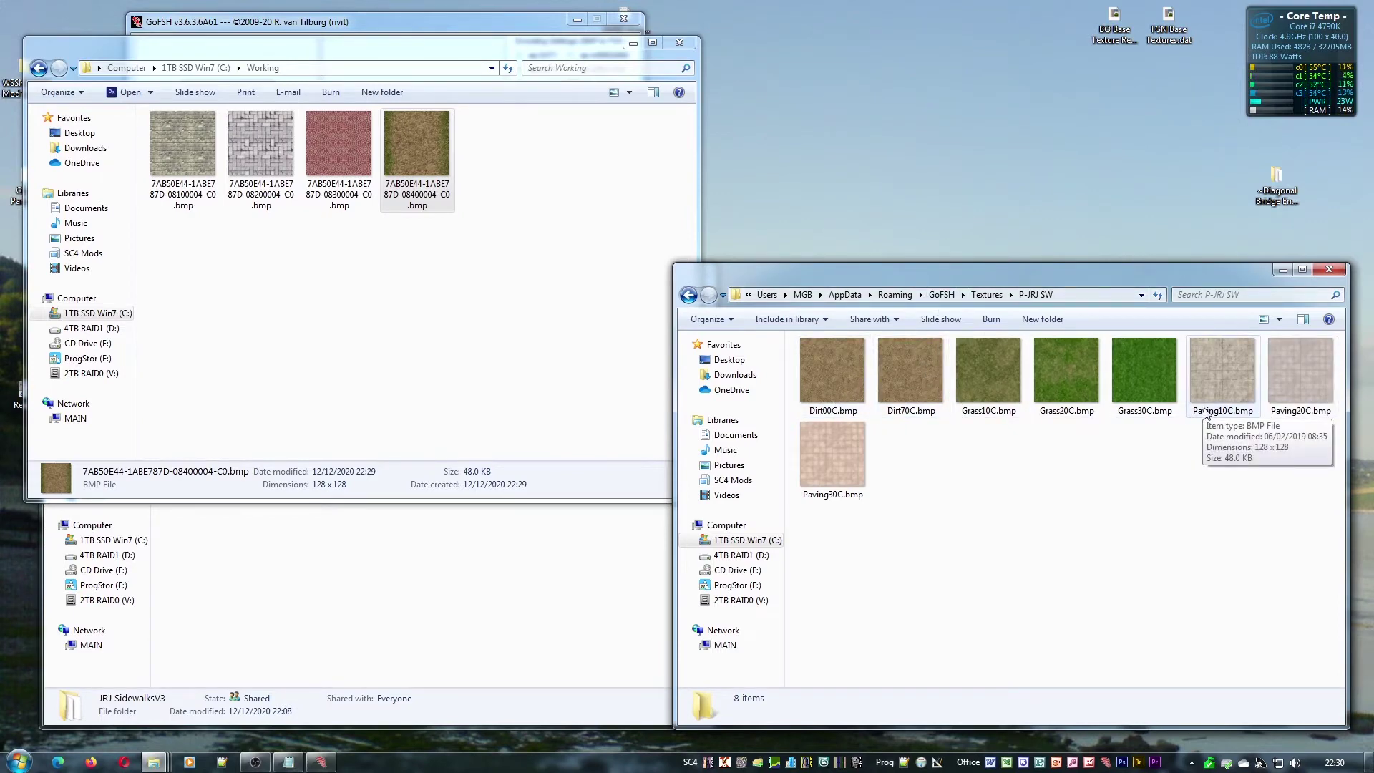
Copy the Paving10C name from the P-JRJ SW folder and rename the 08100004-C0 BMP in Working to Paving10C.bmp
left_click(1299, 375)
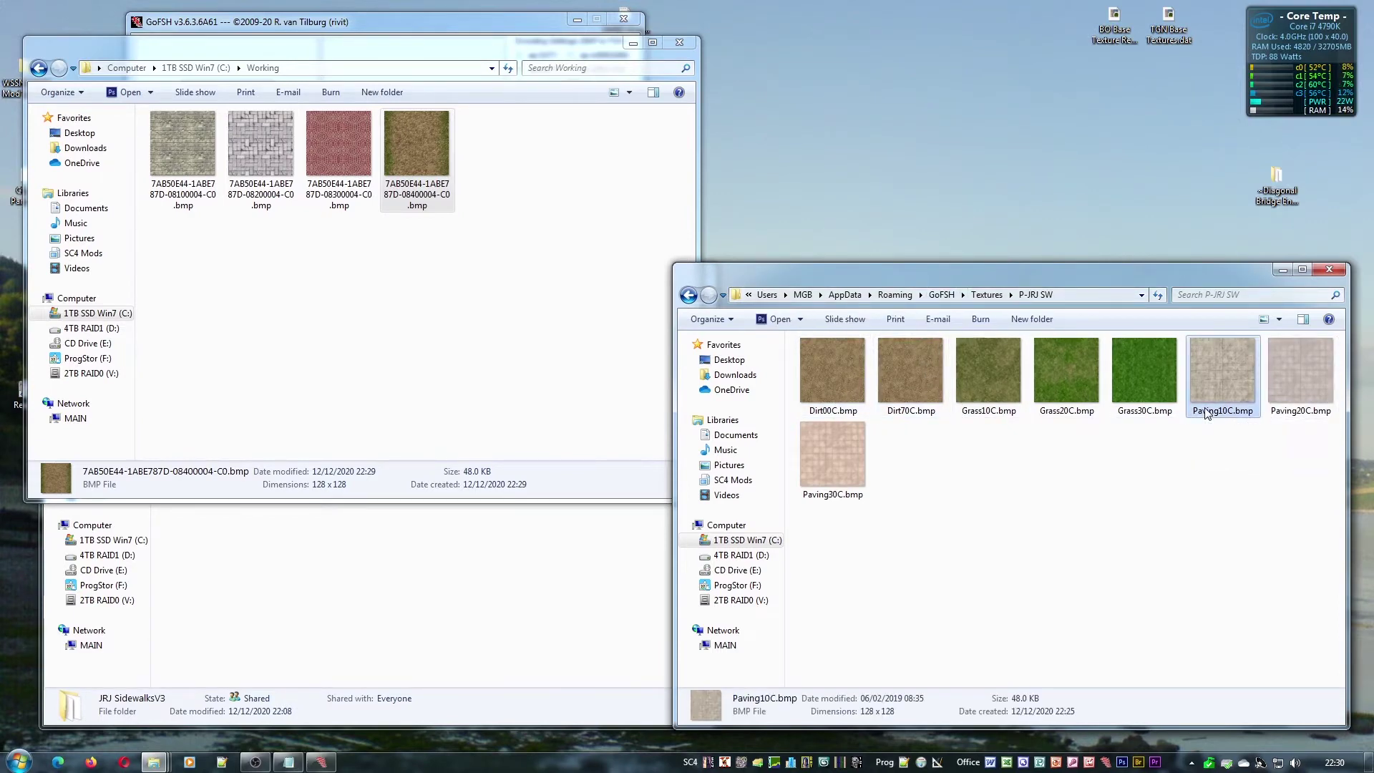
left_click(835, 486)
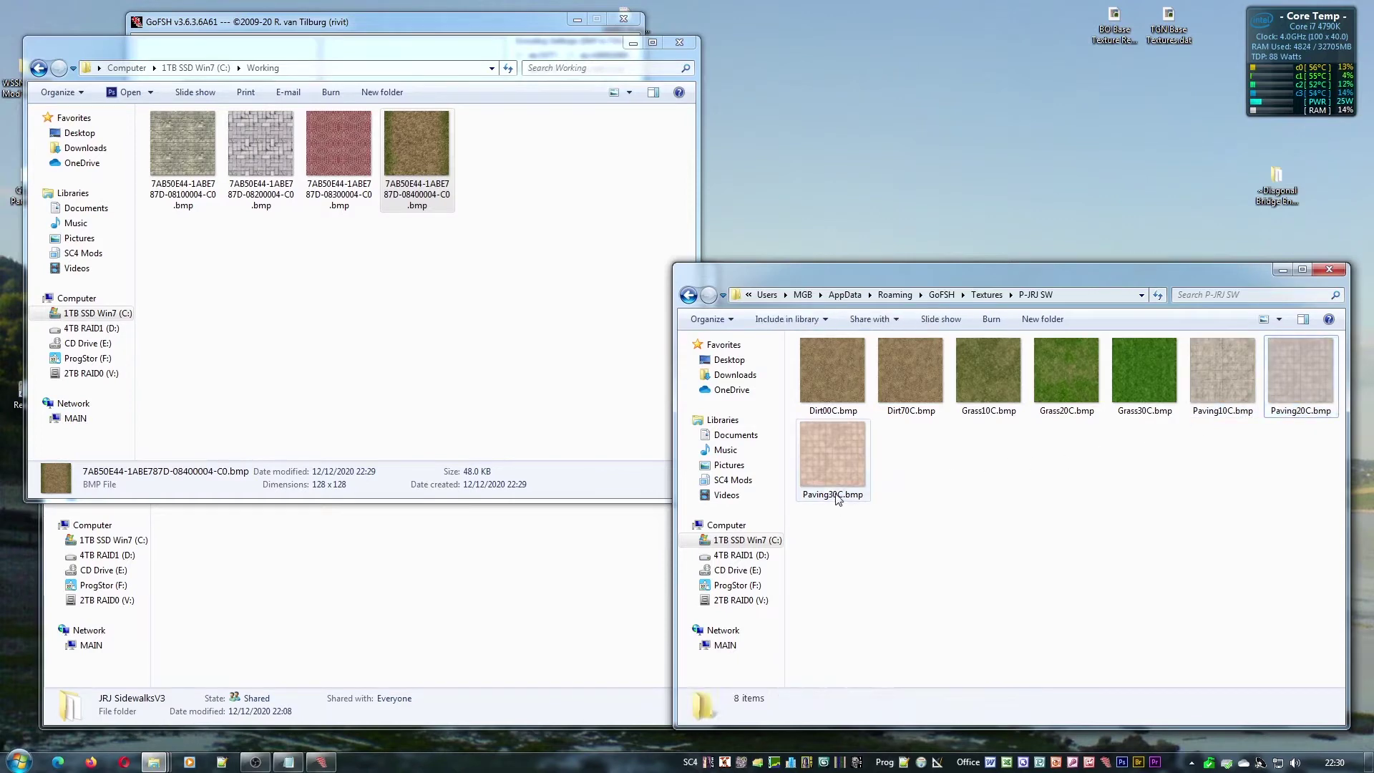
left_click(838, 414)
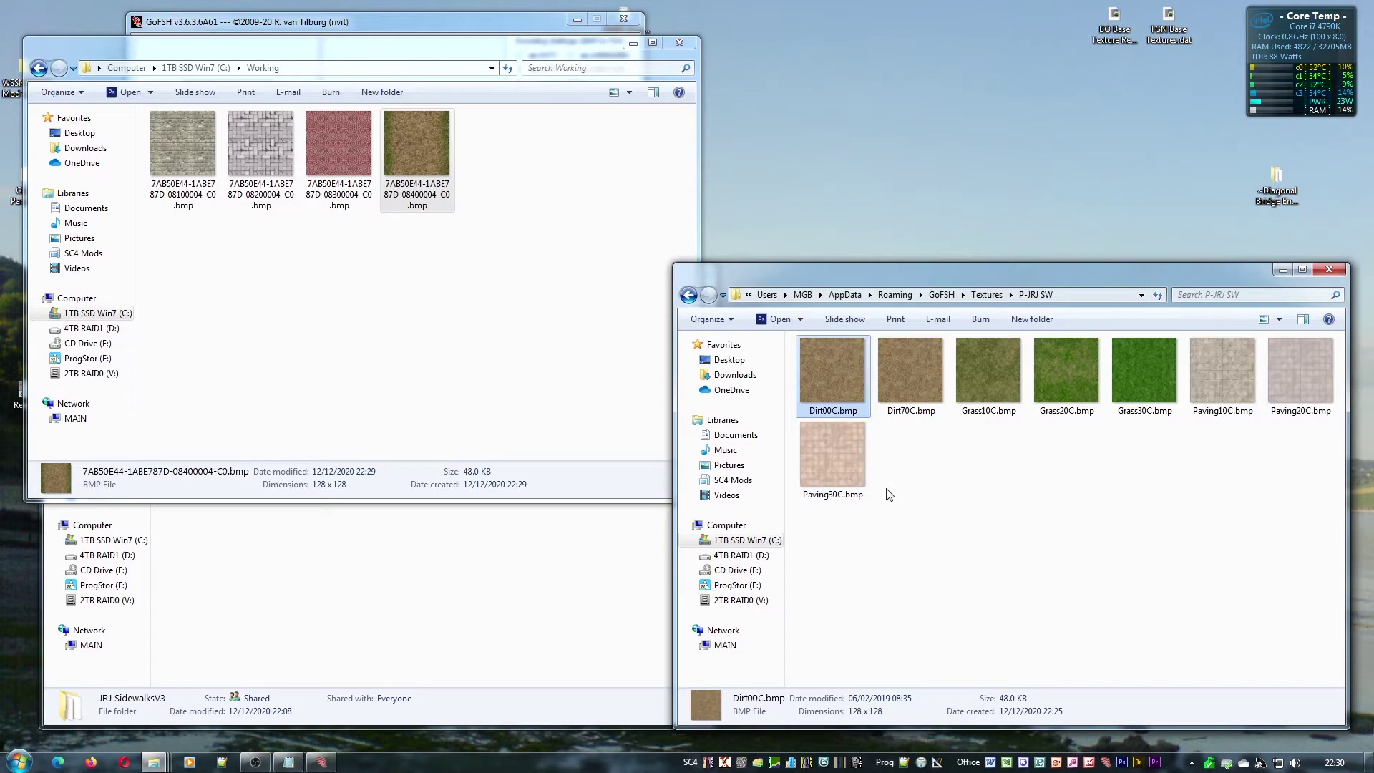
left_click(1226, 418)
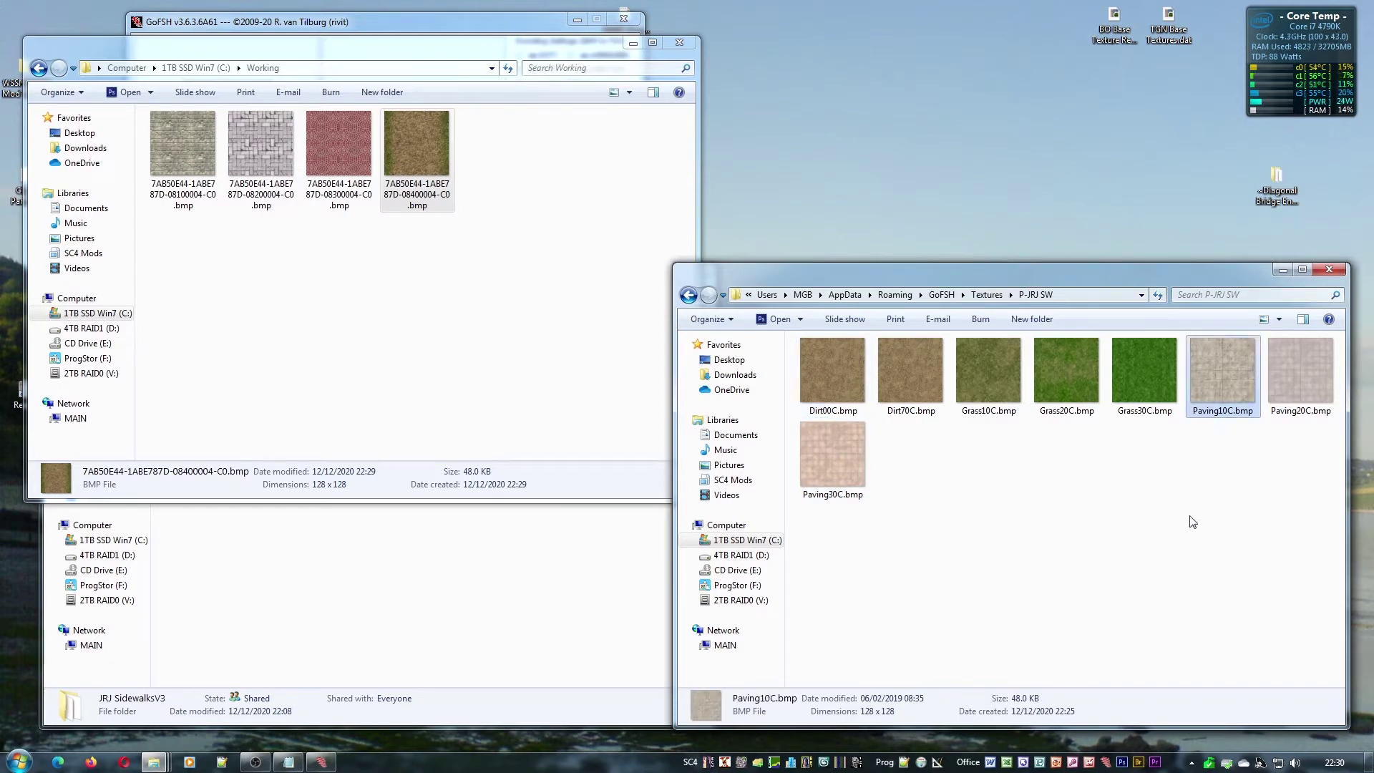
key("F2")
key("ctrl+c")
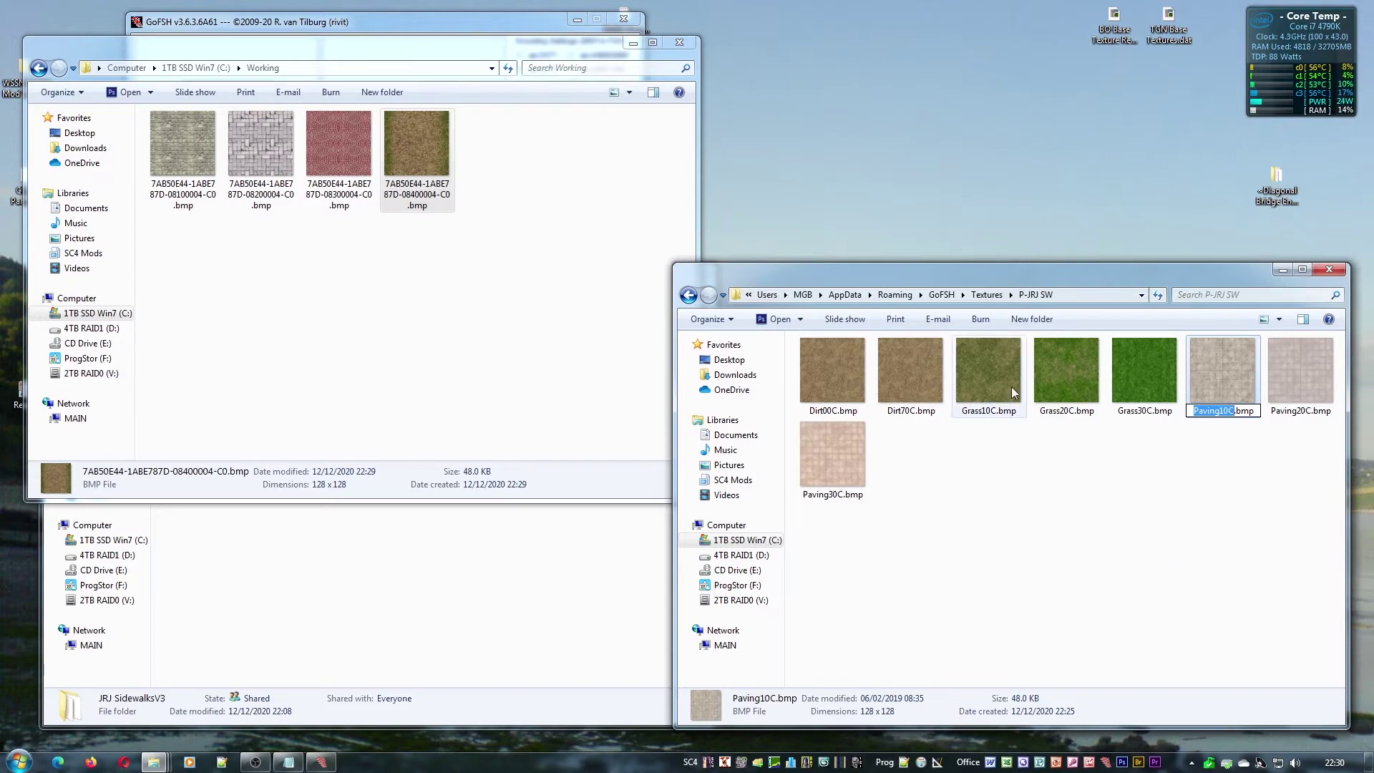
left_click(182, 154)
key("F2")
key("ctrl+v")
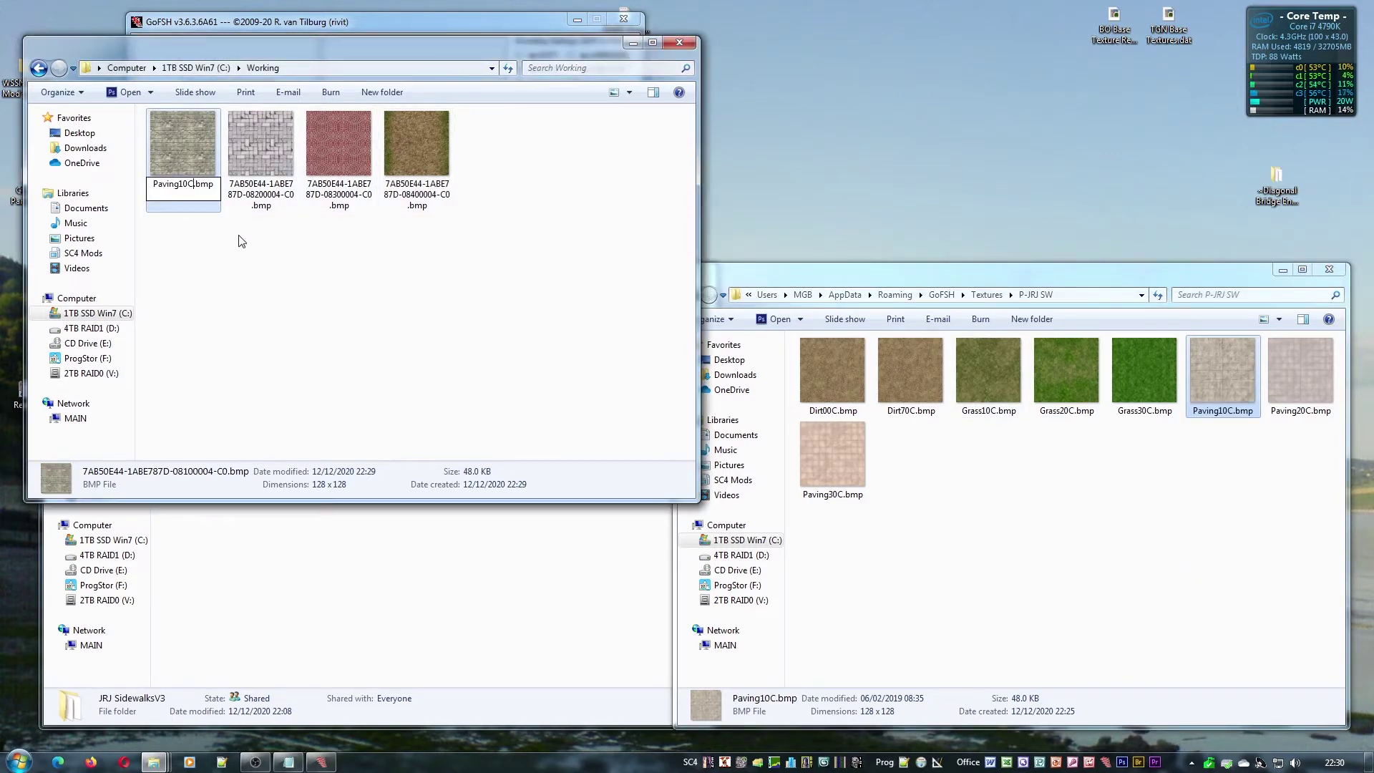
key("Return")
Rename the 08200004-C0 BMP in Working to Paving20C.bmp
left_click(1288, 412)
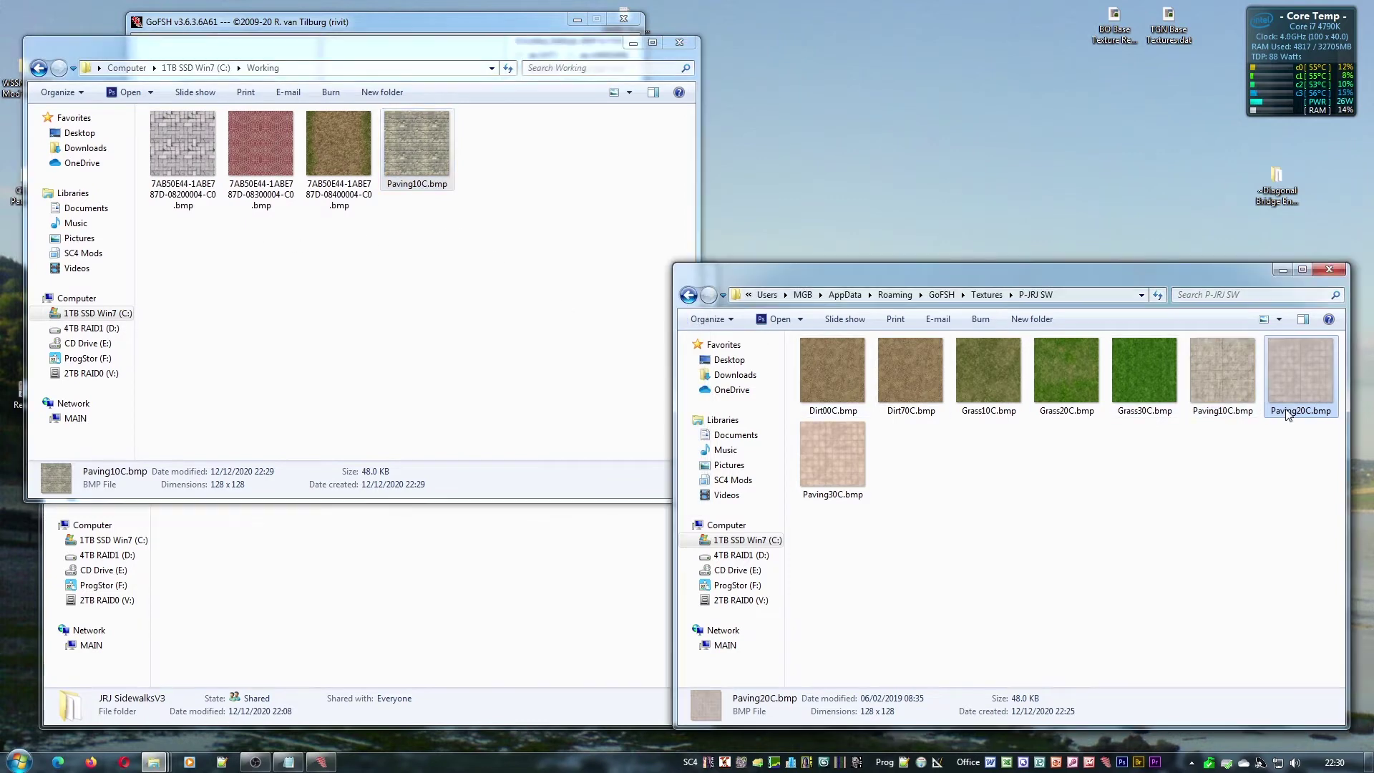
left_click(212, 199)
key("F2")
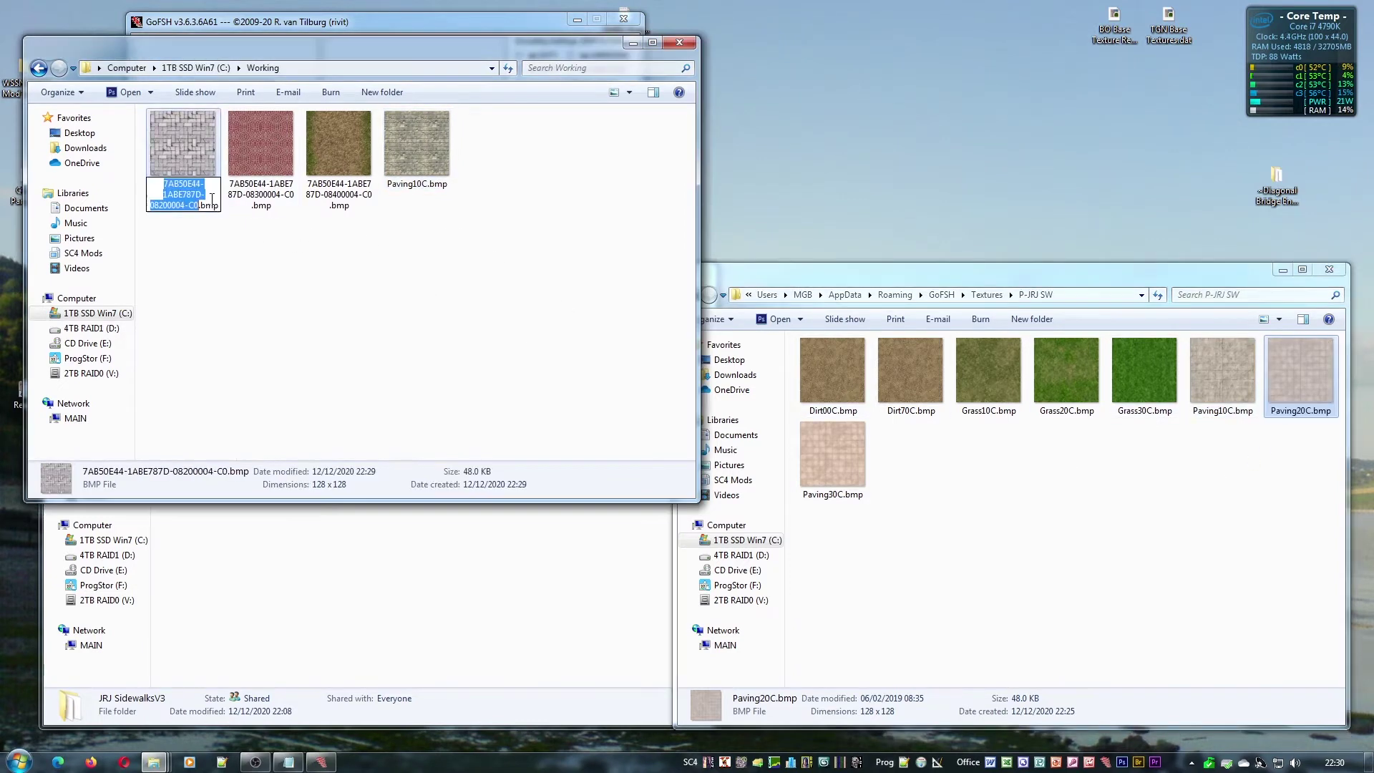
type("Paving20C")
key("Return")
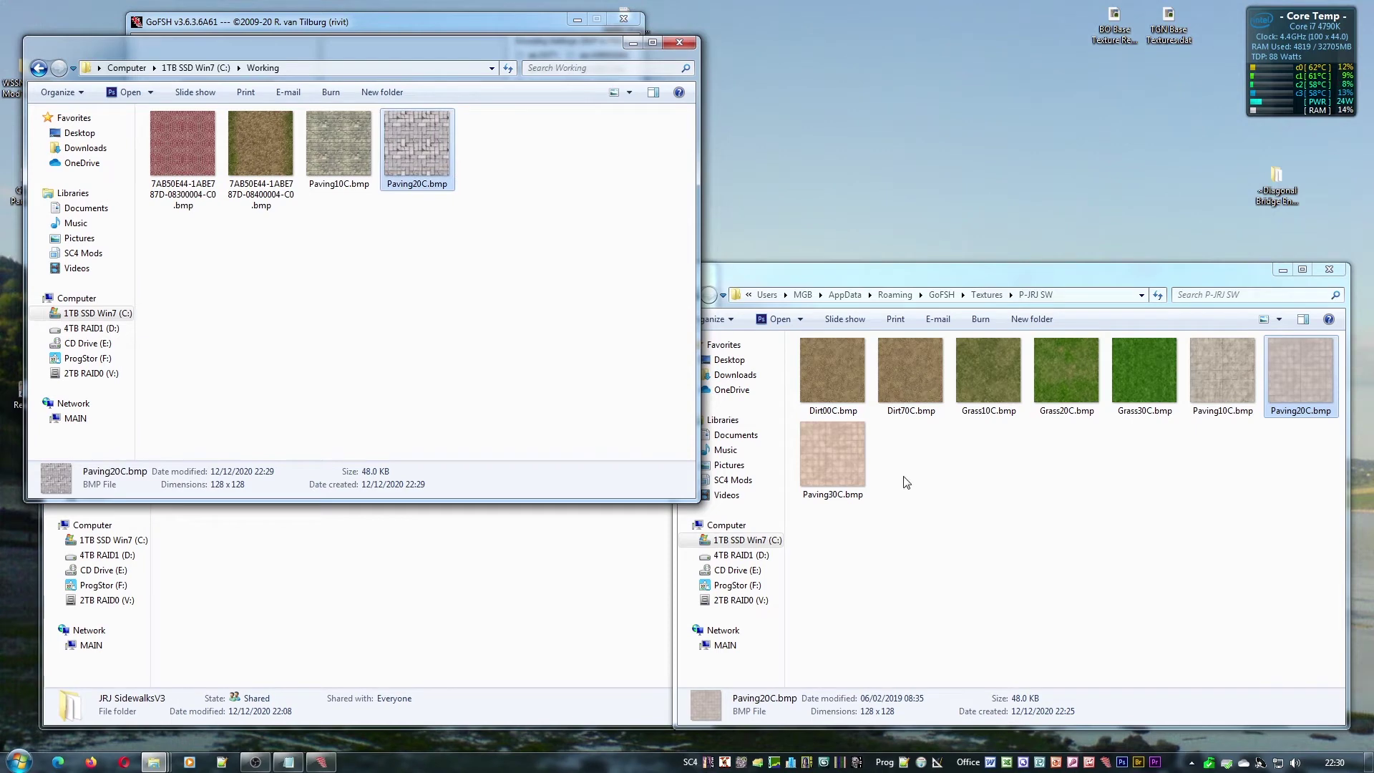
Copy the Paving30C name from P-JRJ SW and rename the 08300004-C0 BMP in Working to Paving30C.bmp
left_click(841, 498)
key("F2")
key("ctrl+c")
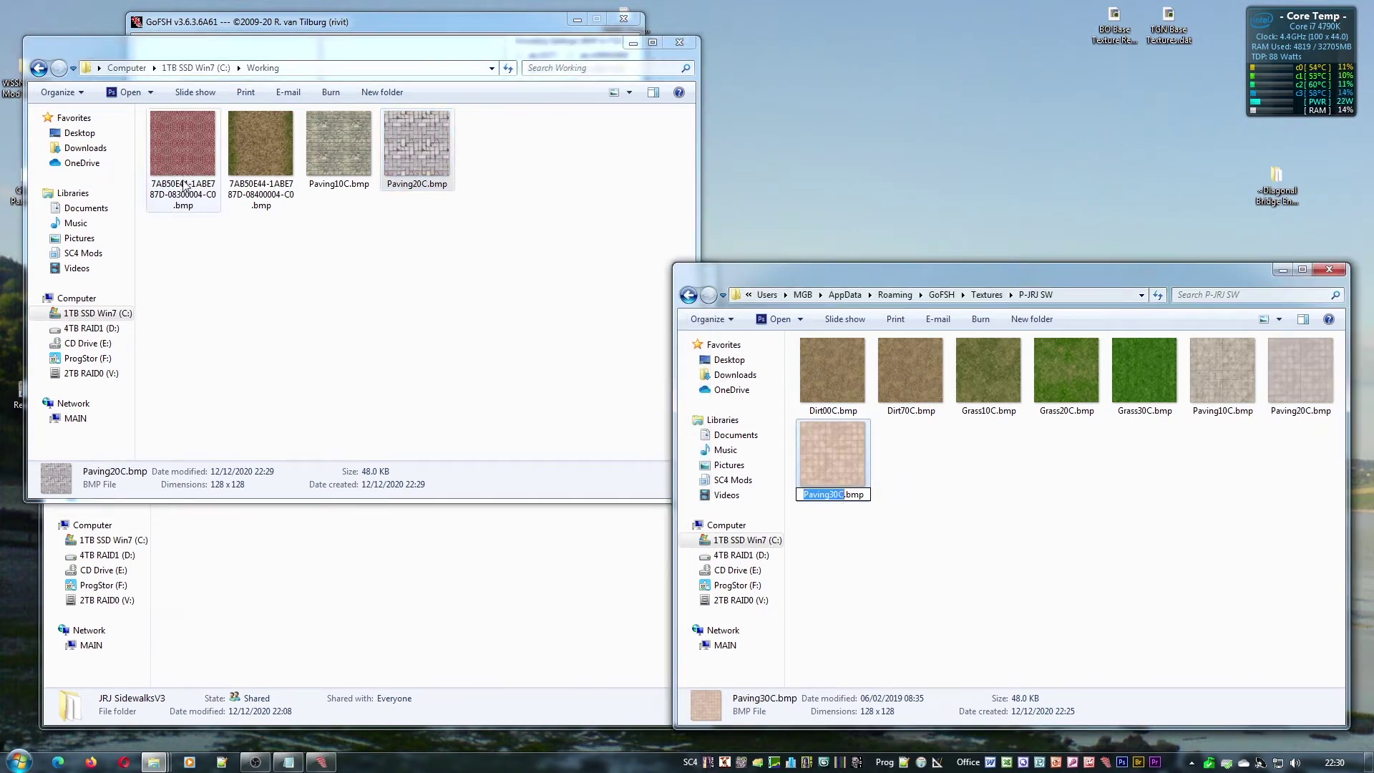
left_click(185, 178)
key("F2")
key("ctrl+v")
key("Return")
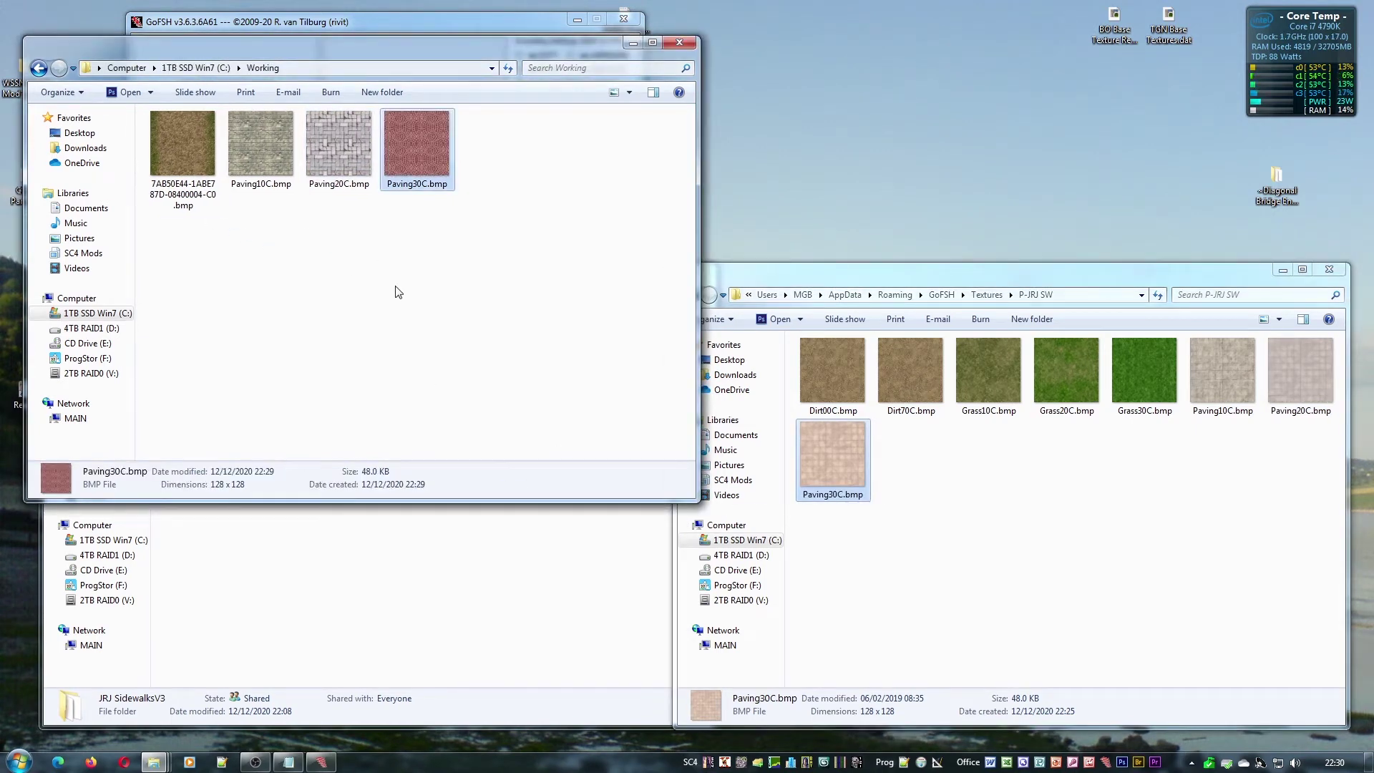
Copy the Dirt00C name from P-JRJ SW and rename the 08400004-C0 BMP in Working to Dirt00C.bmp
left_click(839, 413)
key("F2")
key("ctrl+c")
left_click(195, 201)
key("F2")
key("ctrl+v")
left_click(364, 310)
Move the four renamed BMPs from Working into the P-JRJ SW folder, replacing the existing files of the same names
left_click_drag(534, 308, 986, 492)
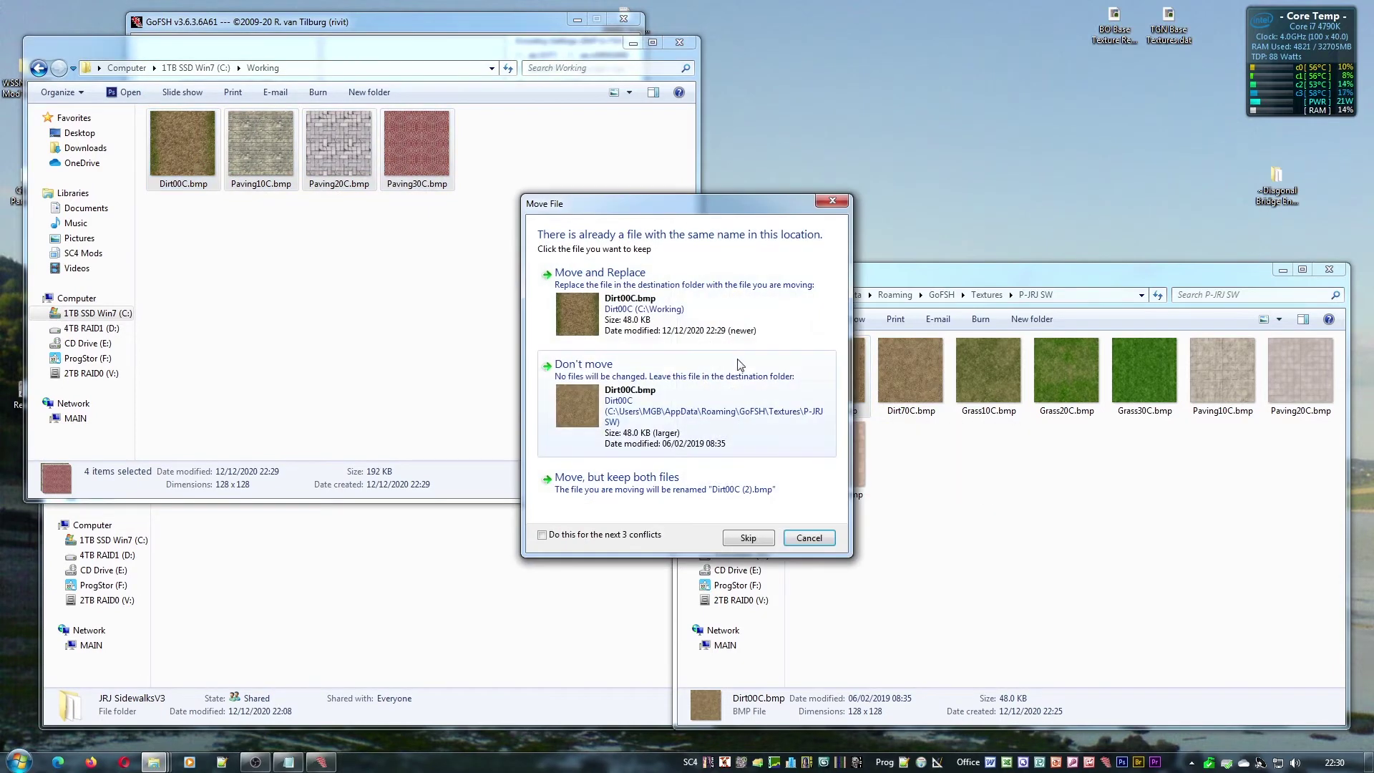
left_click(739, 327)
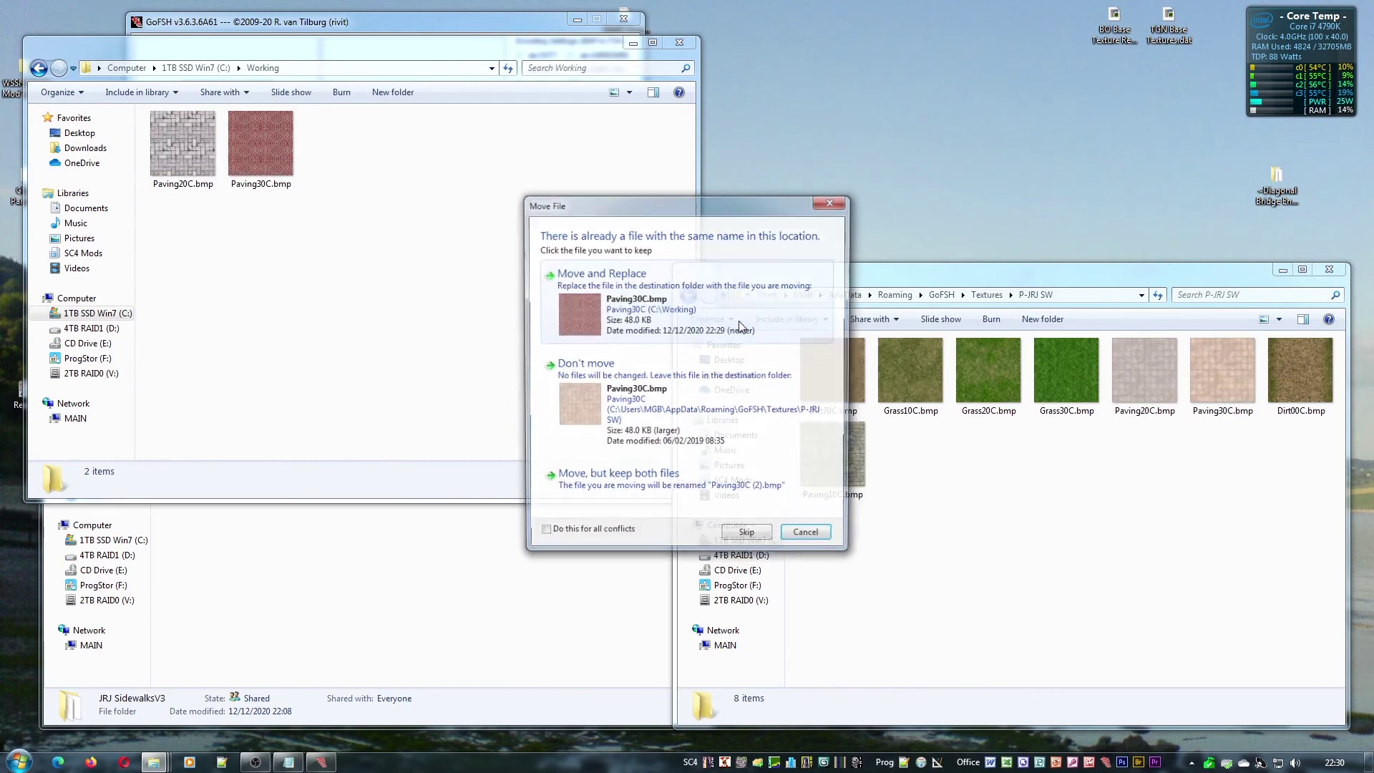
left_click(739, 326)
left_click(740, 323)
left_click(1165, 467)
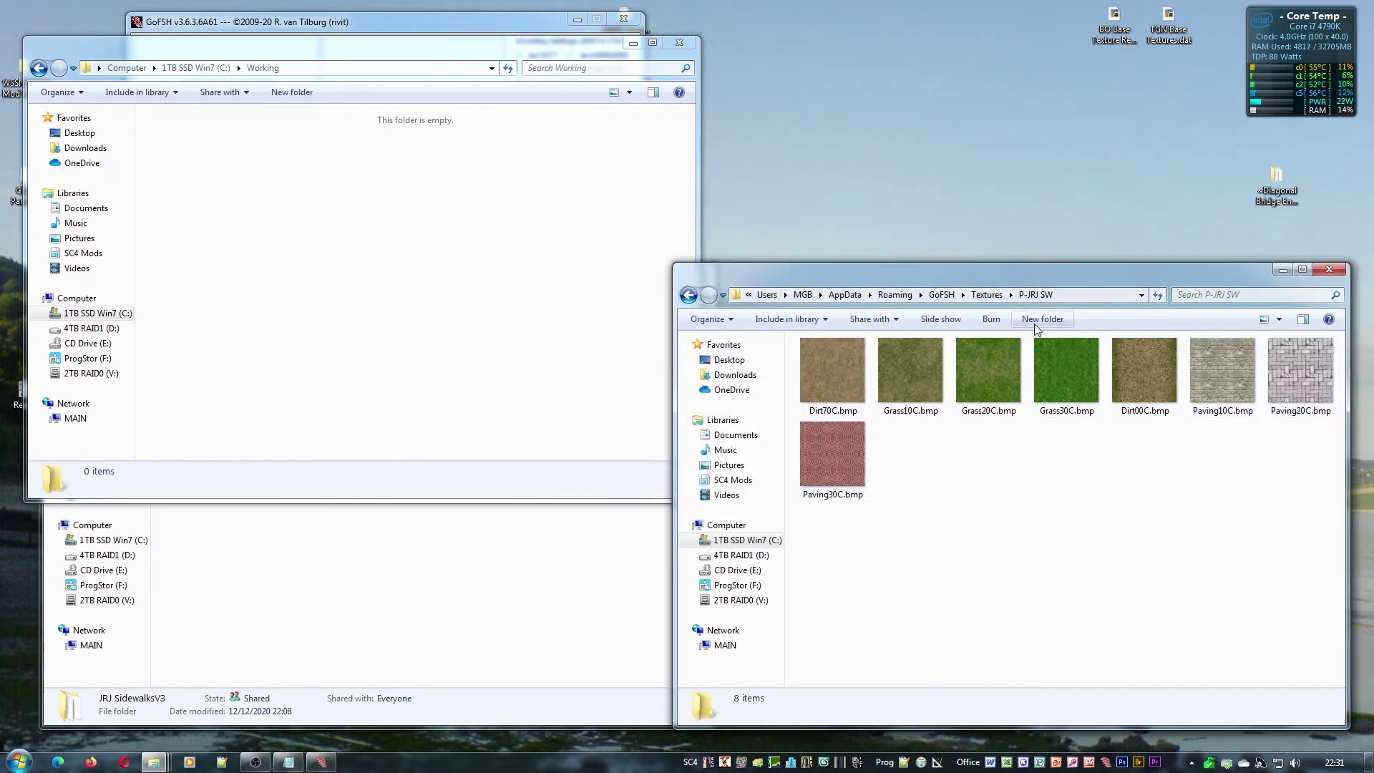
Return to the GoFSH Textures folder, move the Working window down, and bring GoFSH to the front
left_click(986, 298)
left_click_drag(404, 41, 455, 233)
left_click(438, 52)
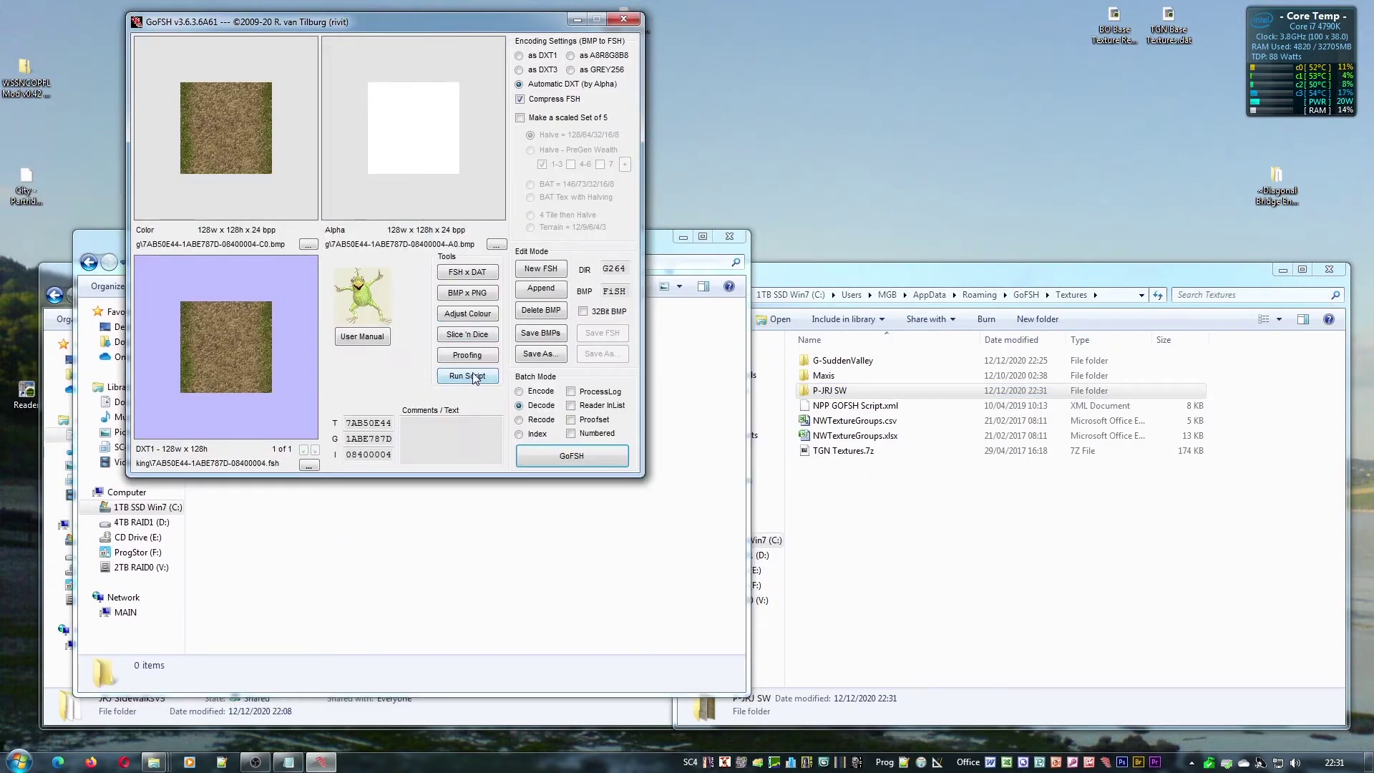
Choose P-JRJ SW as the paving set in the Script Processor, inspect its Paving20 texture files, and close without applying
left_click(448, 378)
left_click(461, 455)
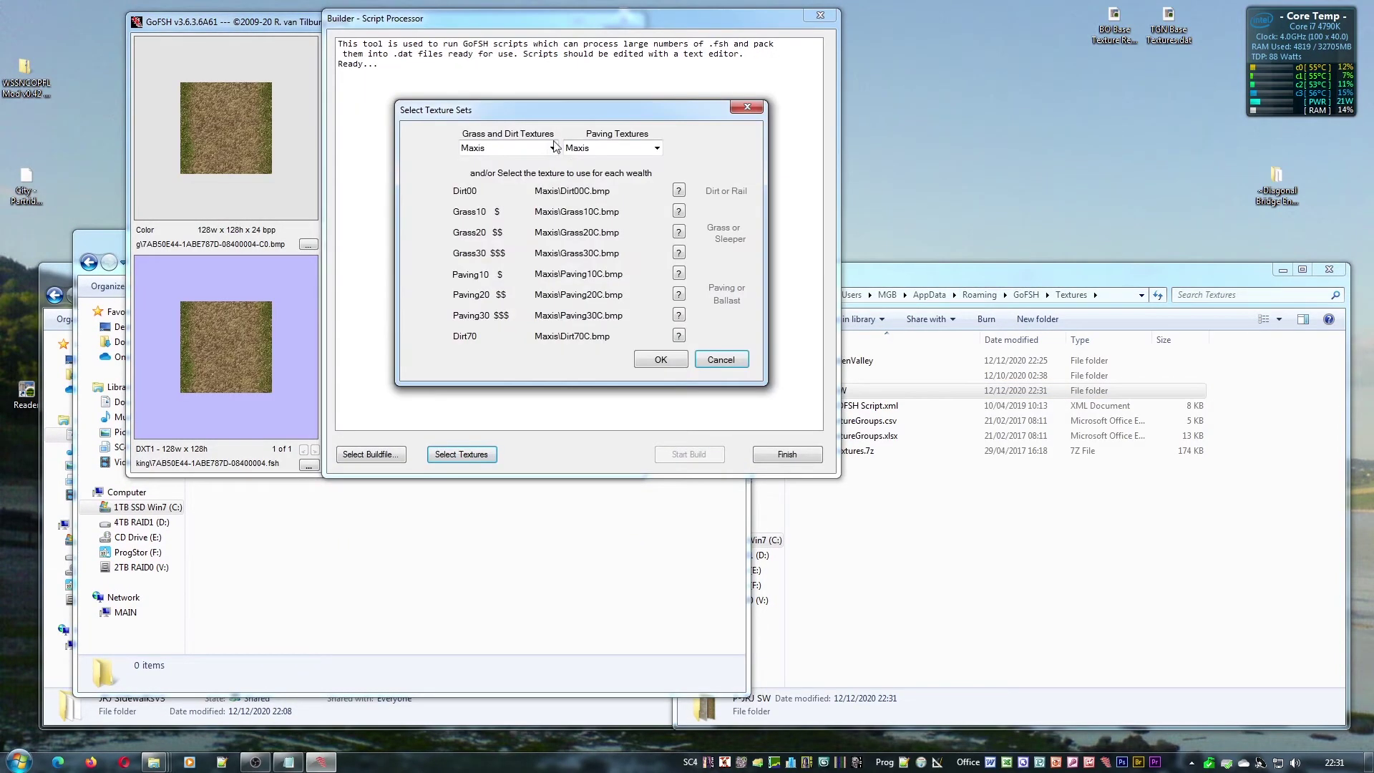
left_click(656, 148)
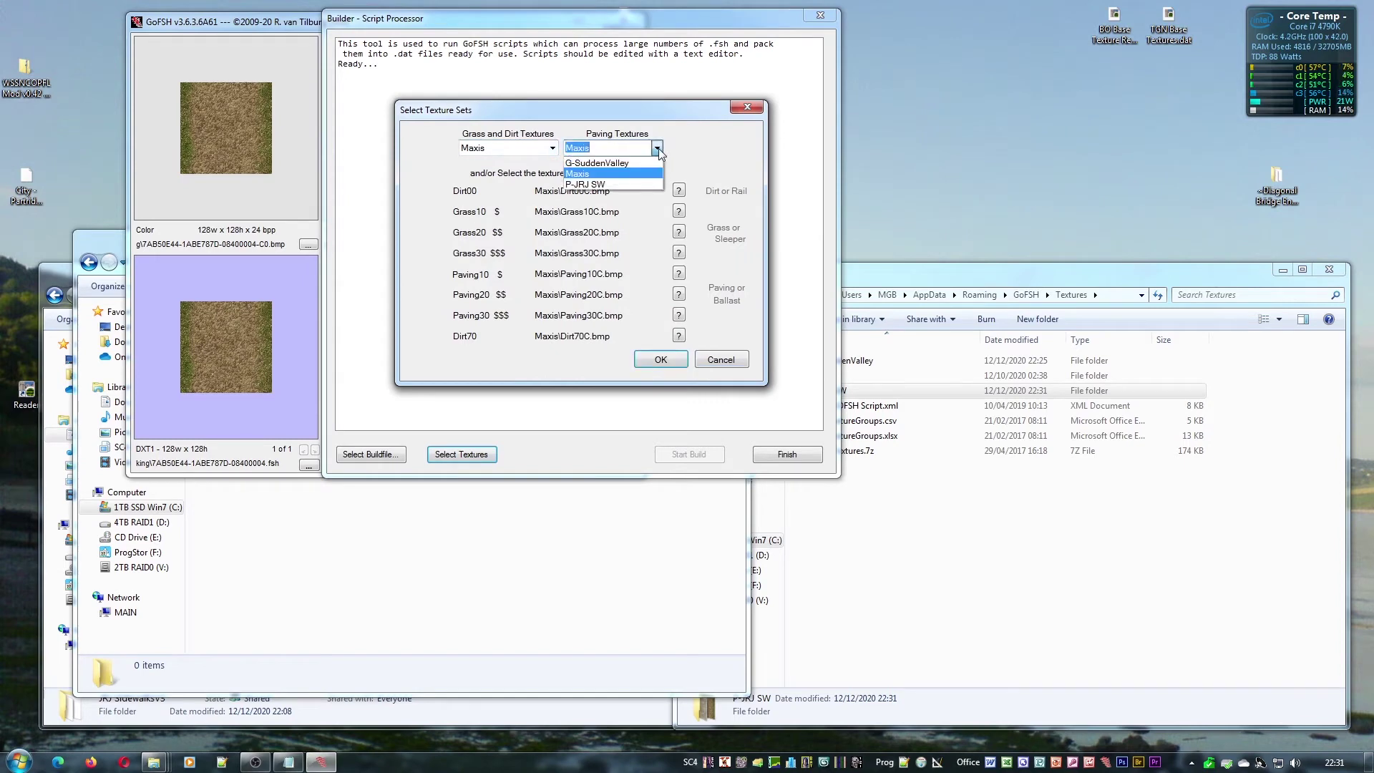
left_click(621, 183)
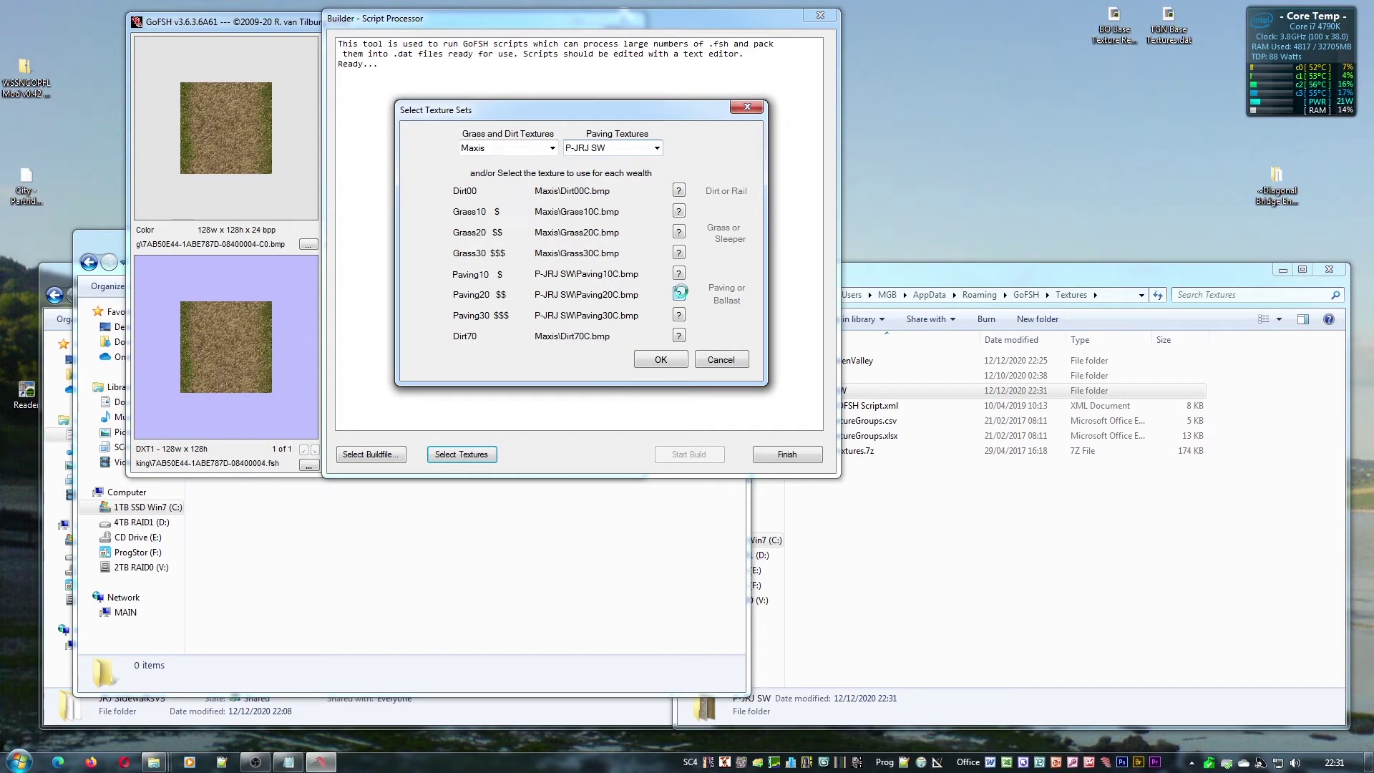
left_click(680, 293)
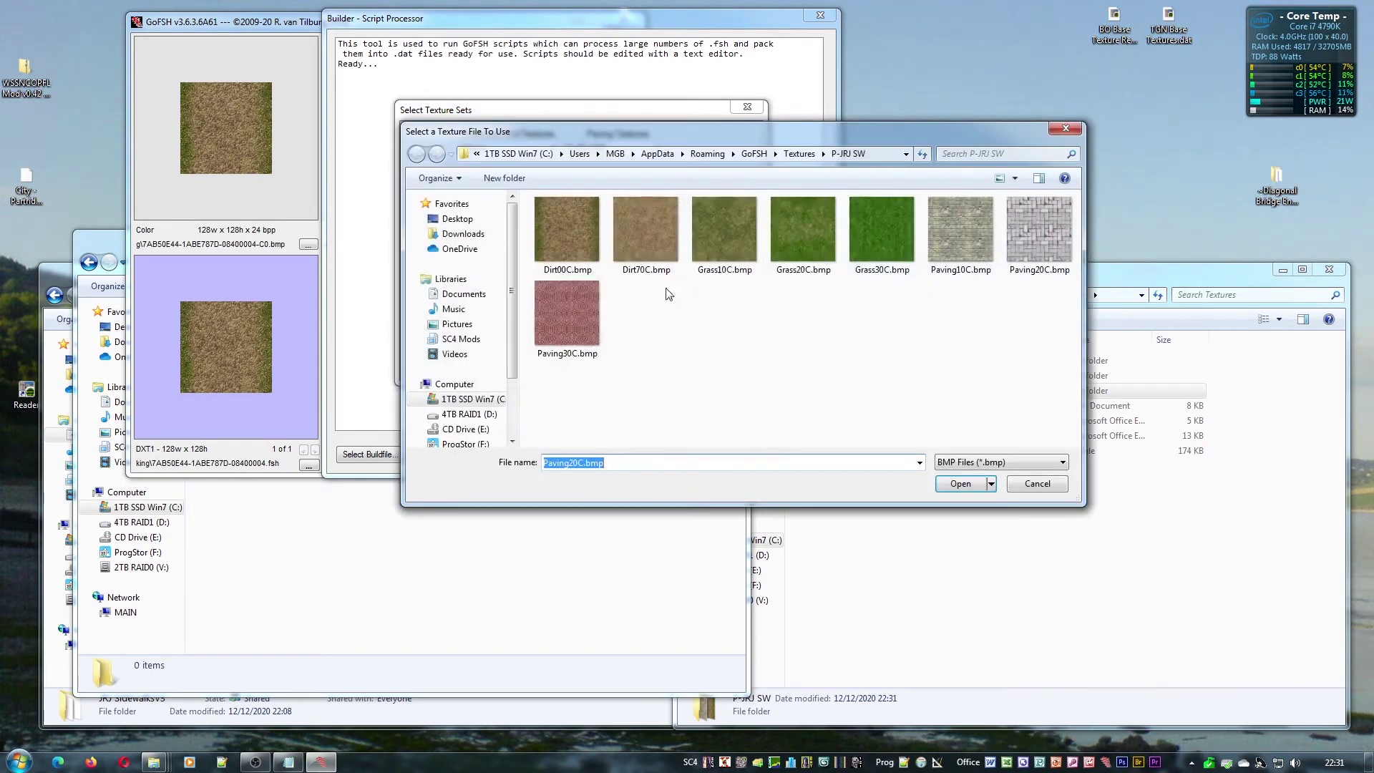
left_click(1028, 486)
left_click(739, 109)
left_click(773, 452)
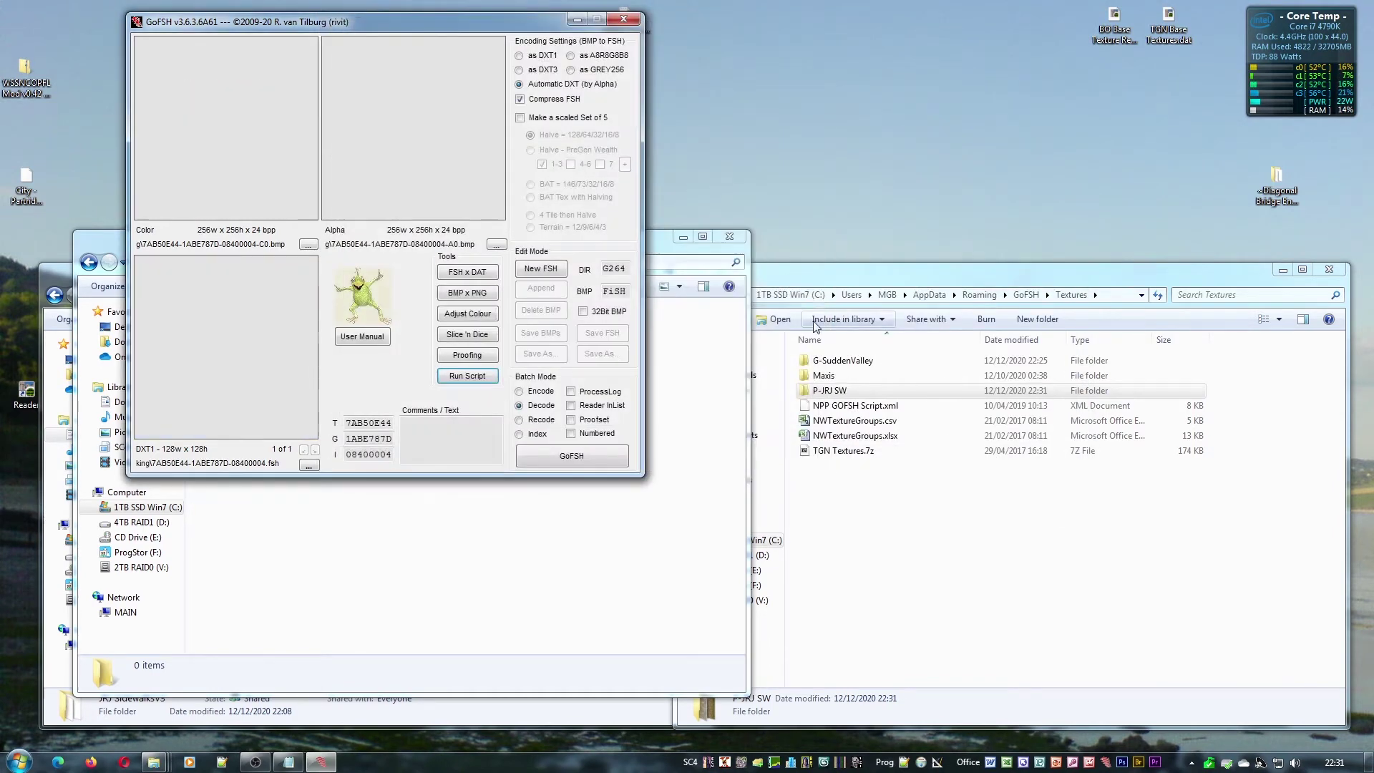
Move the Working window clear of GoFSH and open the G-SuddenValley folder inside the GoFSH Textures folder
left_click(678, 379)
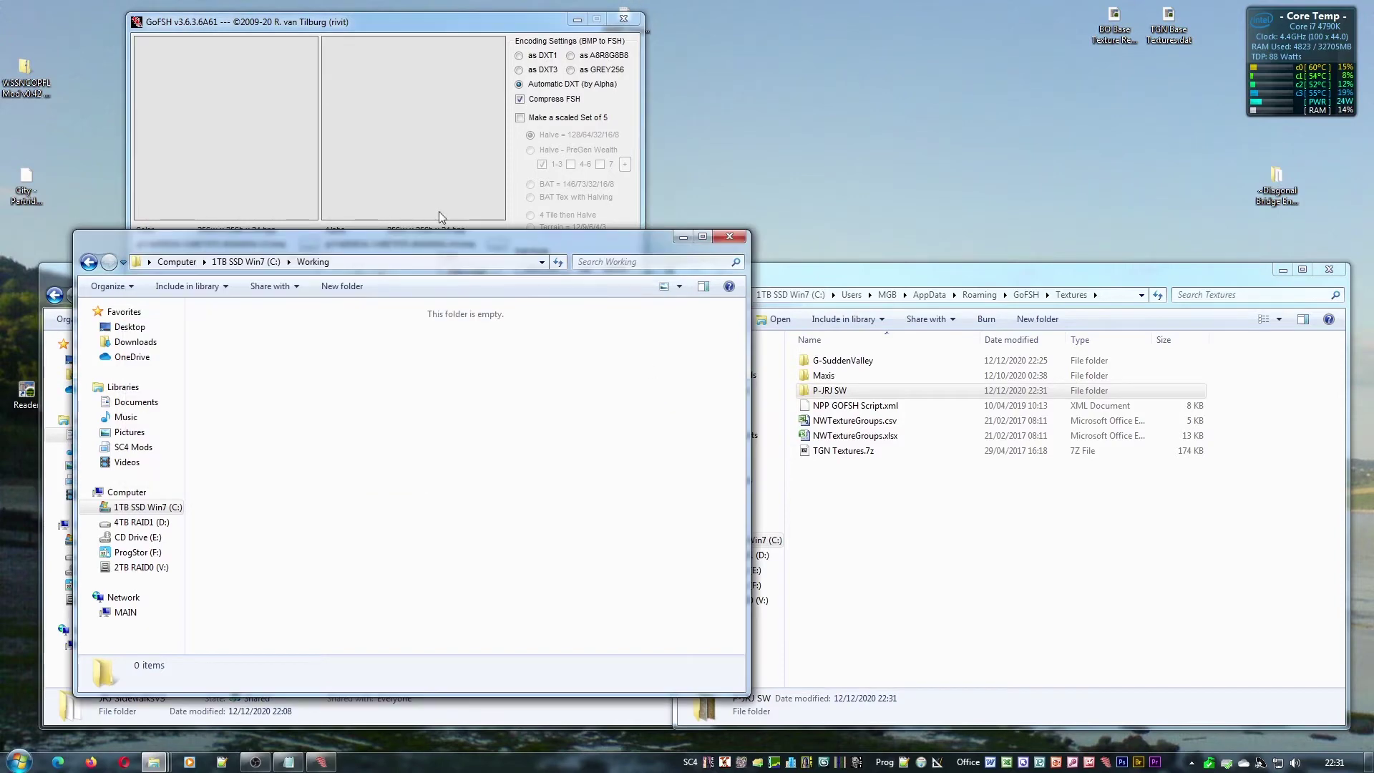
left_click_drag(543, 241, 1115, 44)
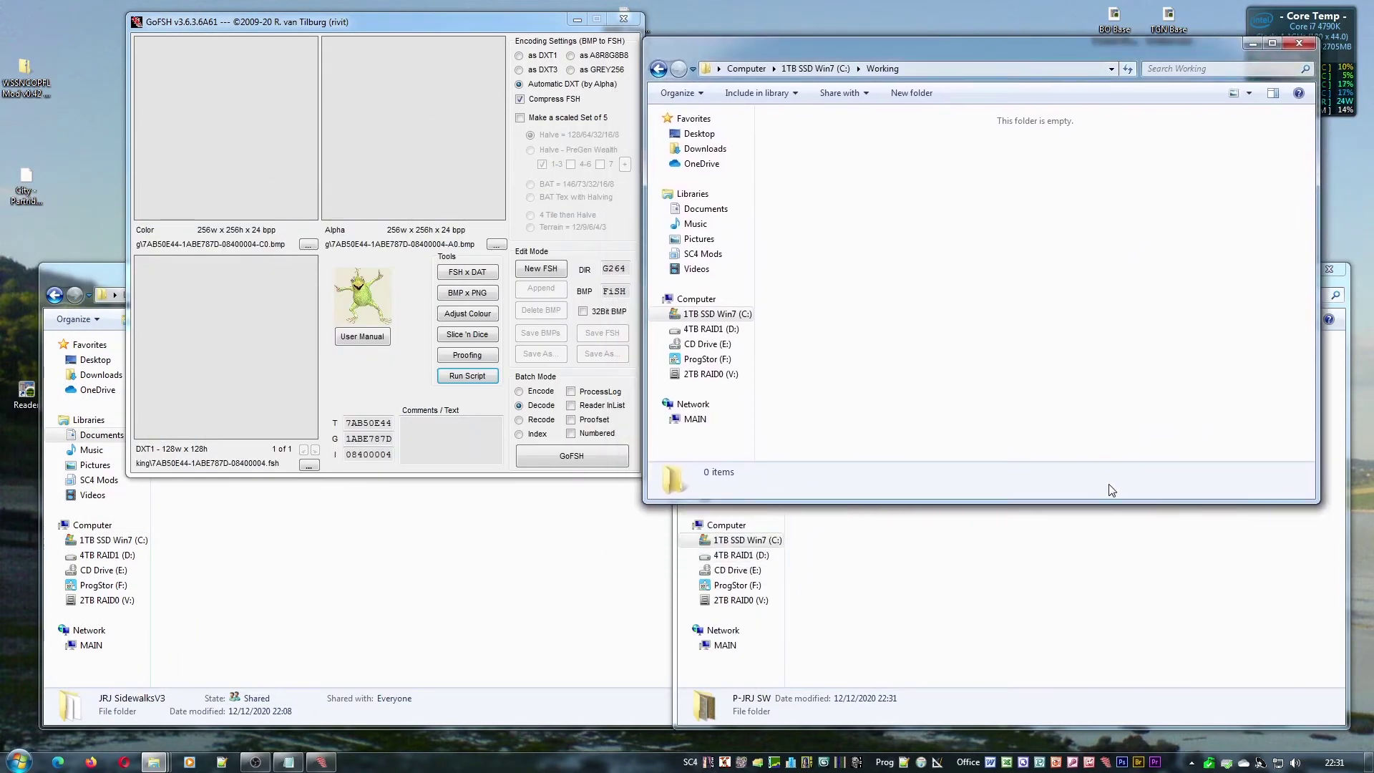
left_click(1102, 529)
left_click(1026, 294)
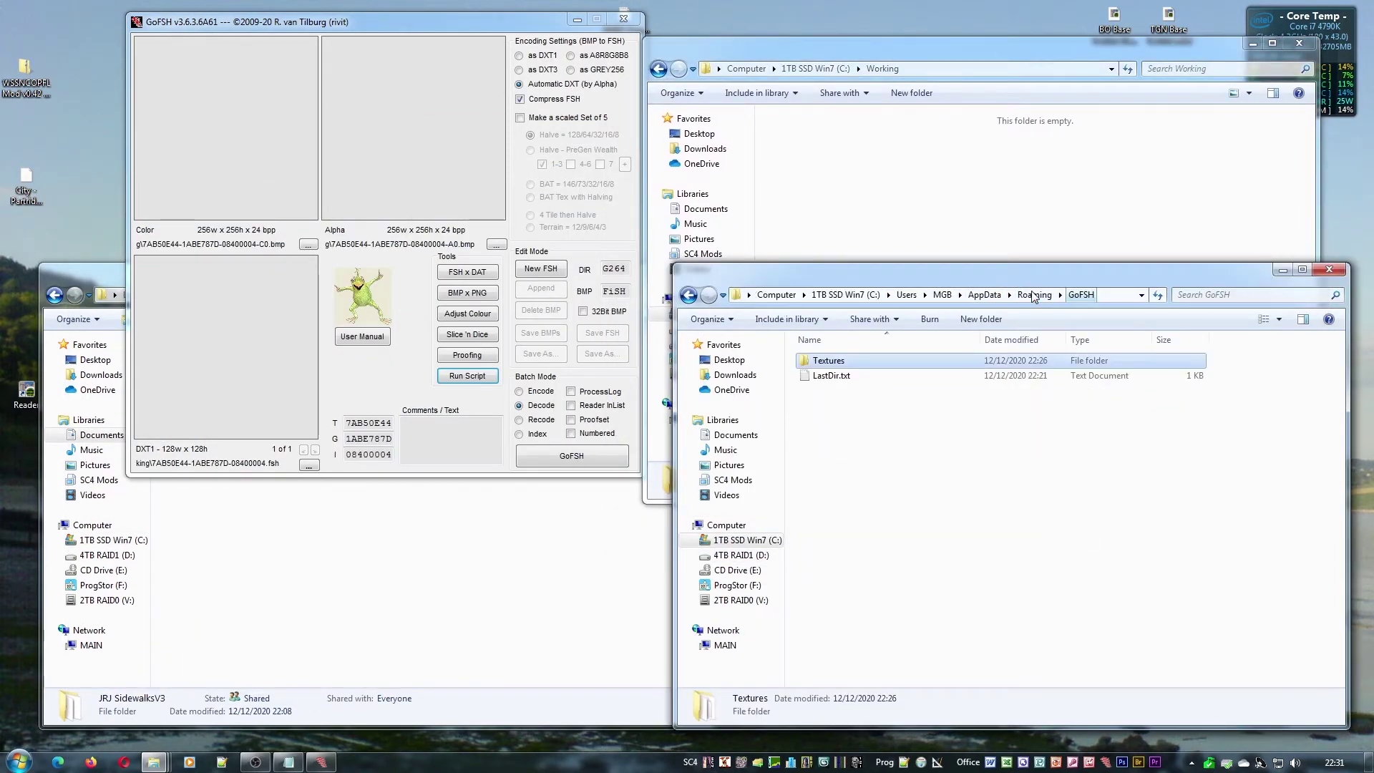
double_click(896, 357)
double_click(823, 360)
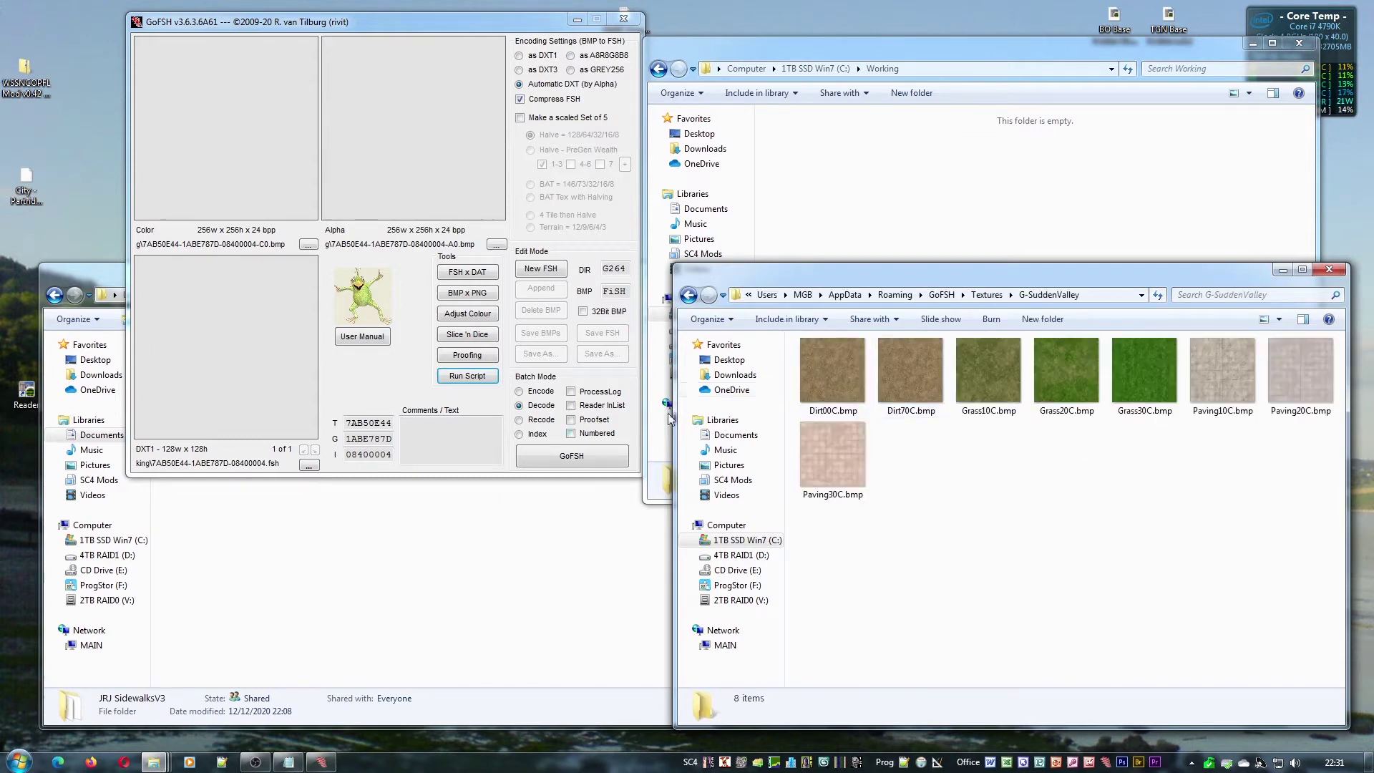
Open the Gobias Sudden Valley plugin folder and gather SV Base Textures.dat plus the desktop BO and TGN base texture DATs in Working
left_click(358, 544)
double_click(322, 399)
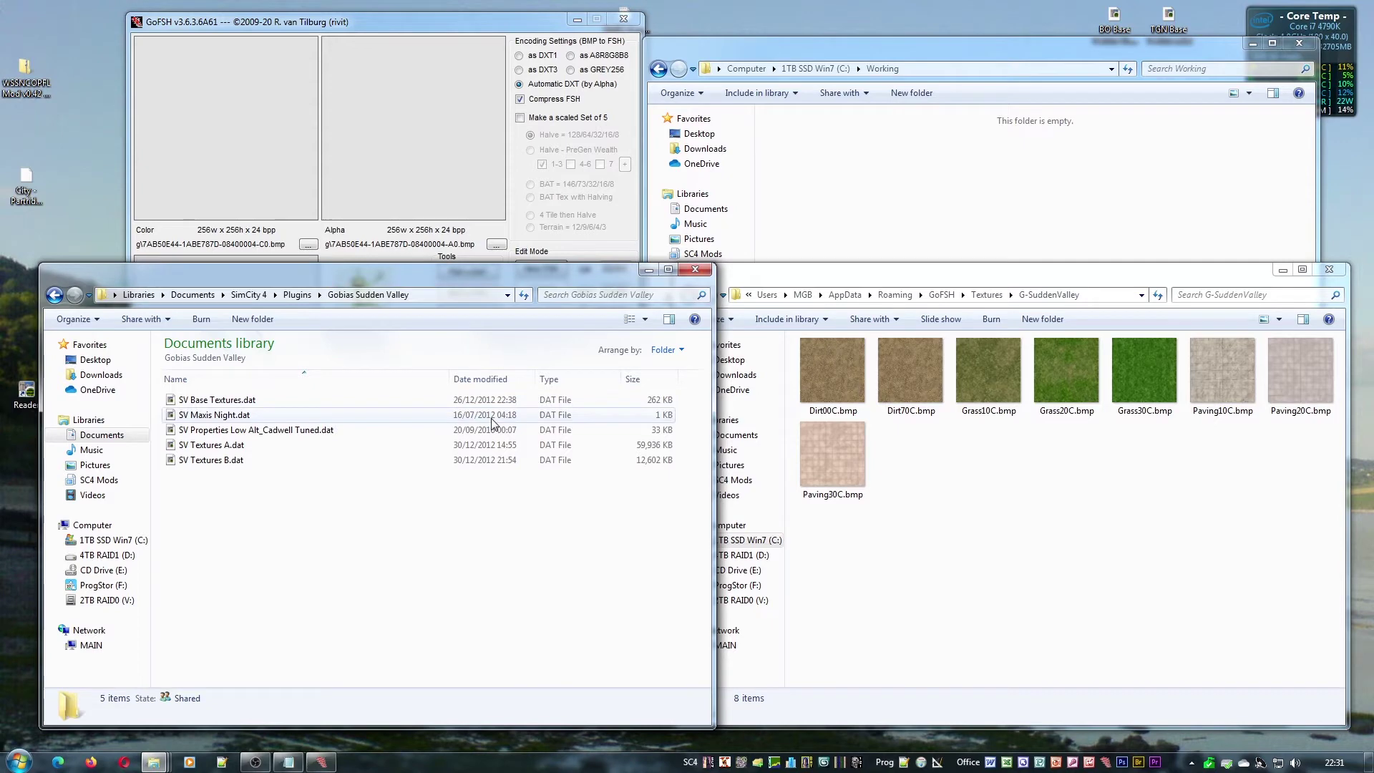
left_click(1173, 21)
left_click_drag(1174, 22, 931, 229)
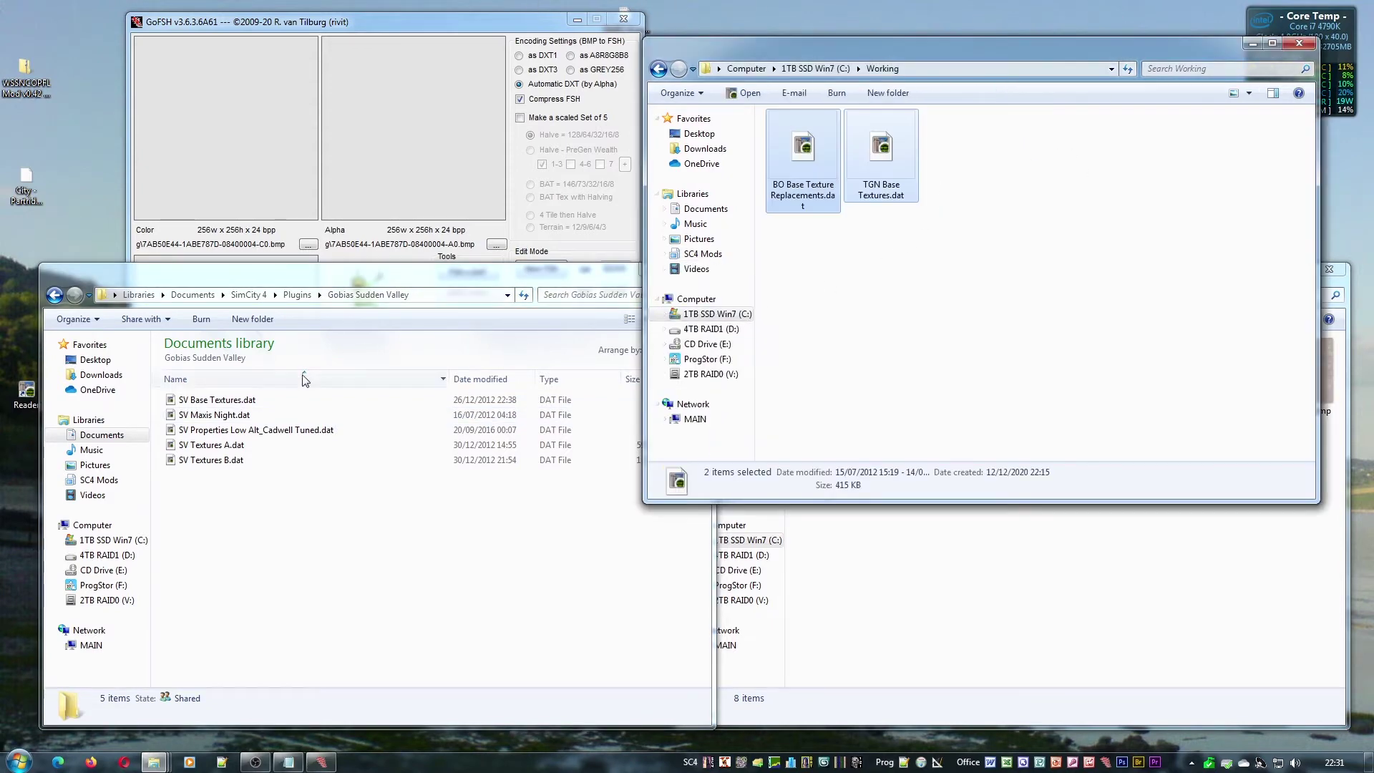
left_click_drag(215, 400, 964, 370)
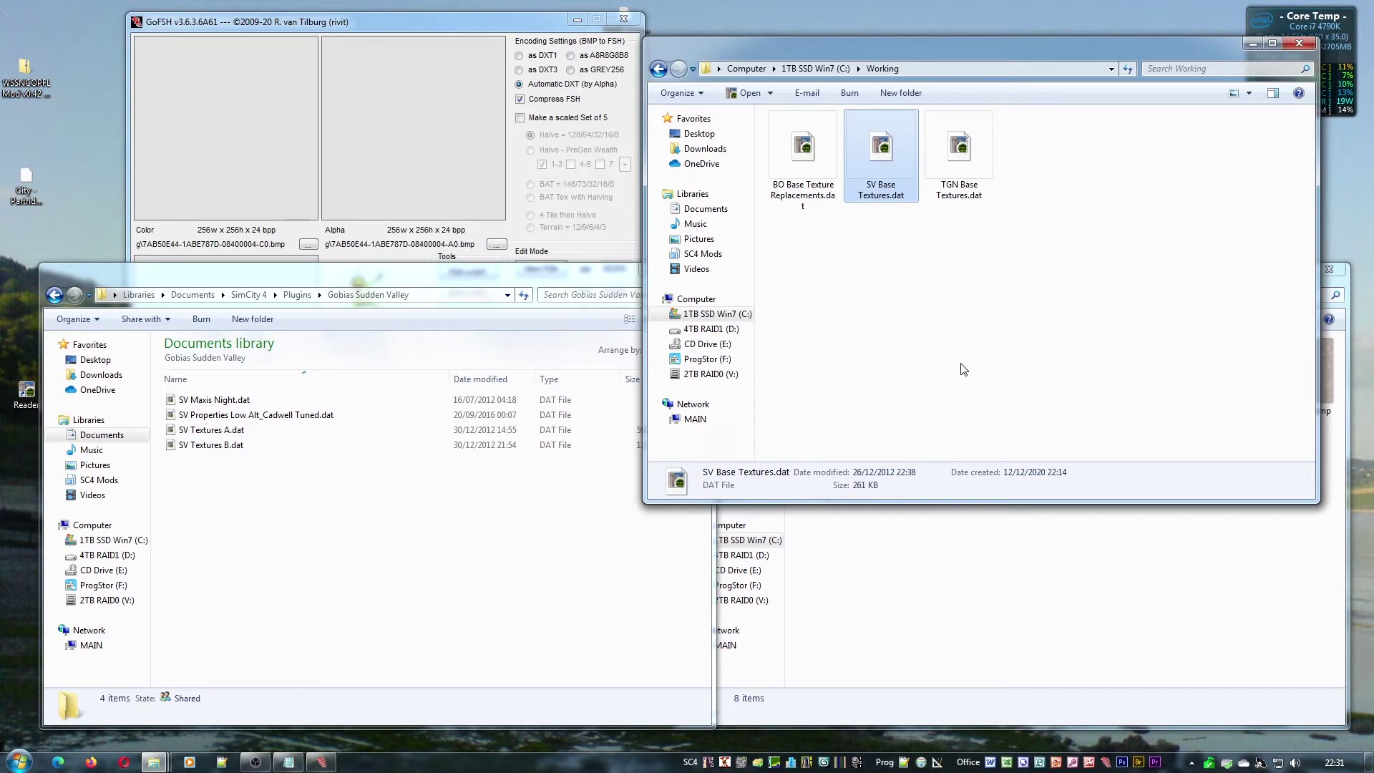
Compare the BO Base Texture Replacements, SV Base Textures and TGN Base Textures DAT files in Working
left_click(814, 203)
left_click(885, 201)
left_click(817, 201)
left_click(877, 199)
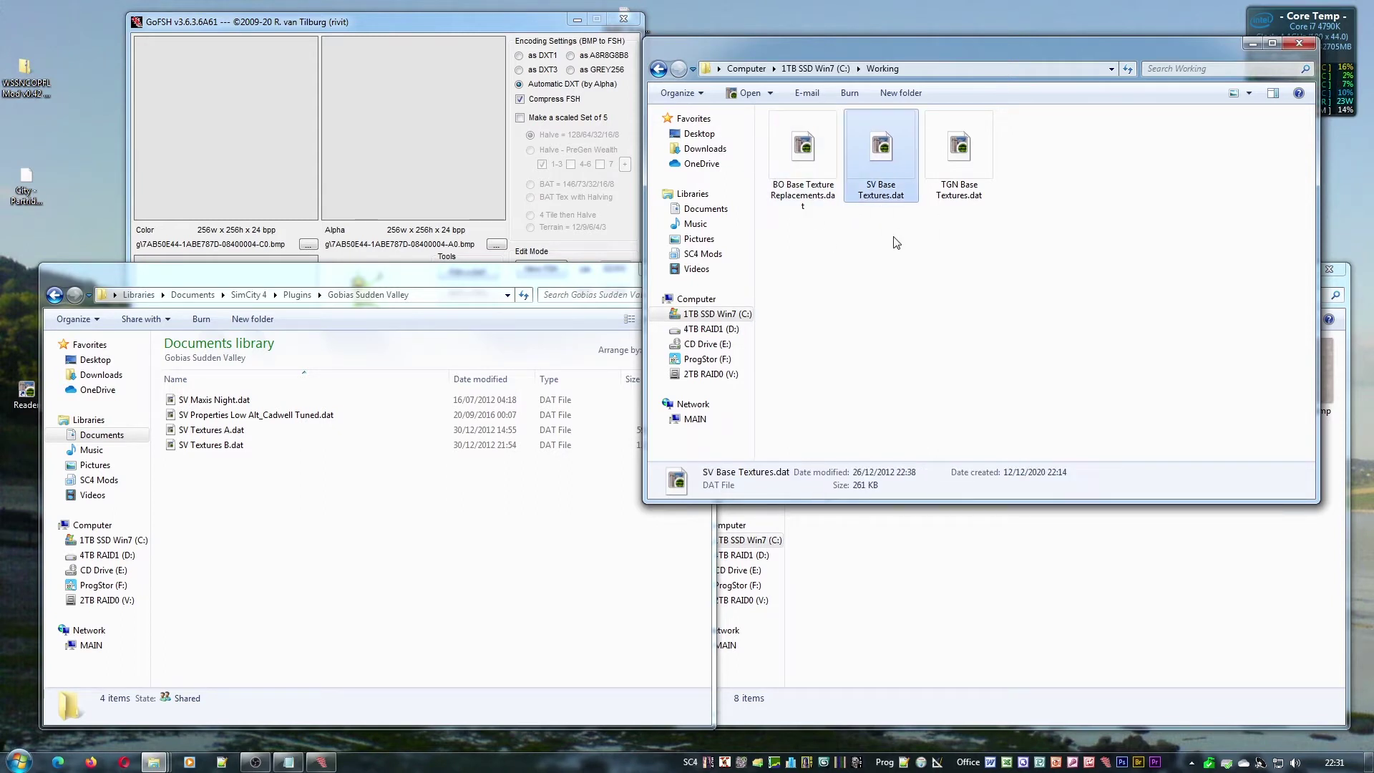
left_click(812, 201)
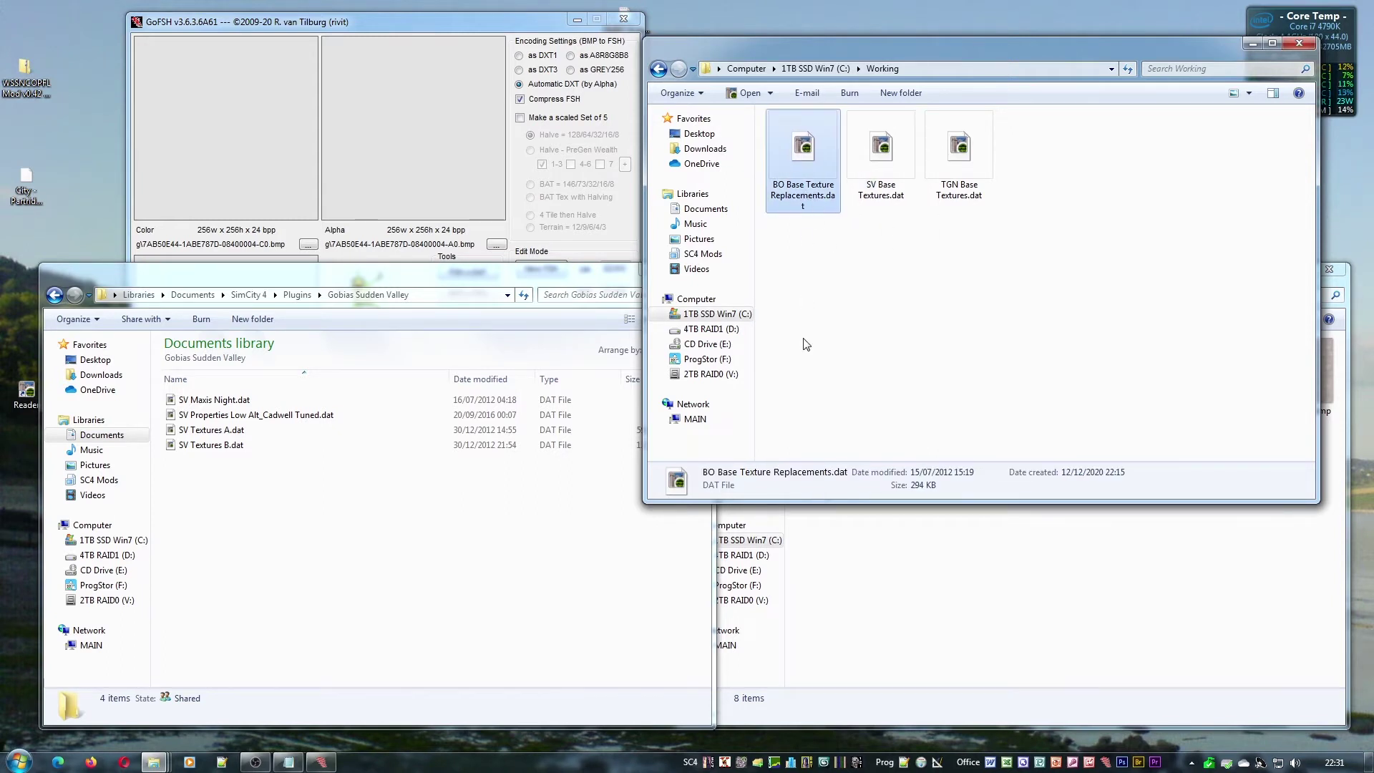
left_click(891, 206)
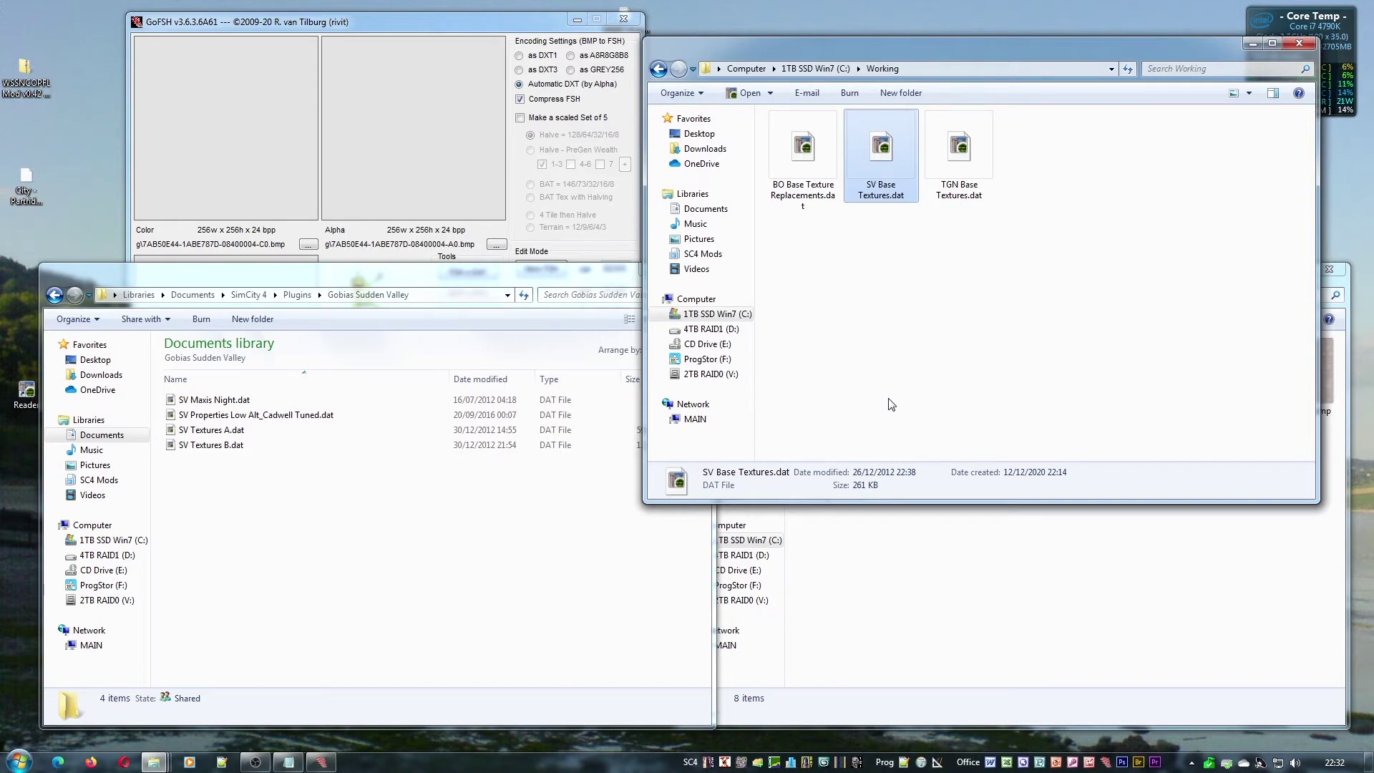
left_click(954, 199)
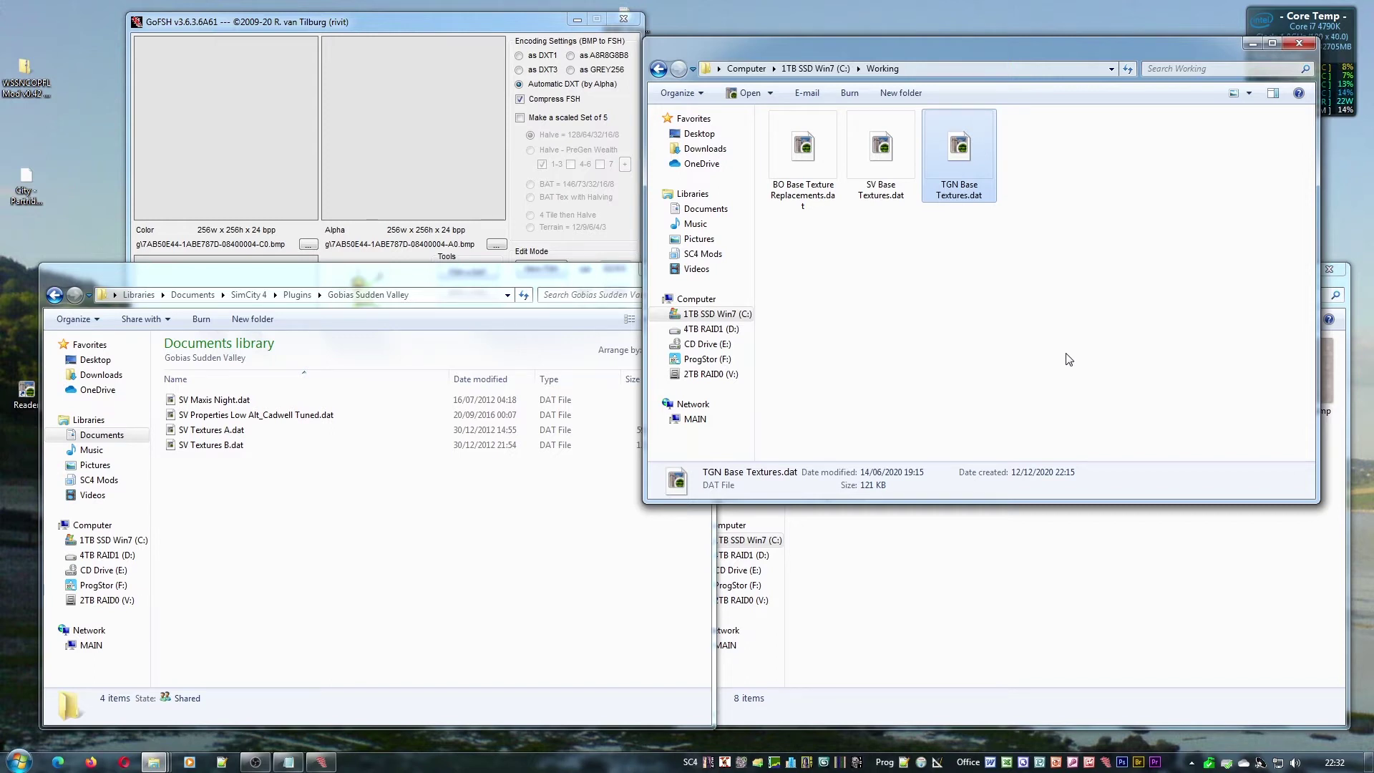
Return SV Base Textures.dat to the Gobias Sudden Valley folder and delete the BO and TGN DAT files from Working
left_click_drag(881, 150, 350, 512)
left_click_drag(961, 260, 791, 163)
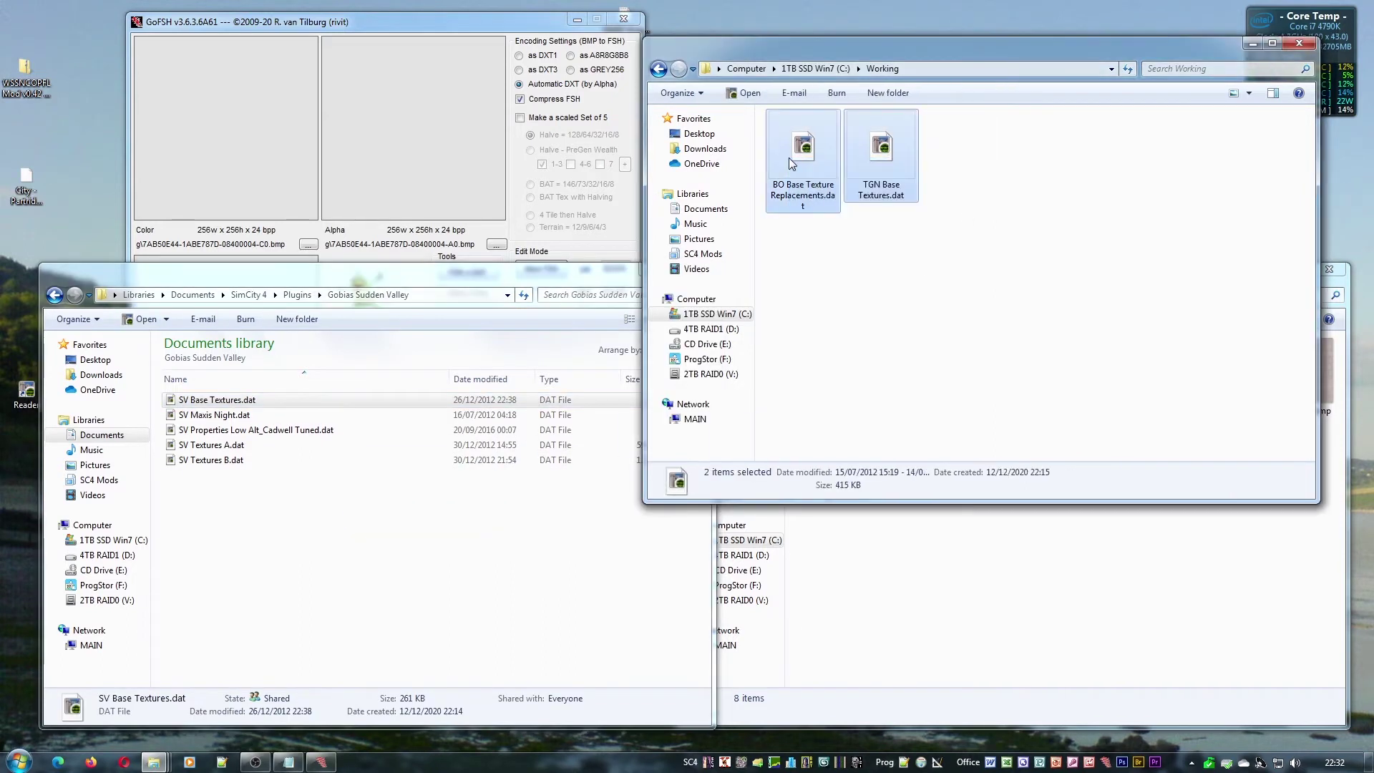
key("Delete")
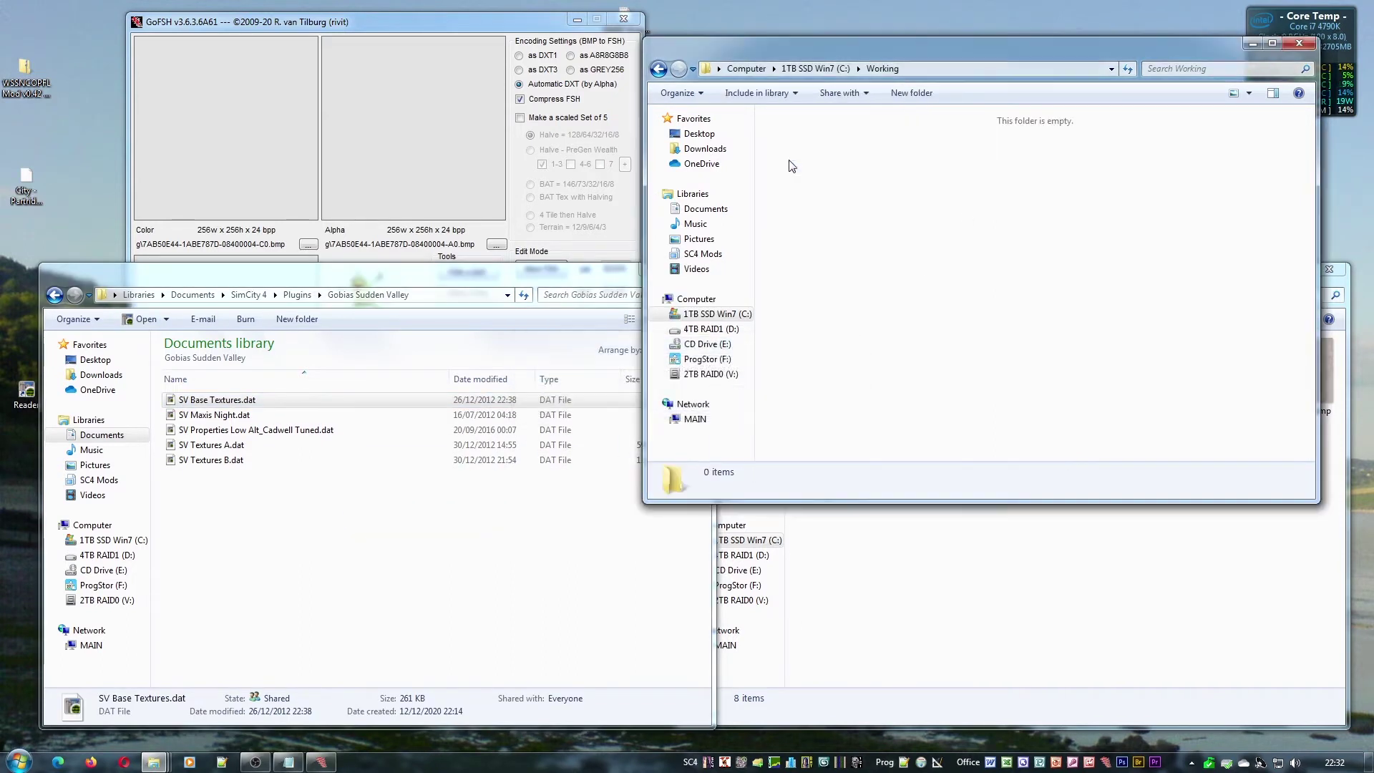
Bring GoFSH to the front and load SV Base Textures.dat from Gobias Sudden Valley into the FSHxDAT Package Manager
left_click(299, 551)
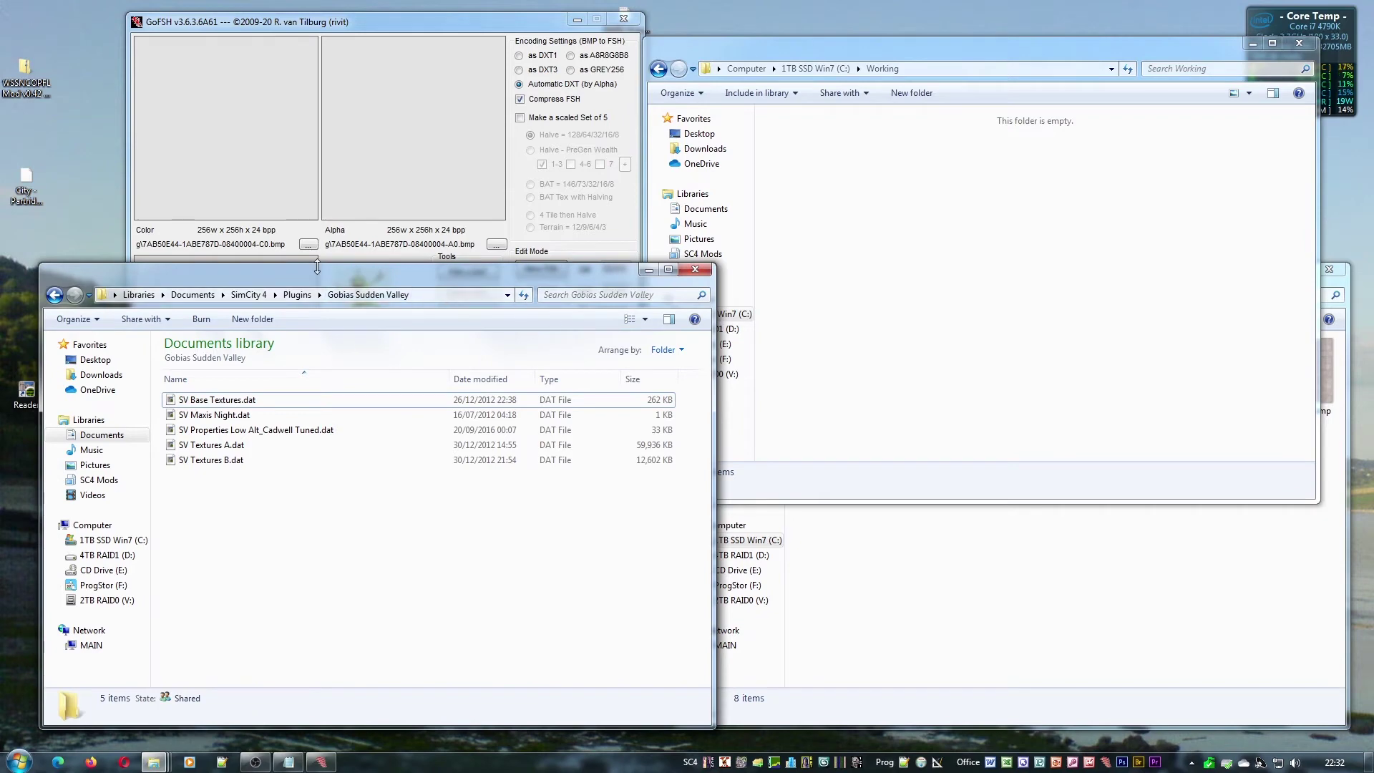
left_click_drag(315, 279, 302, 289)
left_click(367, 222)
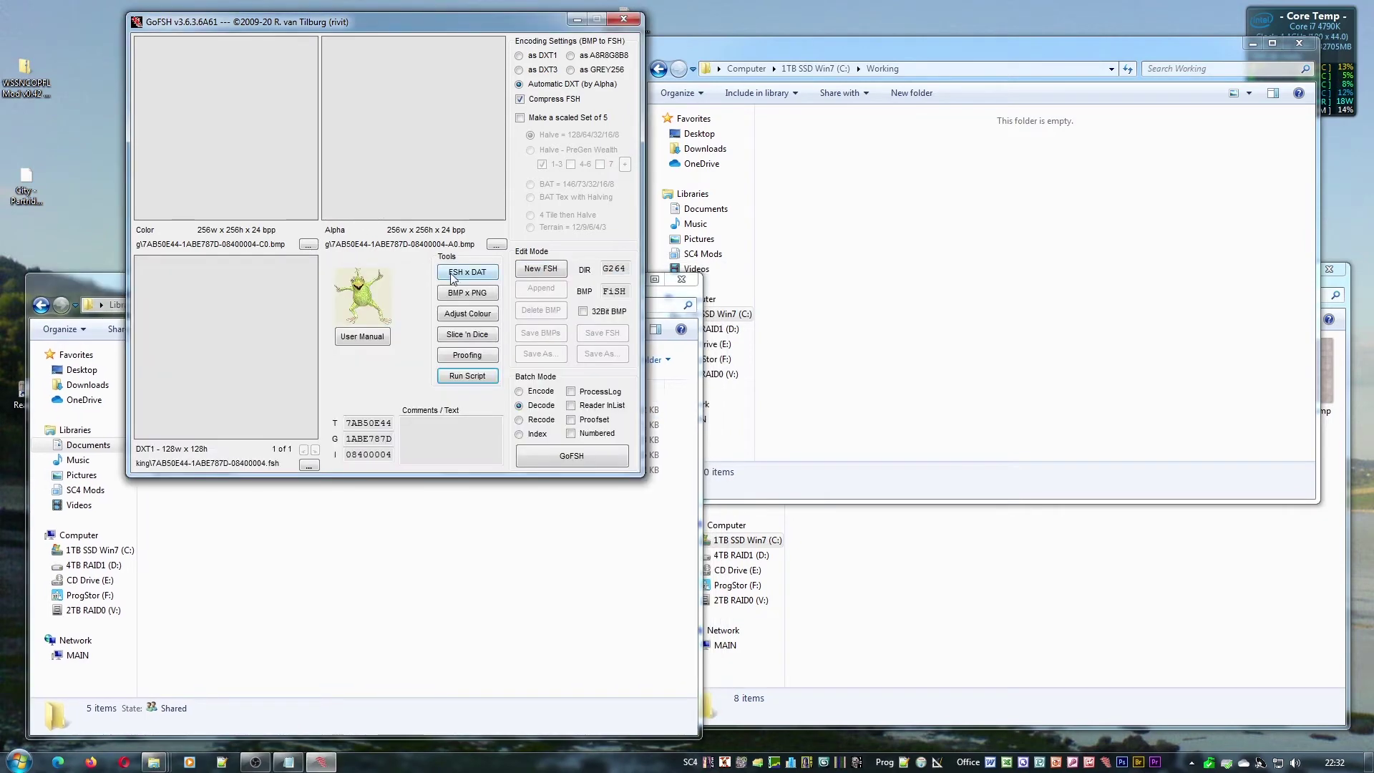
left_click(463, 272)
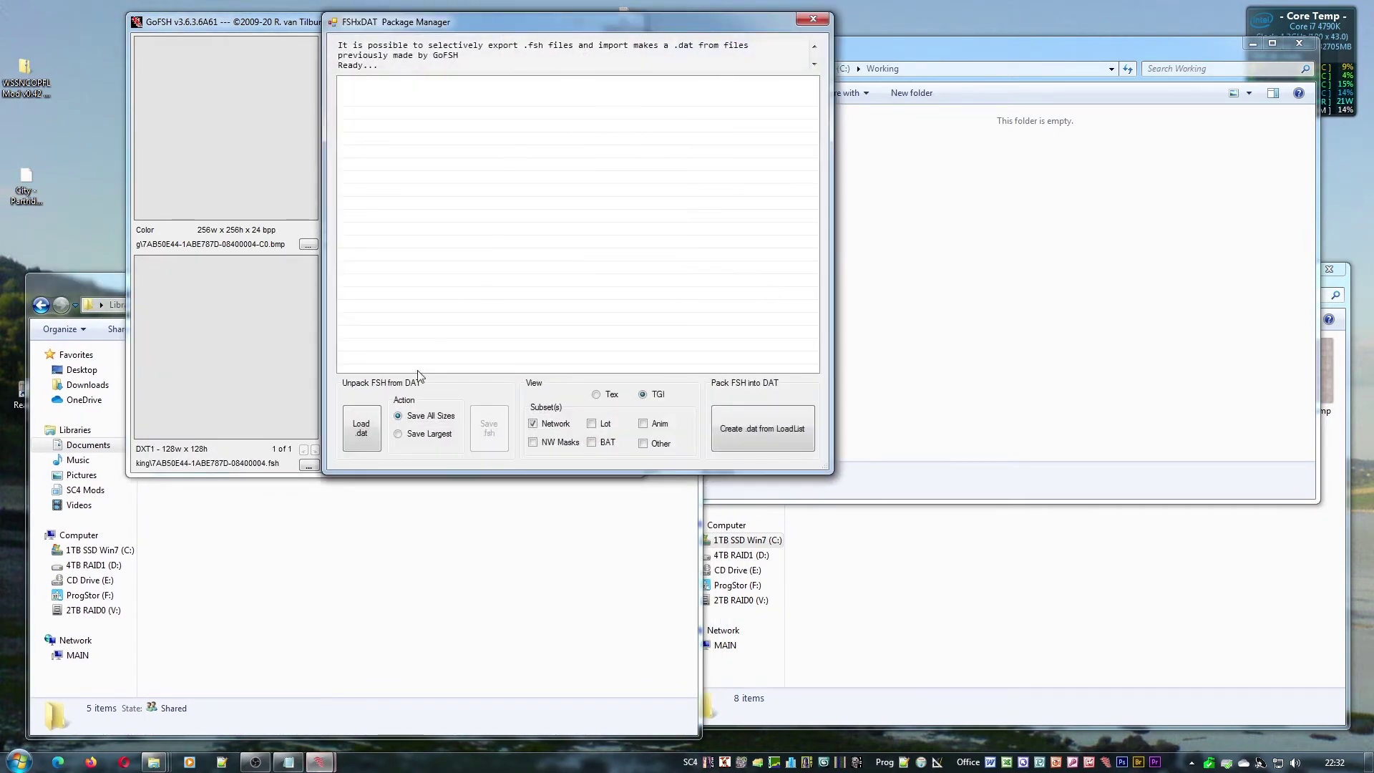
left_click(359, 428)
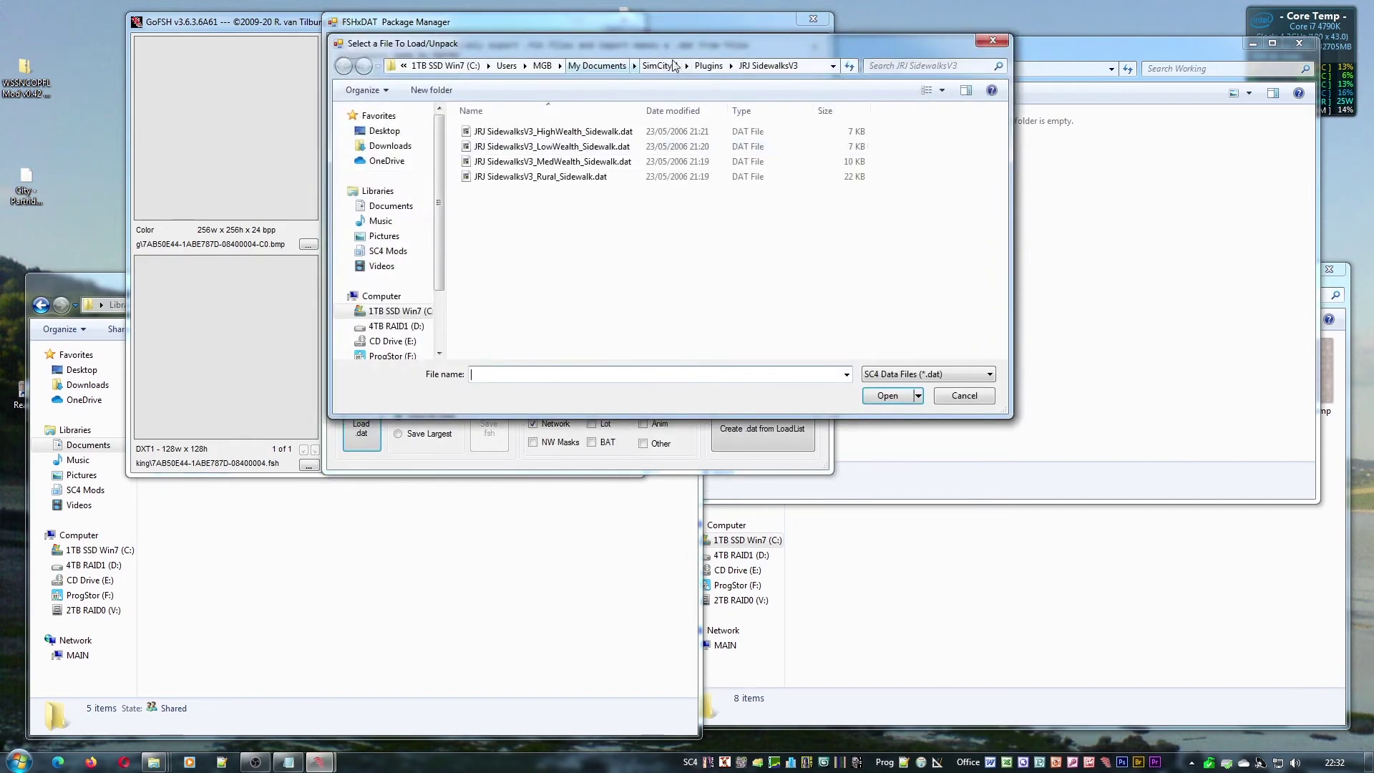
left_click(764, 65)
double_click(515, 136)
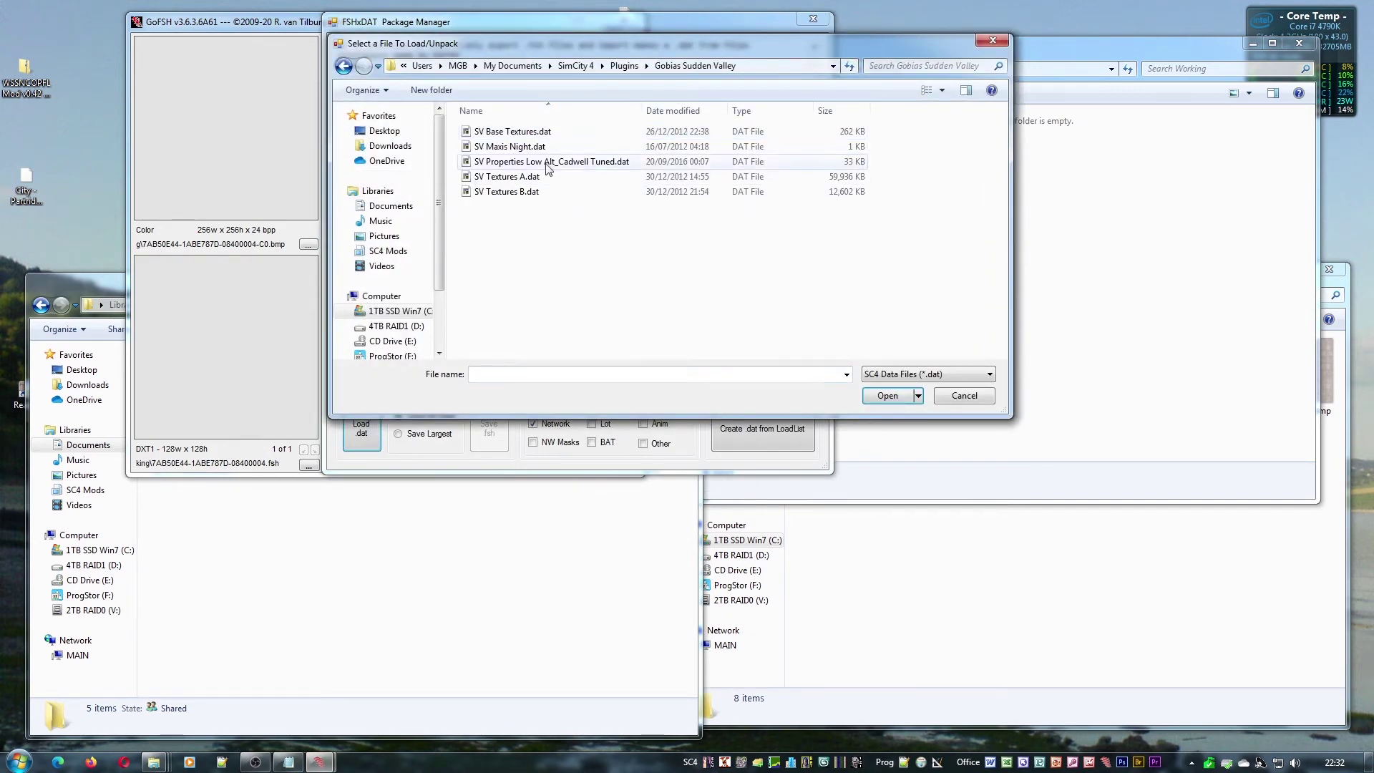
left_click(514, 137)
double_click(515, 139)
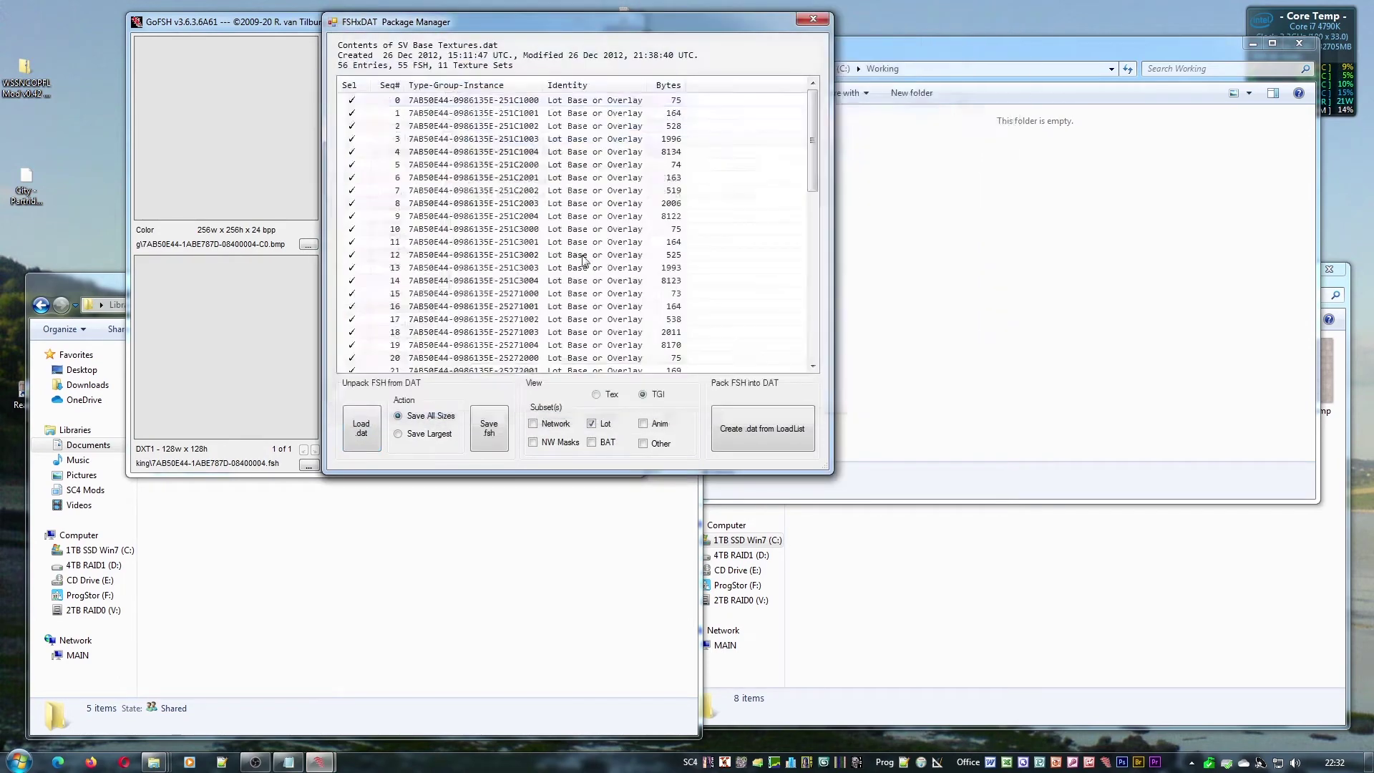
Show the package as texture previews, deselect everything, and select only textures 251C1000, 251C2000 and 251C3000
left_click(602, 395)
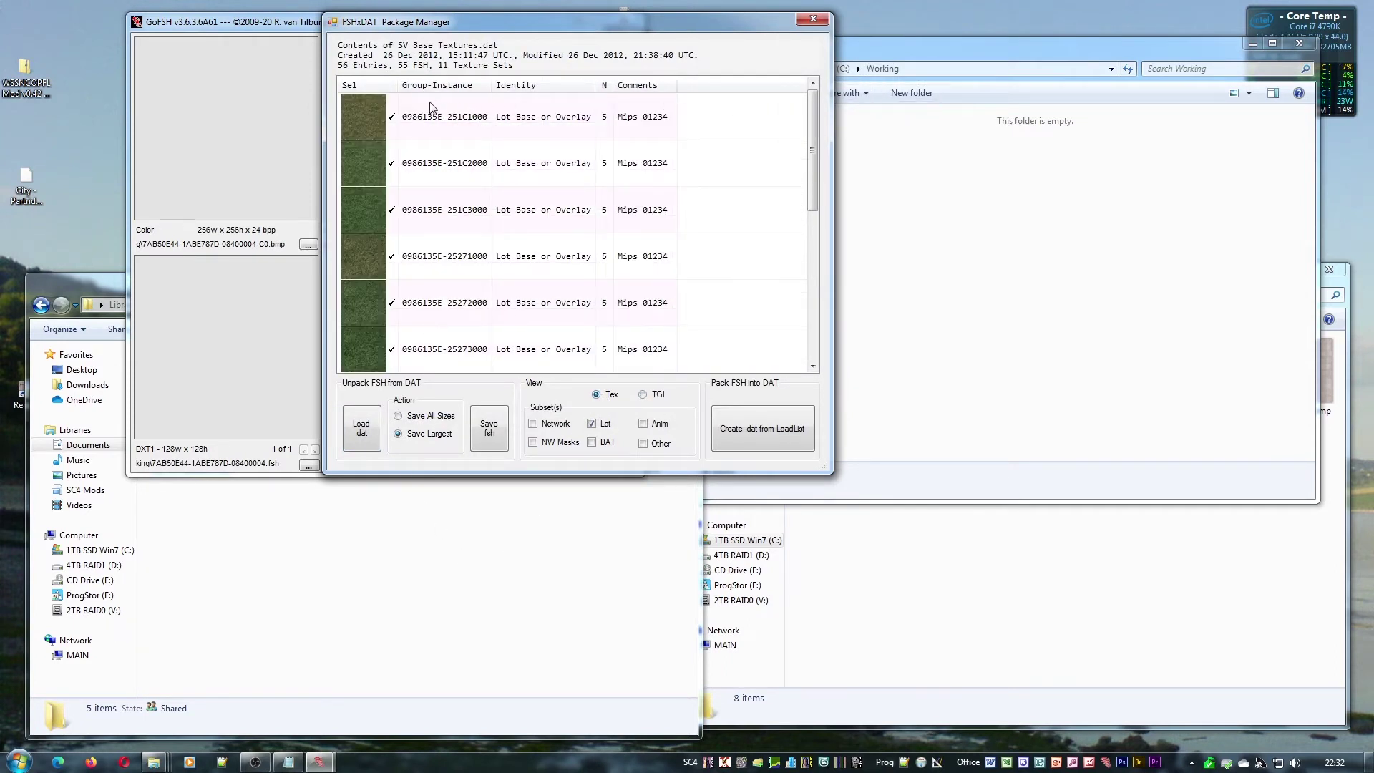
left_click(374, 86)
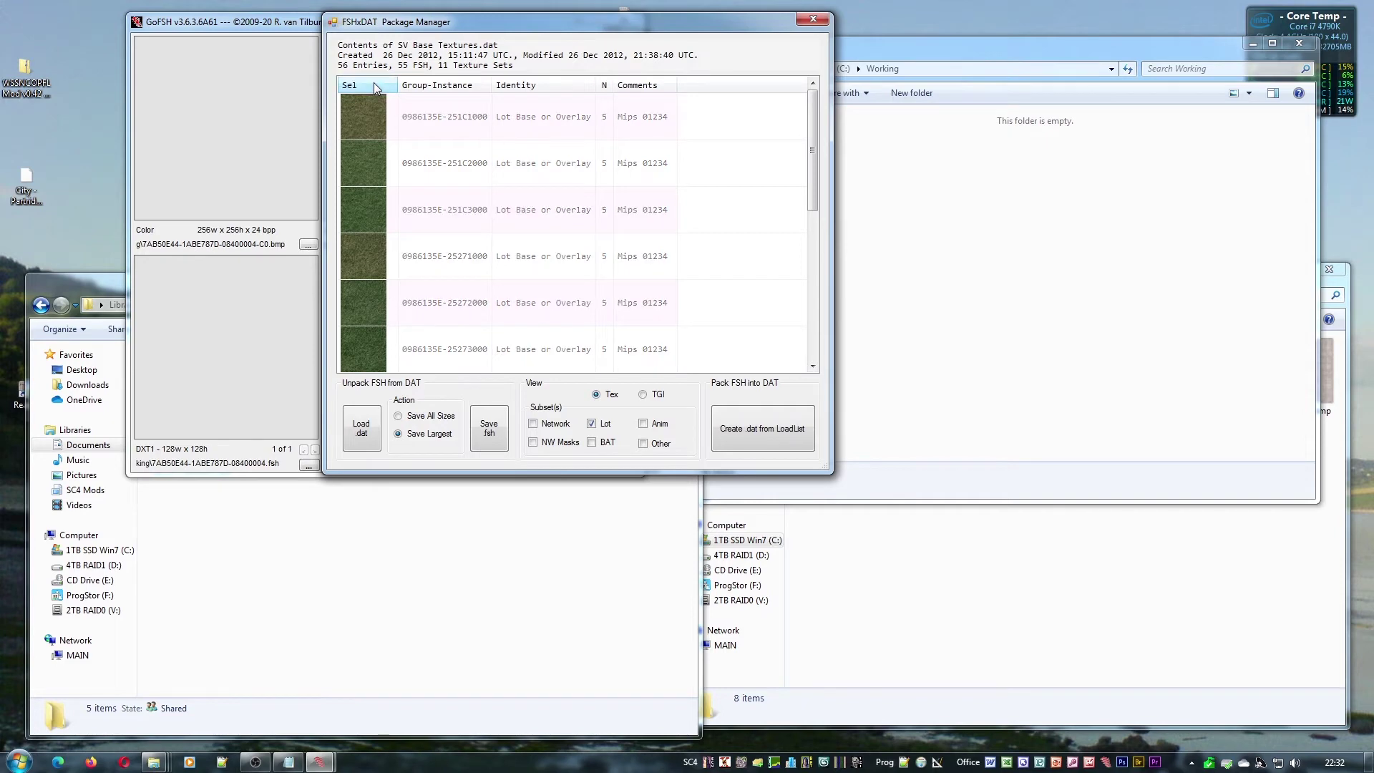
mouse_move(813, 162)
left_mouse_down()
mouse_move(813, 340)
mouse_move(813, 152)
left_mouse_up()
left_click(390, 210)
left_click(391, 171)
left_click(391, 127)
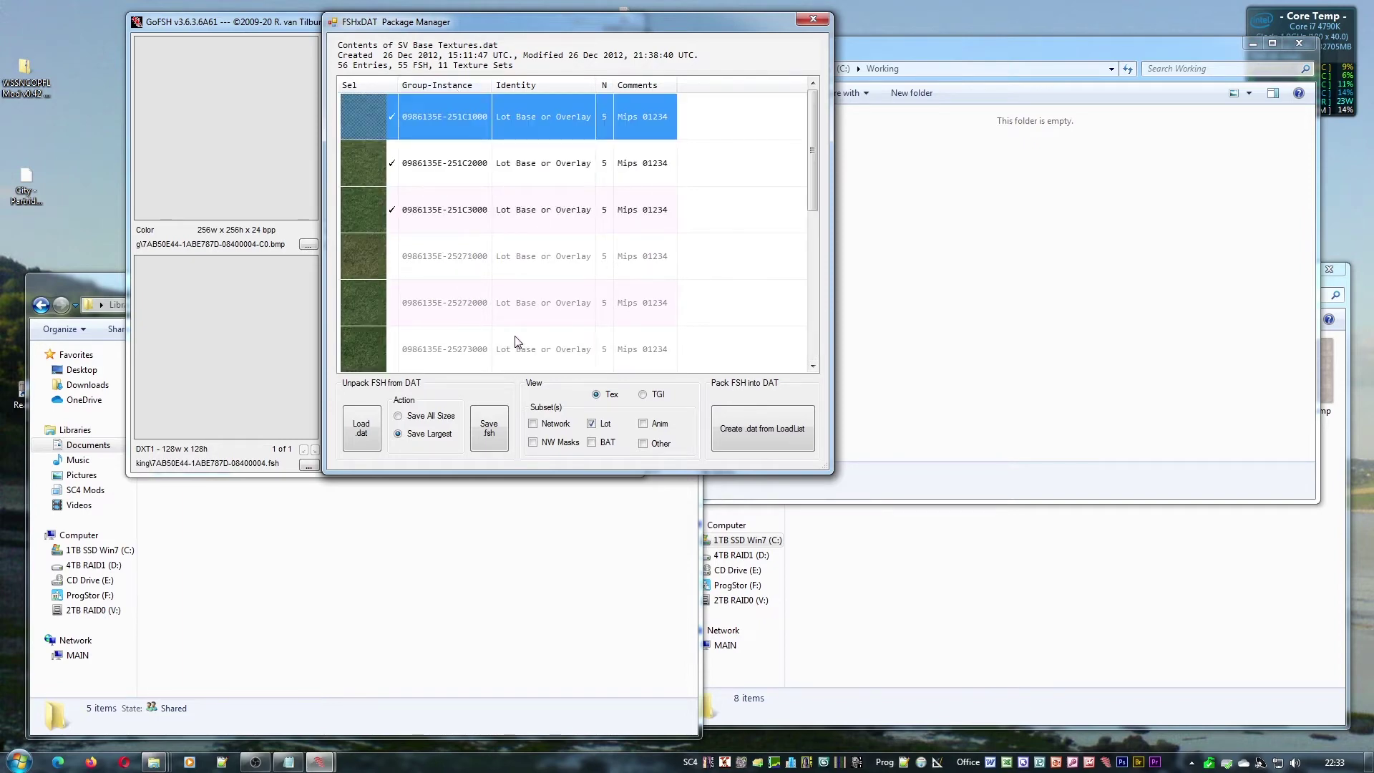
Save the selected textures as FSH files in the Working folder on drive C and check the exported files
left_click(488, 424)
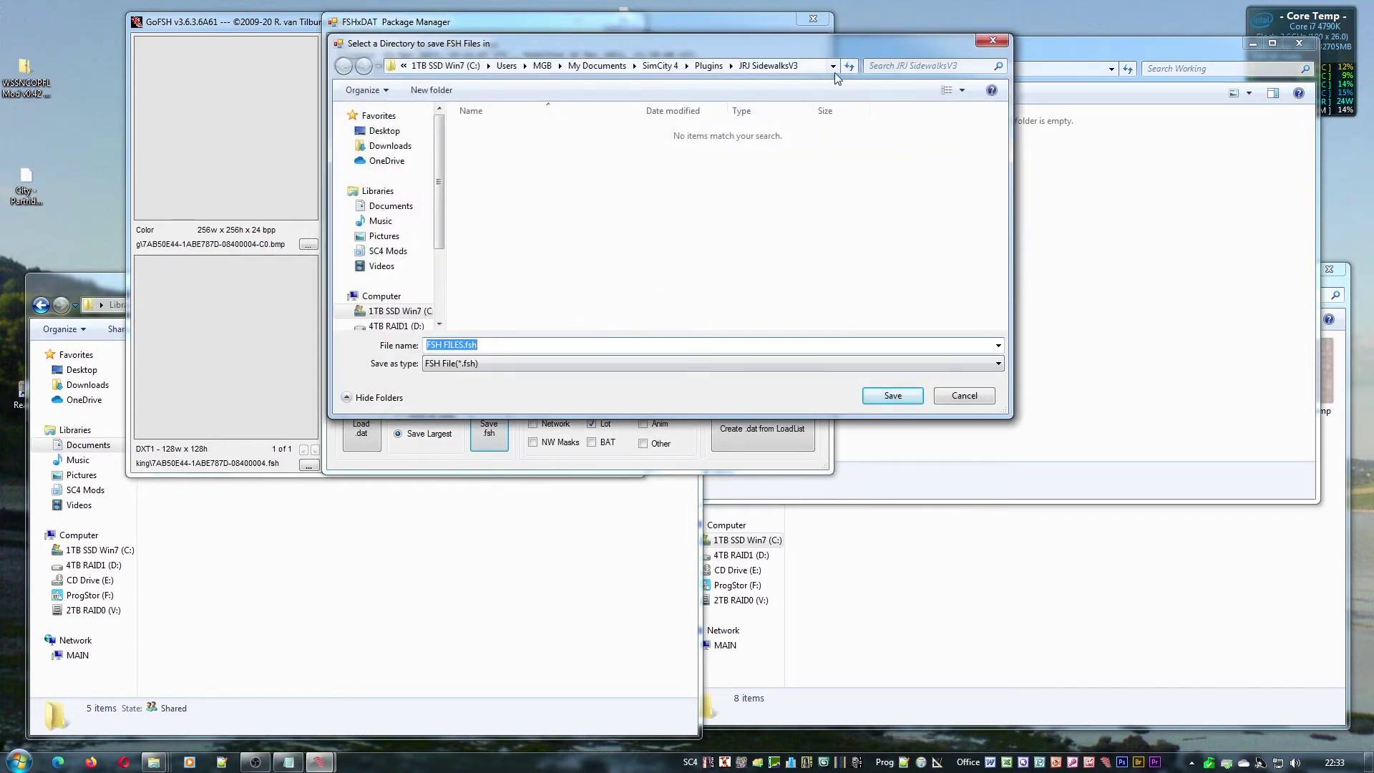
left_click(478, 66)
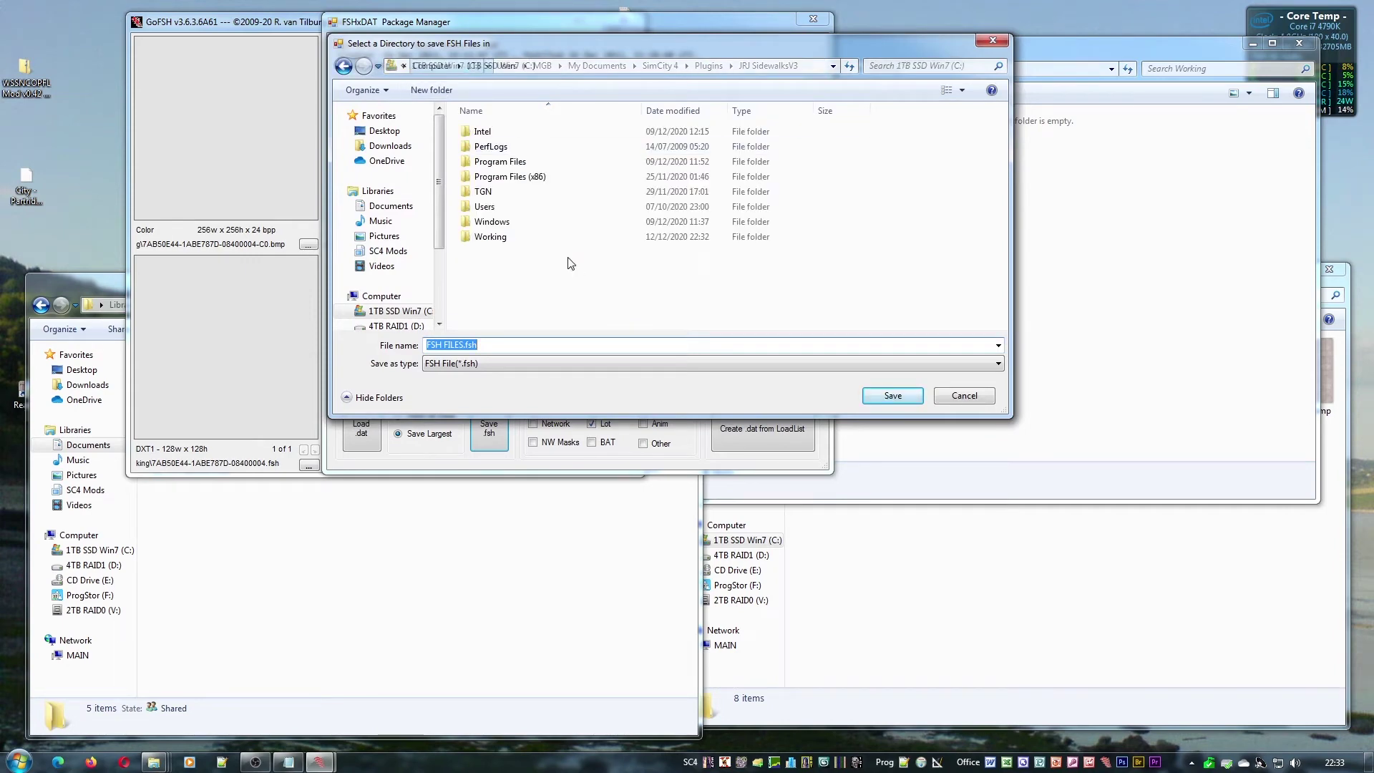
left_click(537, 242)
left_click(875, 403)
left_click(875, 404)
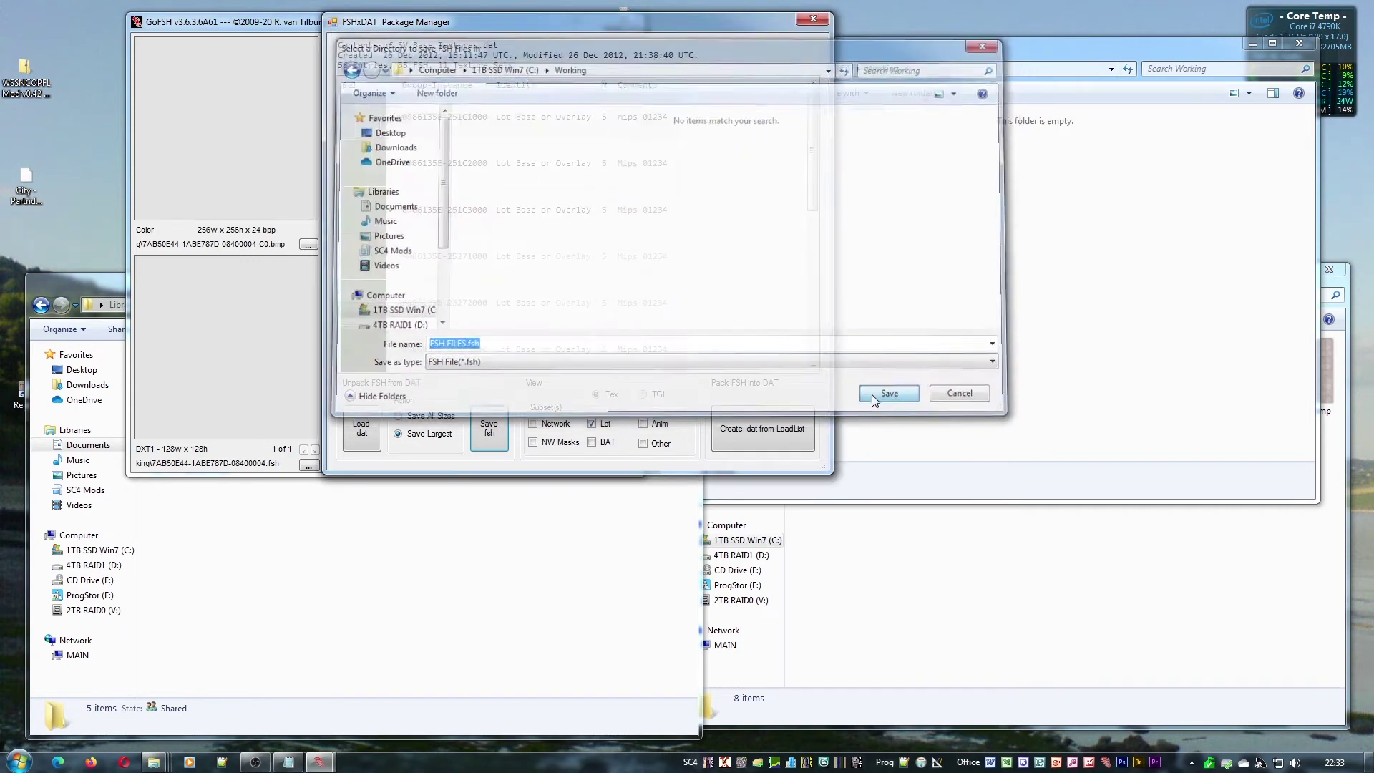
left_click(1018, 277)
left_click(804, 197)
left_click(881, 183)
left_click(964, 191)
Close the Package Manager, load 7AB50E44-0986135E-251C1004.fsh into GoFSH, and batch-decode the FSH files in Working
left_click(557, 40)
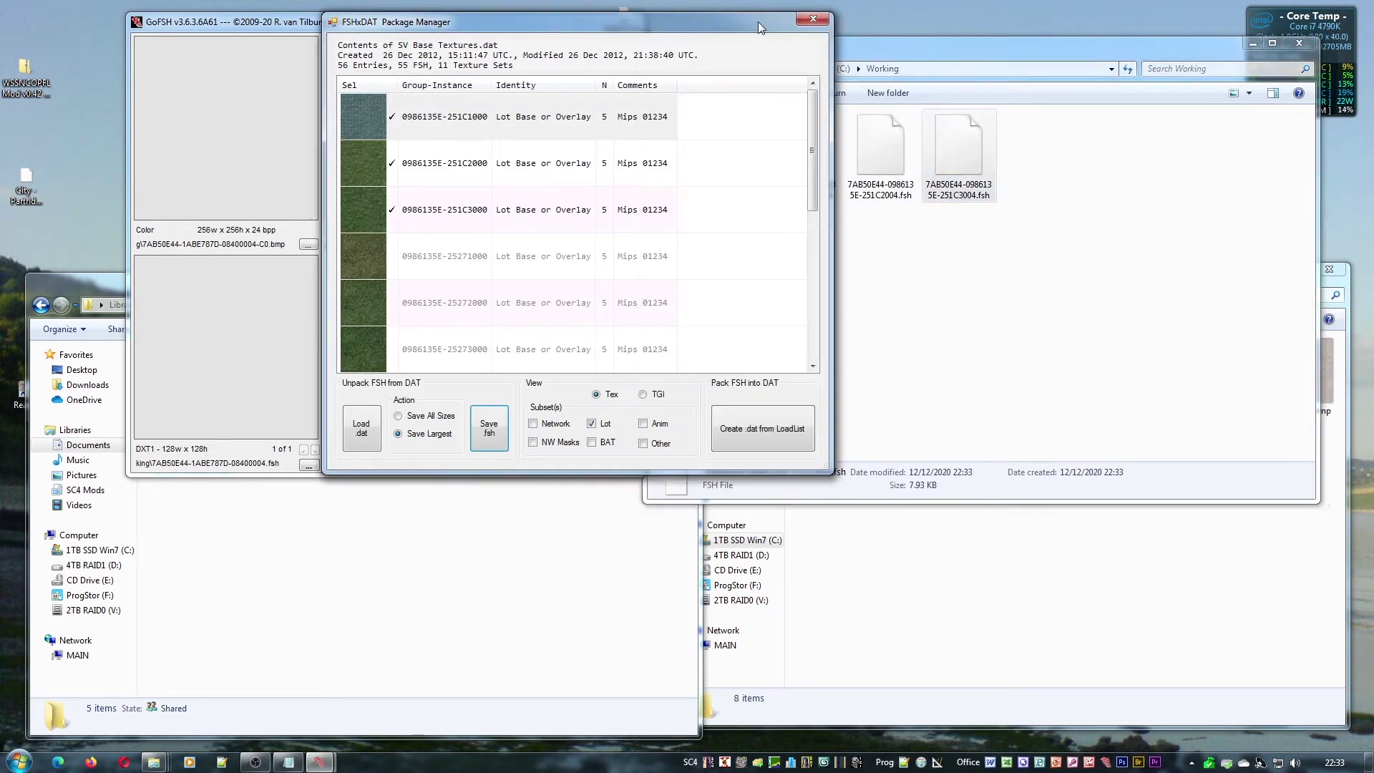
left_click(813, 19)
left_click(309, 466)
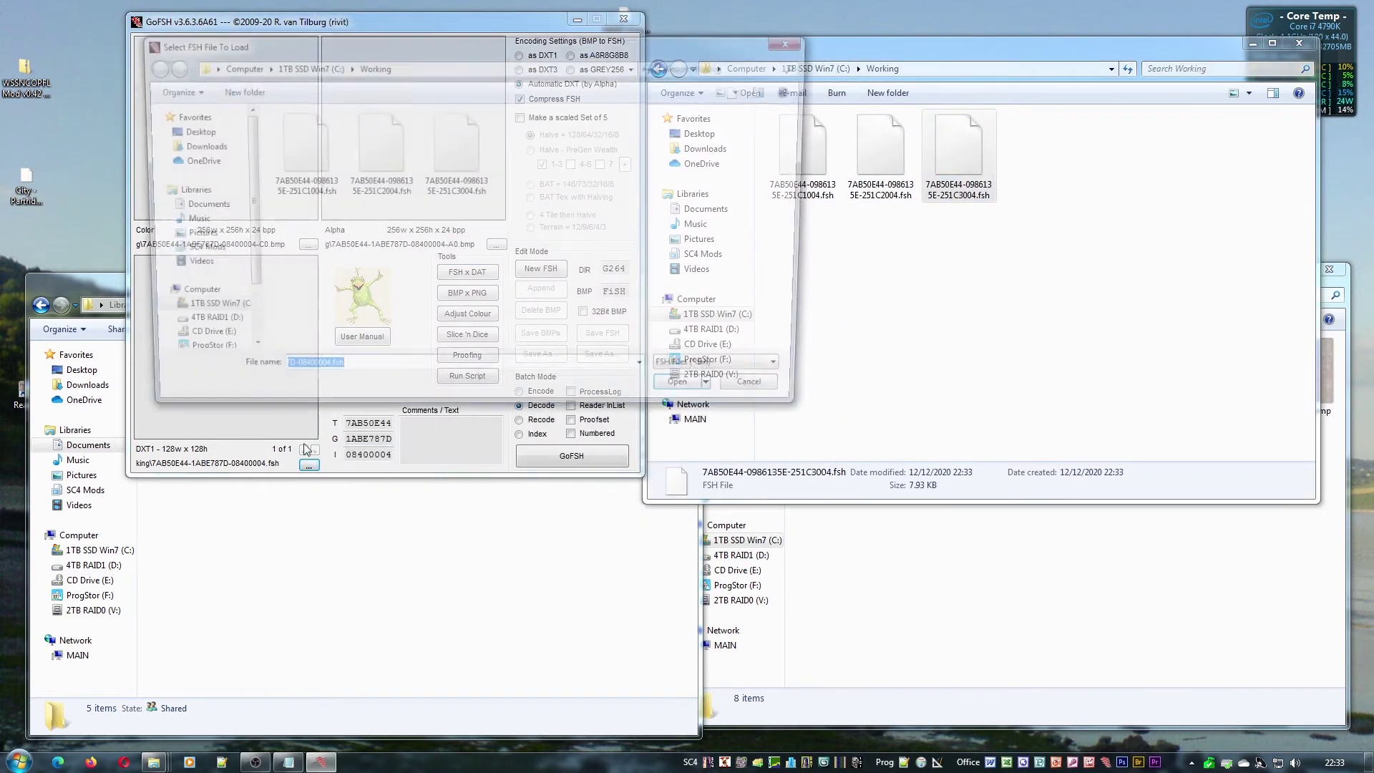
double_click(299, 152)
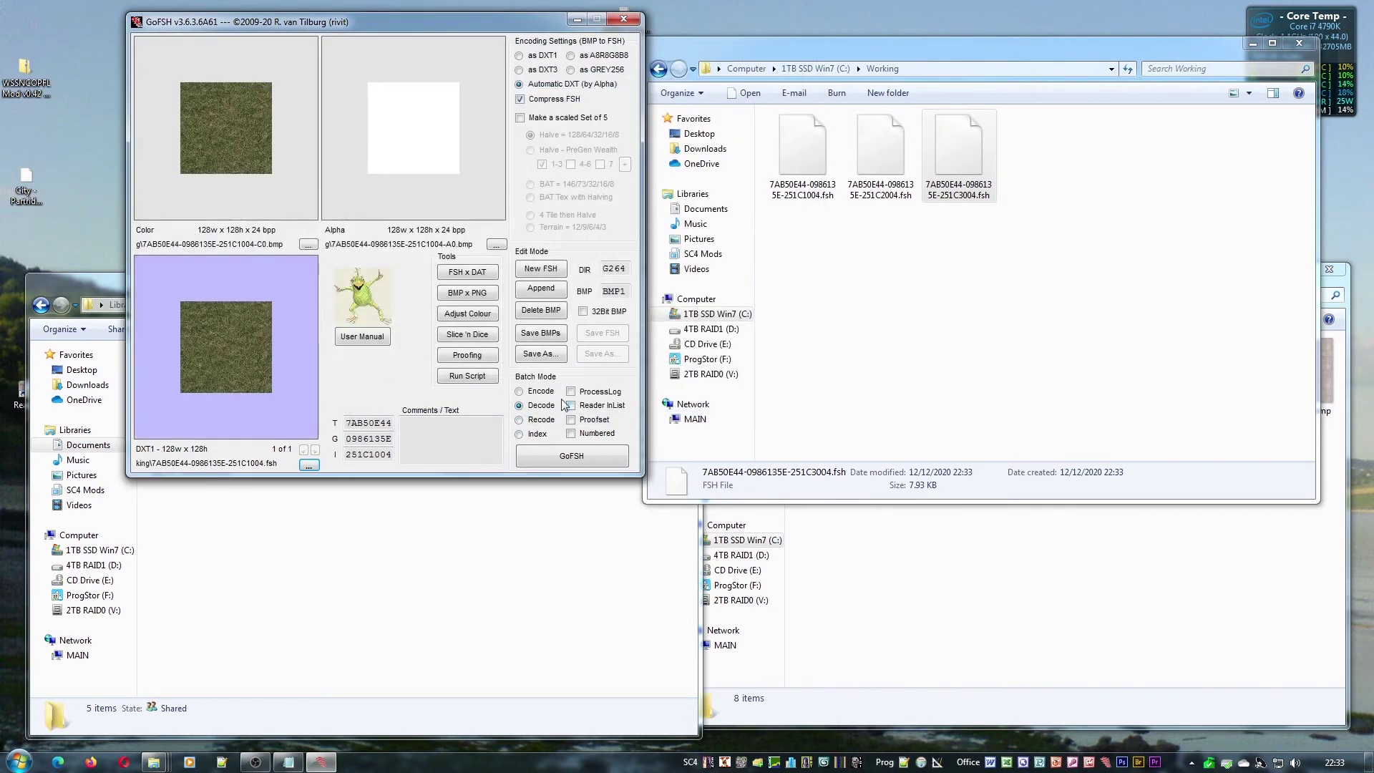
left_click(587, 459)
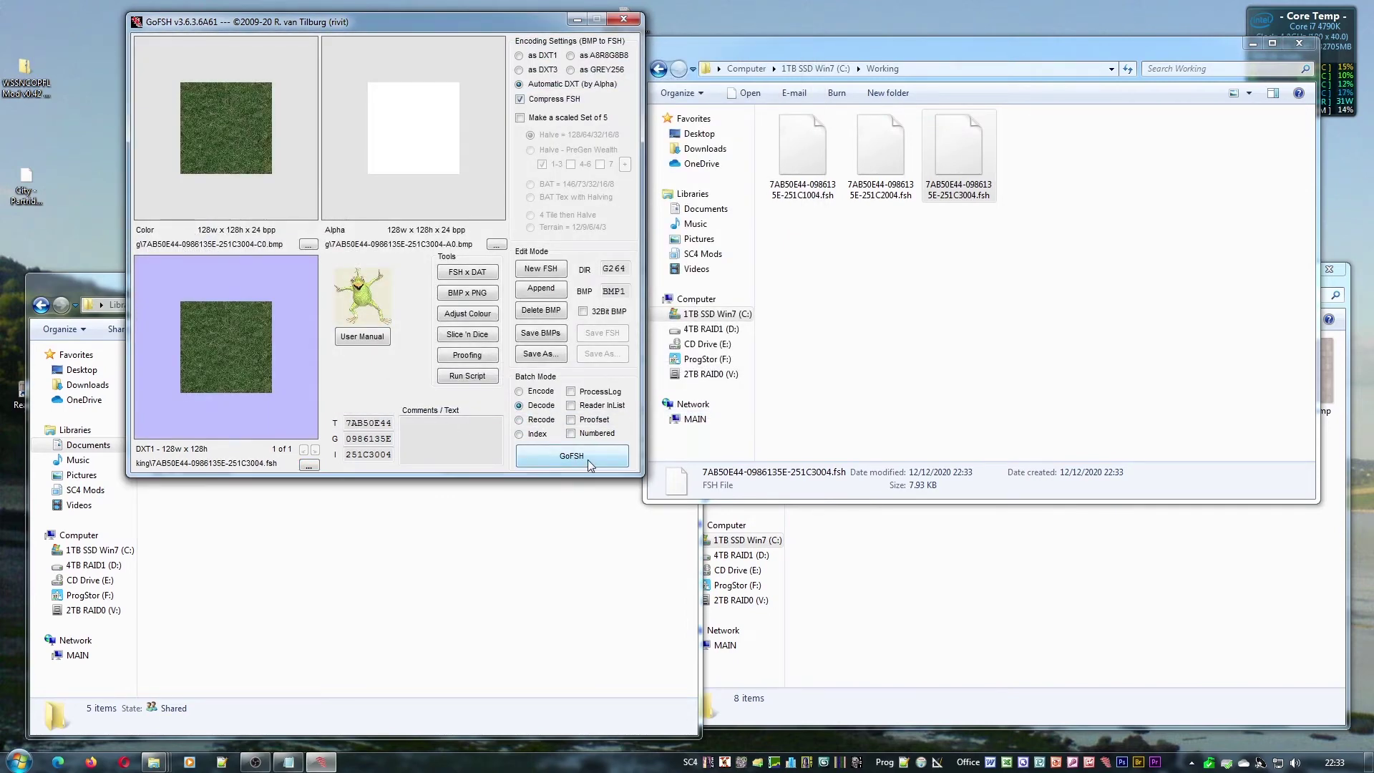
Delete the three FSH files and their A0 alpha bitmaps from the Working folder, keeping only the C0 colour bitmaps
left_click(812, 179)
left_click(870, 171, "ctrl")
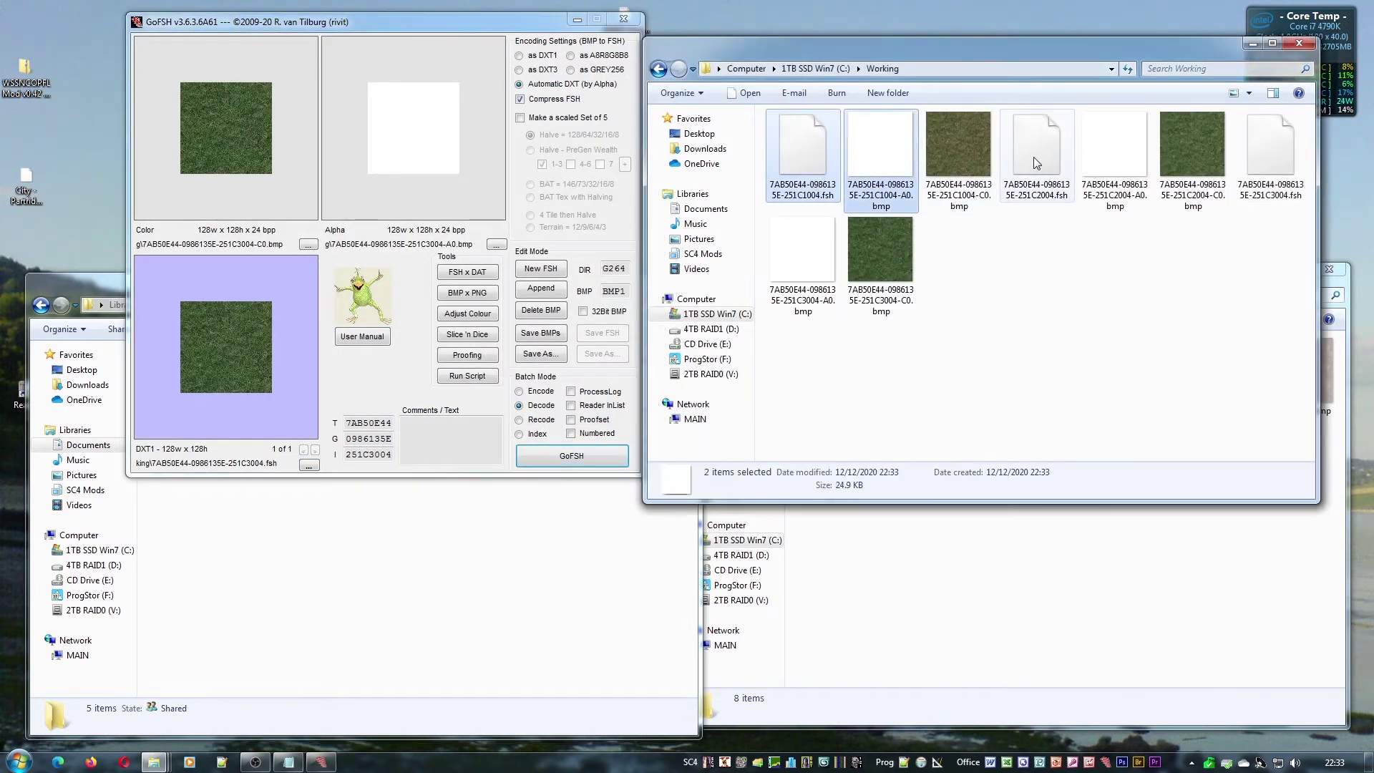
left_click(1037, 163, "ctrl")
left_click(1117, 154, "ctrl")
left_click(1268, 154, "ctrl")
left_click(809, 273, "ctrl")
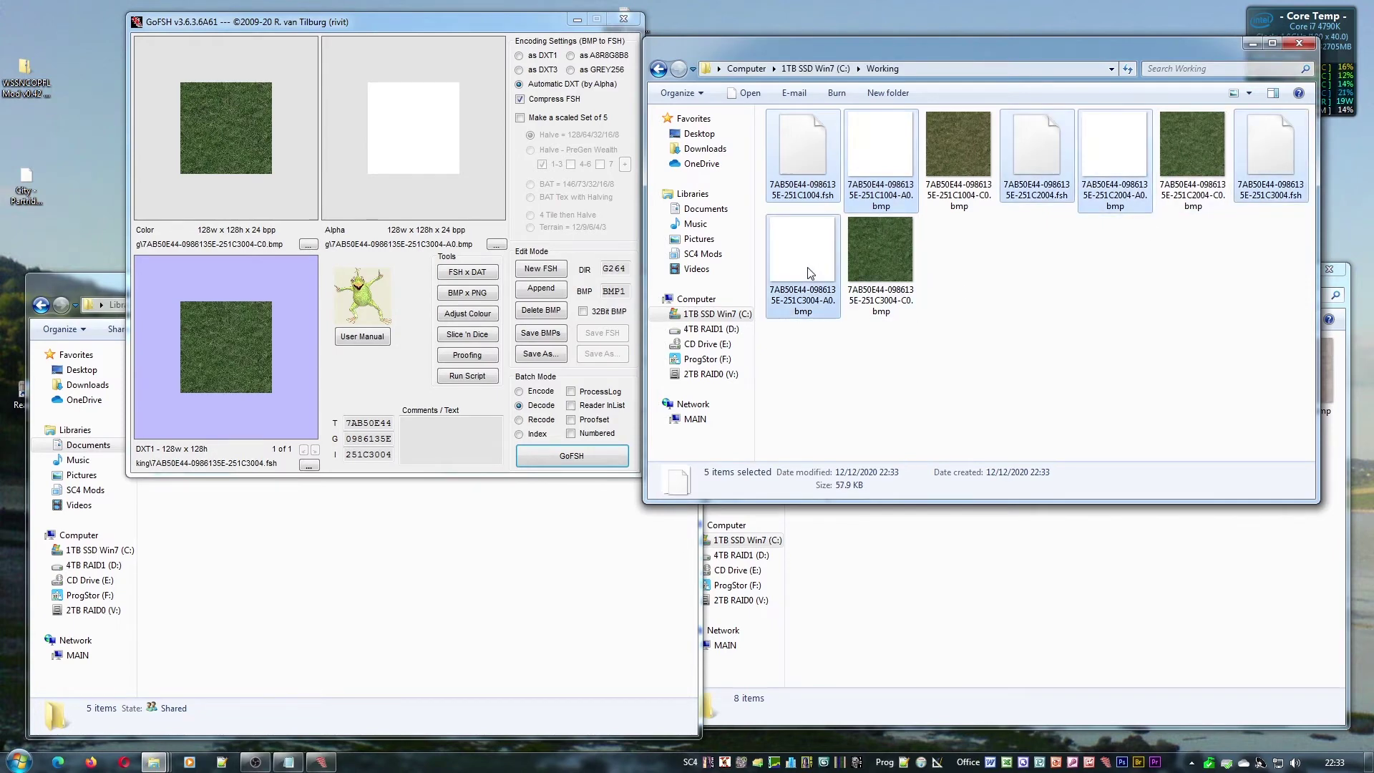
key("Delete")
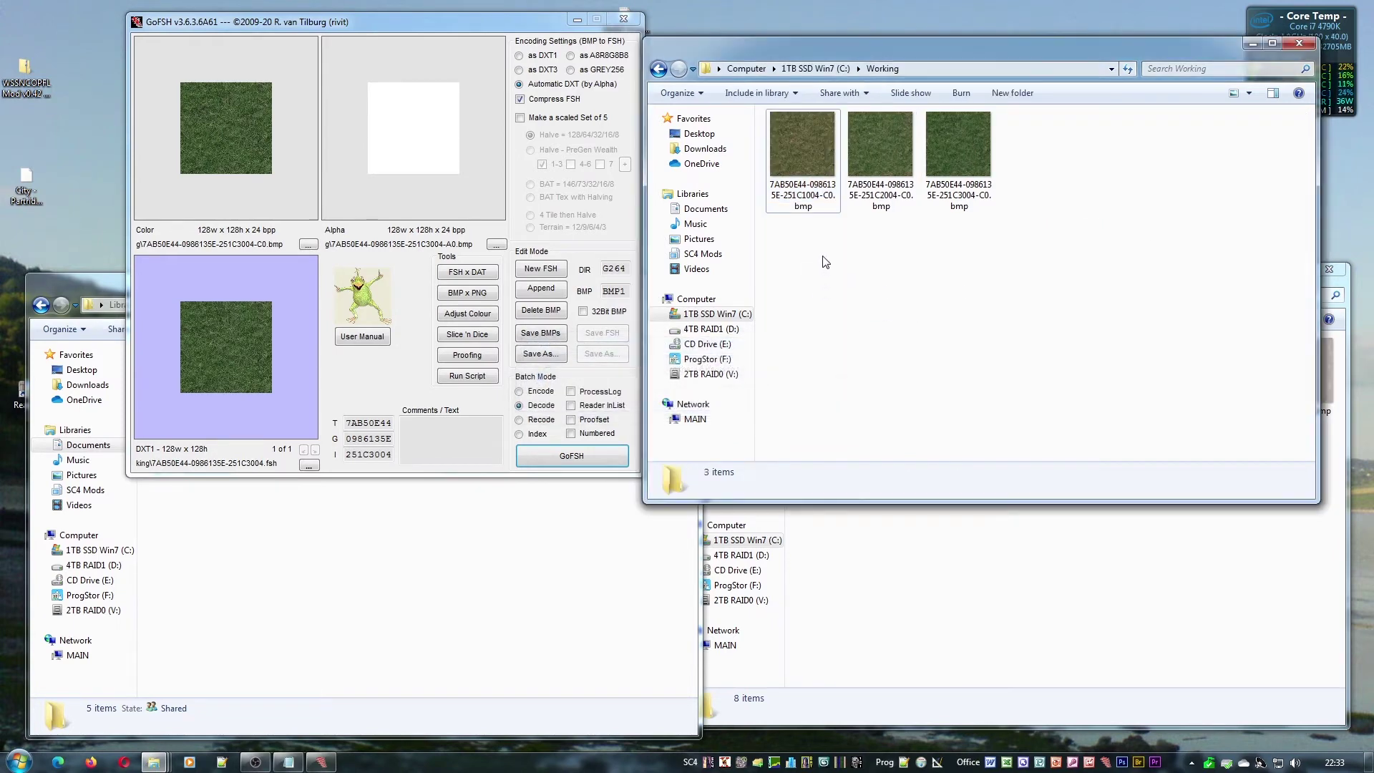
Rename the 251C1004-C0 bitmap in Working as Grass10C.bmp, copying the name from the matching file in G-SuddenValley
left_click(831, 590)
left_click(990, 401)
key("F2")
key("ctrl+c")
left_click(807, 197)
key("F2")
key("ctrl+v")
key("Return")
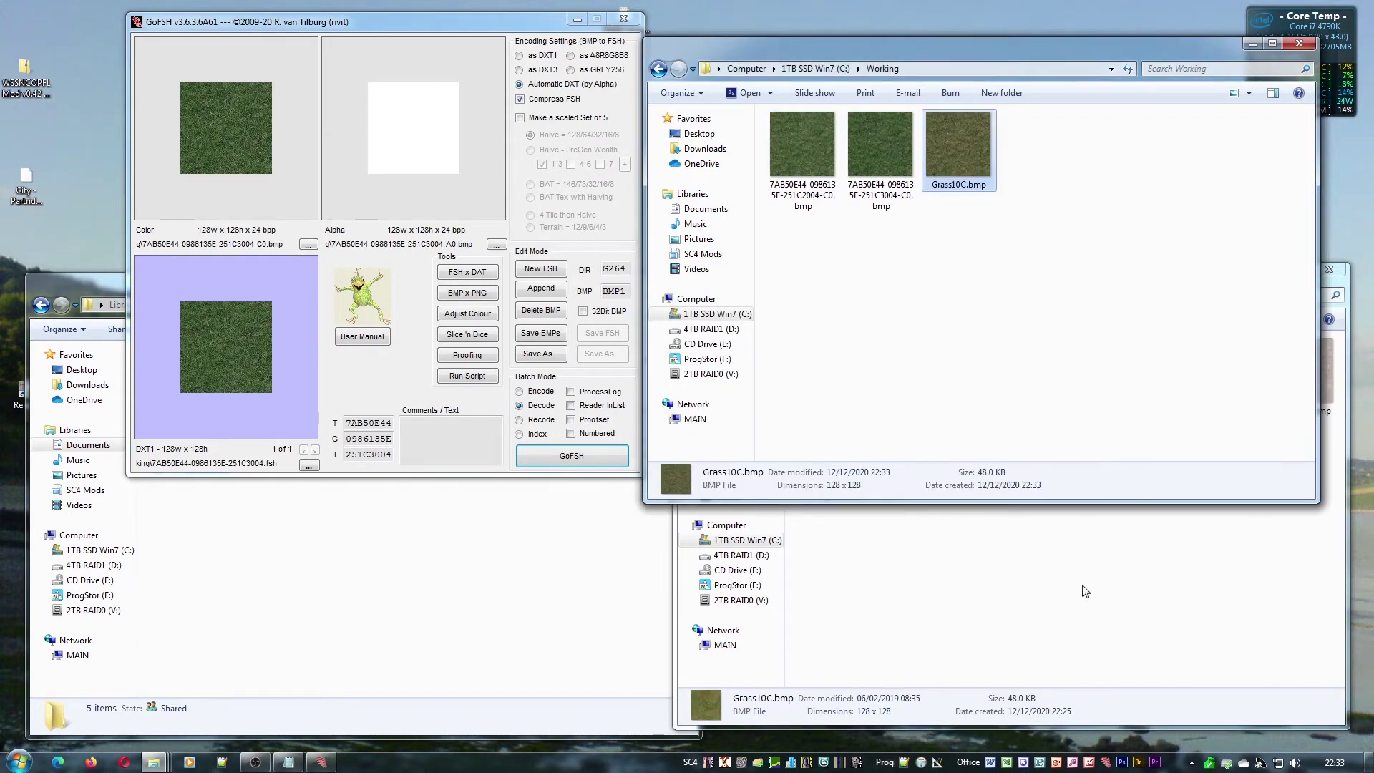
Rename the 251C2004-C0 bitmap in Working as Grass20C.bmp, reusing the name from the G-SuddenValley folder
left_click(1085, 557)
left_click(1079, 414)
key("ctrl+c")
key("F2")
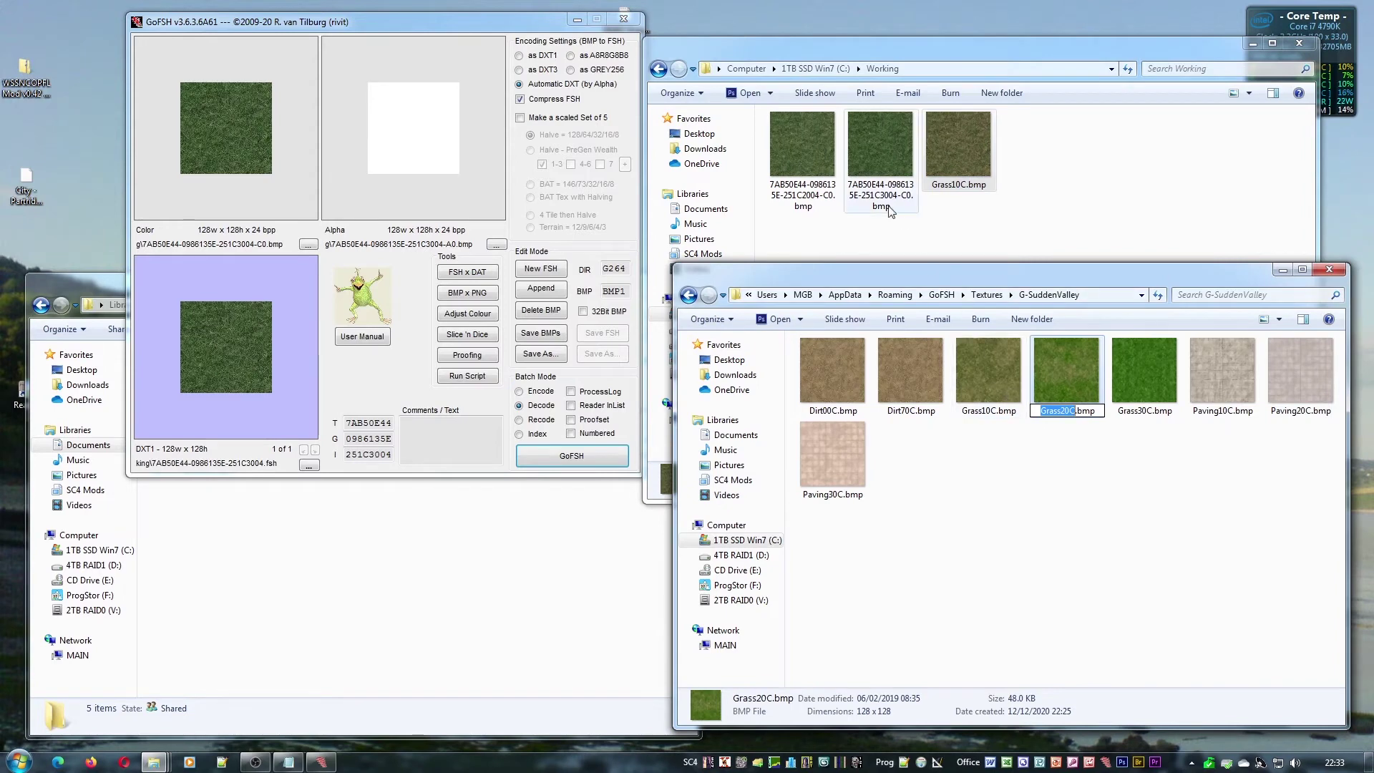
left_click(789, 191)
key("F2")
key("ctrl+v")
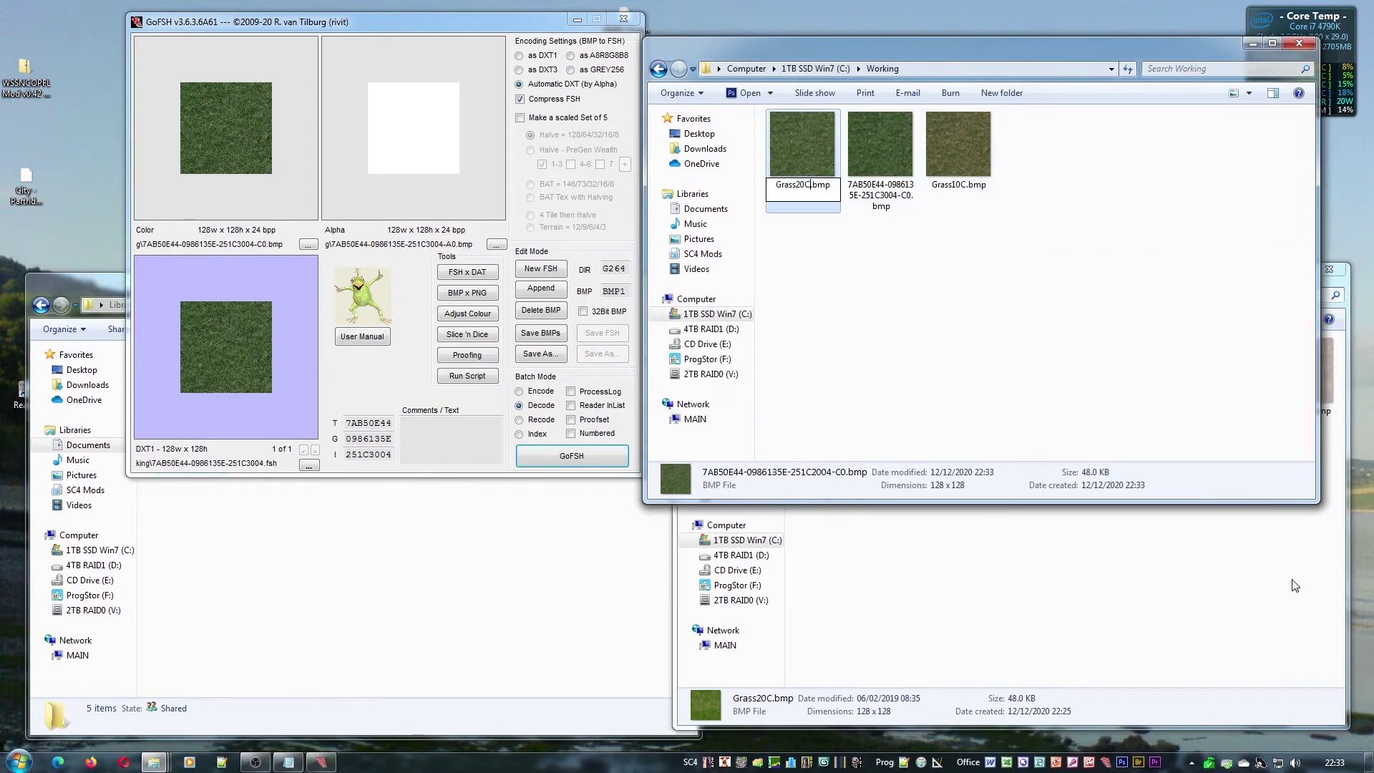
key("Return")
Rename the 251C3004-C0 bitmap as Grass30C.bmp and move all three grass bitmaps into G-SuddenValley, replacing the existing files
left_click(1194, 602)
left_click(1156, 415)
key("ctrl+c")
key("F2")
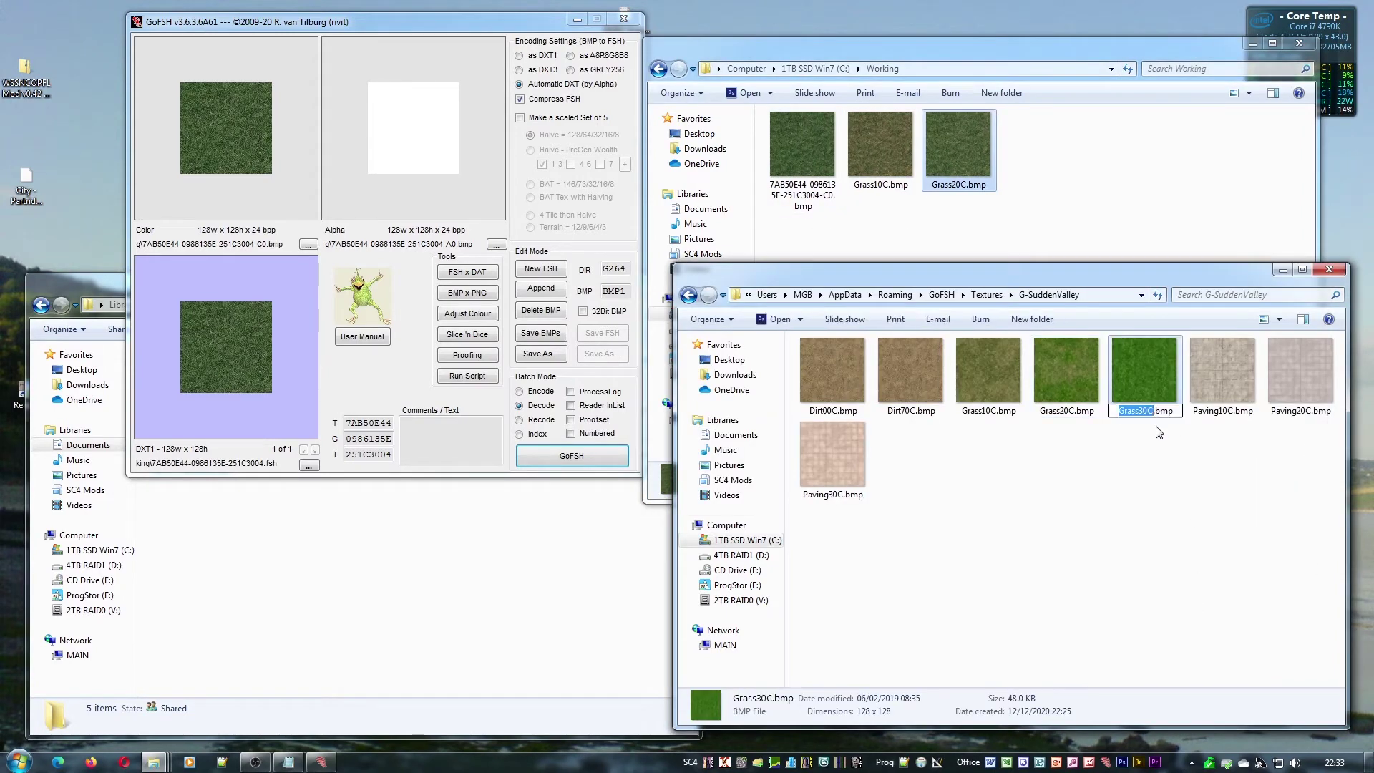
left_click(803, 217)
key("F2")
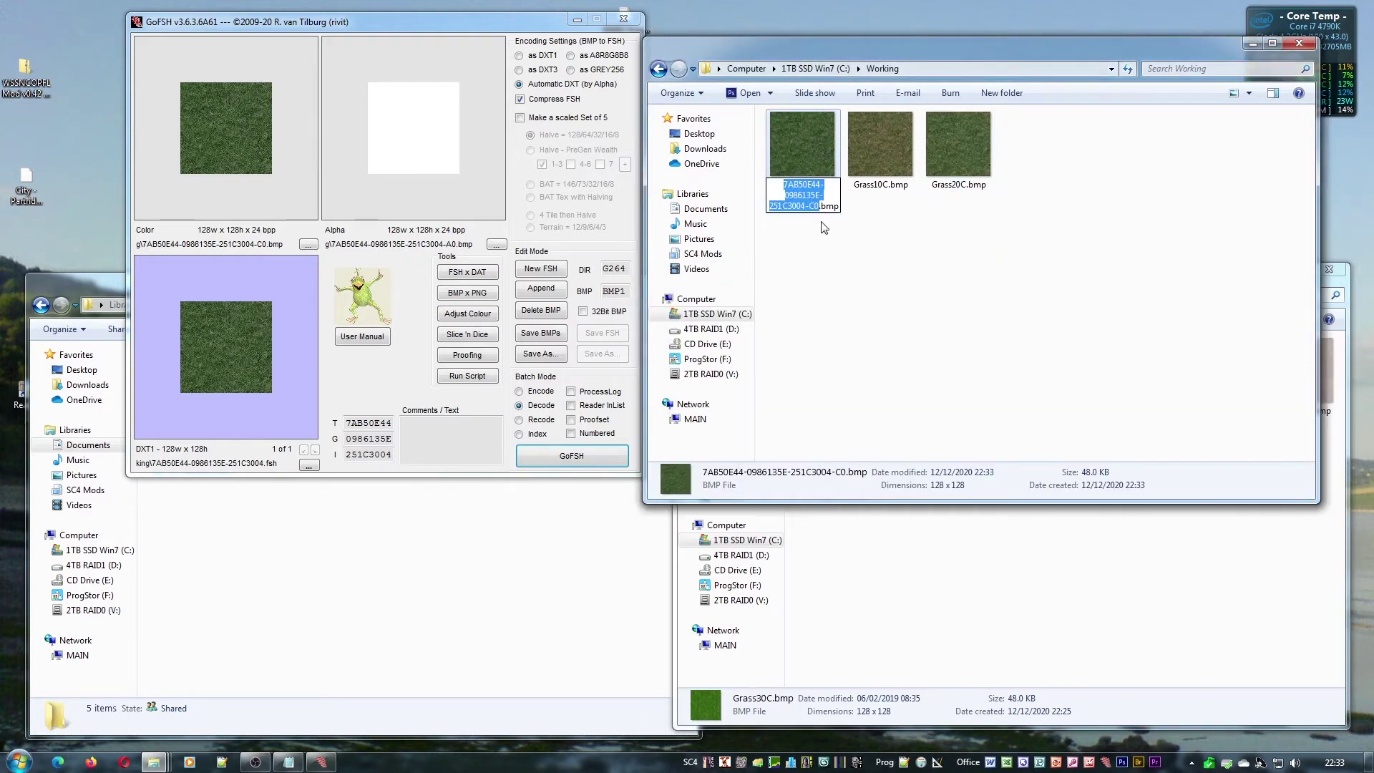
key("ctrl+v")
key("Return")
left_click_drag(1059, 247, 1024, 642)
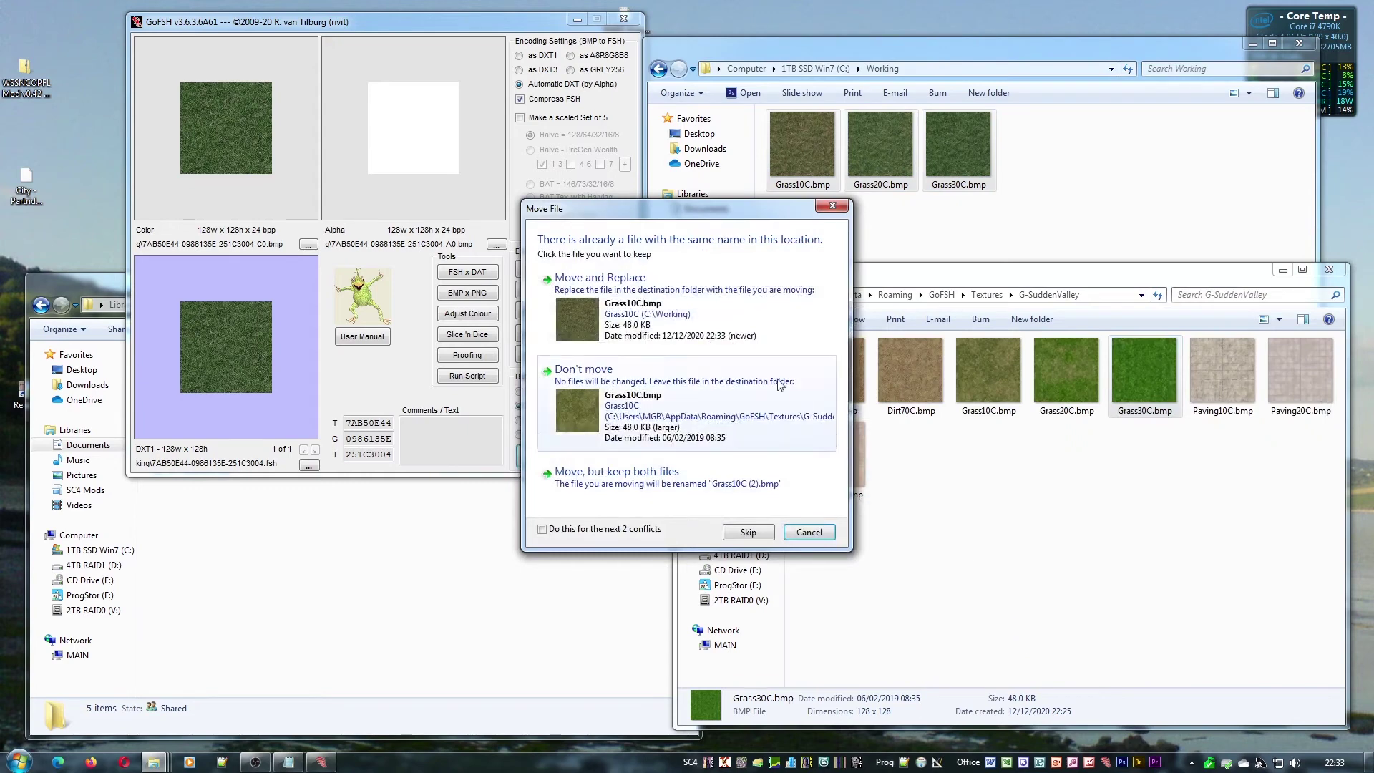
left_click(655, 329)
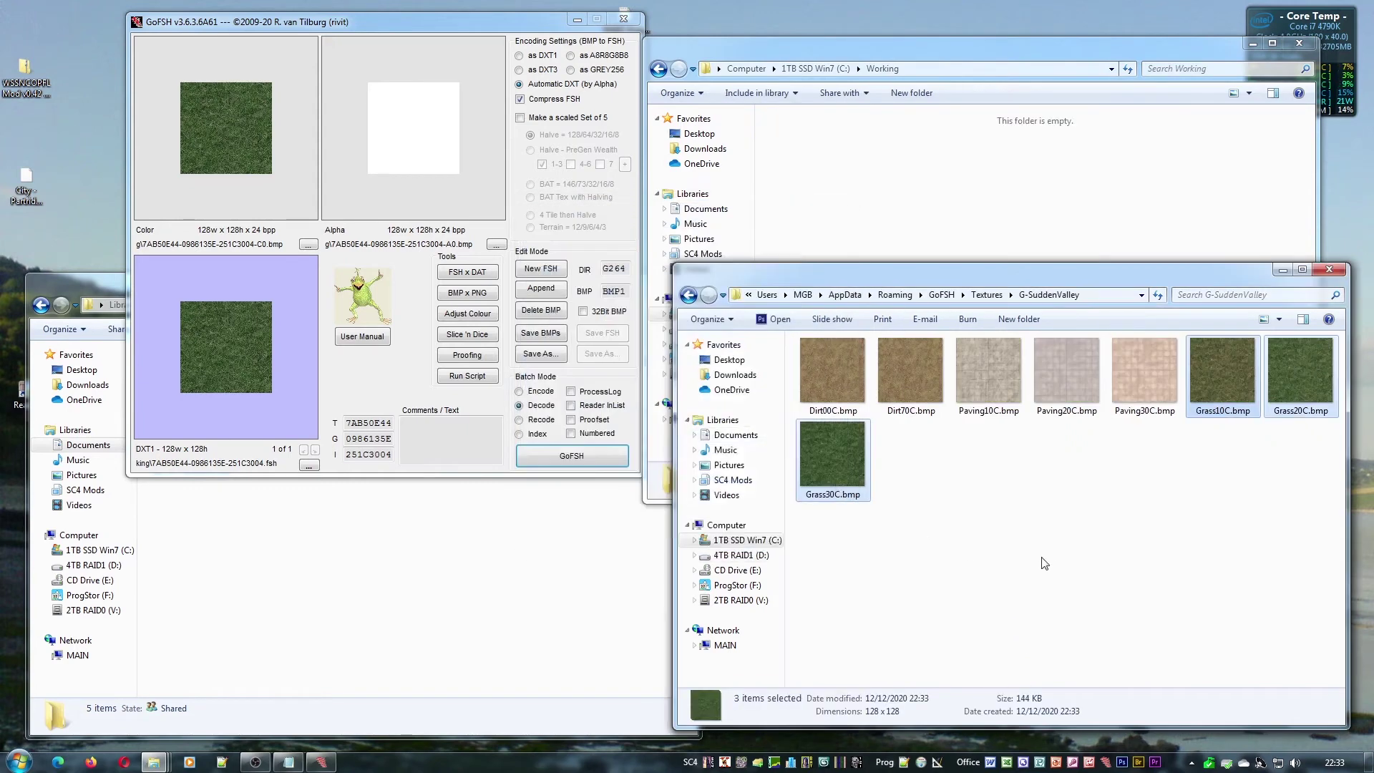
Open the texture set selection in GoFSH's Script Processor and choose G-SuddenValley for the grass and dirt textures
left_click(466, 376)
left_click(464, 454)
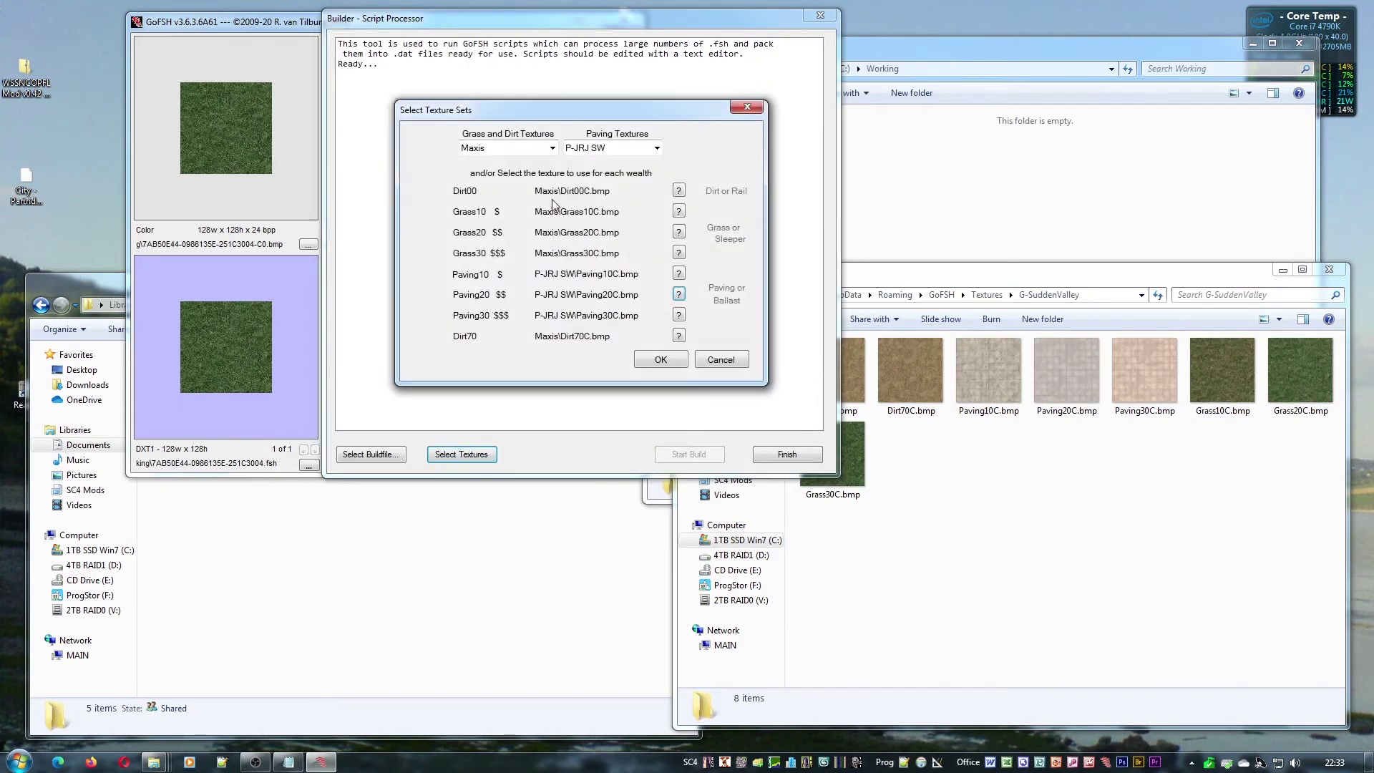
left_click(553, 148)
left_click(520, 164)
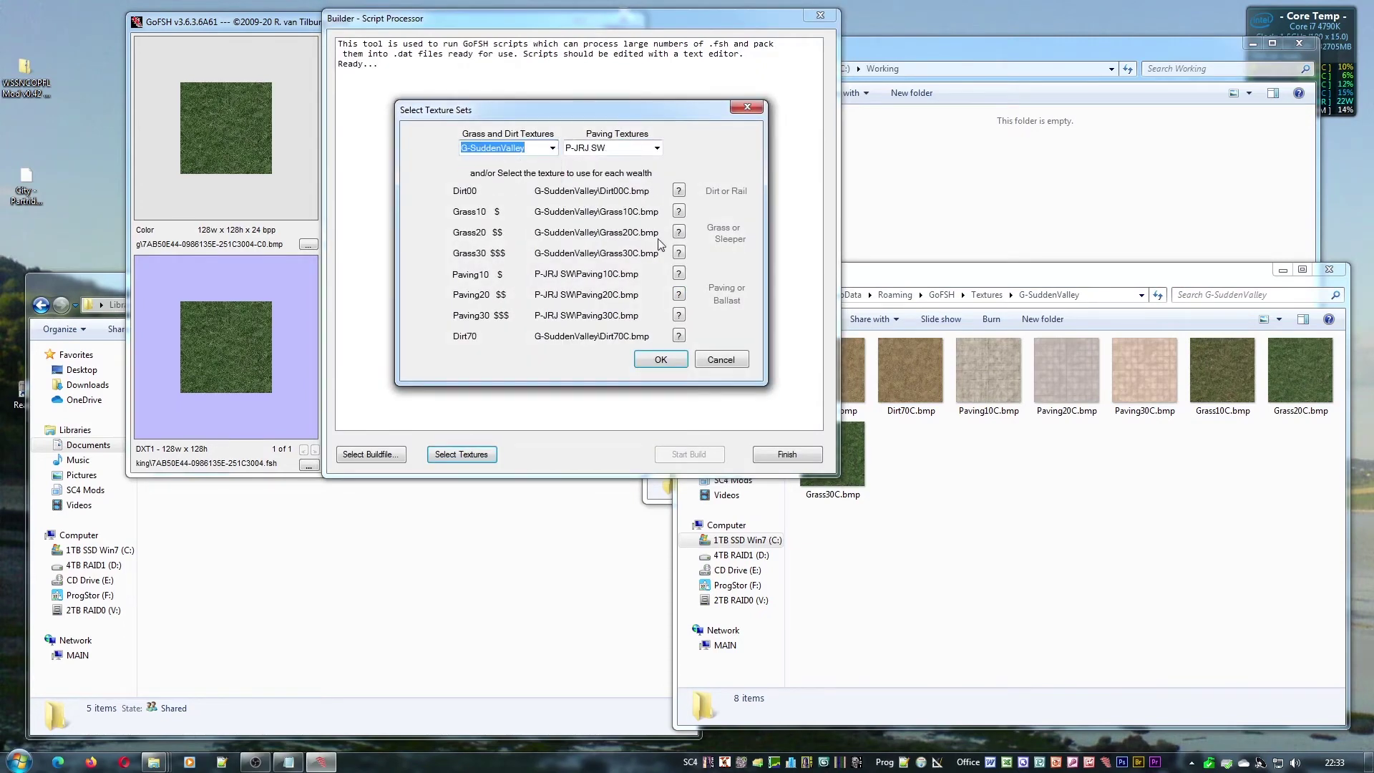
Examine the texture files available for Grass10 and Paving30 without choosing a different bitmap
left_click(678, 212)
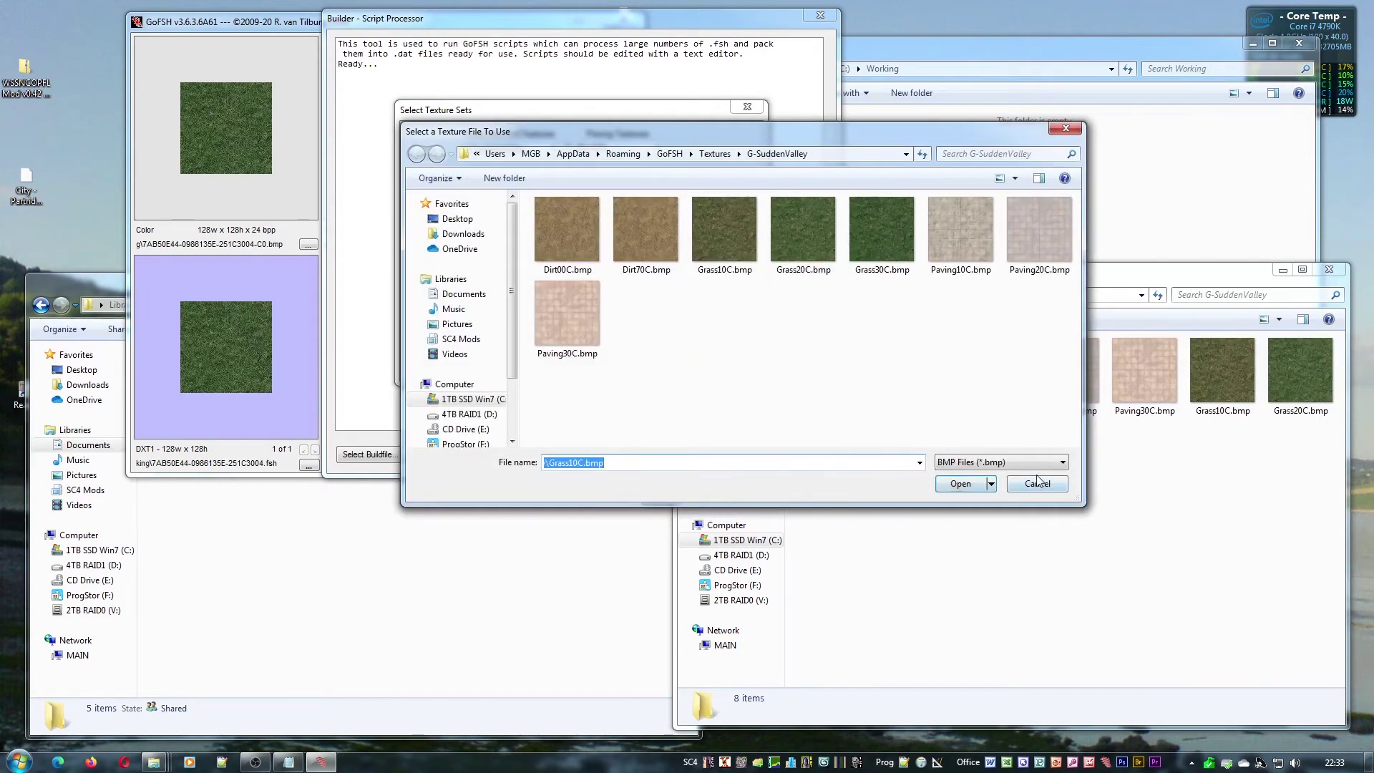
left_click(1037, 483)
left_click(677, 321)
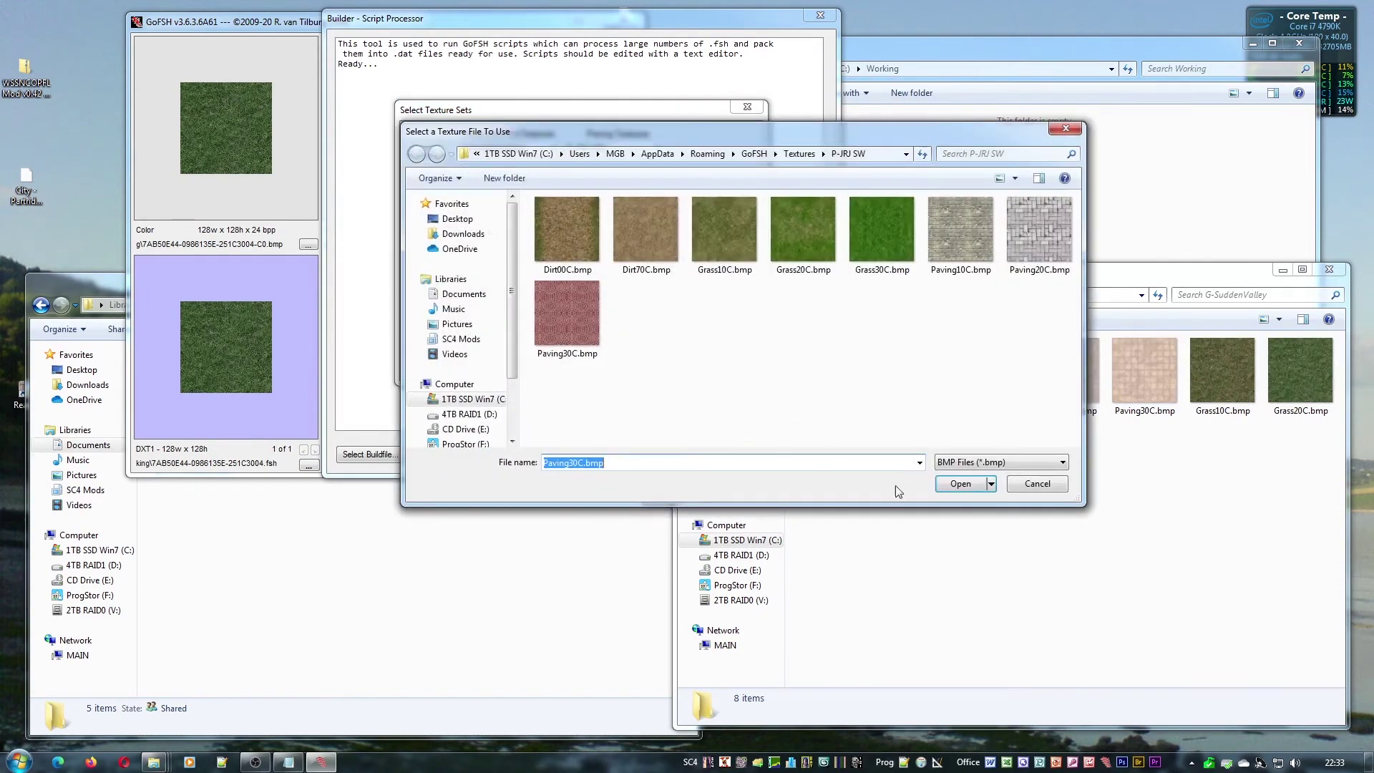
left_click(1026, 490)
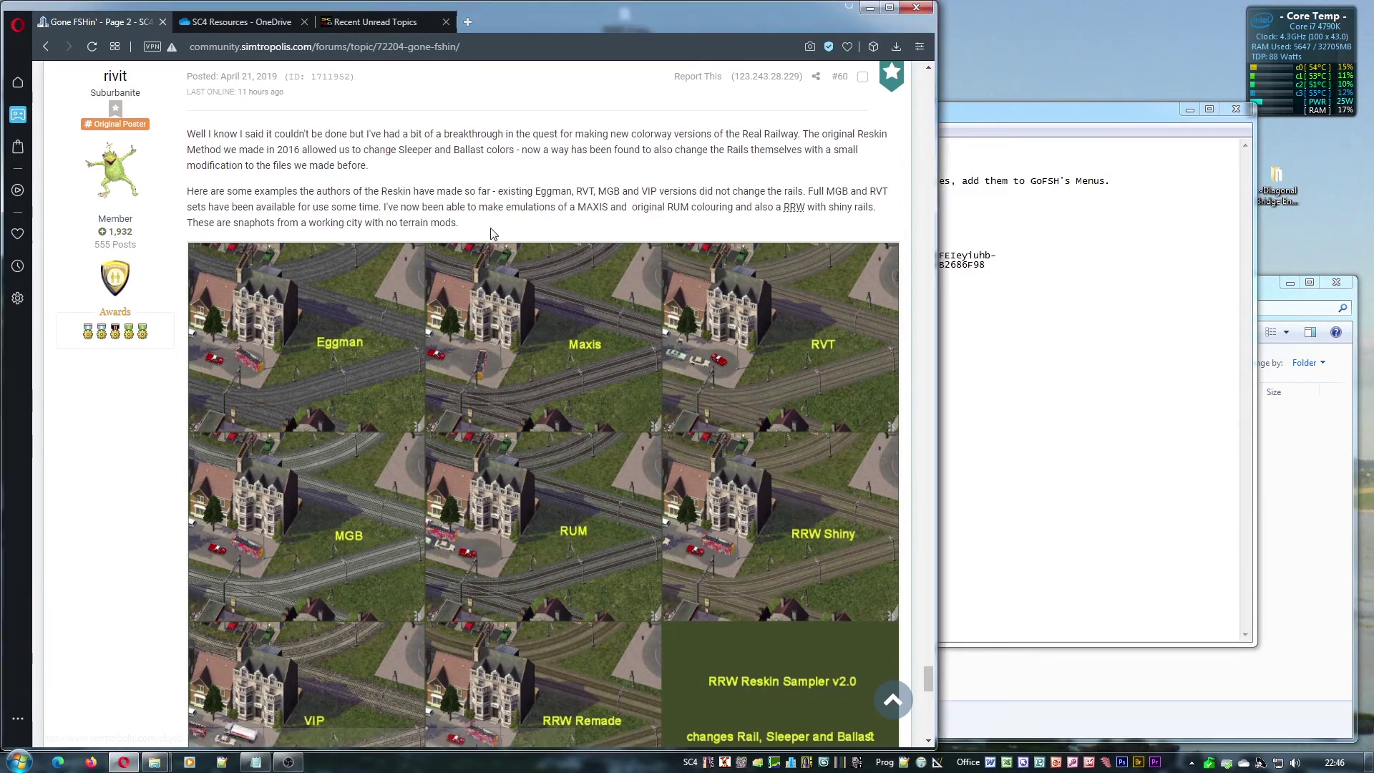
Find the OneDrive SC4Resources link in the Gone FSHin' forum post and open it
scroll(539, 372, "down", 3)
scroll(540, 371, "down", 5)
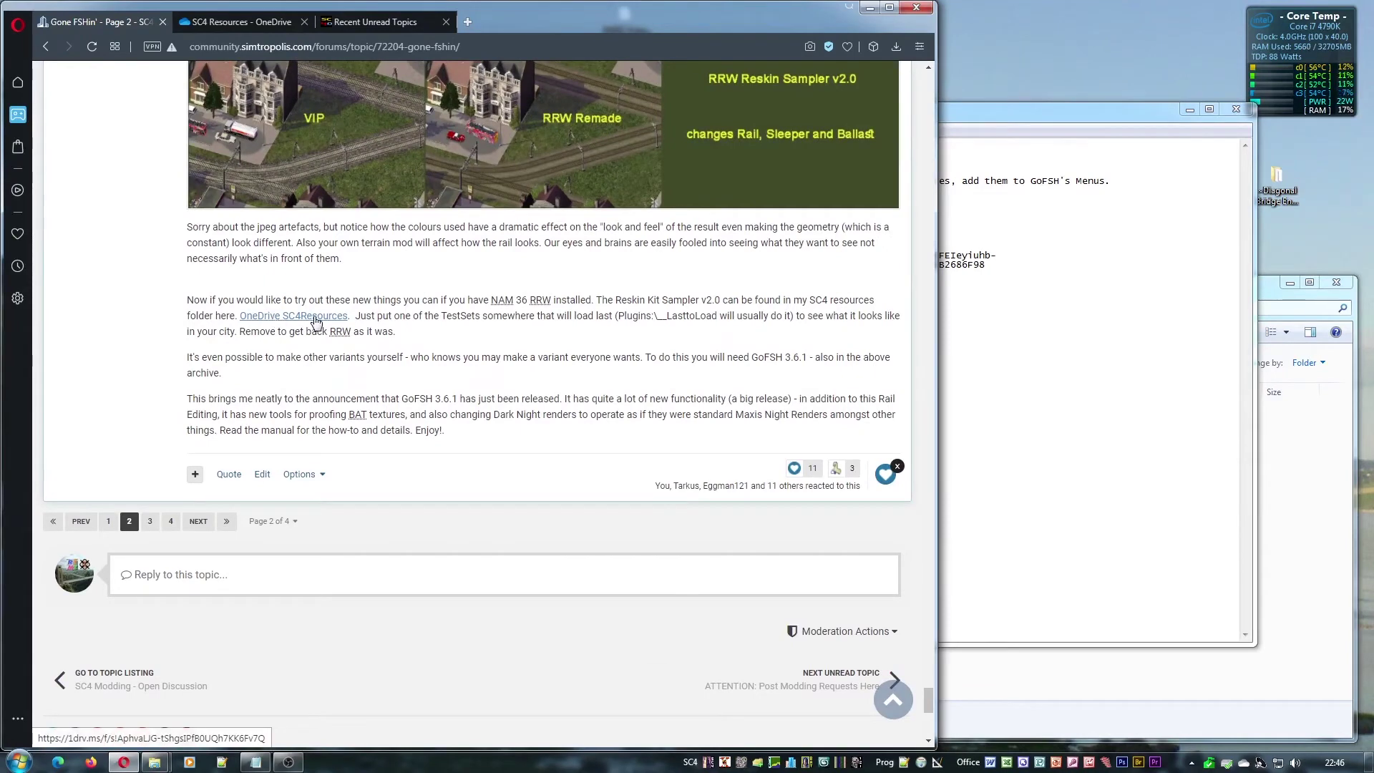
left_click(316, 321)
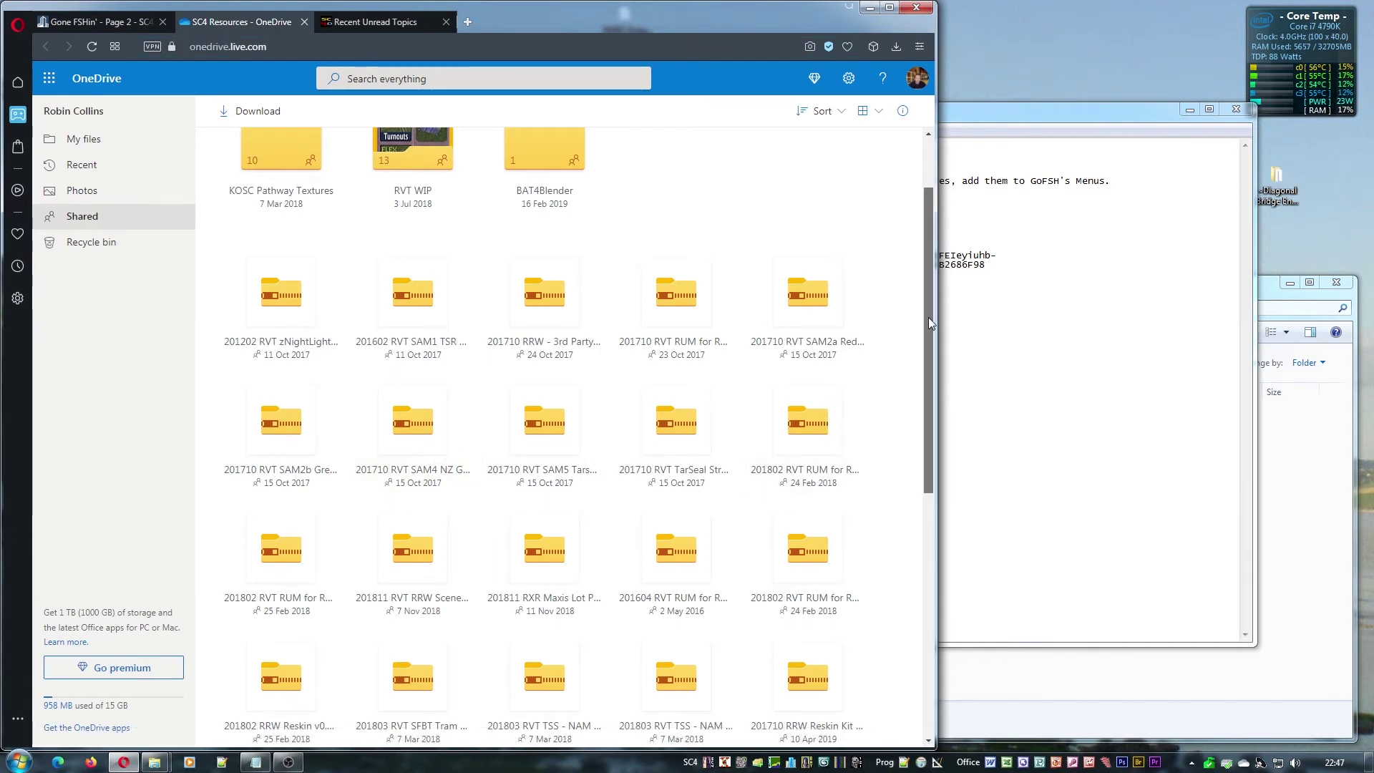
Download 201710 RVT TarSeal Streets Sources.zip from the shared SC4 Resources folder to the Desktop
left_click_drag(929, 316, 926, 389)
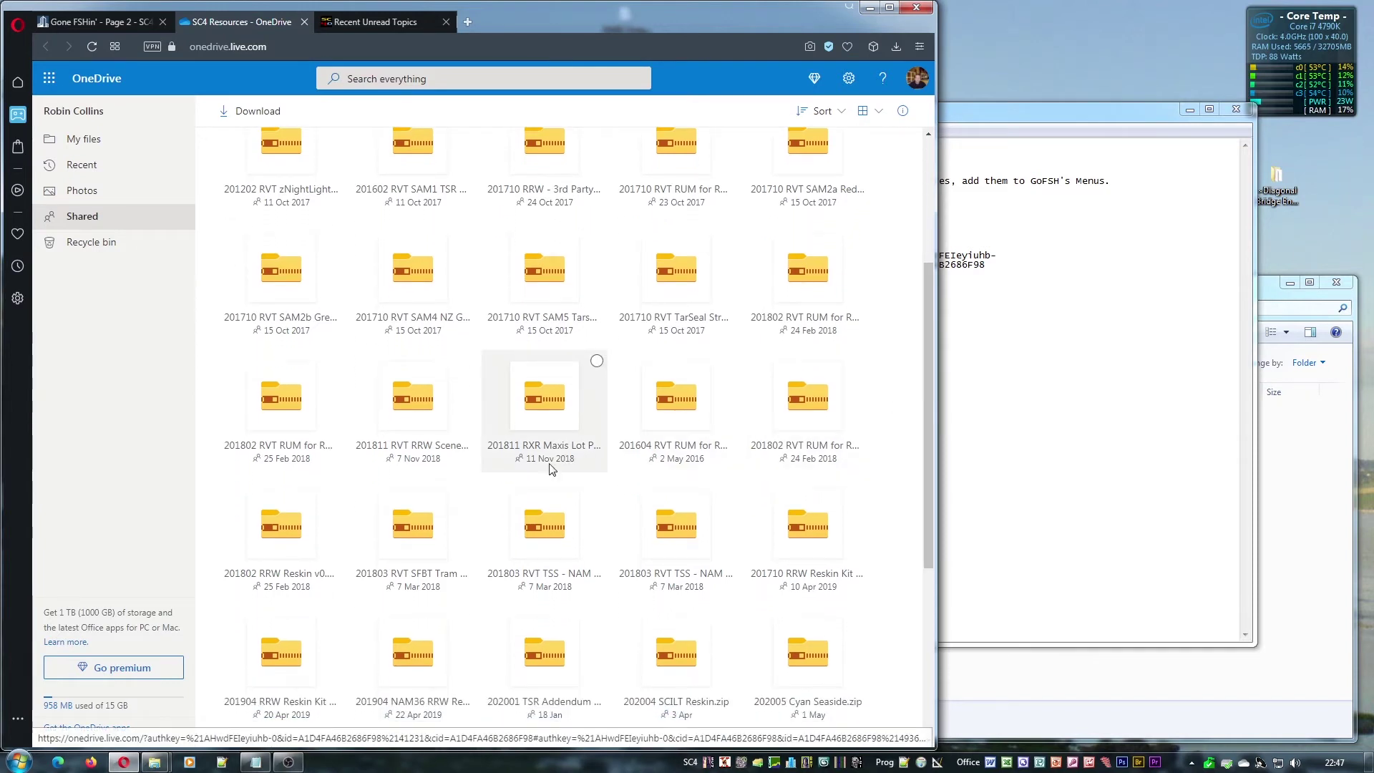
scroll(485, 513, "up", 2)
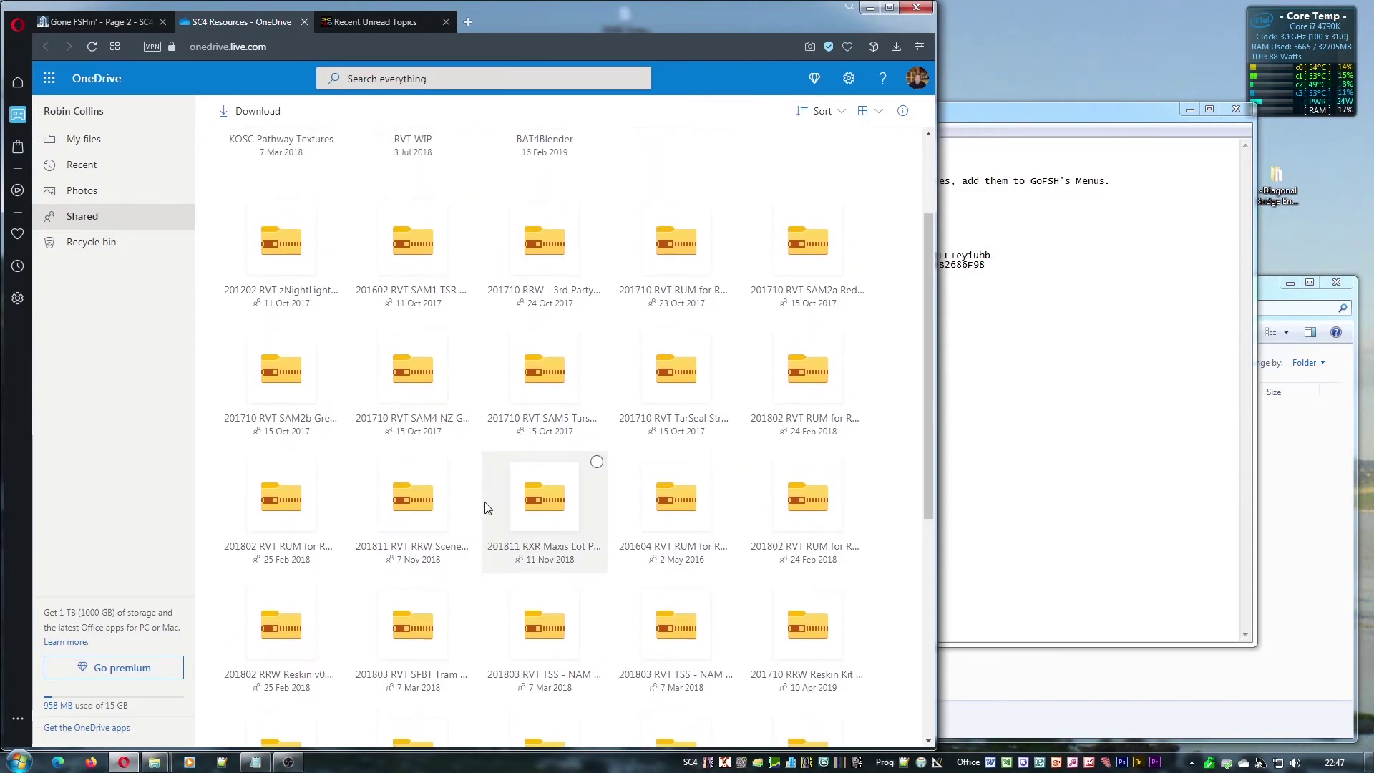
left_click(679, 378)
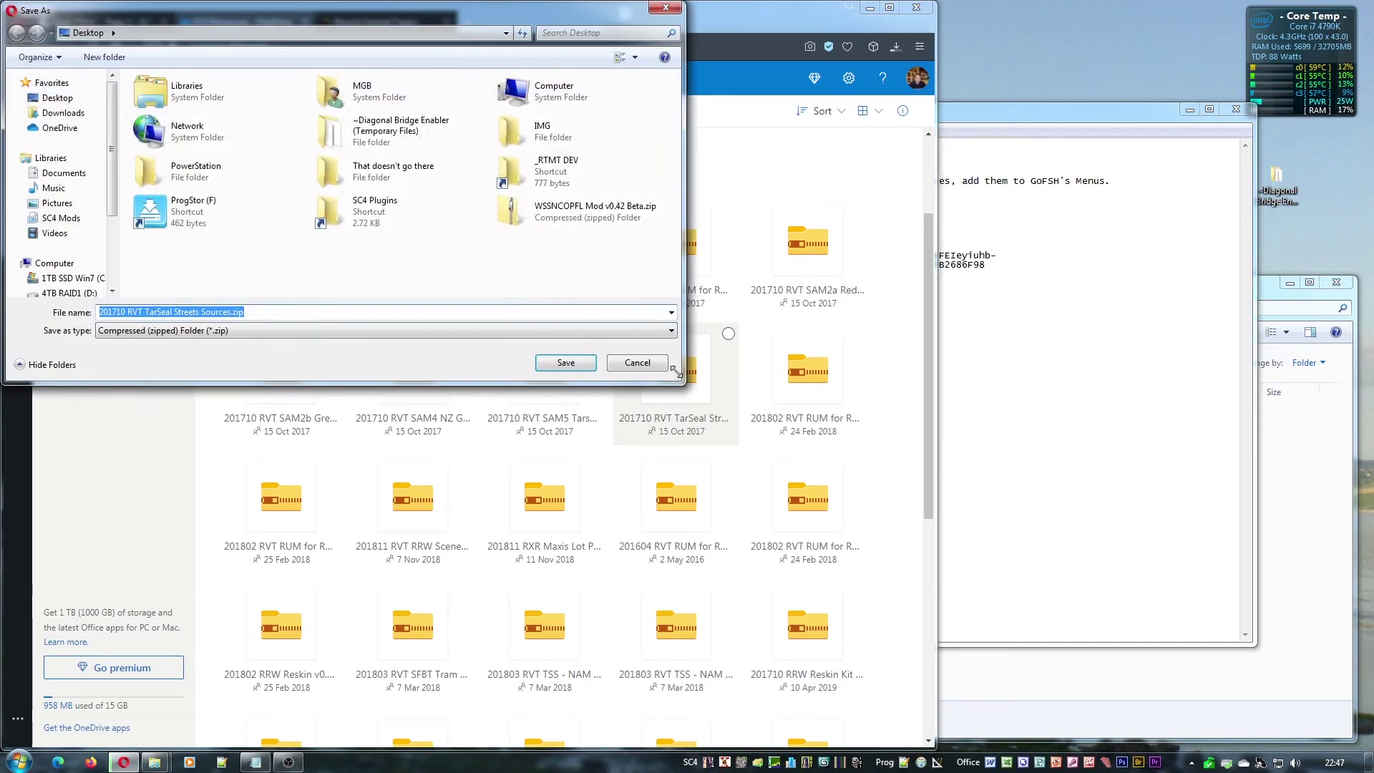
left_click(557, 369)
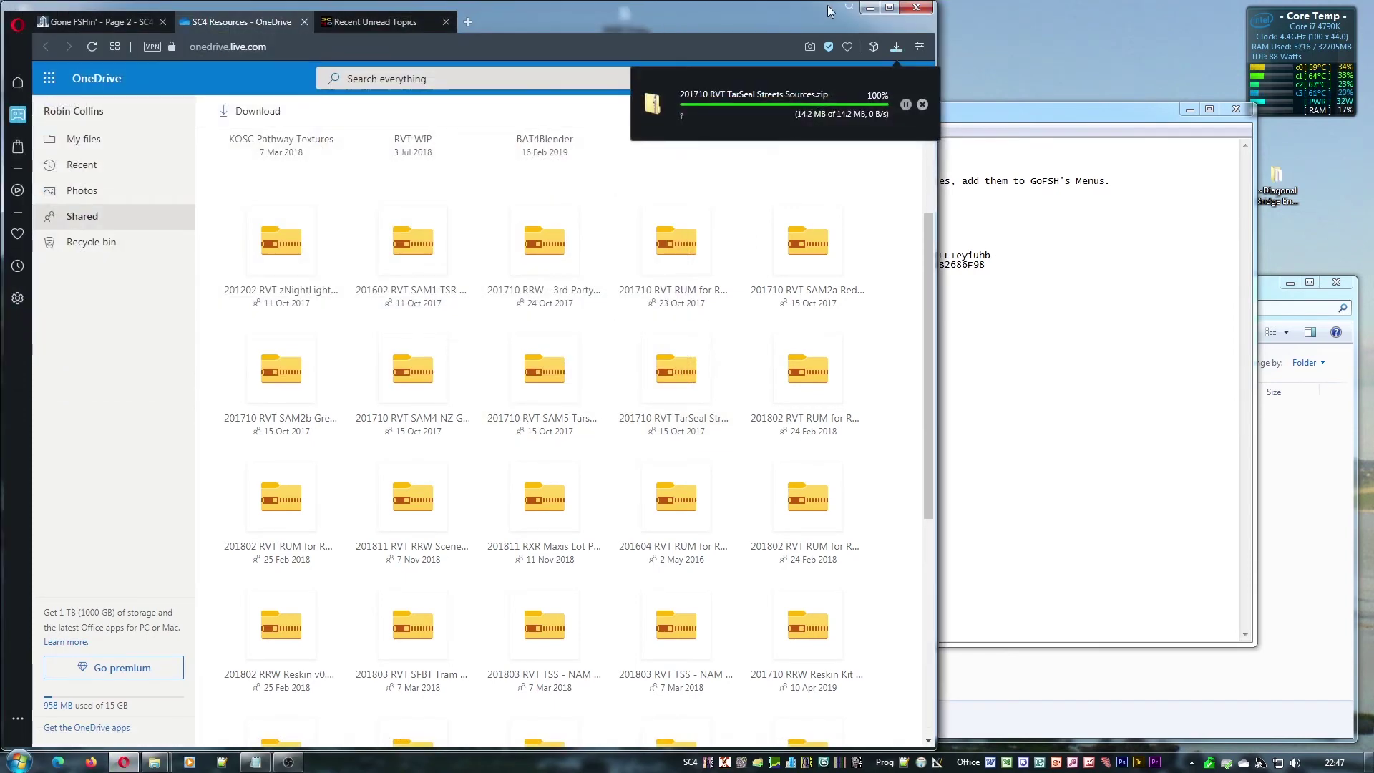
Clear the browser and Notepad out of the way and open the downloaded TarSeal Streets archive beside the GoFSH folder
left_click(869, 8)
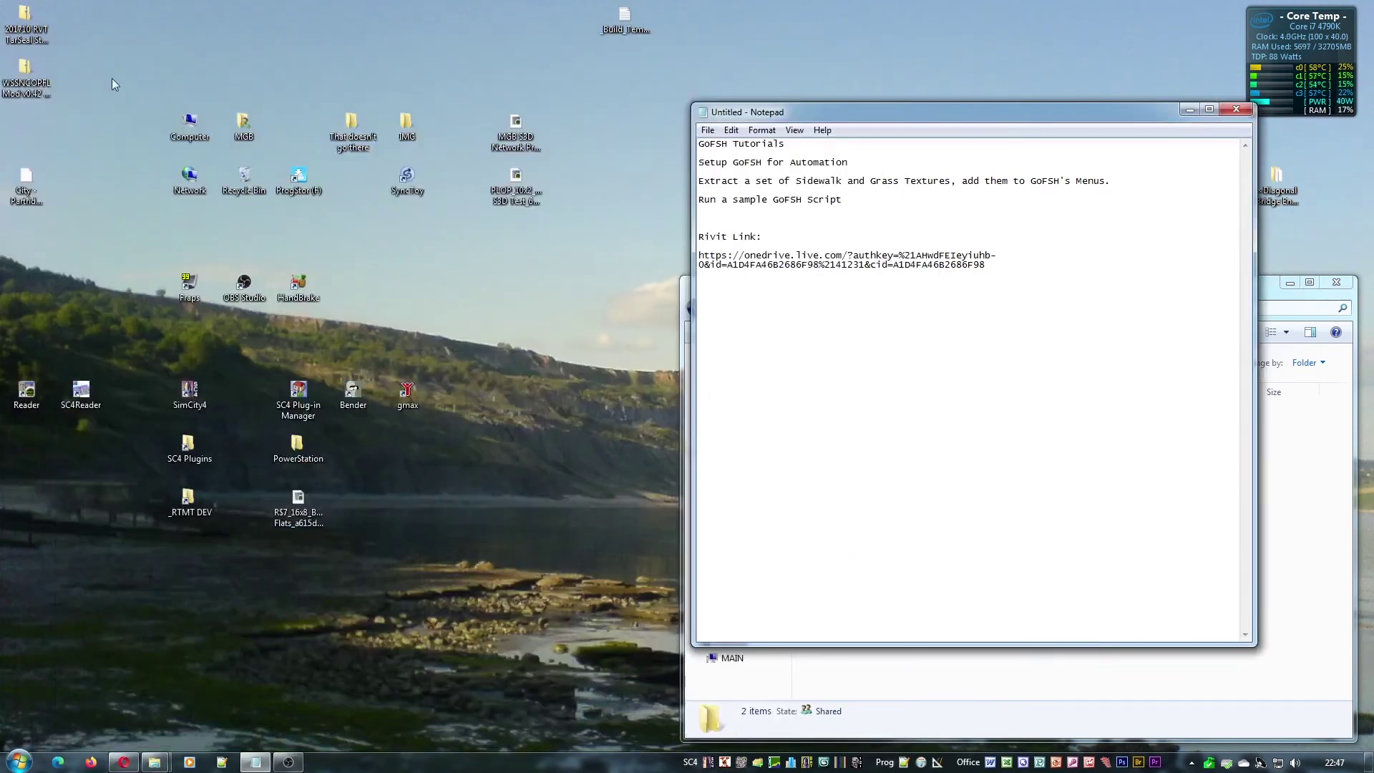
left_click_drag(25, 18, 514, 300)
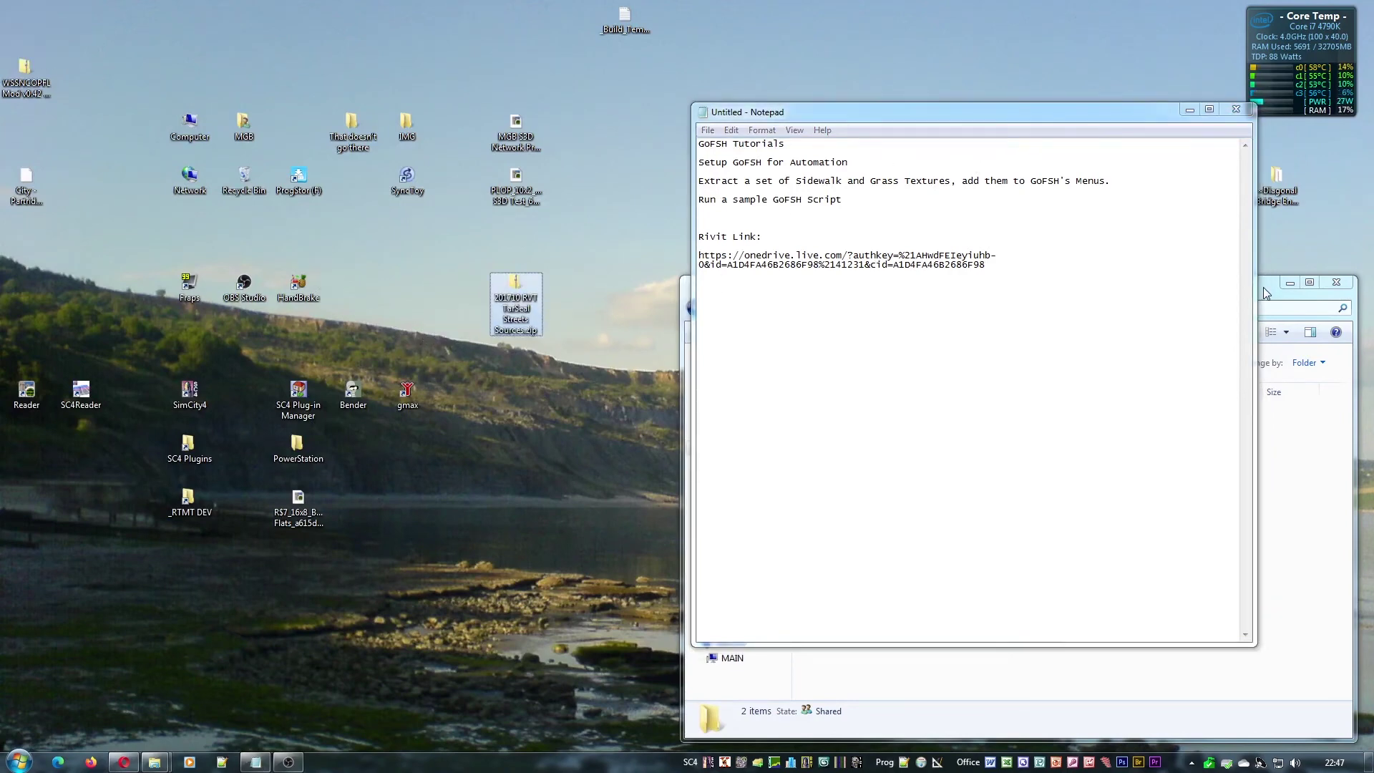
left_click(1185, 113)
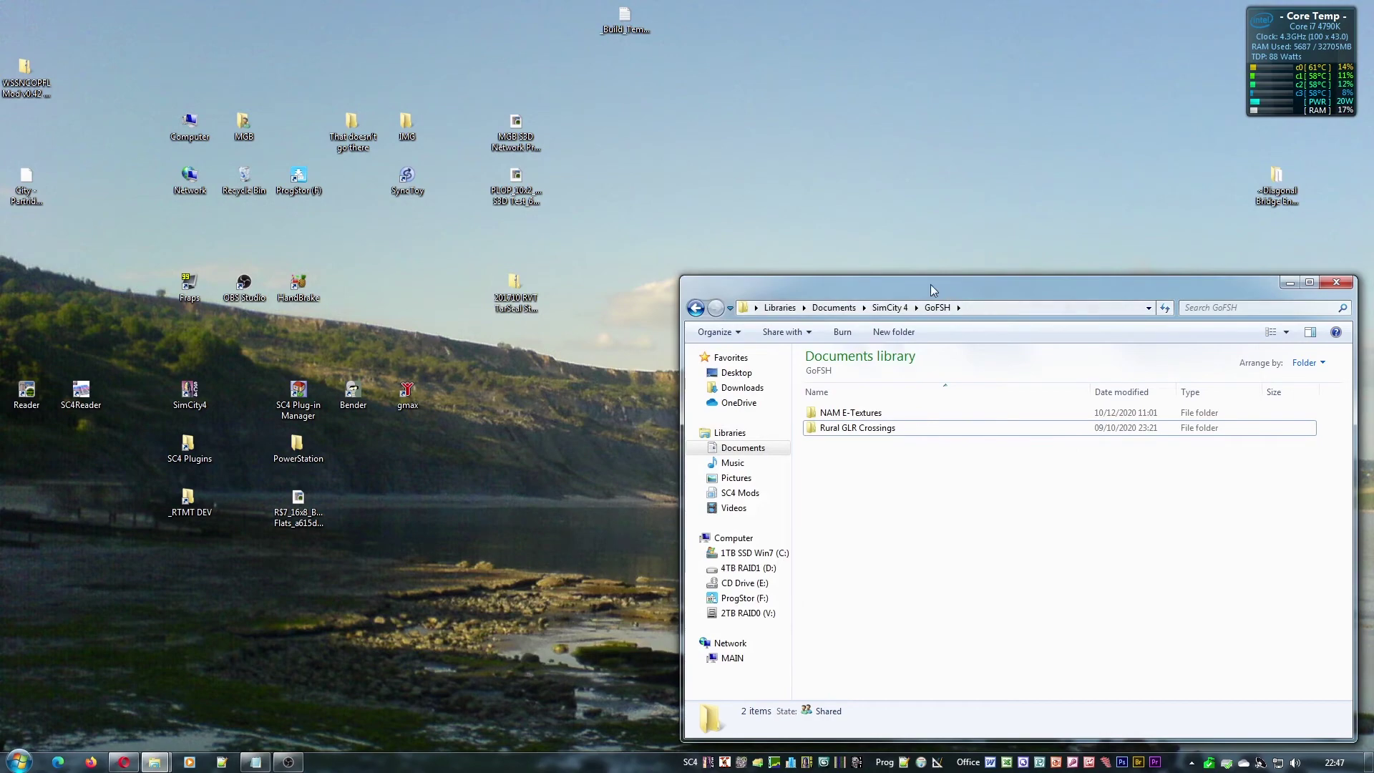
double_click(515, 285)
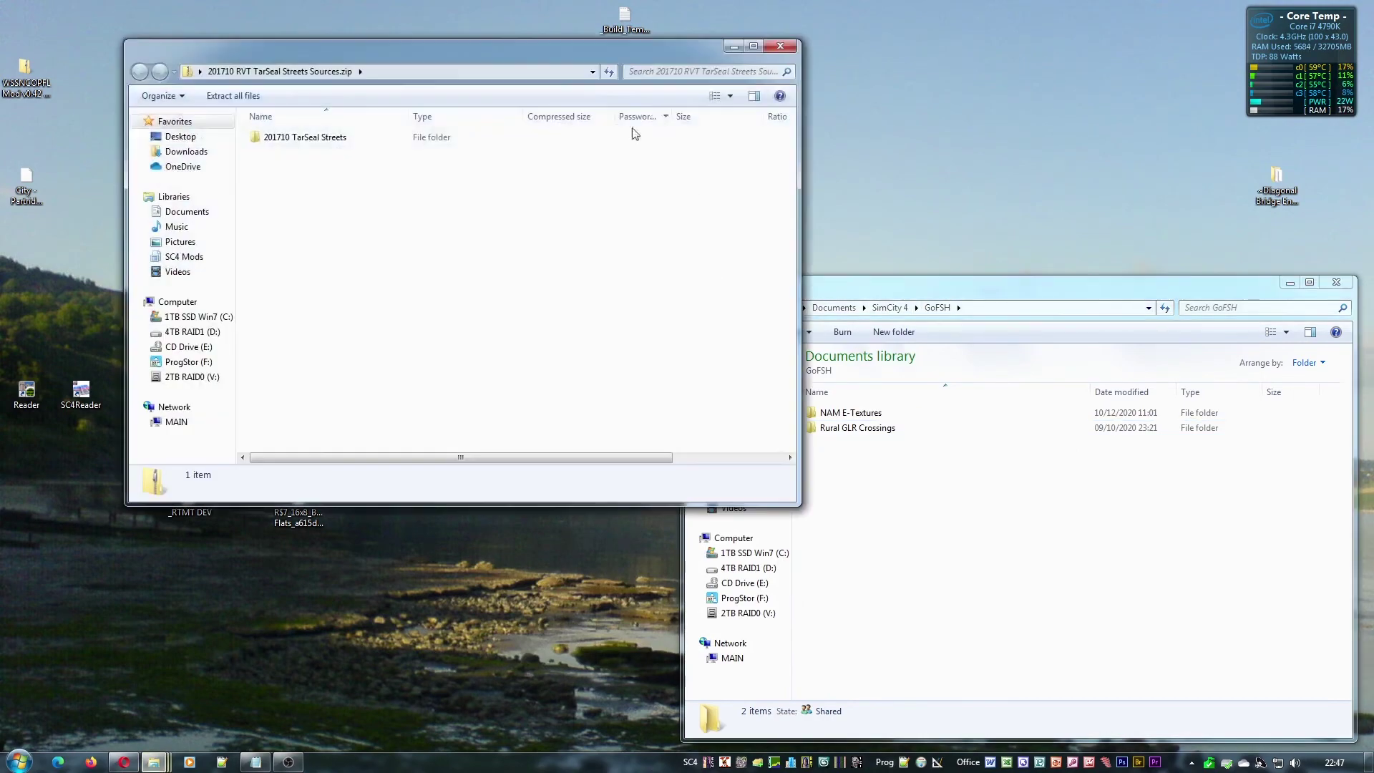
left_click_drag(551, 53, 452, 265)
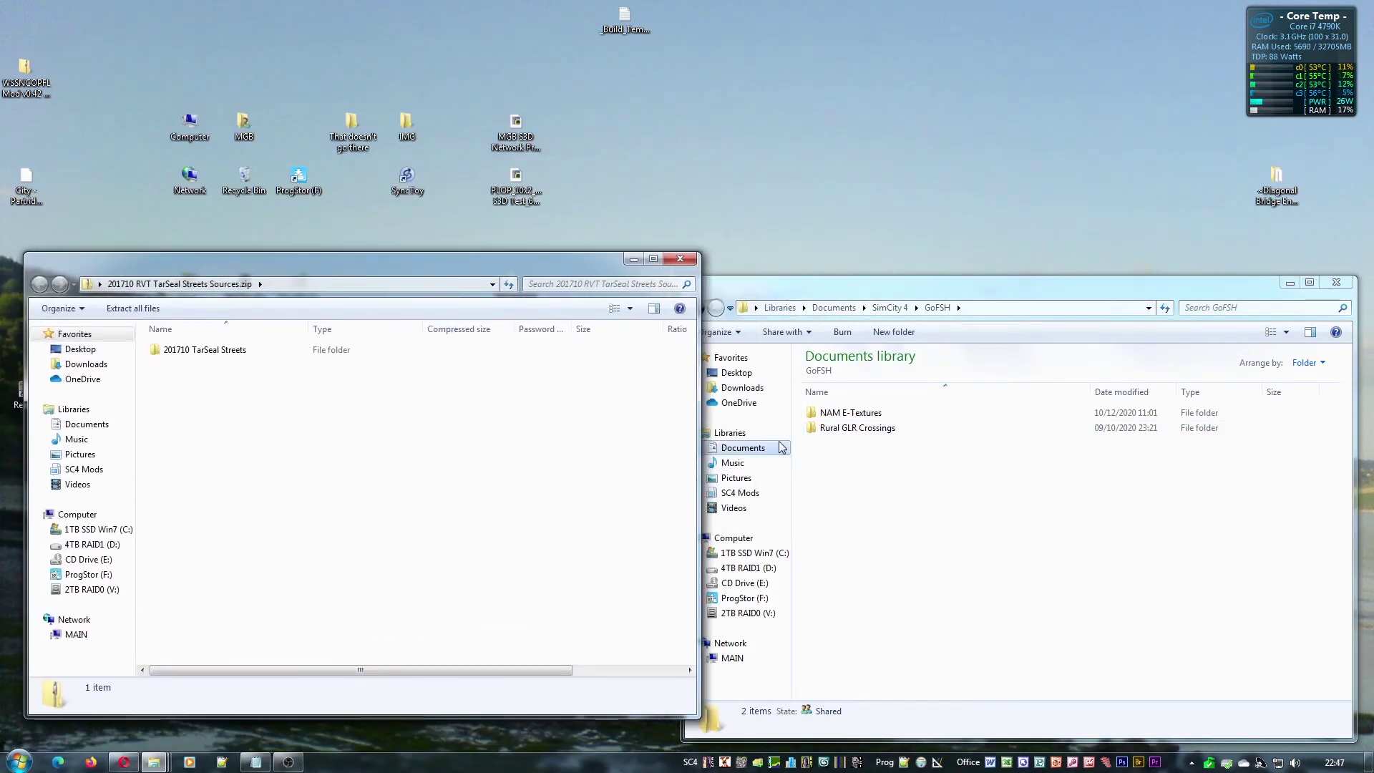
Copy the 201710 TarSeal Streets folder from the archive into the SimCity 4 GoFSH folder
left_click(178, 351)
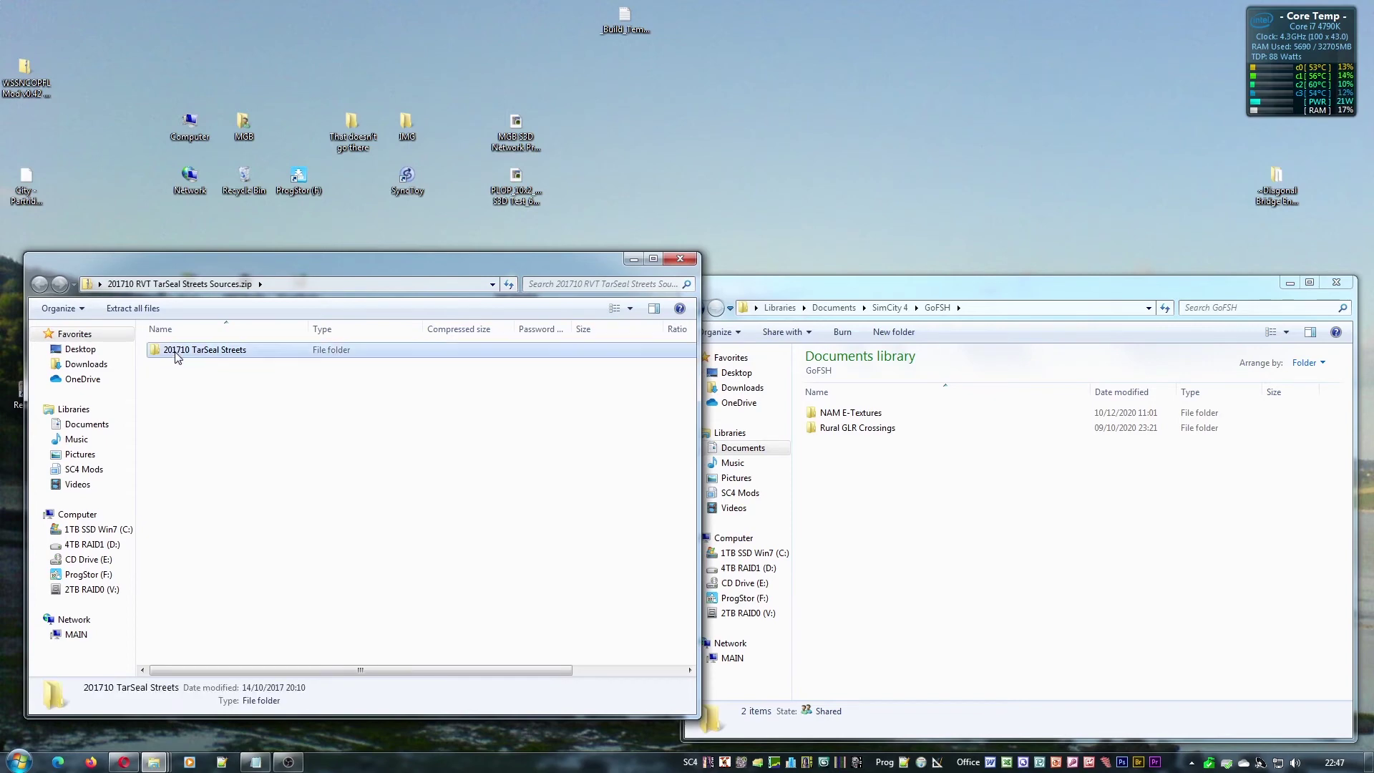
left_click_drag(186, 356, 843, 501)
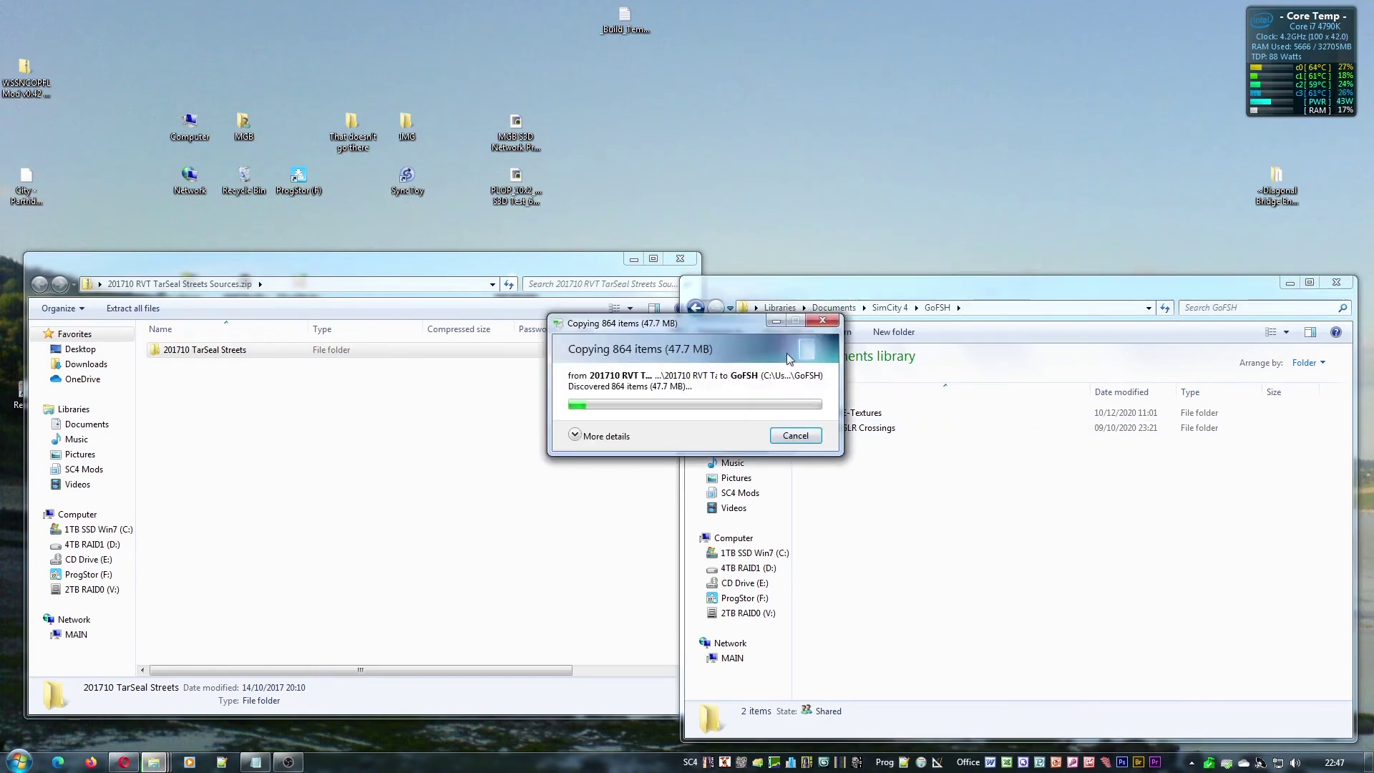
left_click_drag(744, 323, 562, 215)
Check where the GoFSH folder sits relative to Plugins in the SimCity 4 documents folder
left_click(885, 308)
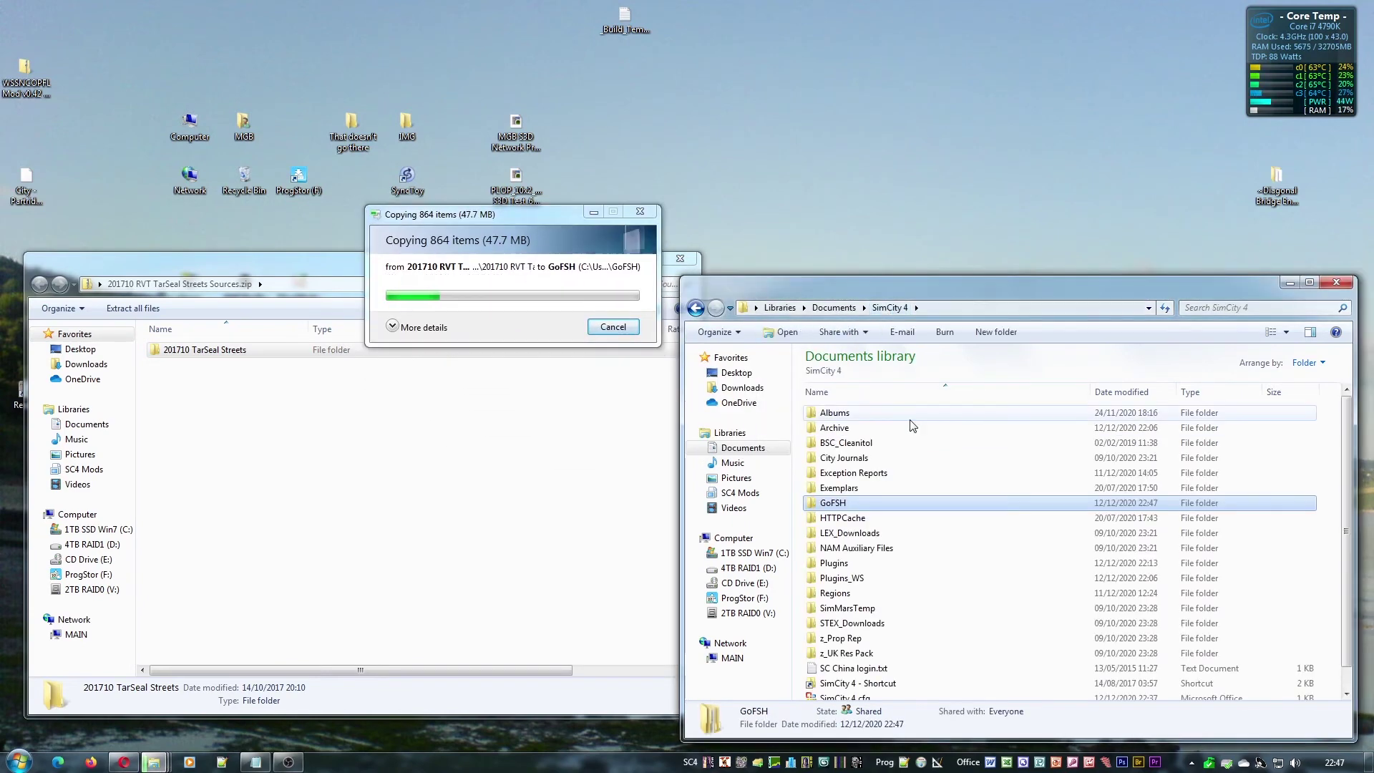
left_click(857, 565)
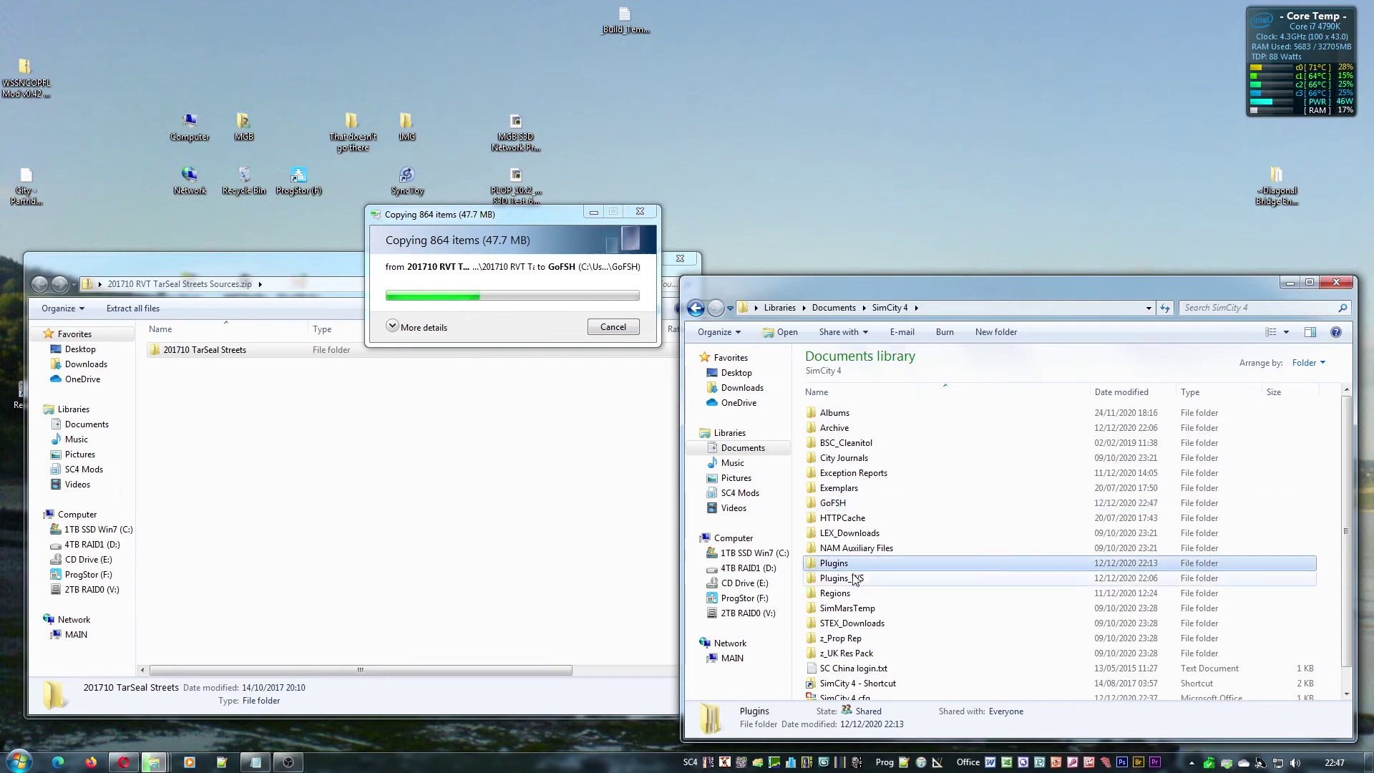
left_click(852, 593)
left_click(855, 563)
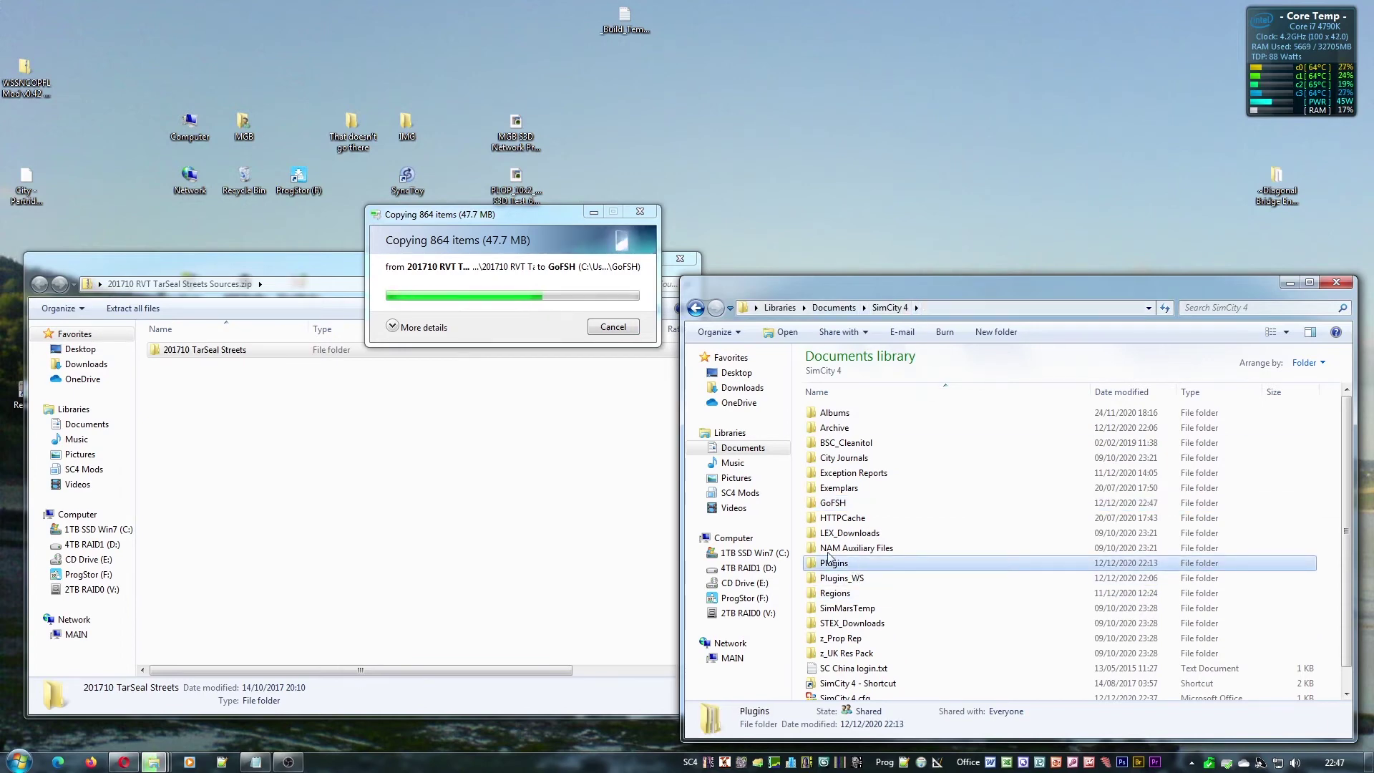
left_click(872, 504)
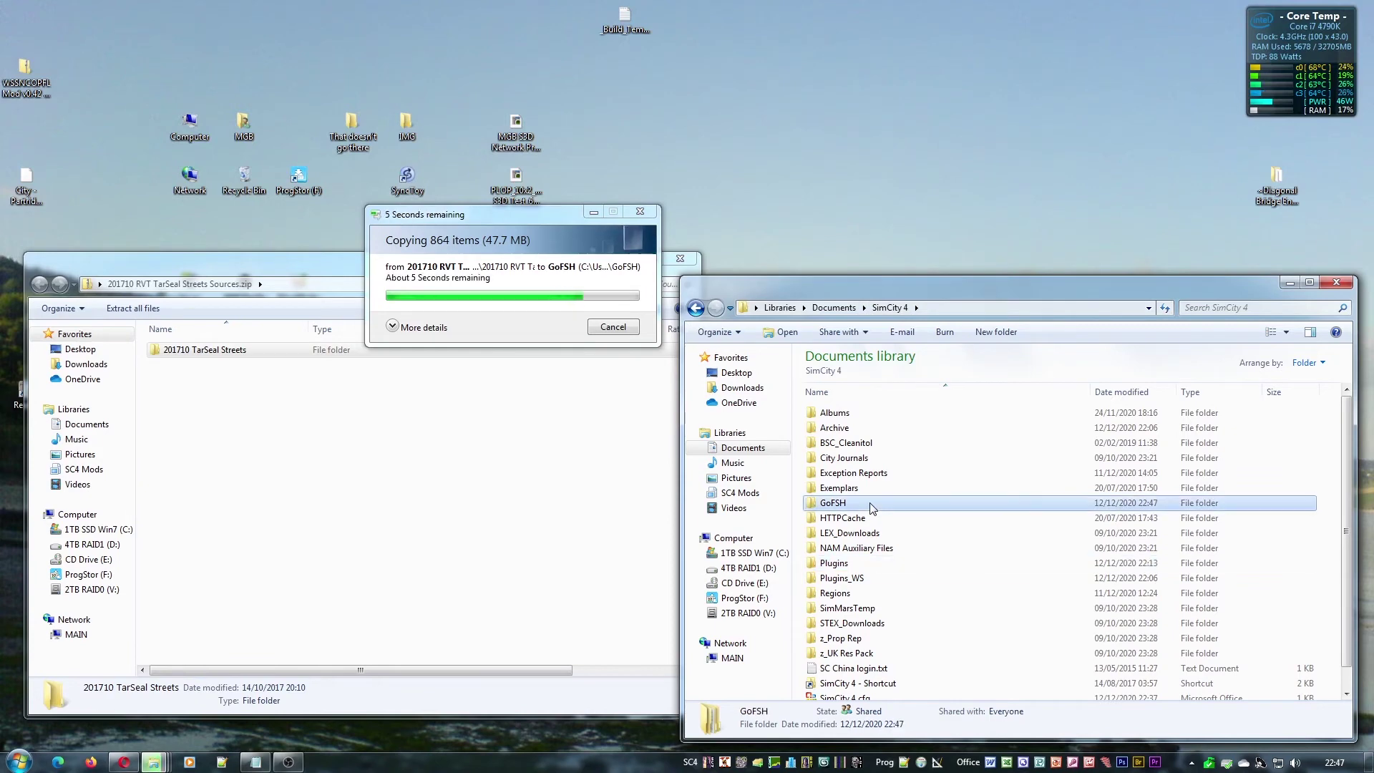
Open the copied 201710 TarSeal Streets folder inside GoFSH and look through its subfolders
double_click(872, 505)
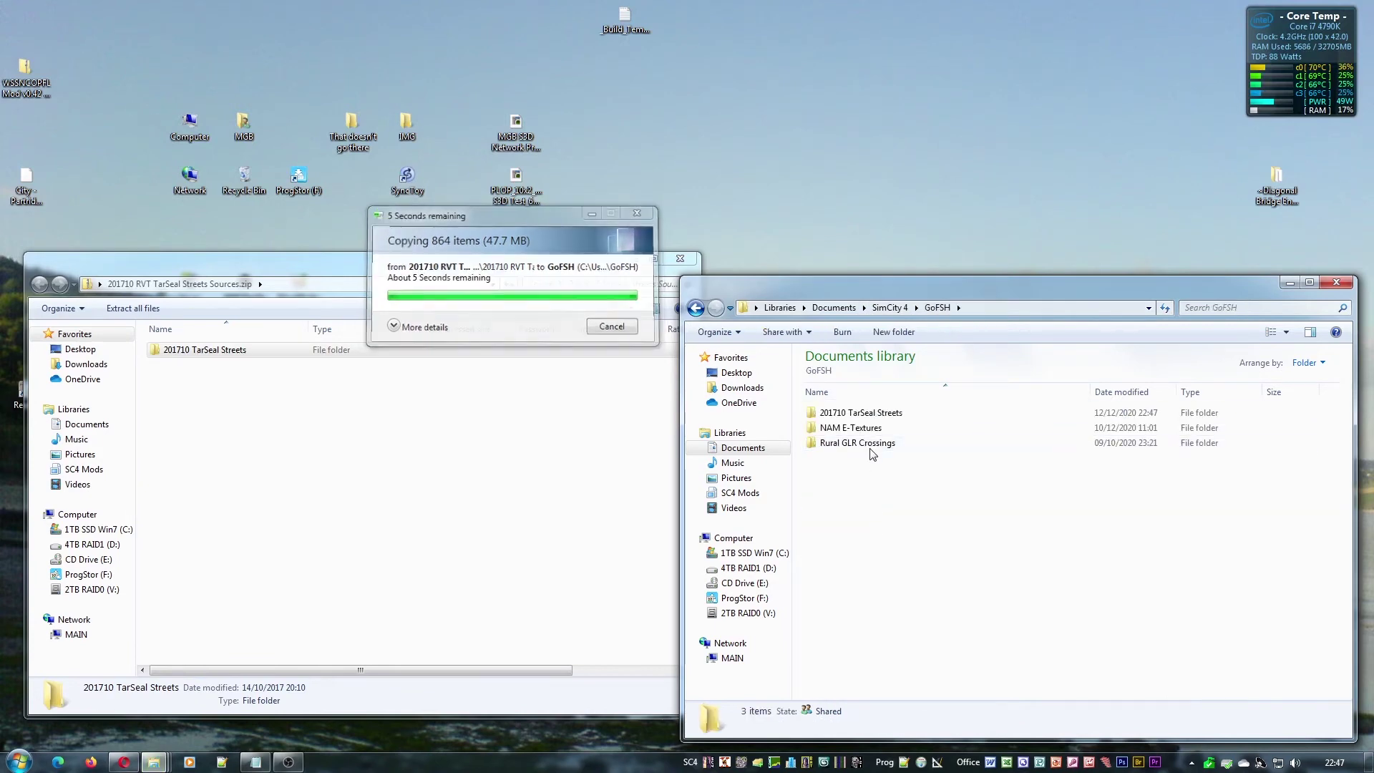
double_click(869, 416)
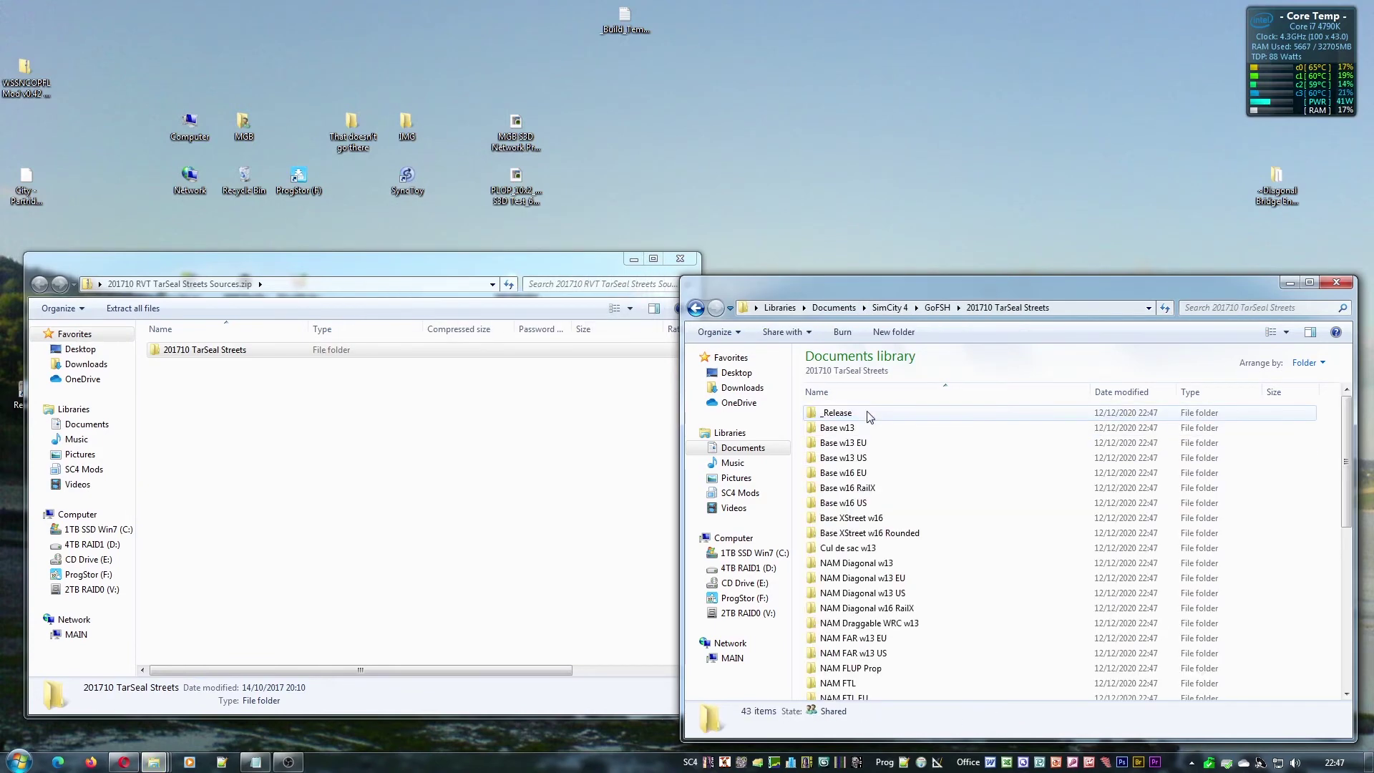
scroll(959, 576, "down", 8)
scroll(964, 593, "up", 8)
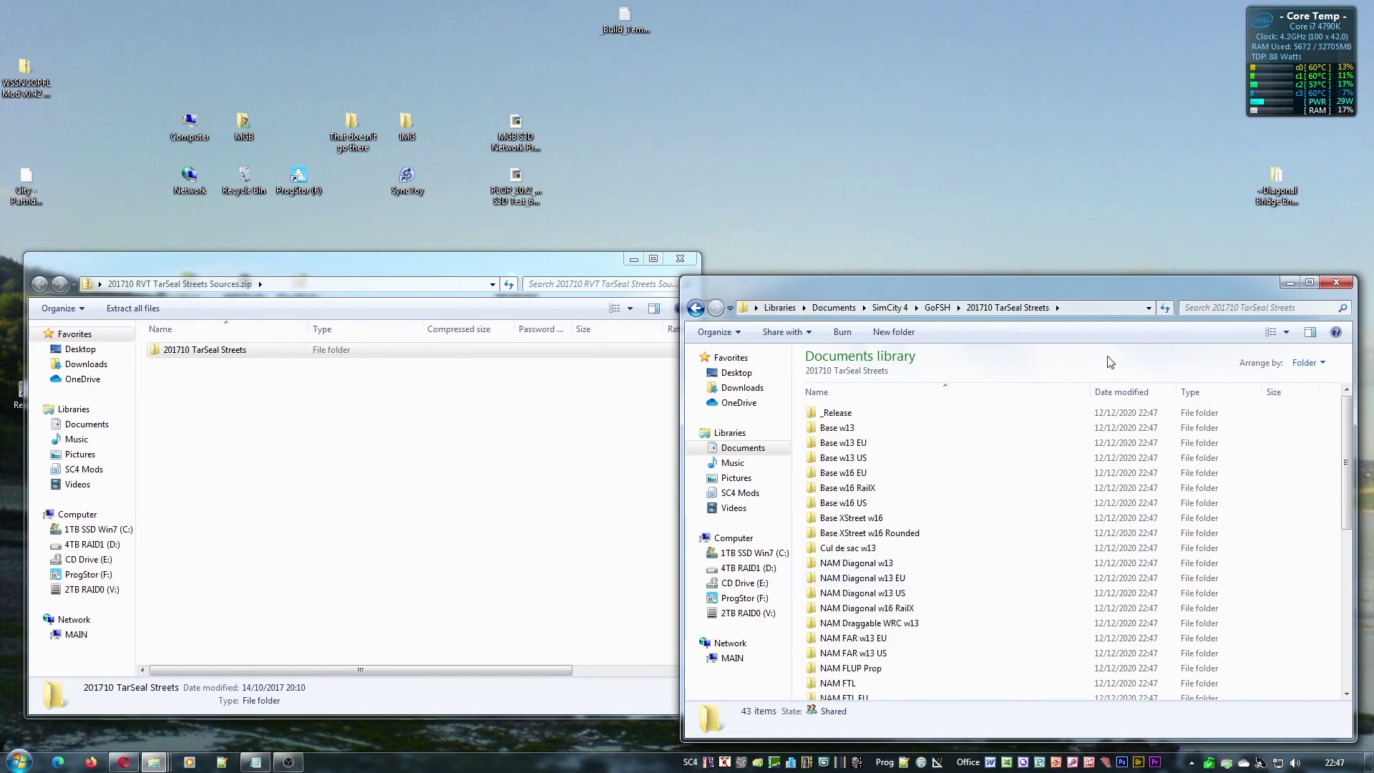
Copy the full path of the 201710 TarSeal Streets folder and close the archive window
left_click(1094, 302)
key("super+c")
right_click(911, 311)
left_click(943, 362)
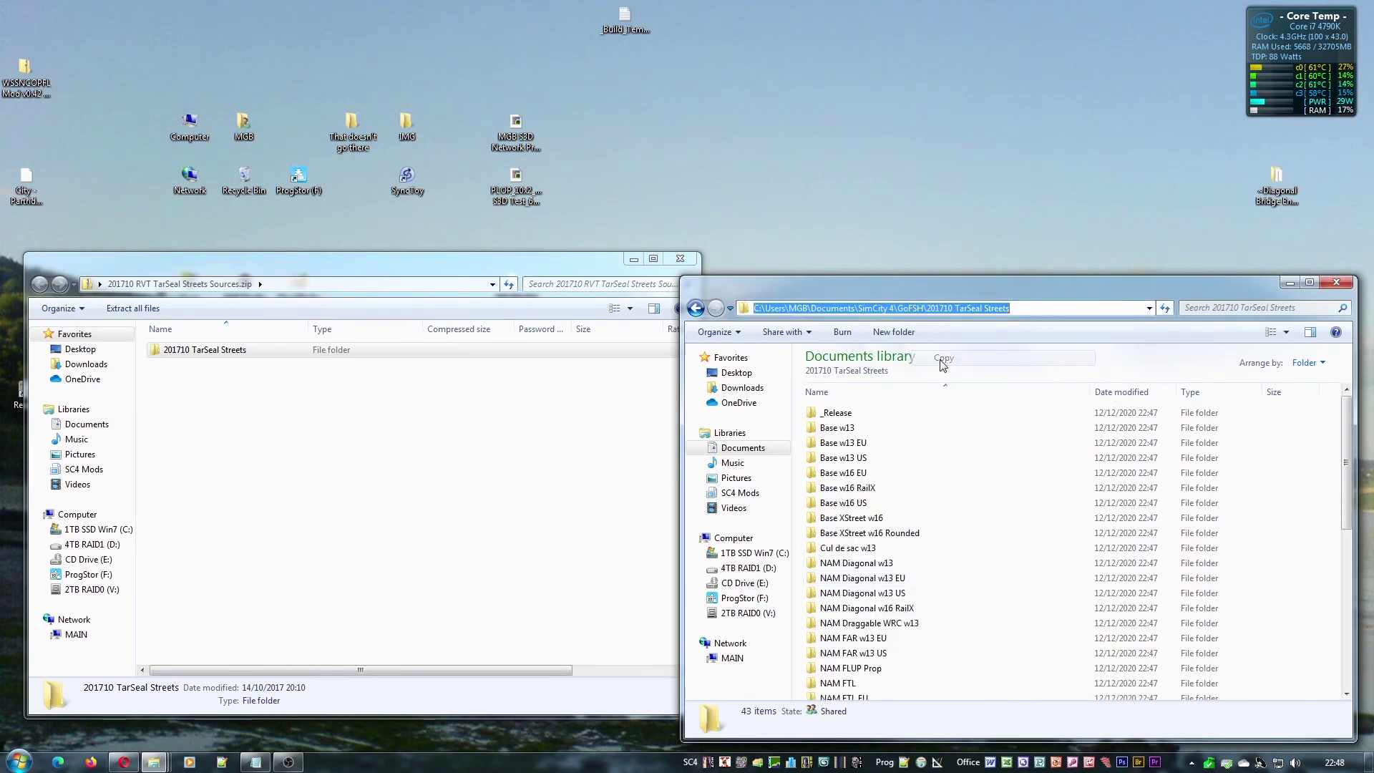
left_click(678, 259)
left_click_drag(893, 300, 867, 274)
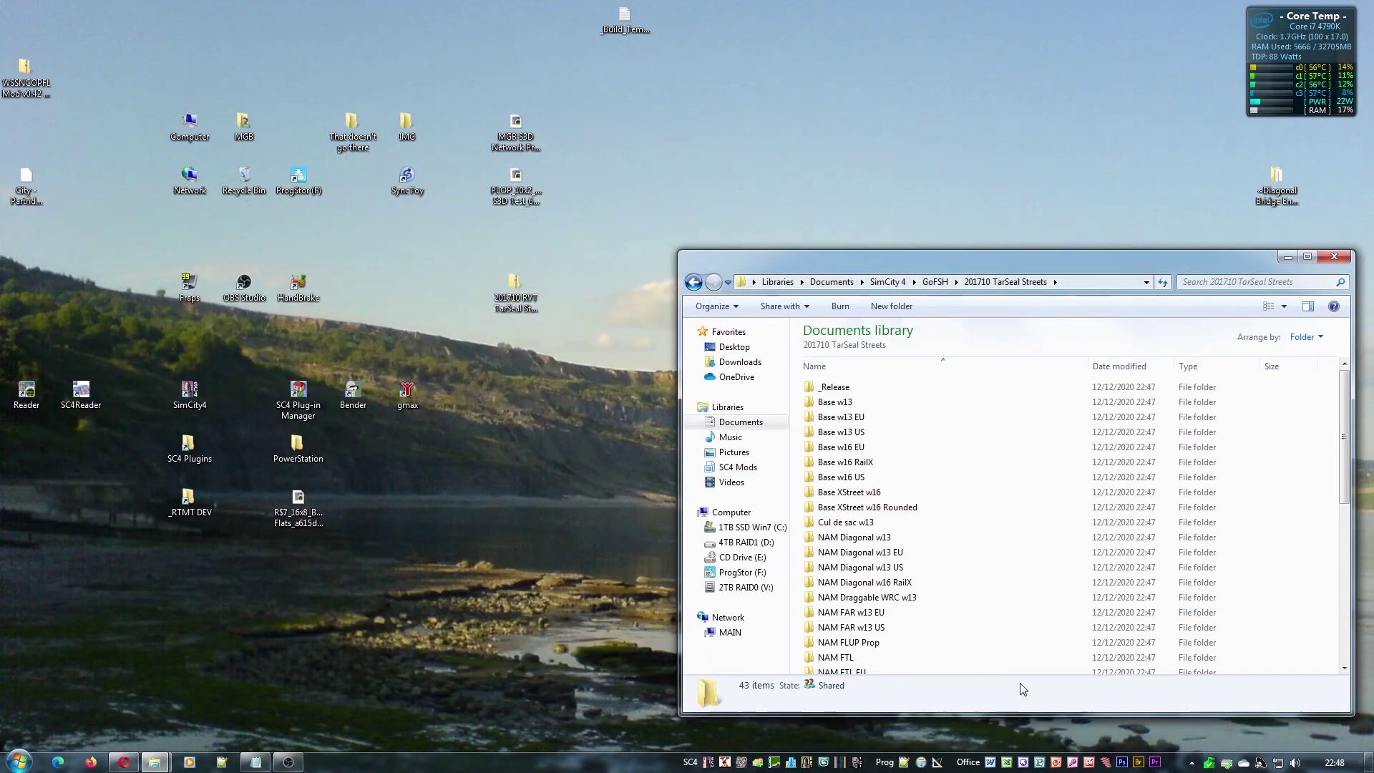
Start GoFSH and open its script processor, arranging both windows beside the TarSeal Streets folder
left_click(1112, 763)
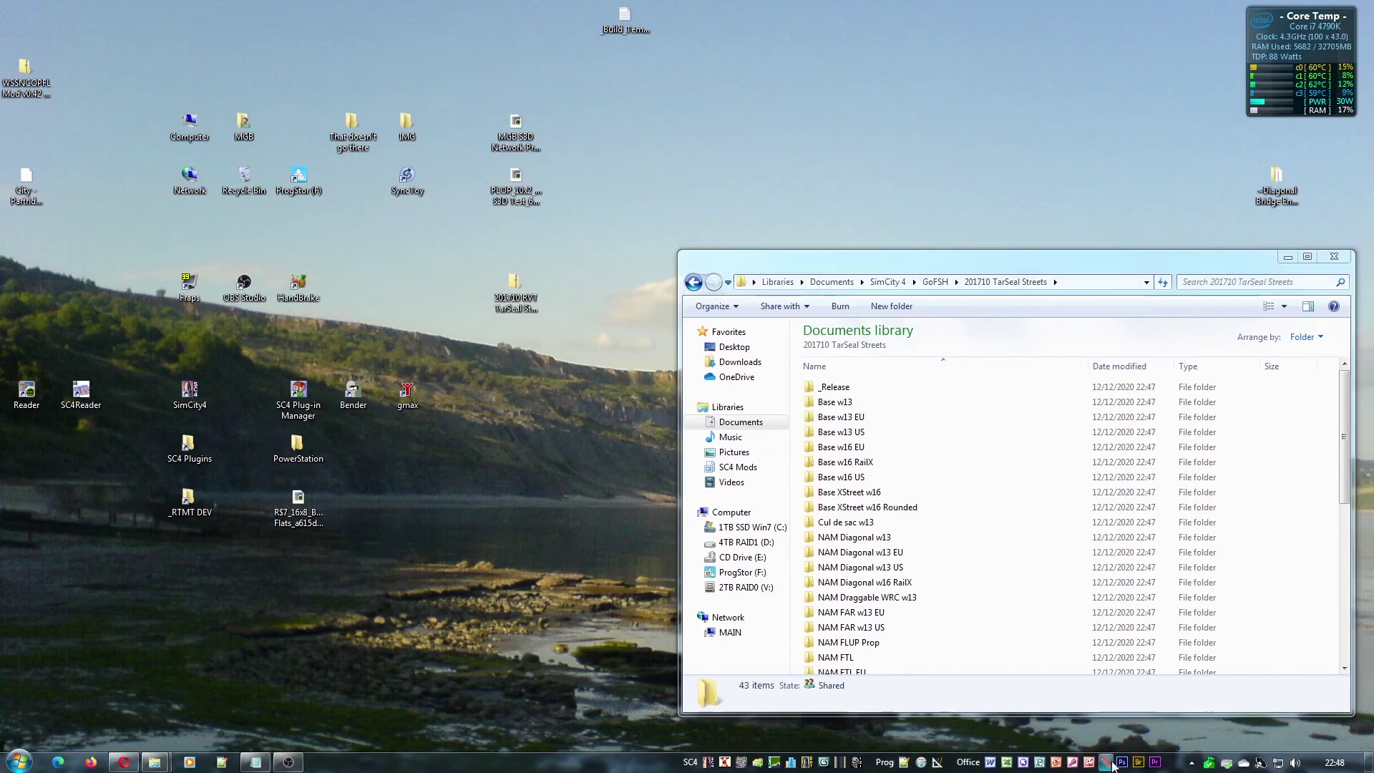
left_click_drag(714, 161, 286, 20)
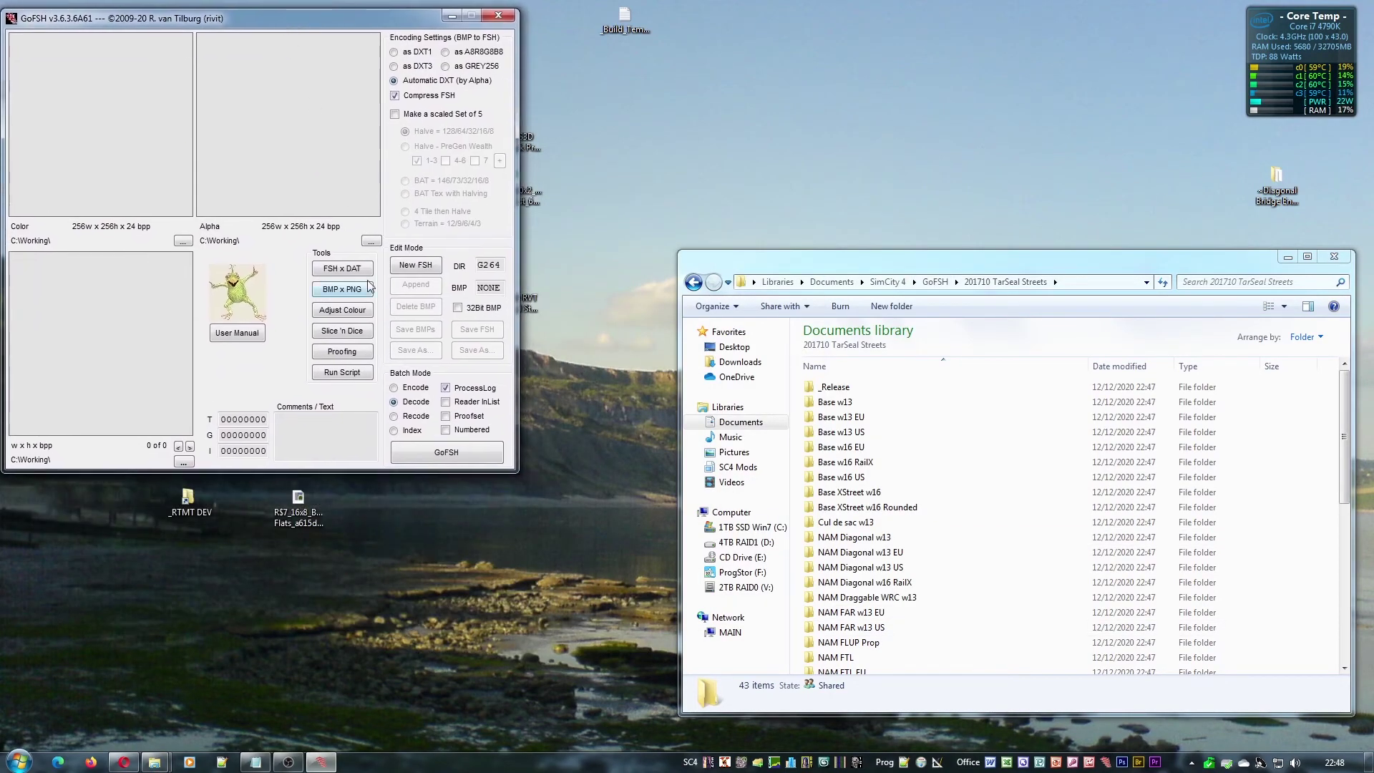
left_click(358, 371)
left_click_drag(410, 22, 397, 246)
Load MakeAll and Package.txt from the copied 201710 TarSeal Streets path as the script build file
left_click(251, 668)
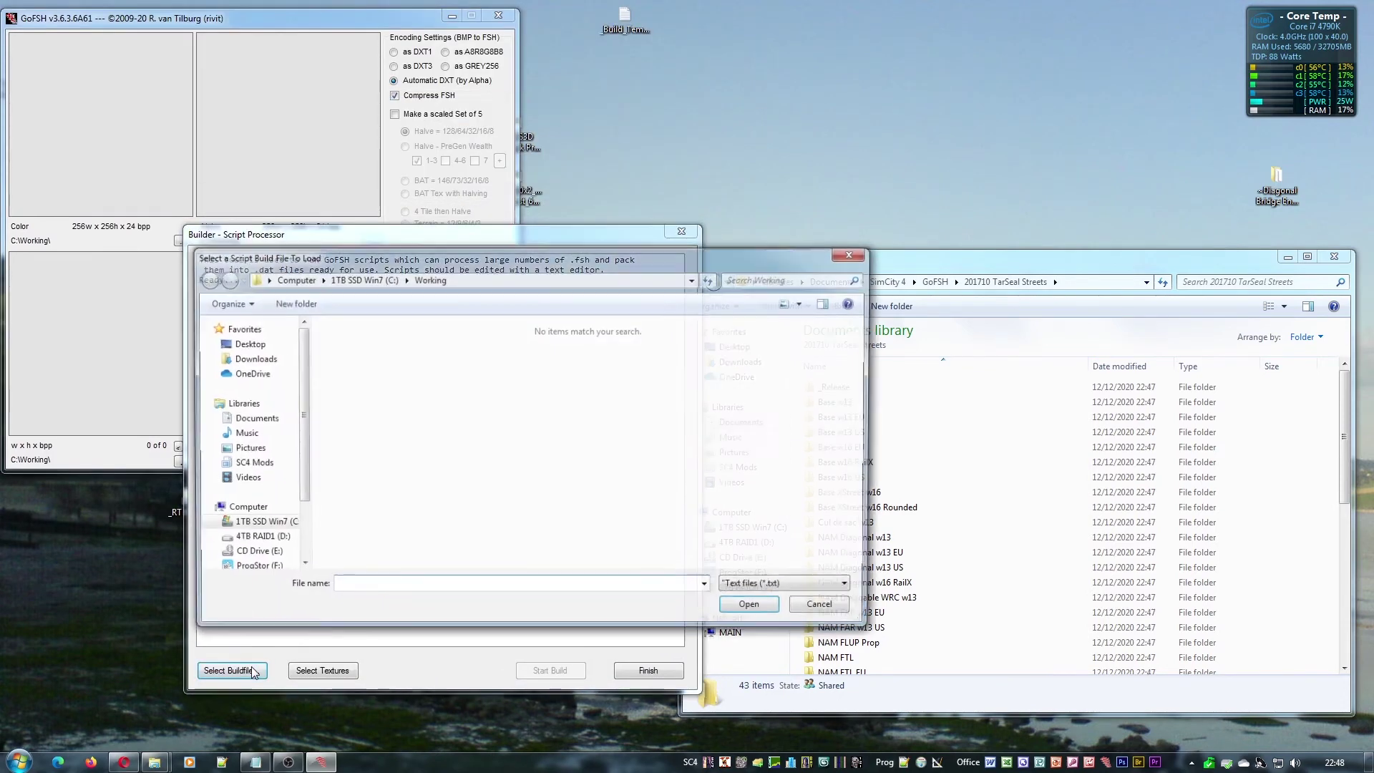
right_click(393, 589)
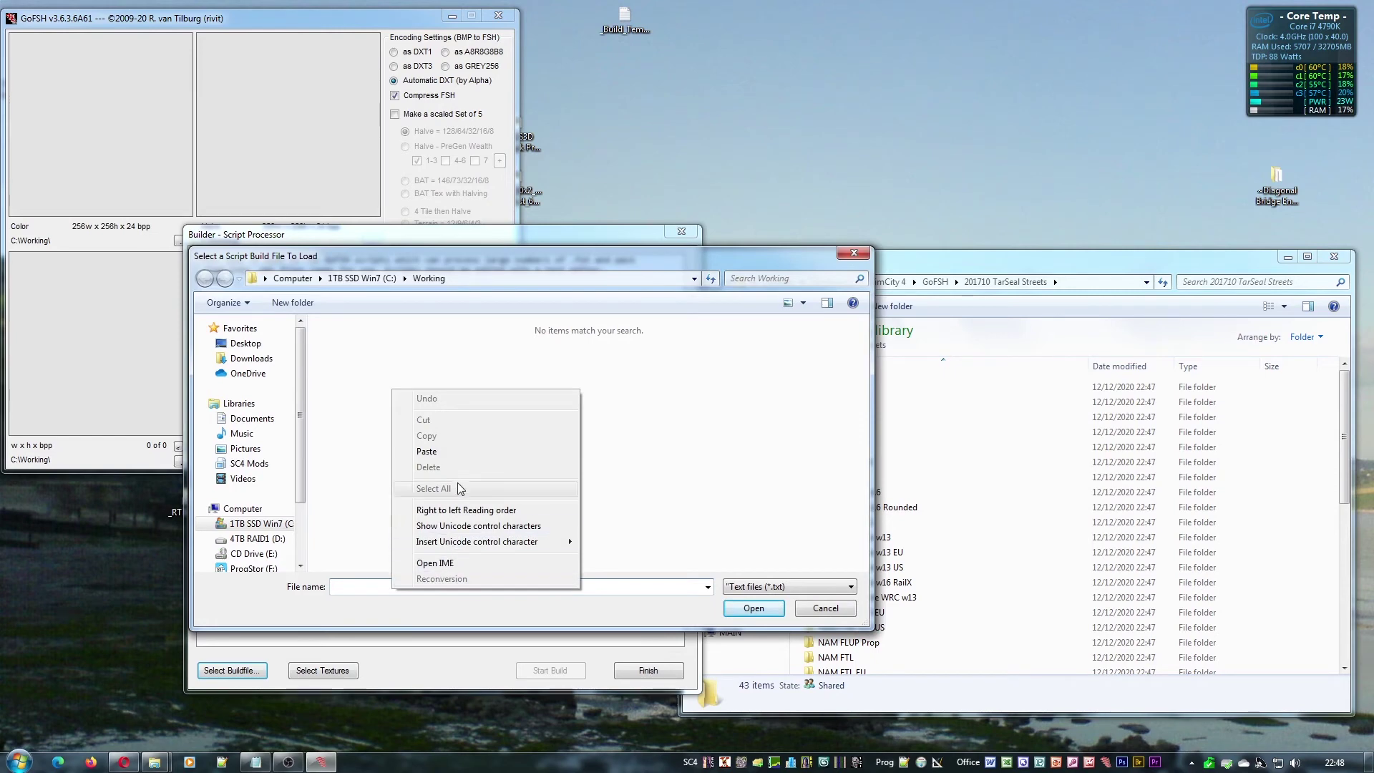
left_click(421, 462)
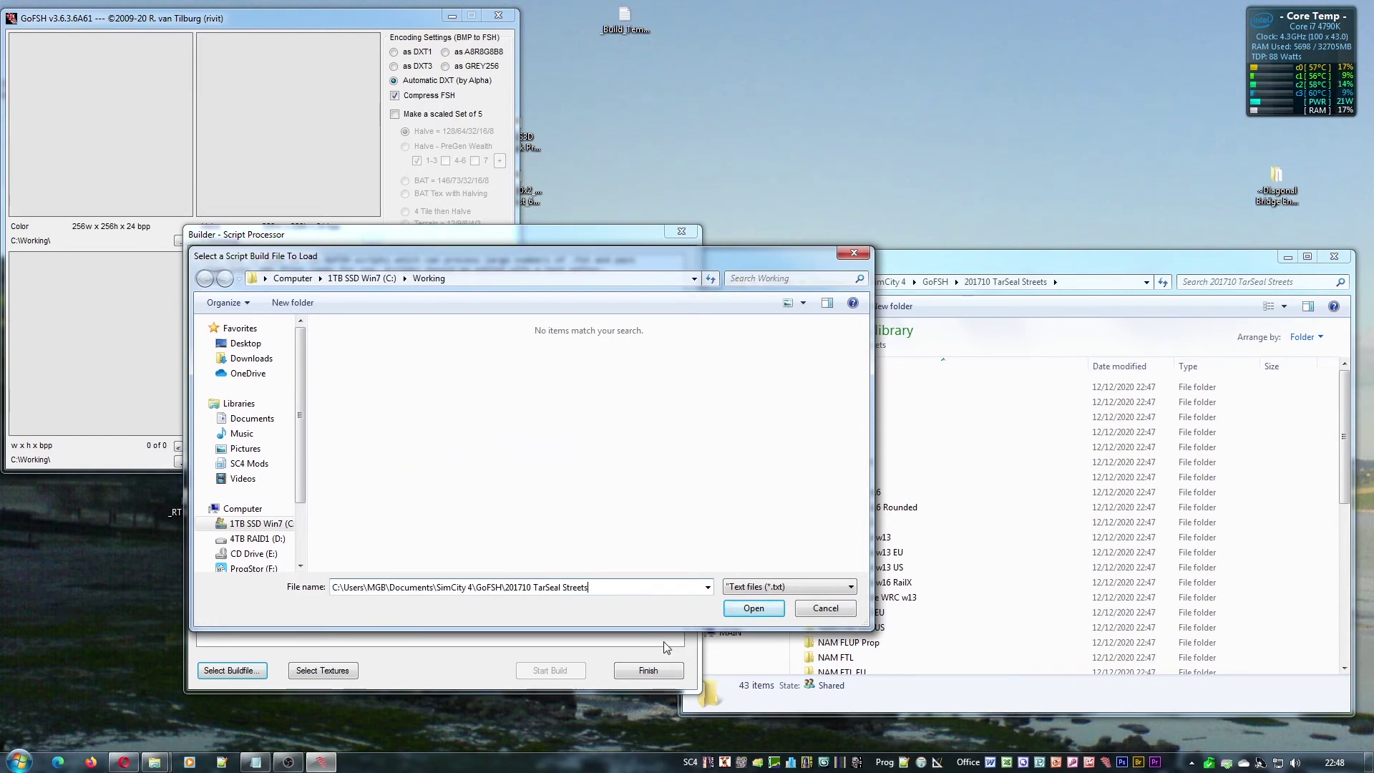
key("Return")
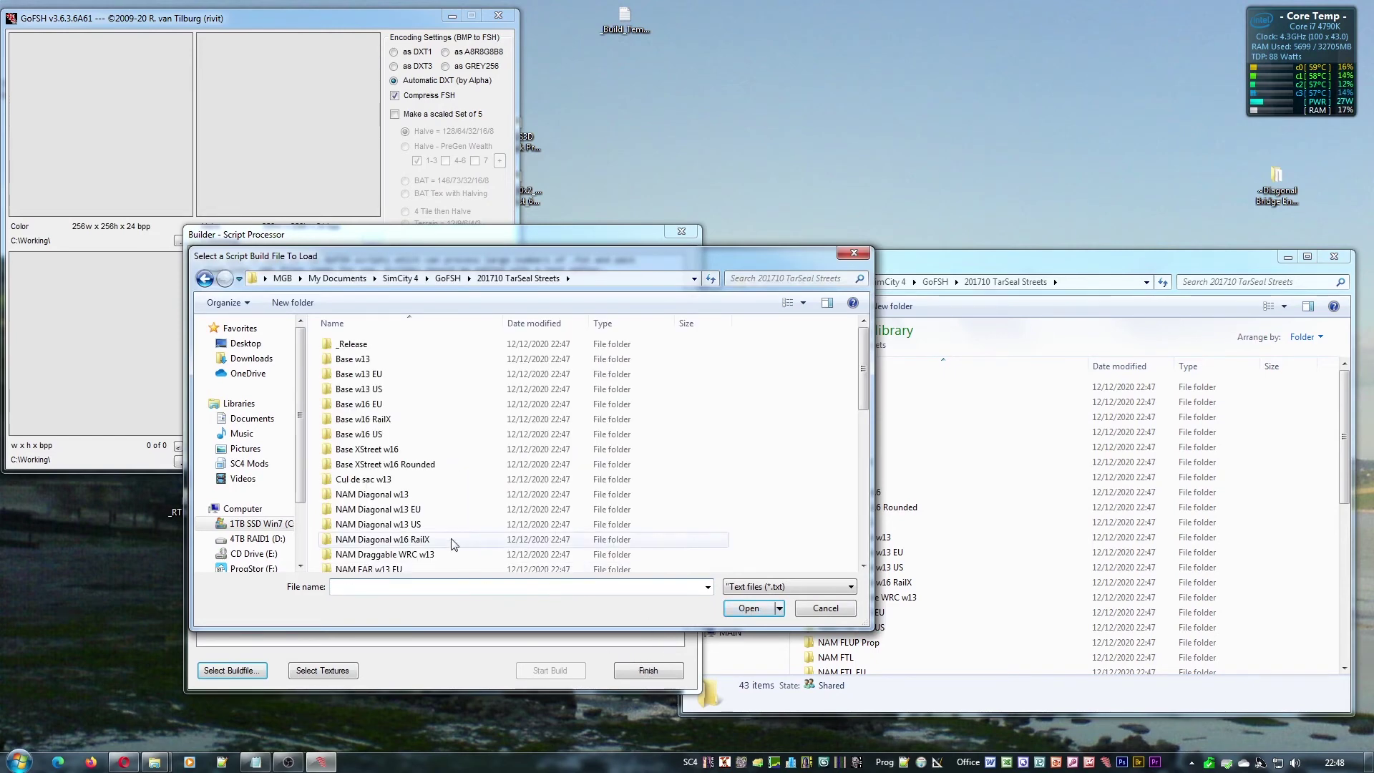
scroll(453, 544, "down", 9)
left_click(445, 555)
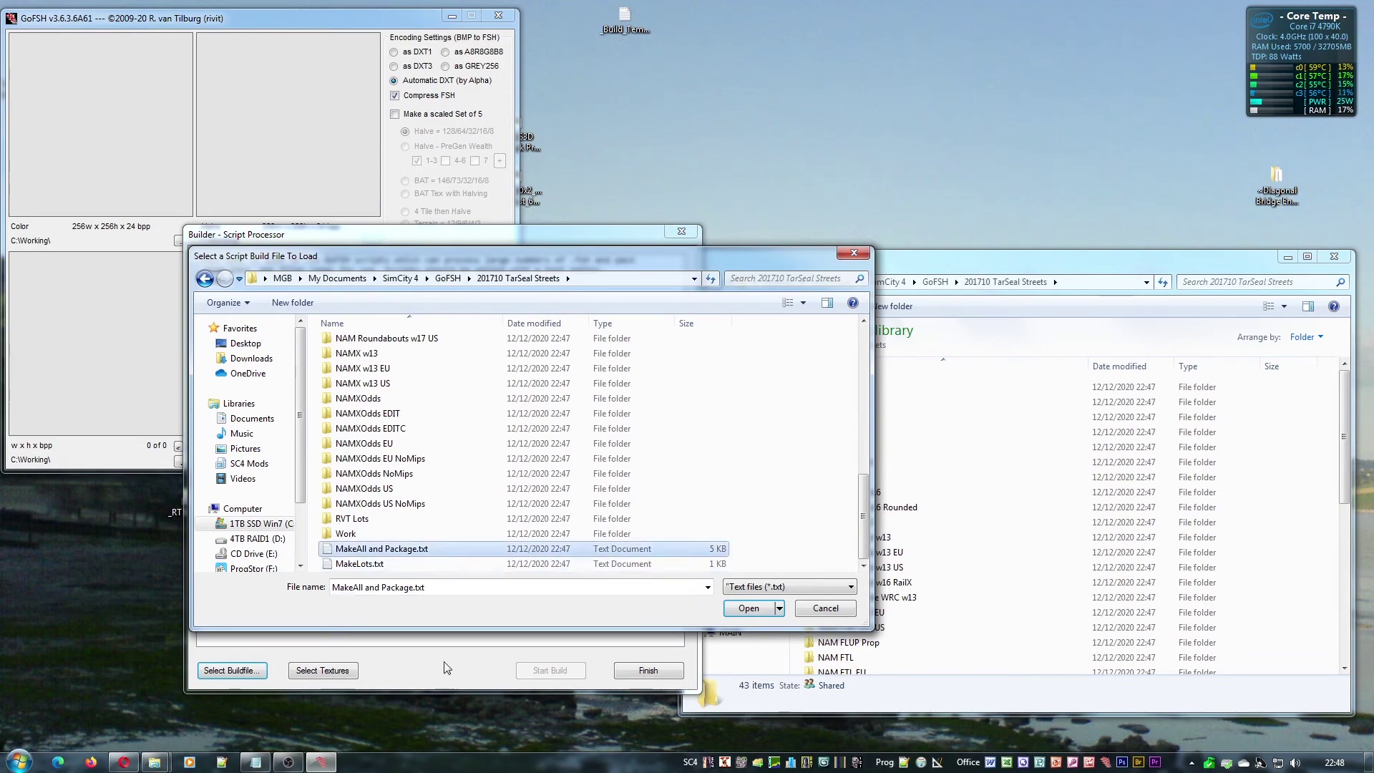
double_click(387, 552)
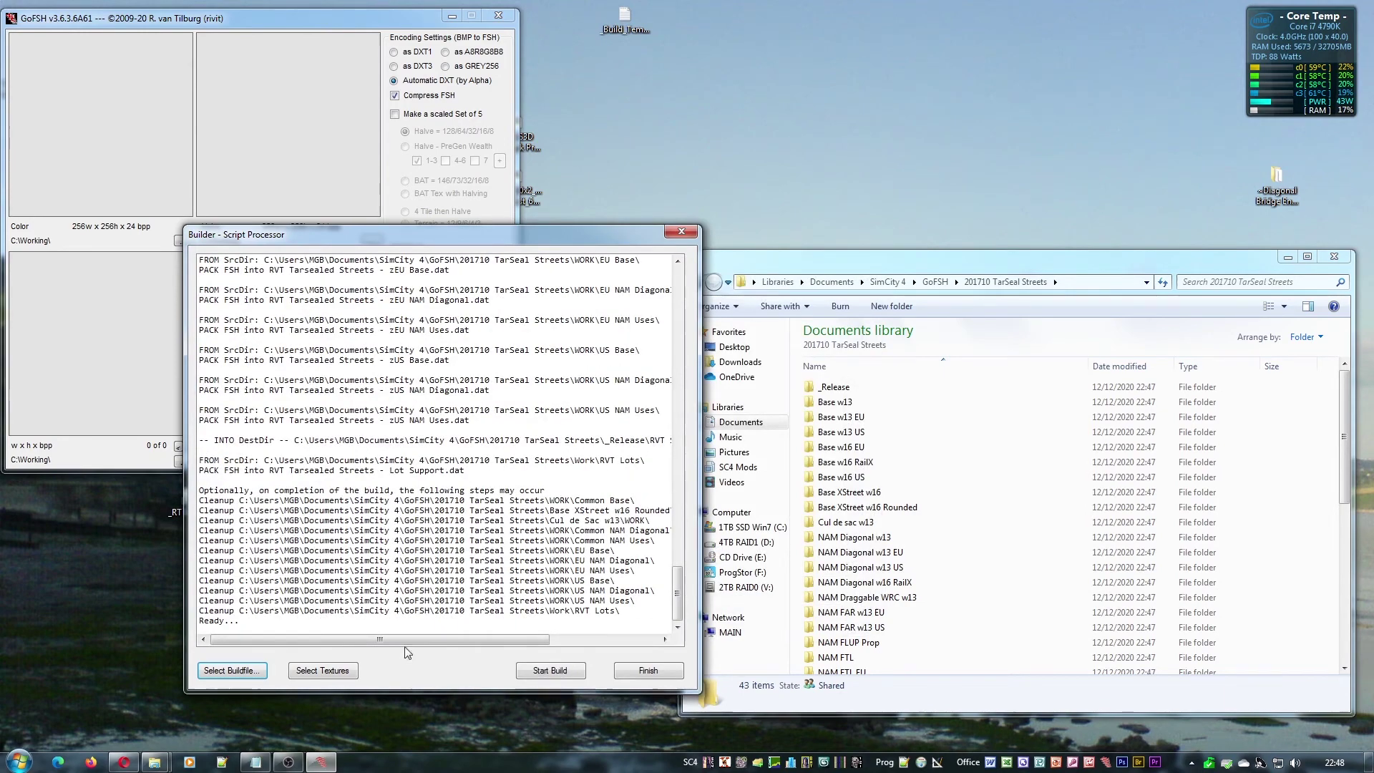
Set the build's grass and dirt textures to G-SuddenValley and its paving textures to P-JRJ SW
left_click(322, 671)
left_click(413, 363)
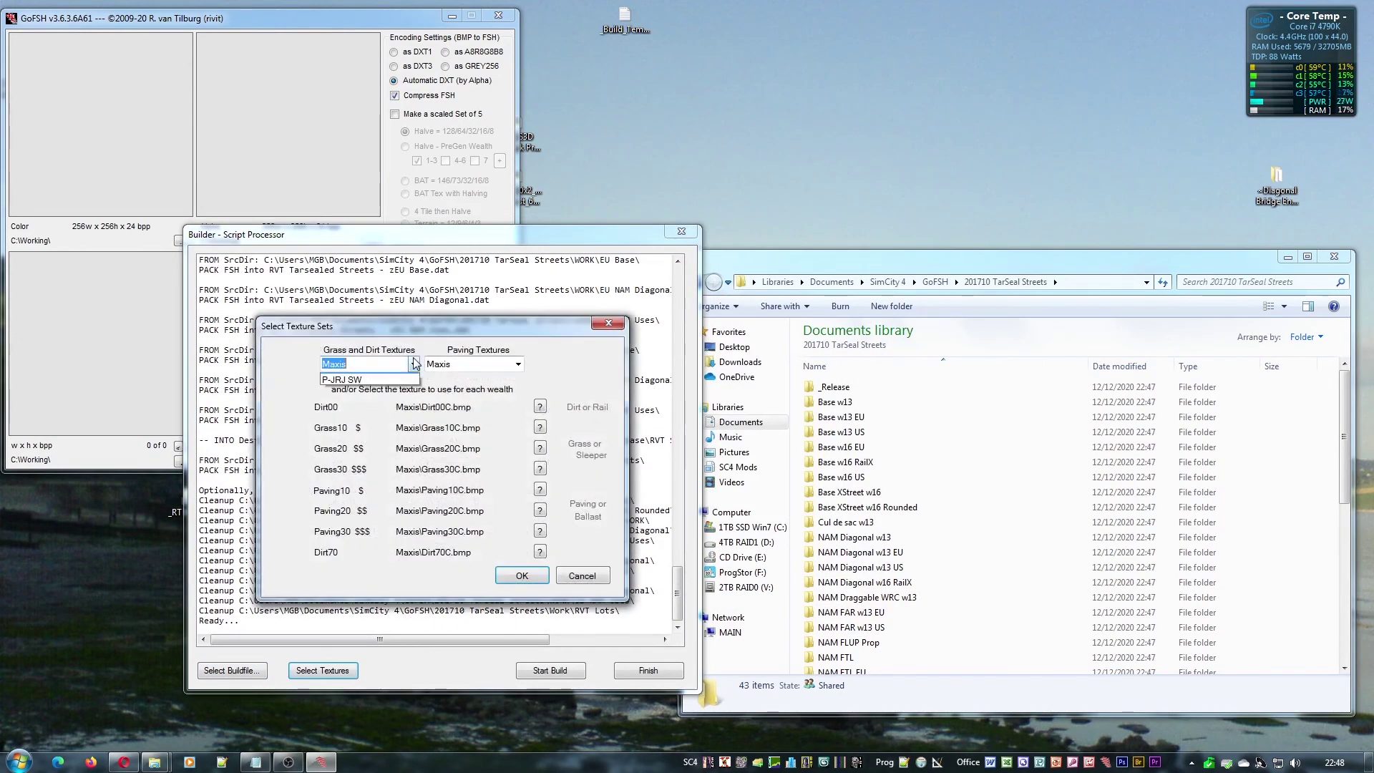
left_click(380, 382)
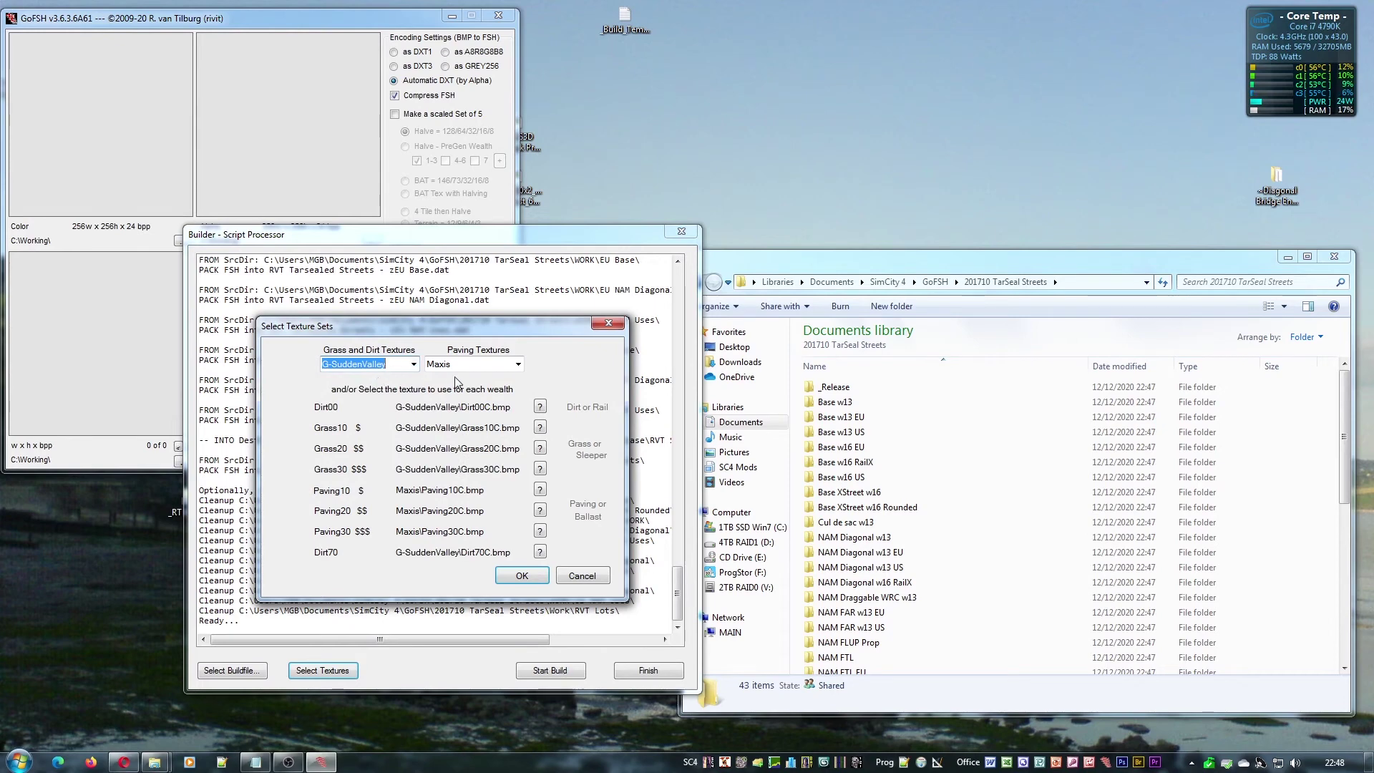
left_click(511, 363)
left_click(465, 392)
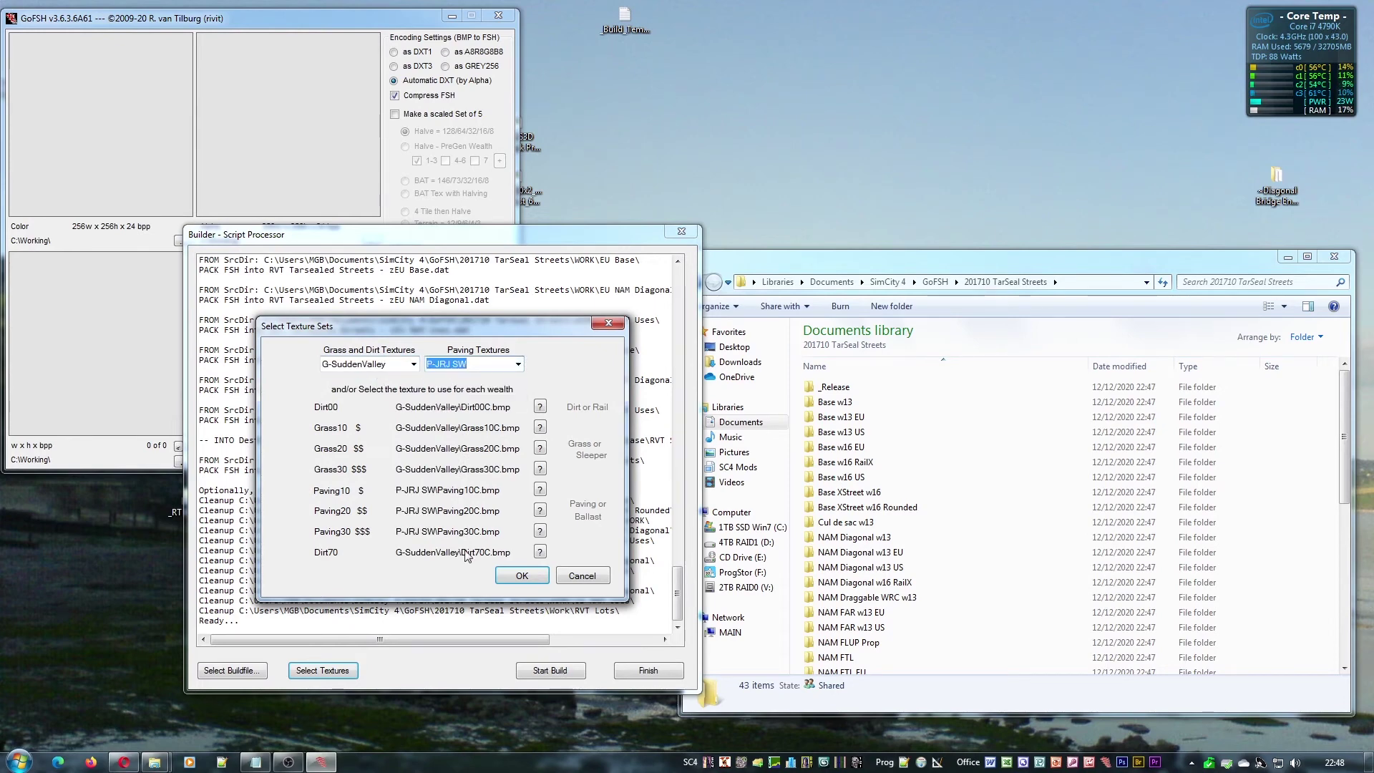
left_click(517, 577)
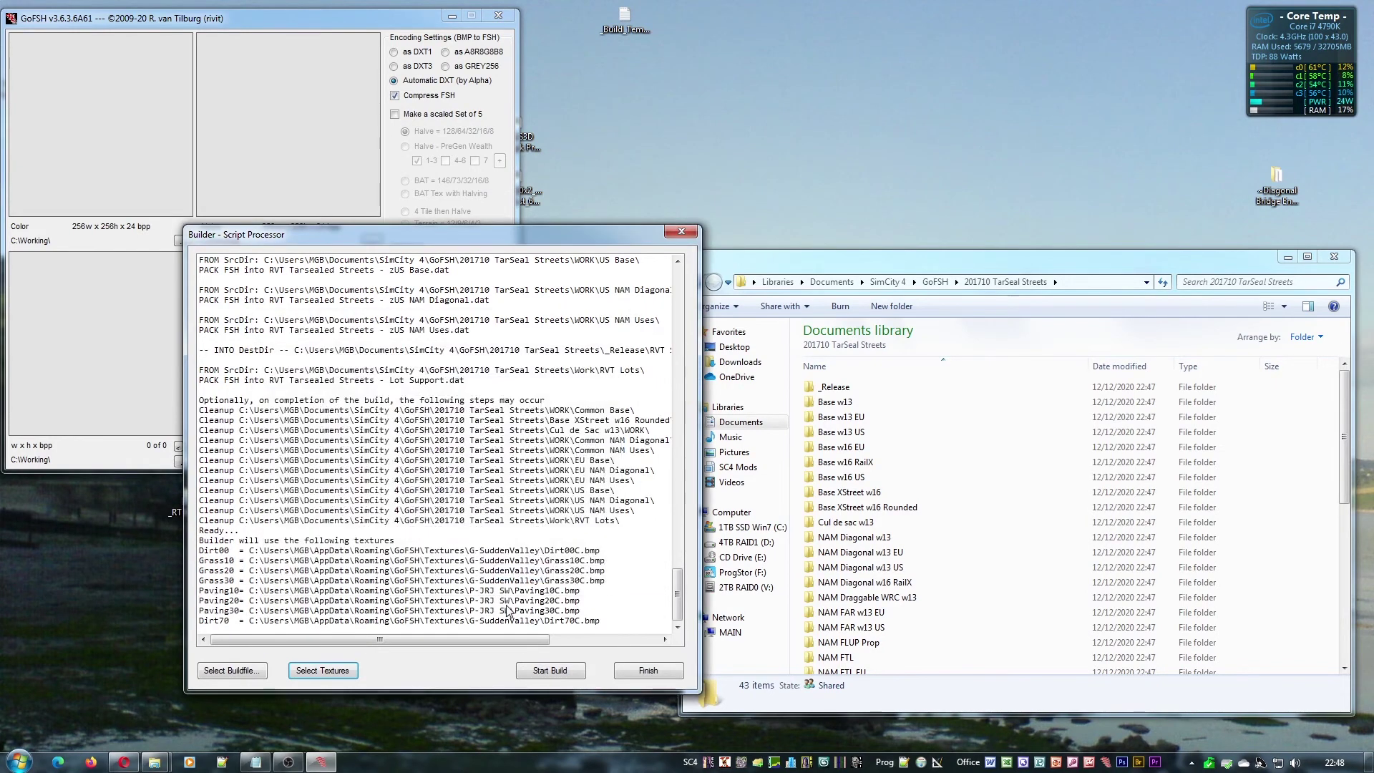
Run the TarSeal Streets build and agree to clear the temporary work folders at the end
left_click(556, 671)
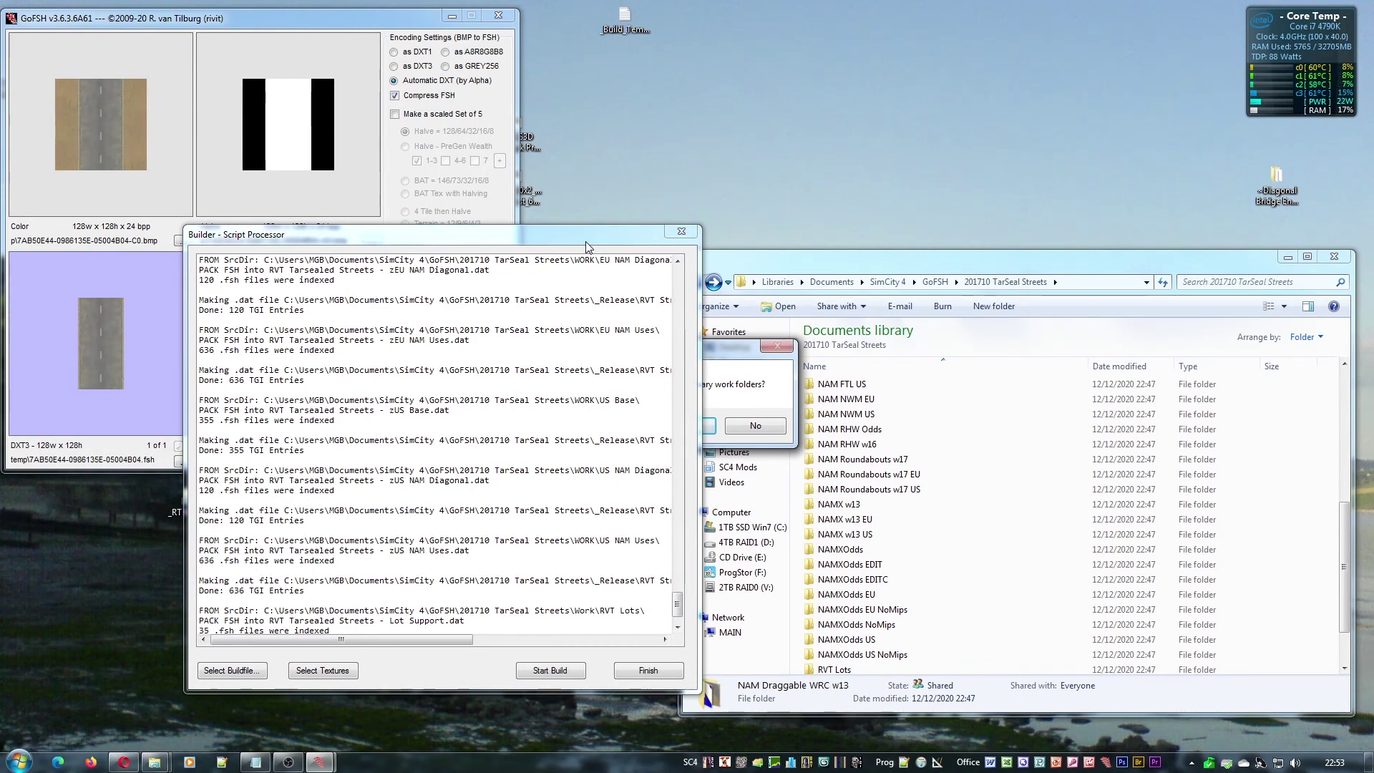
left_click_drag(724, 357, 797, 162)
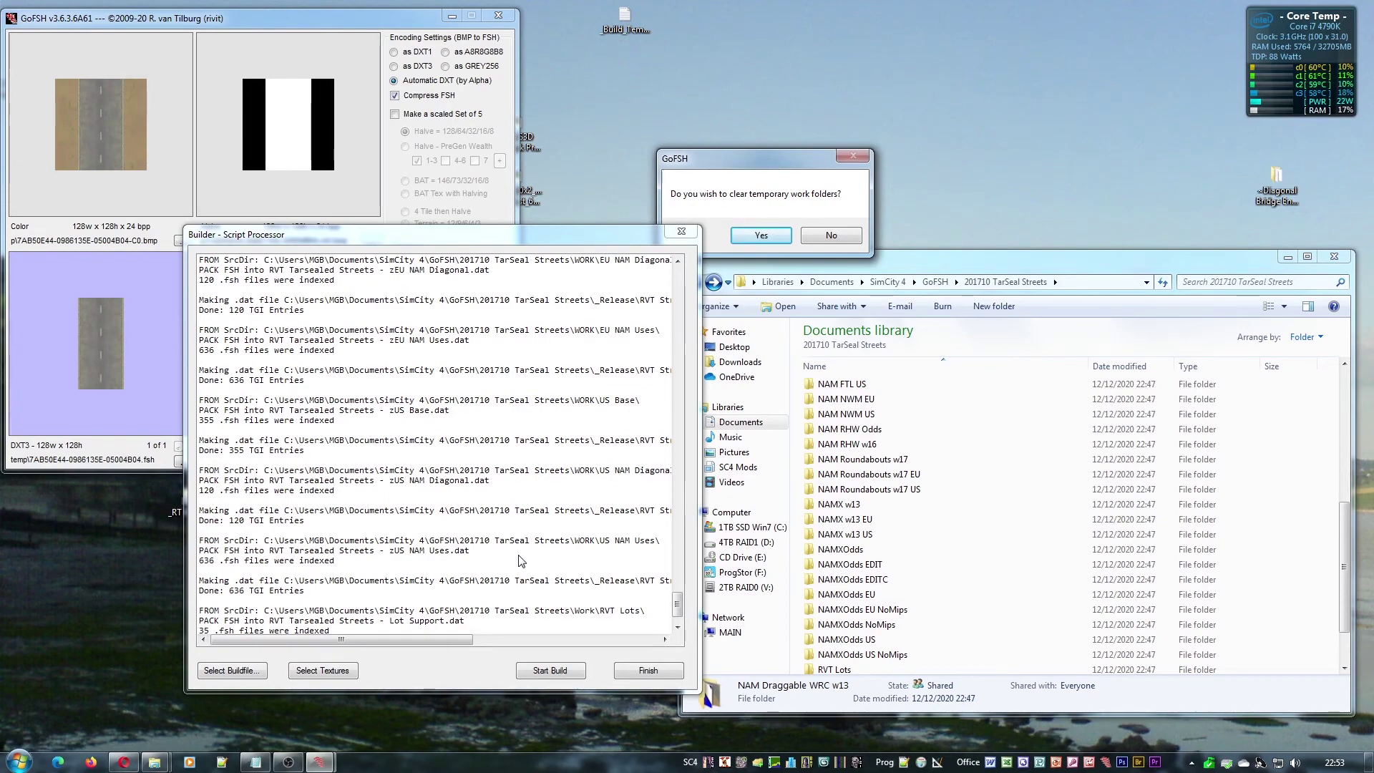
key("Return")
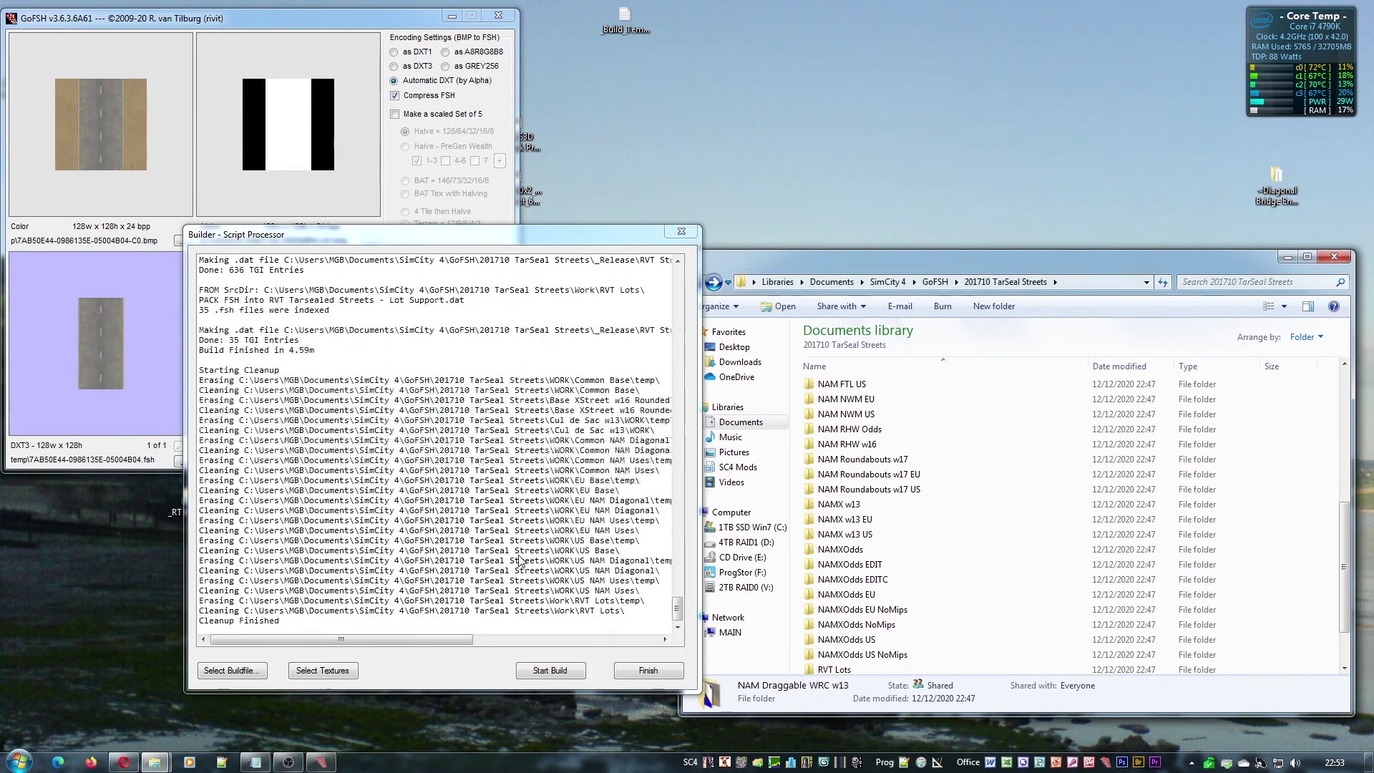
left_click(240, 622)
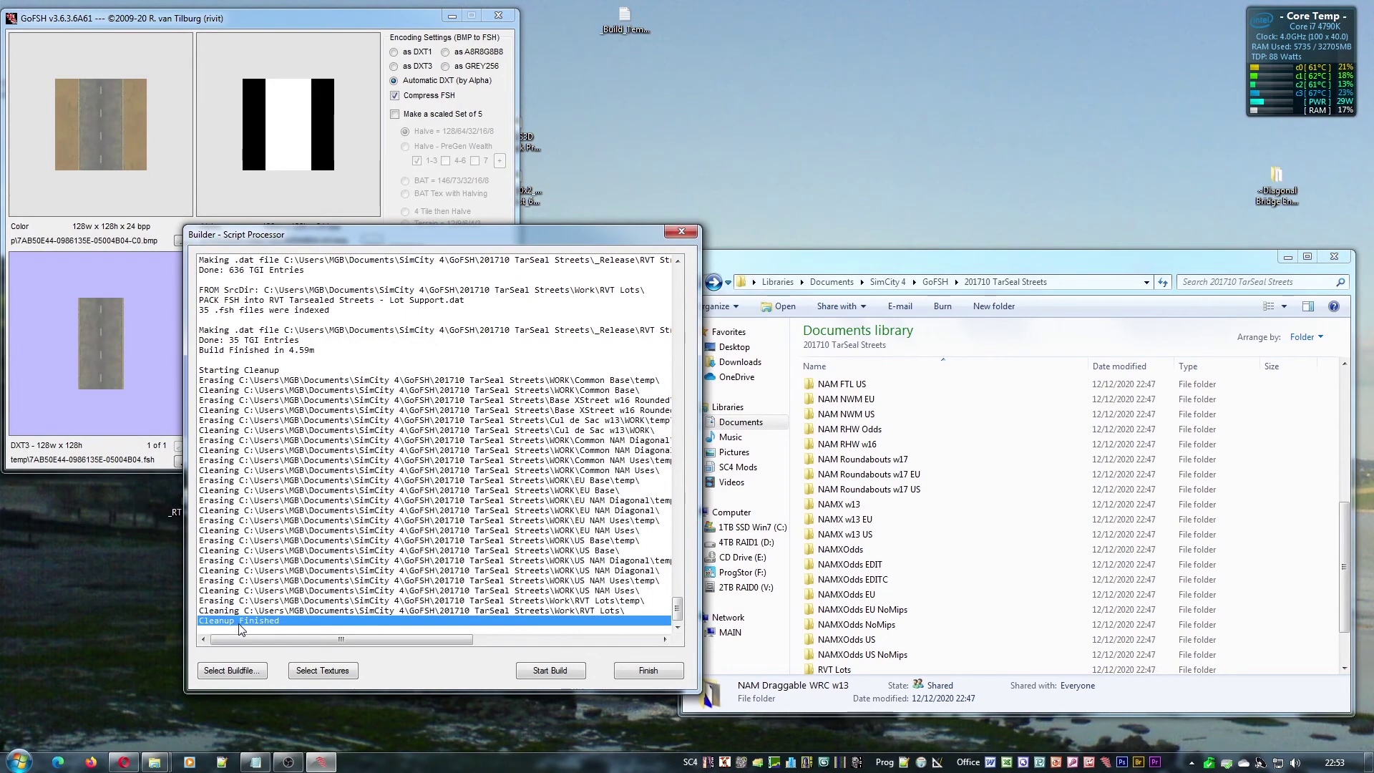
Finish the script processor session and close GoFSH
left_click(648, 671)
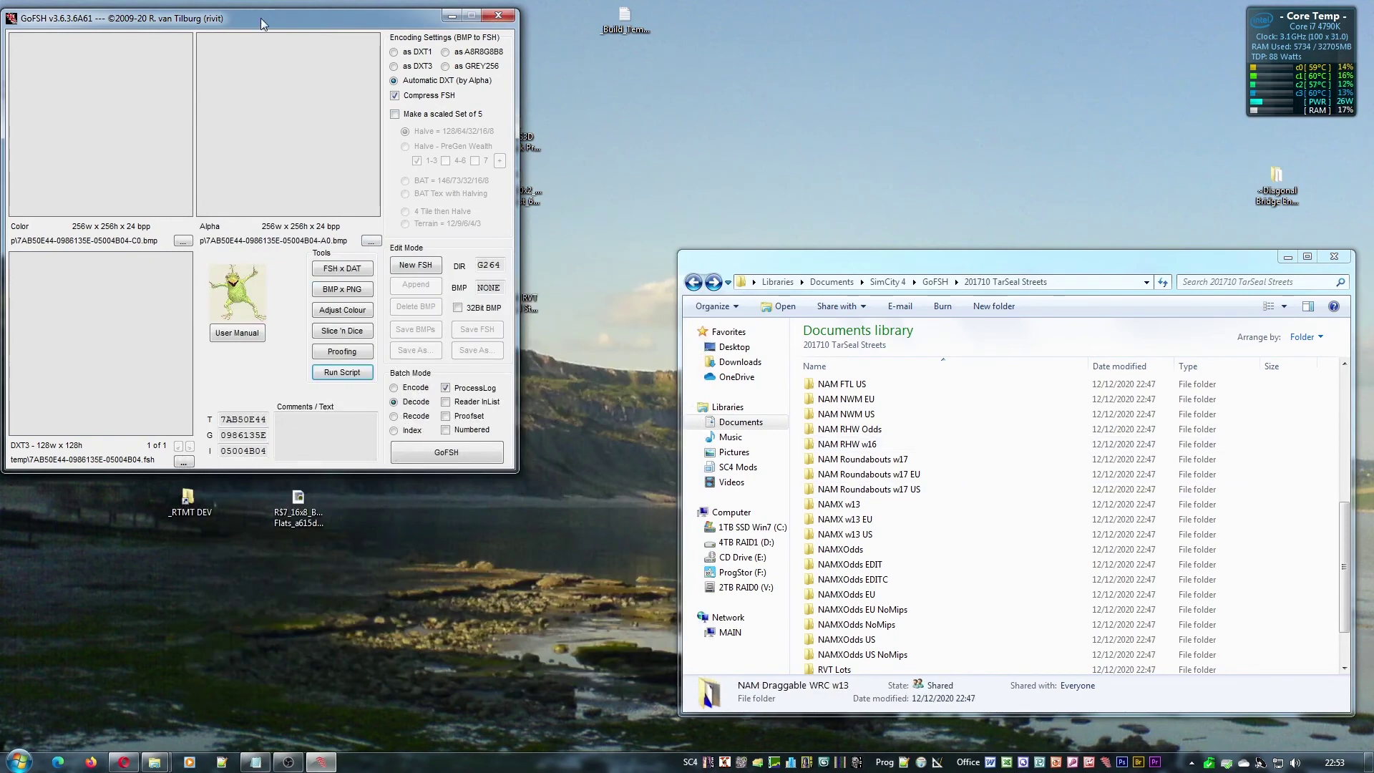
left_click_drag(216, 32, 274, 148)
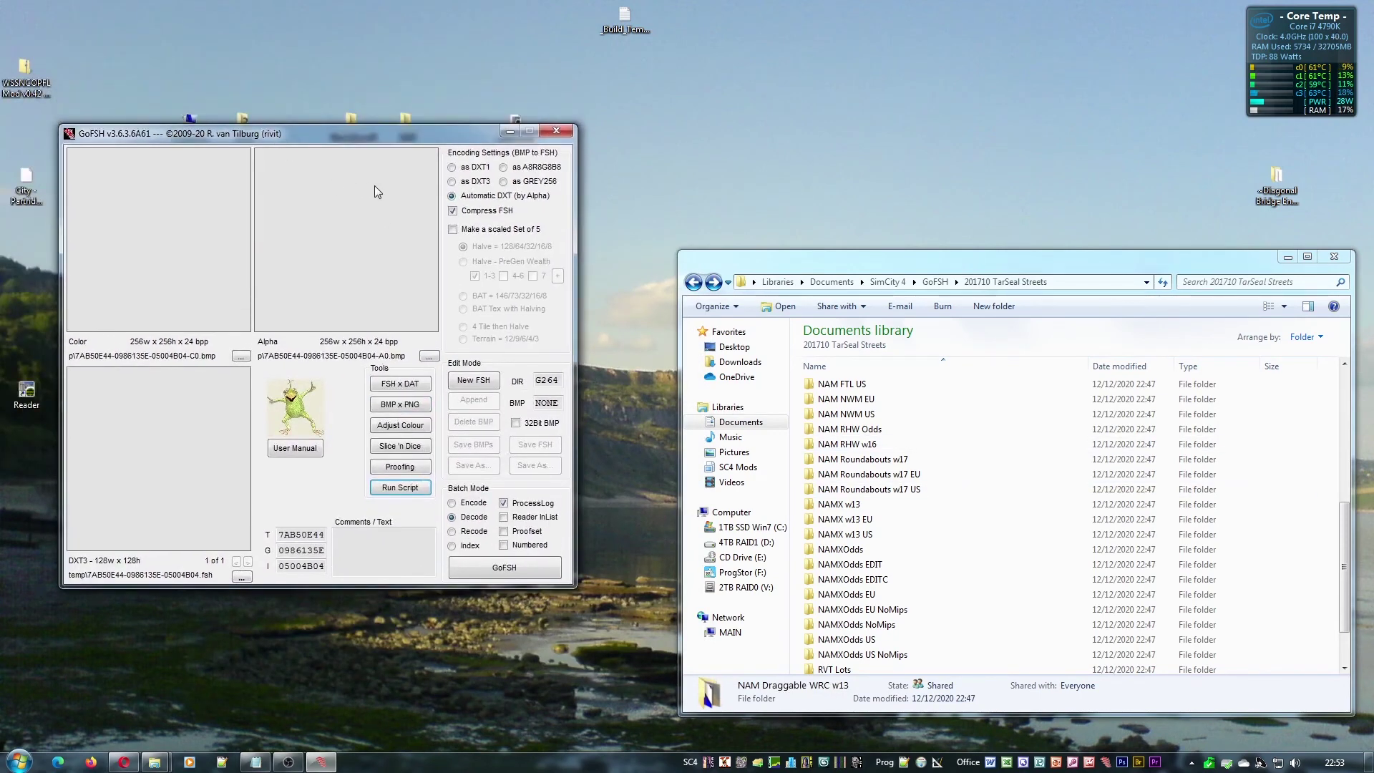
left_click(555, 131)
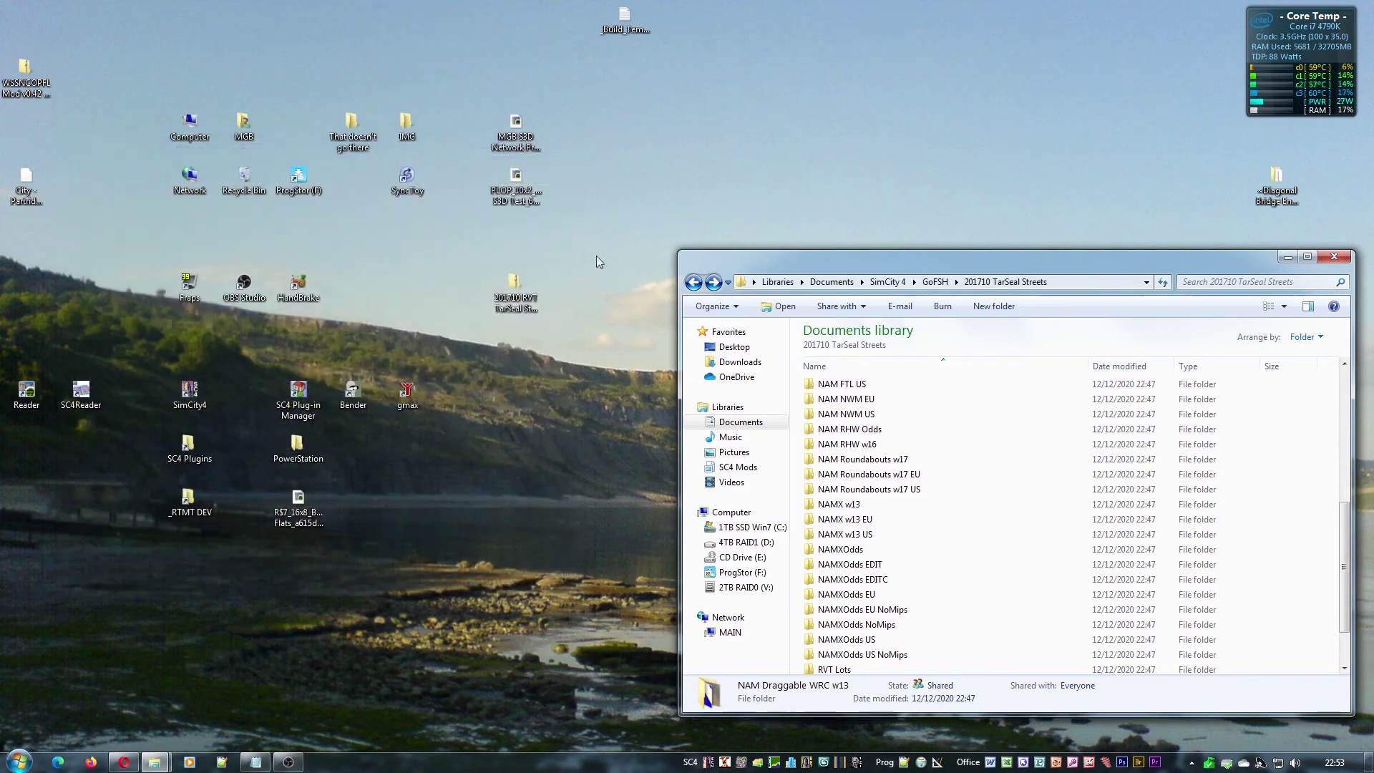
Open the RVT Streets folder inside the _Release folder of 201710 TarSeal Streets
left_click_drag(864, 268, 852, 259)
left_click(948, 424)
scroll(937, 444, "up", 7)
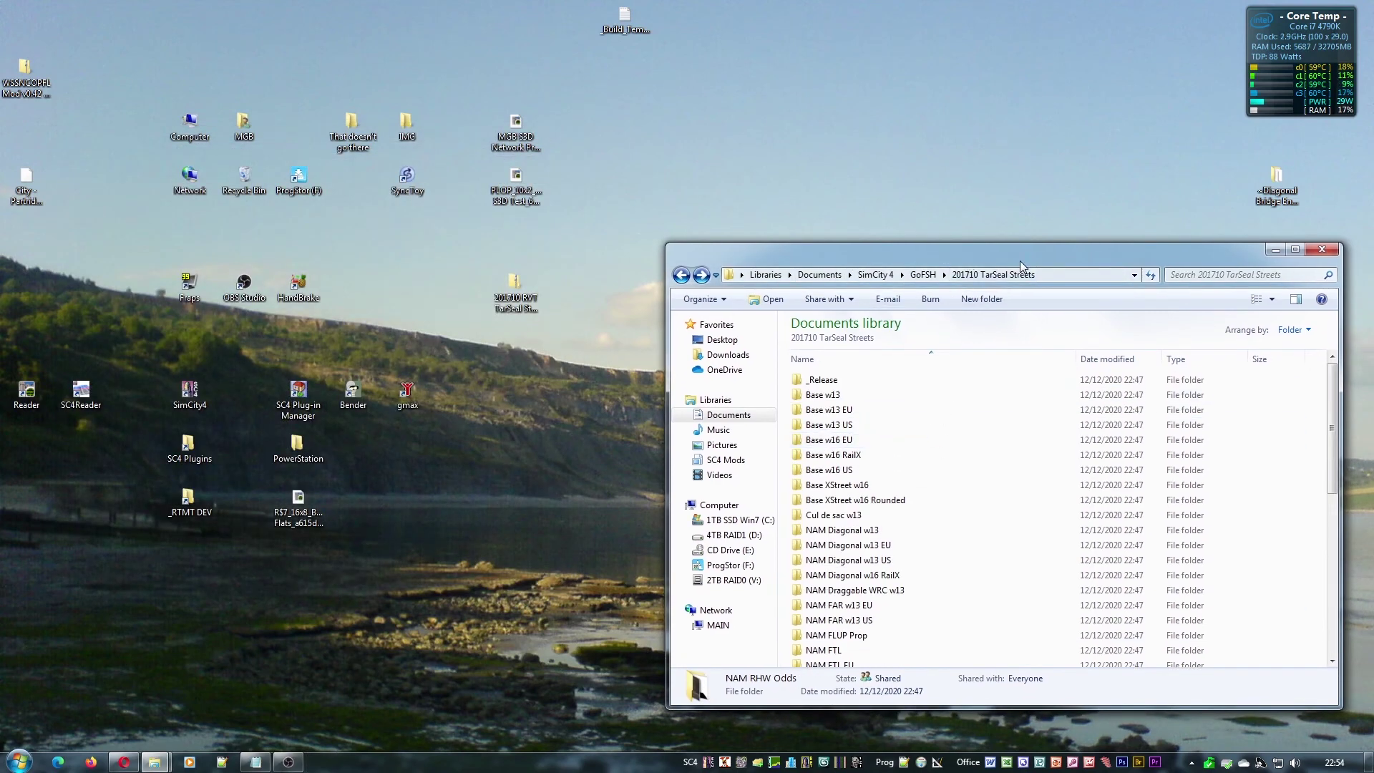
left_click(882, 395)
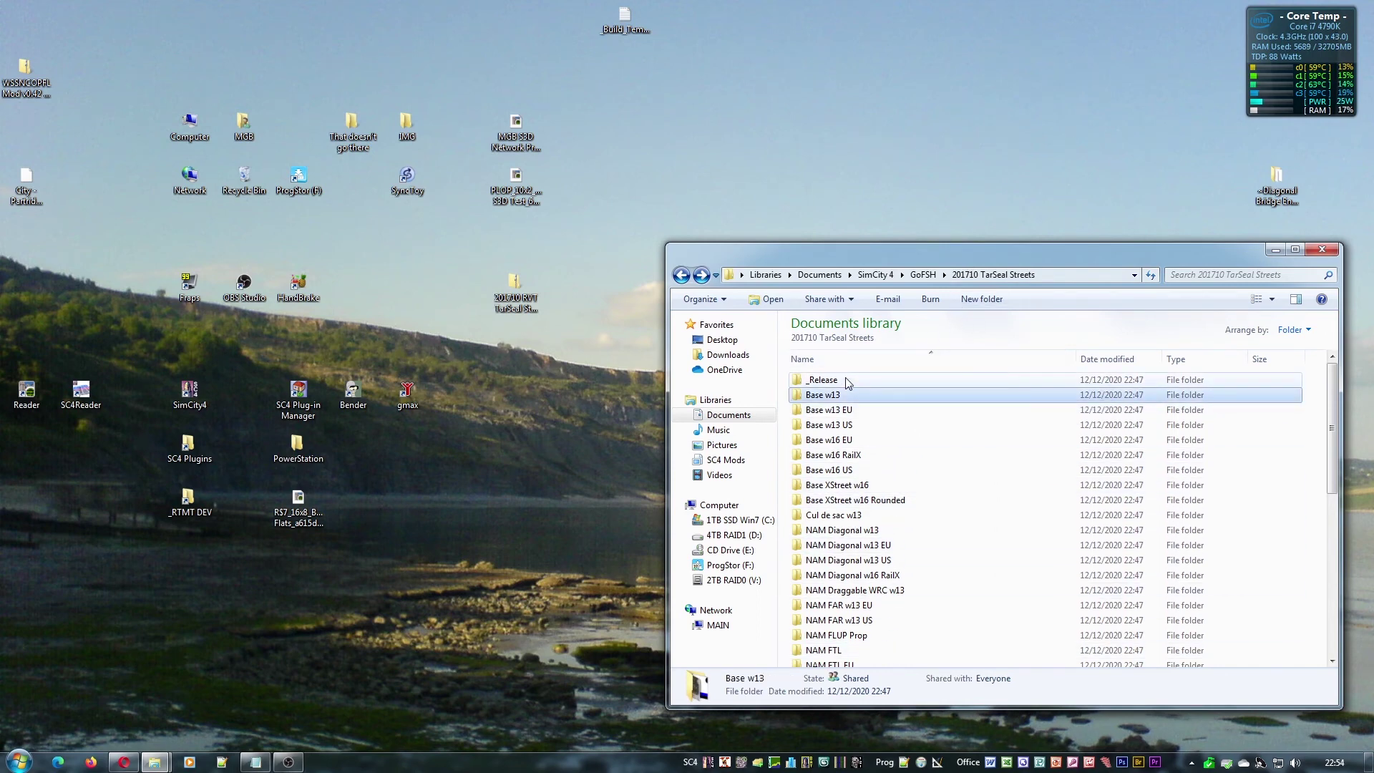
double_click(887, 380)
double_click(887, 380)
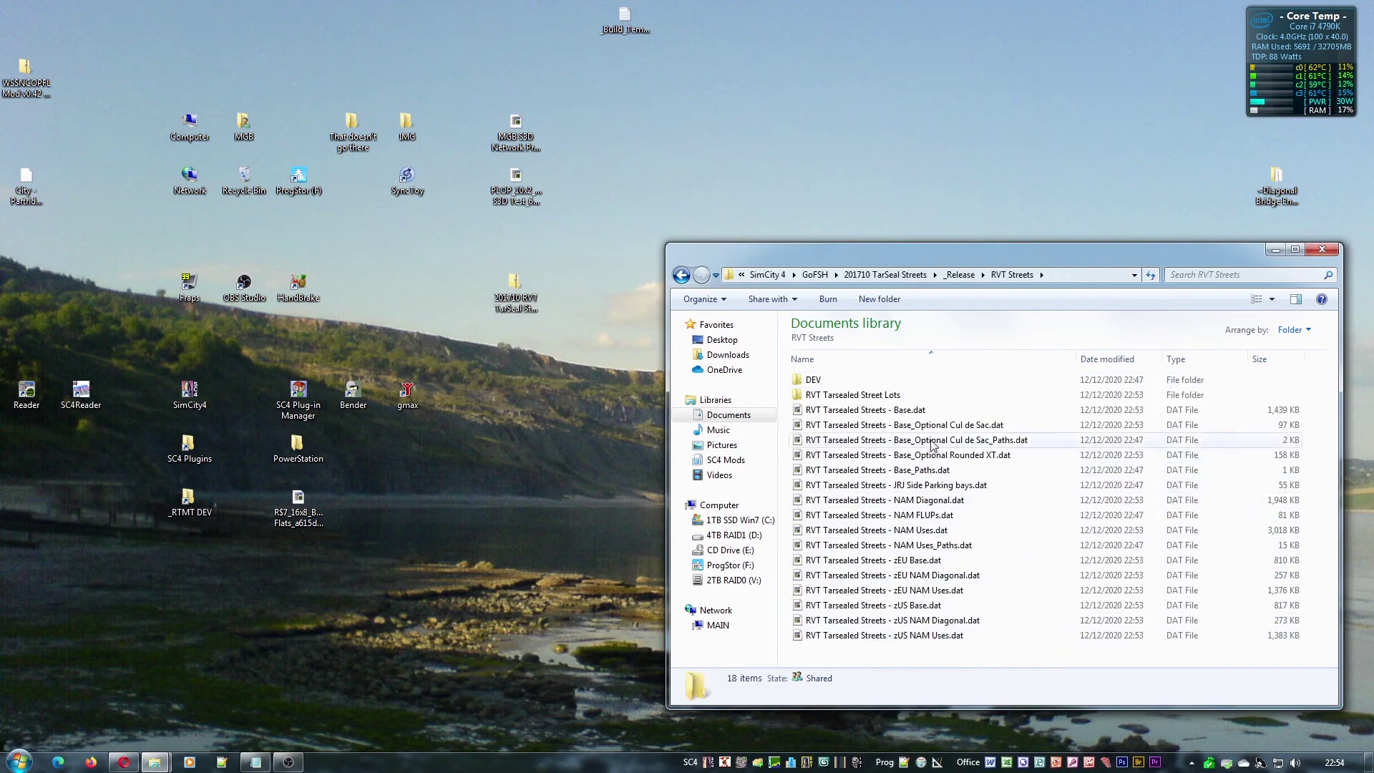
Copy the RVT Tarsealed Street Lots folder and all the RVT Tarsealed Streets DAT files, leaving out DEV
left_click(893, 410)
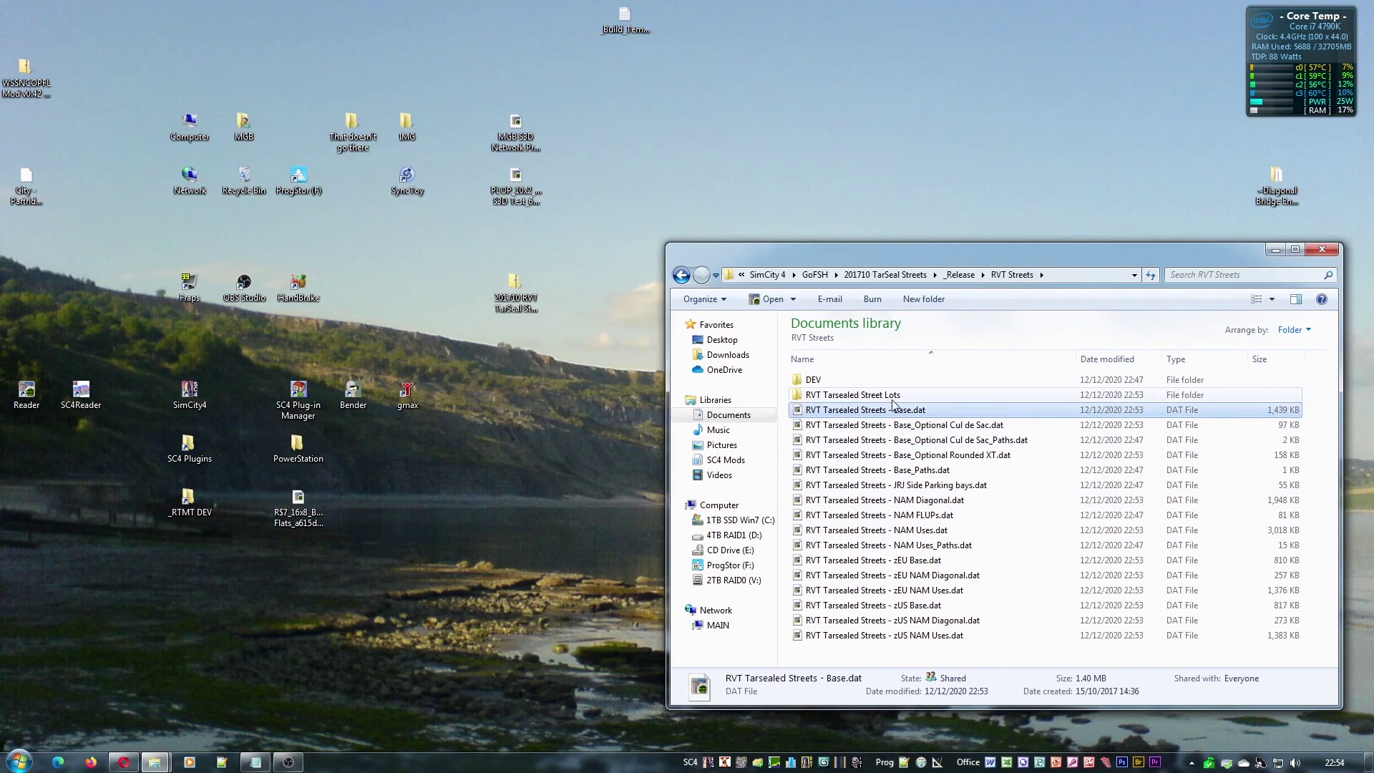
left_click(893, 635)
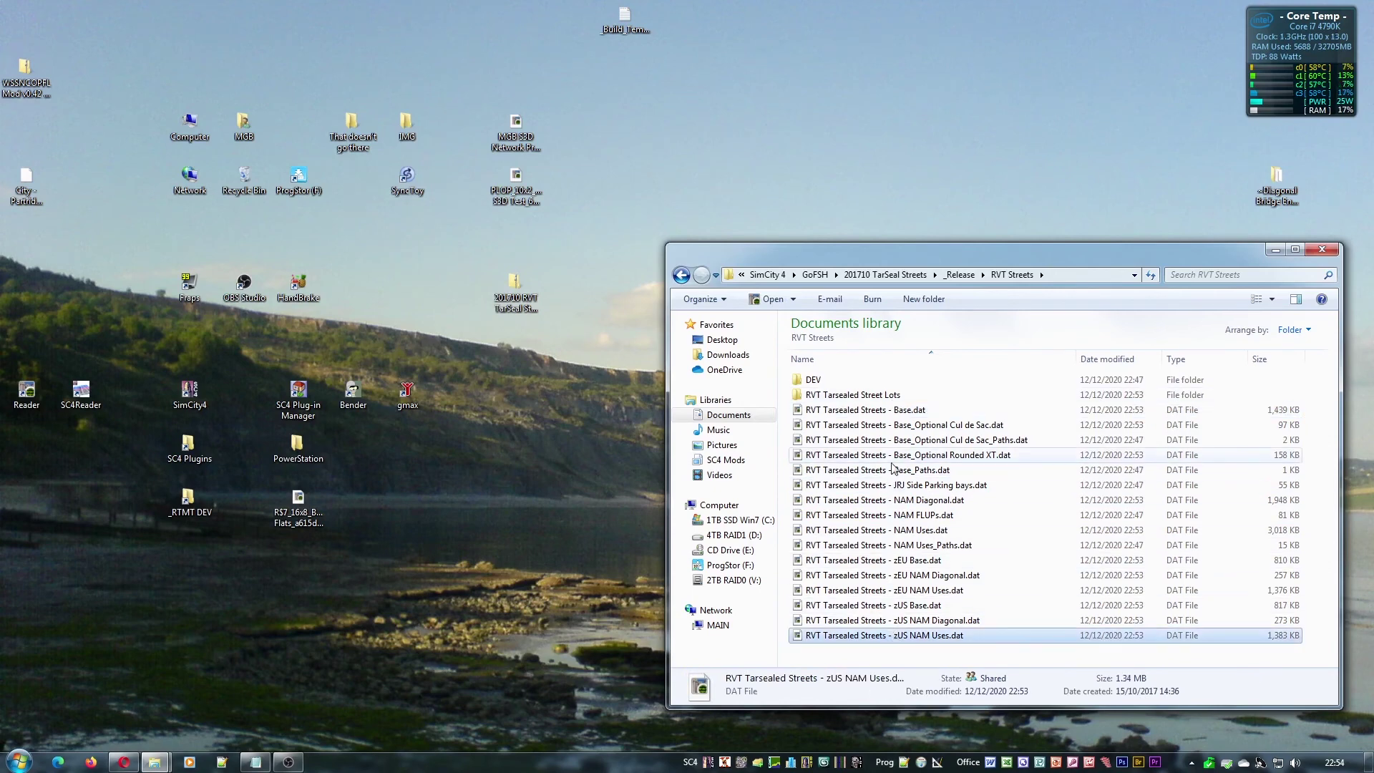
left_click(882, 401, "shift")
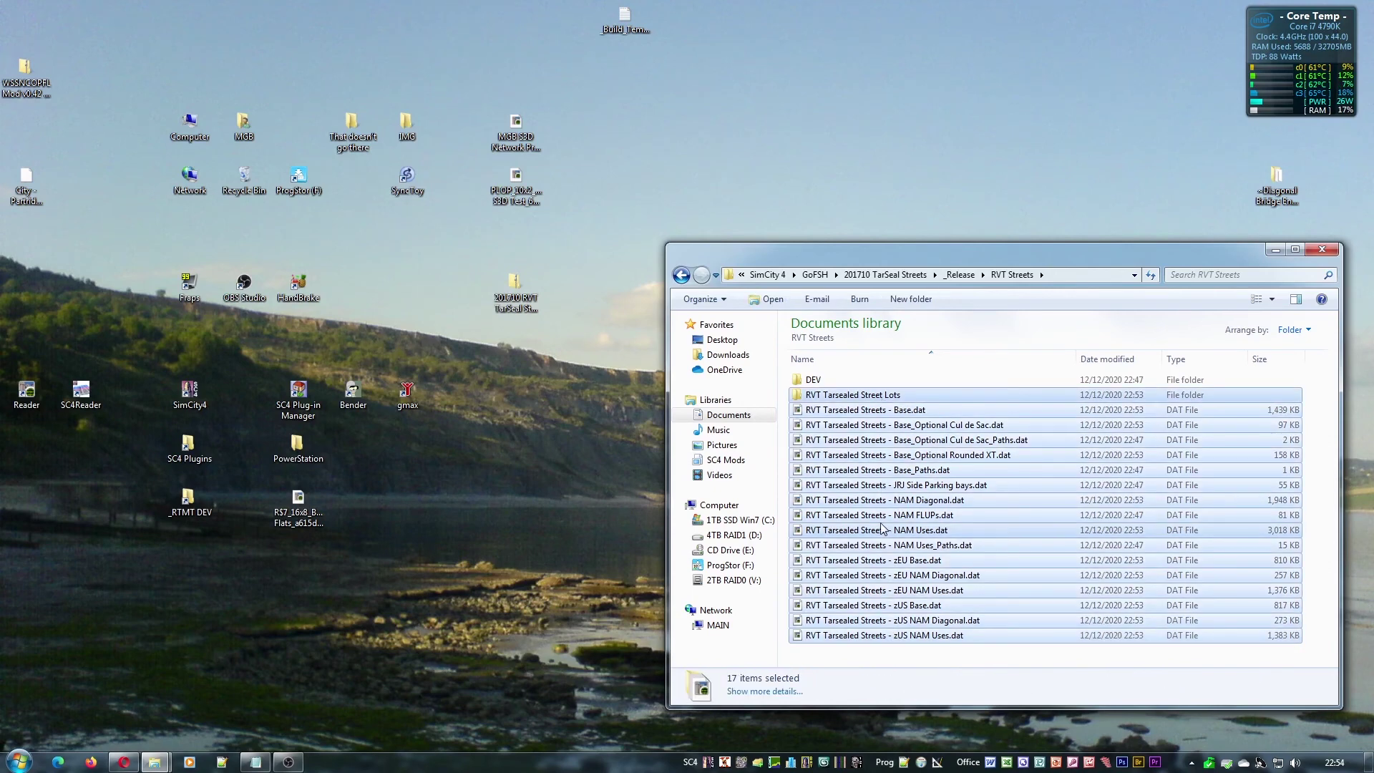
Create a folder named z___RVT Modds in the SimCity 4 Plugins folder and paste the copied RVT Tarsealed files into it
left_click(770, 274)
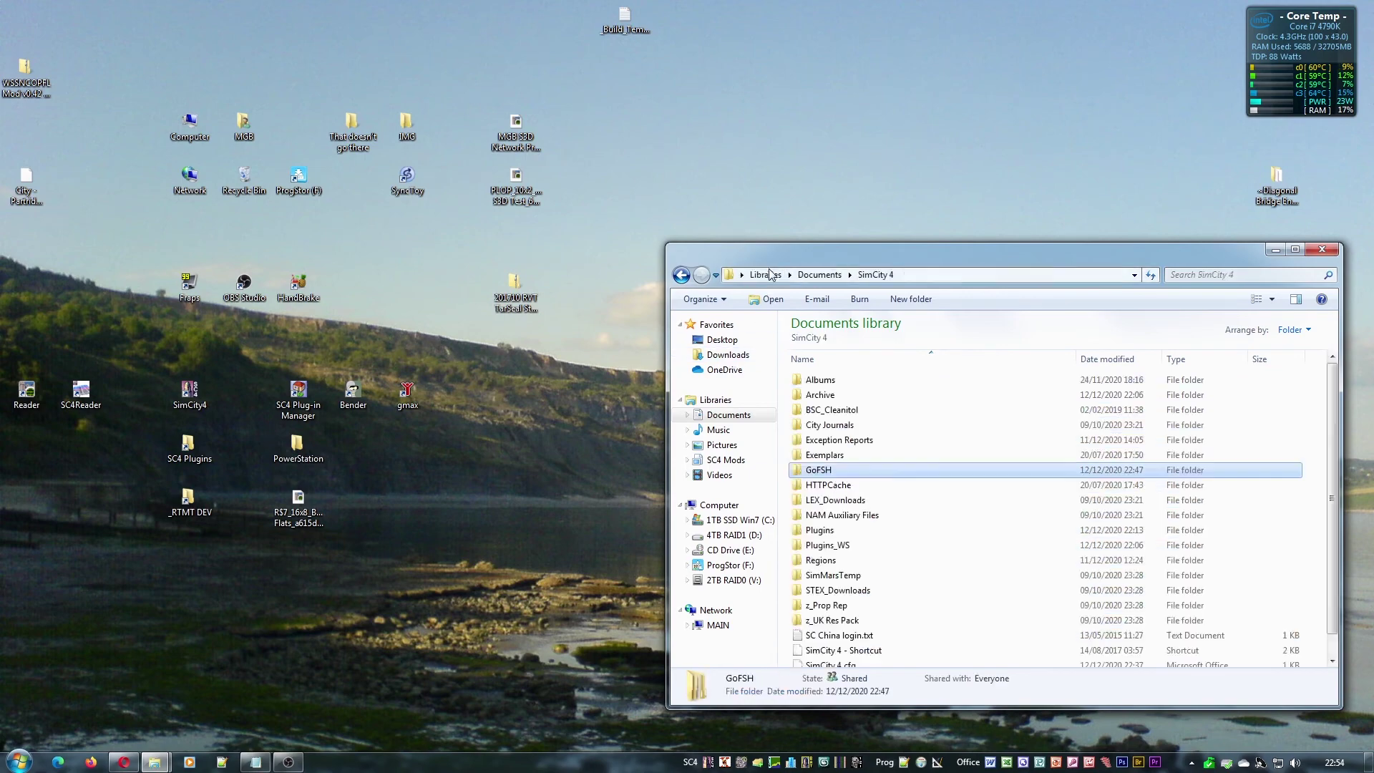
double_click(823, 529)
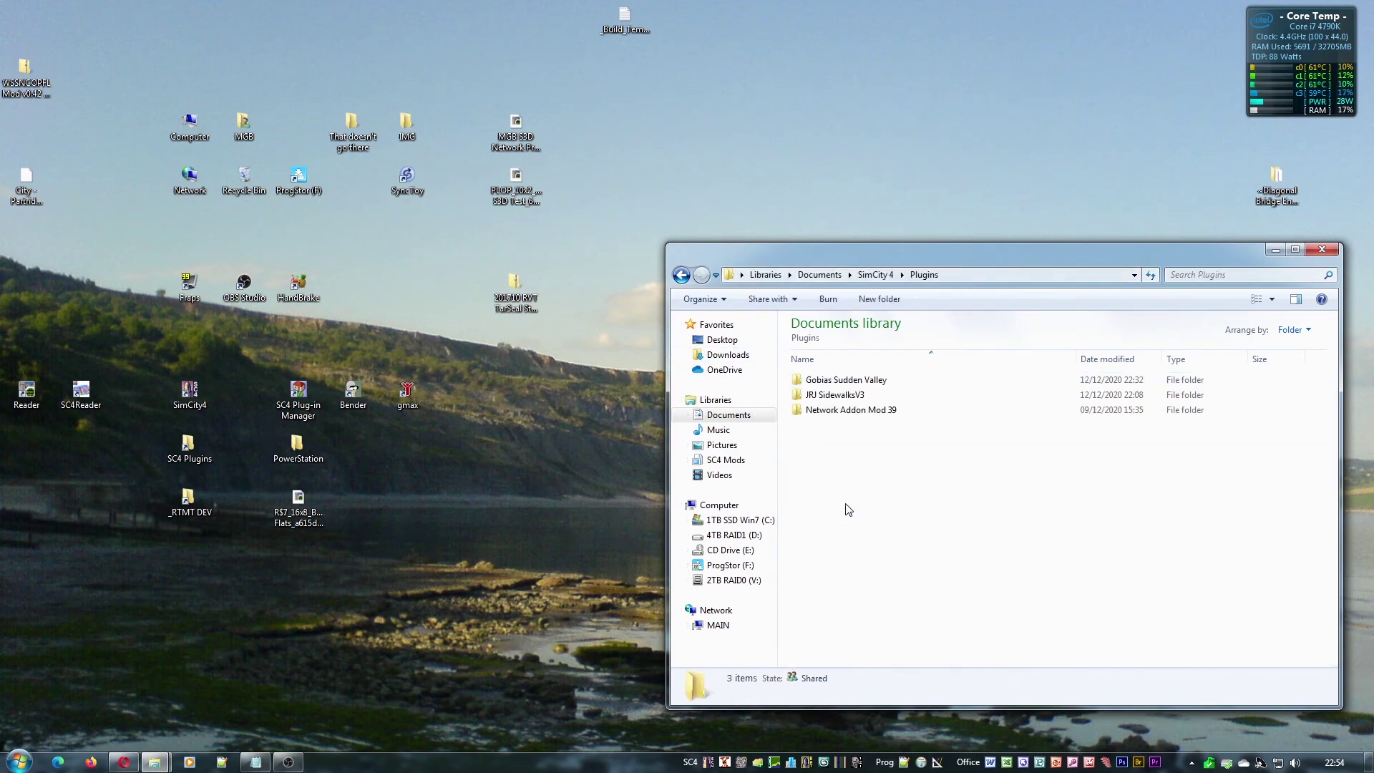
left_click(879, 300)
type("z")
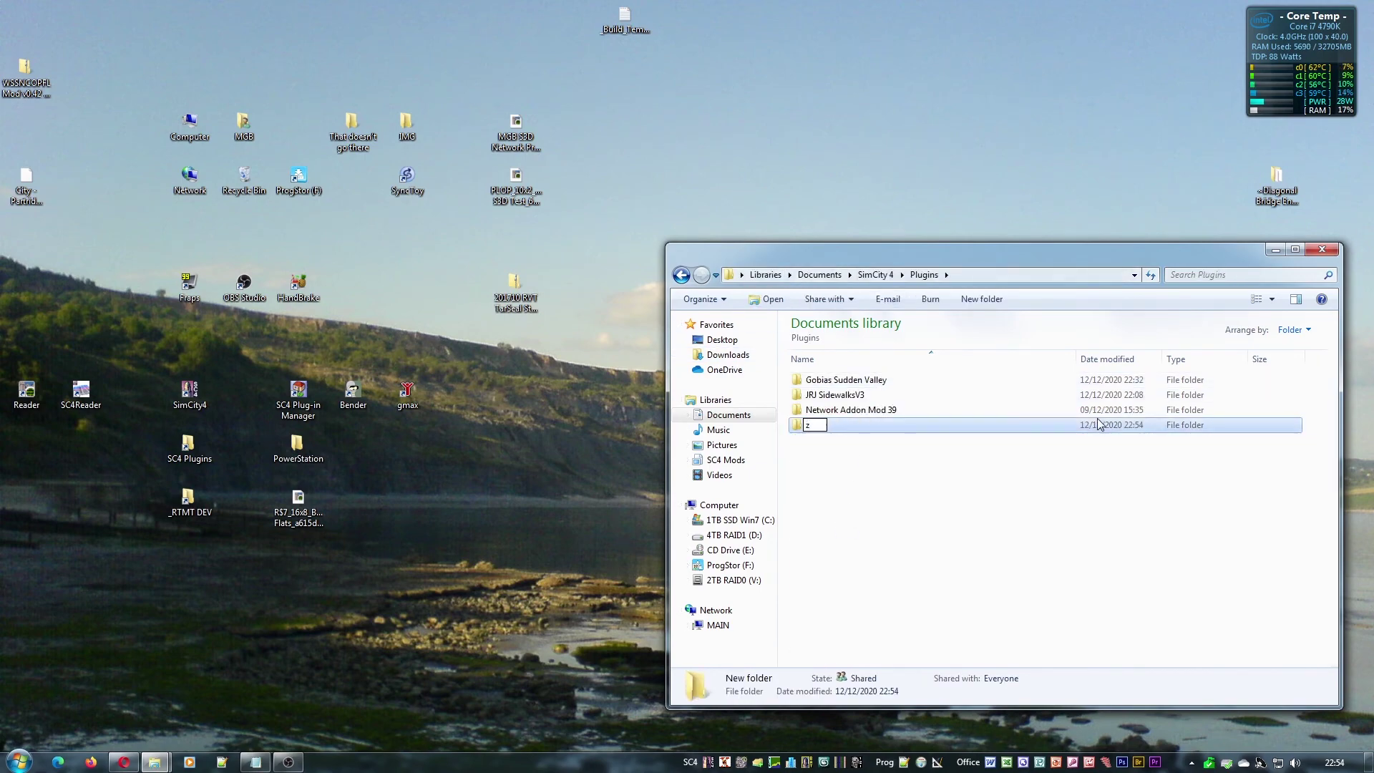
type("__RVT Modds")
key("Return")
double_click(1100, 425)
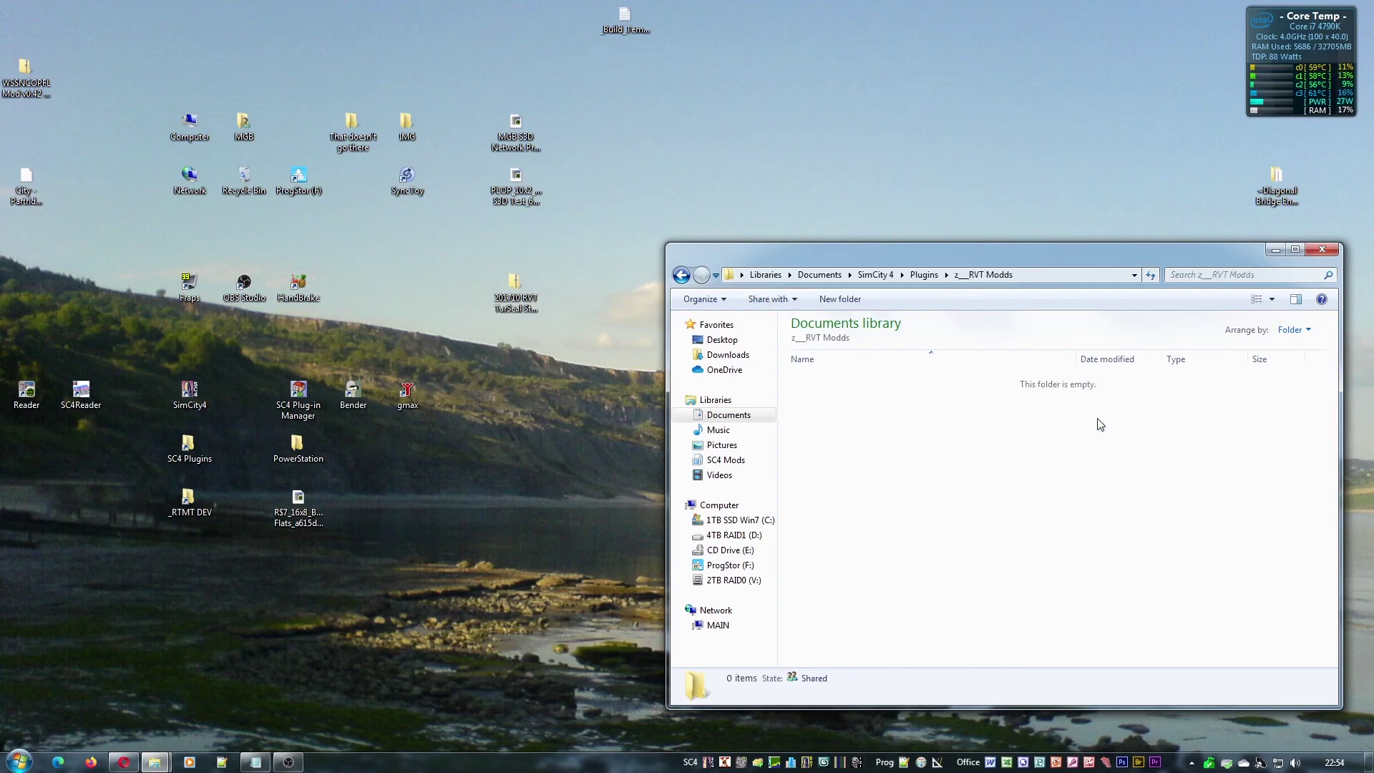
key("ctrl+v")
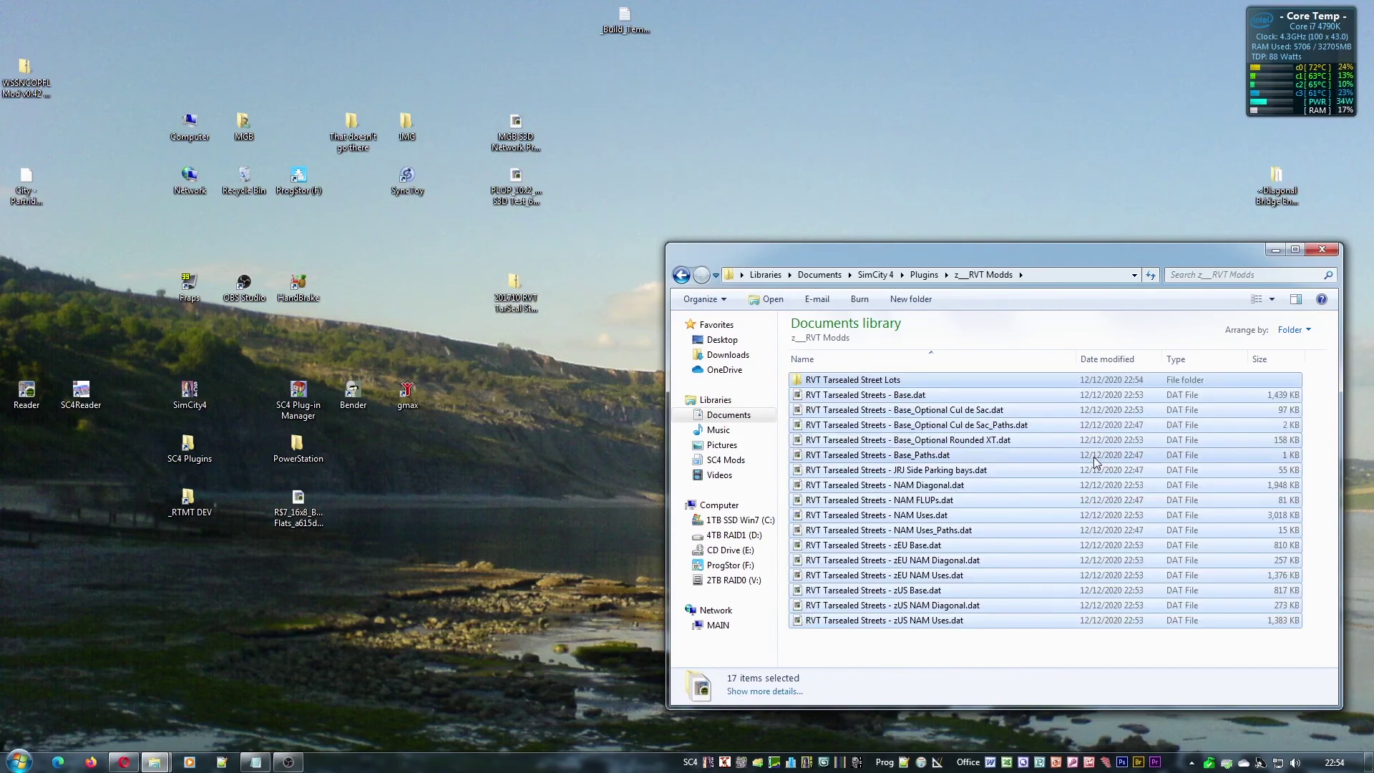
Open RVT Tarsealed Streets - Base.dat in Reader and examine the enlarged texture of FSH entry 04004514
left_click(936, 398)
double_click(937, 397)
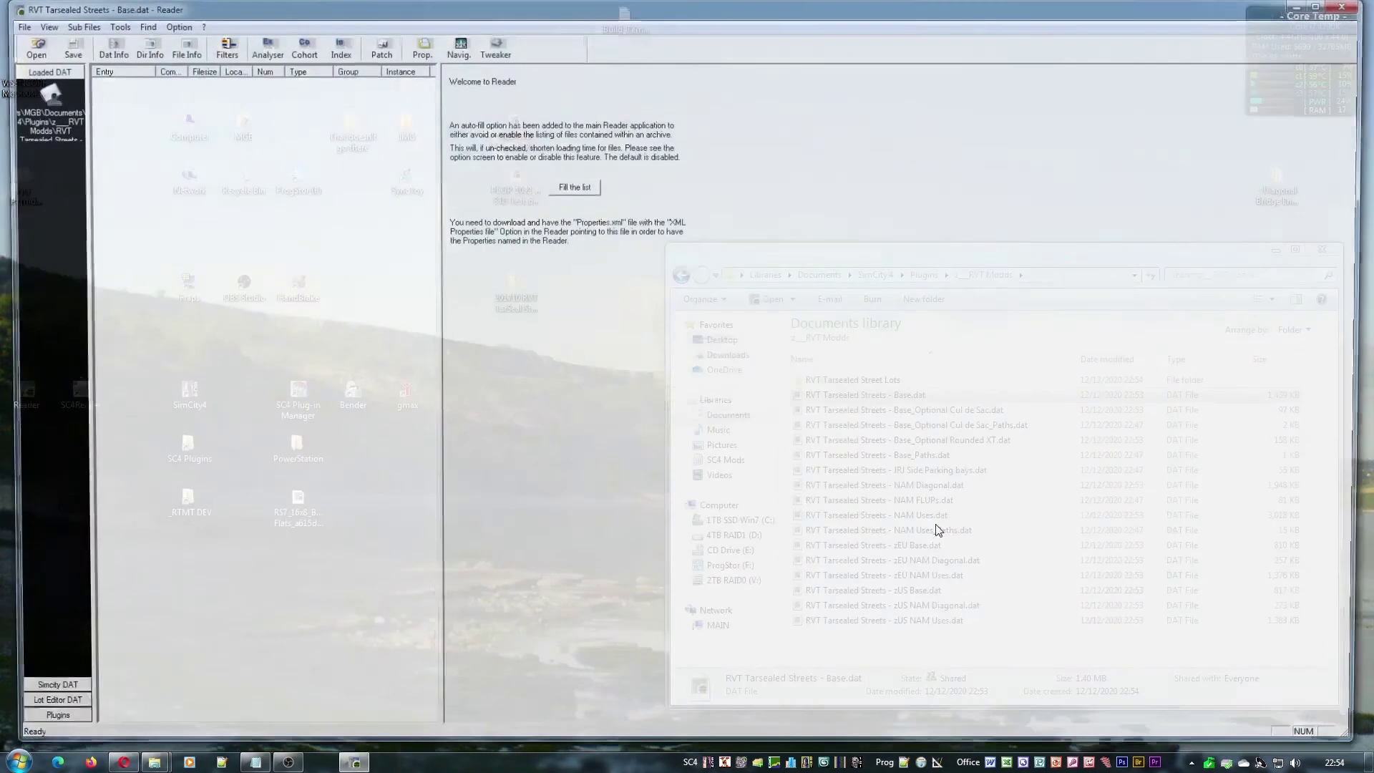
left_click(394, 121)
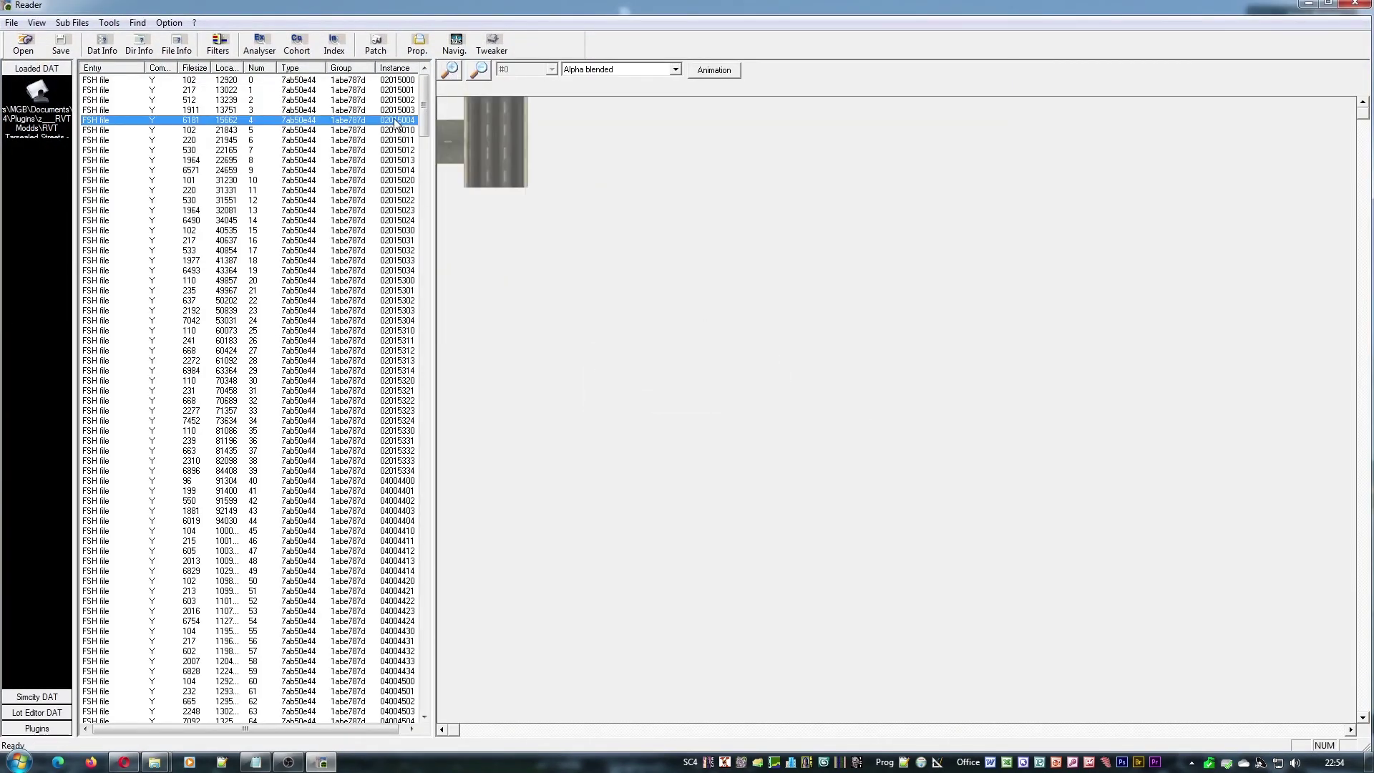
scroll(397, 286, "down", 8)
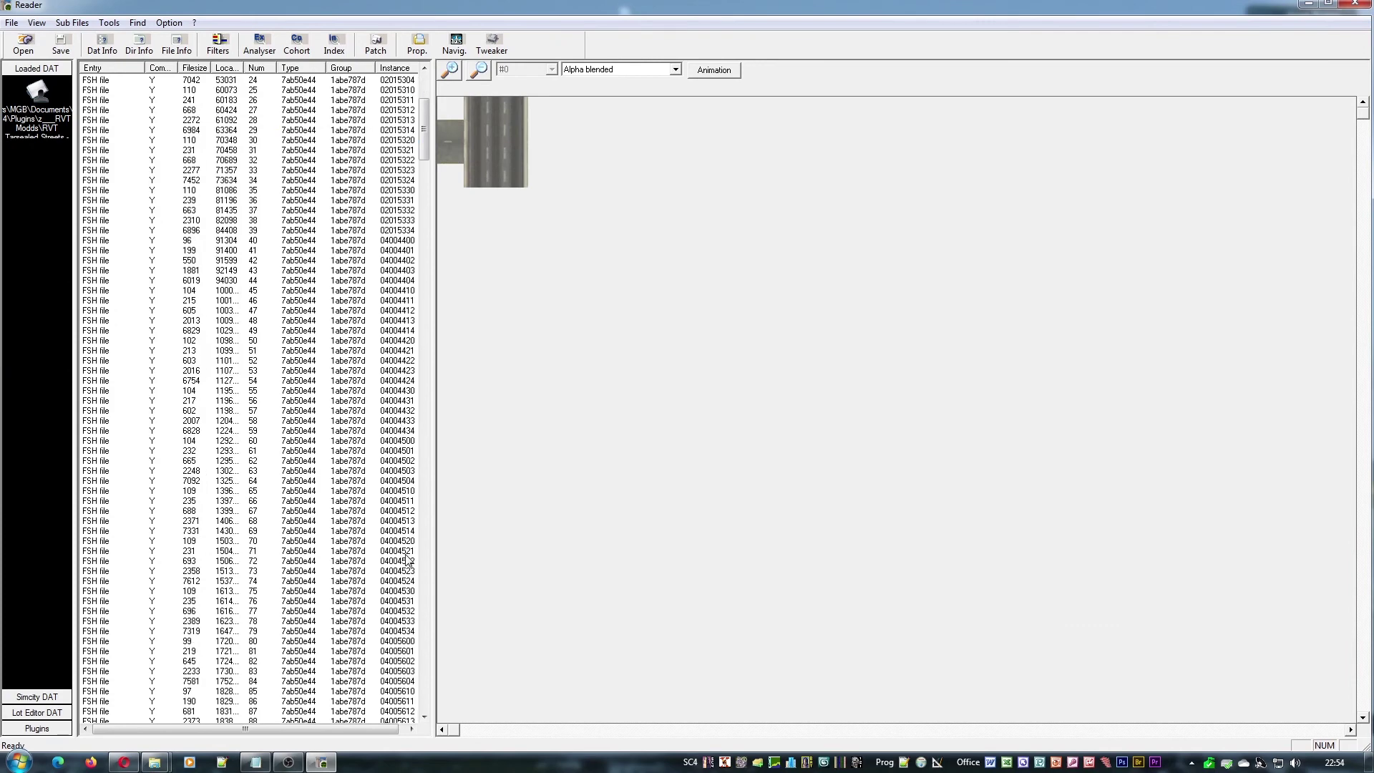
left_click(405, 531)
left_click(451, 69)
left_click(450, 69)
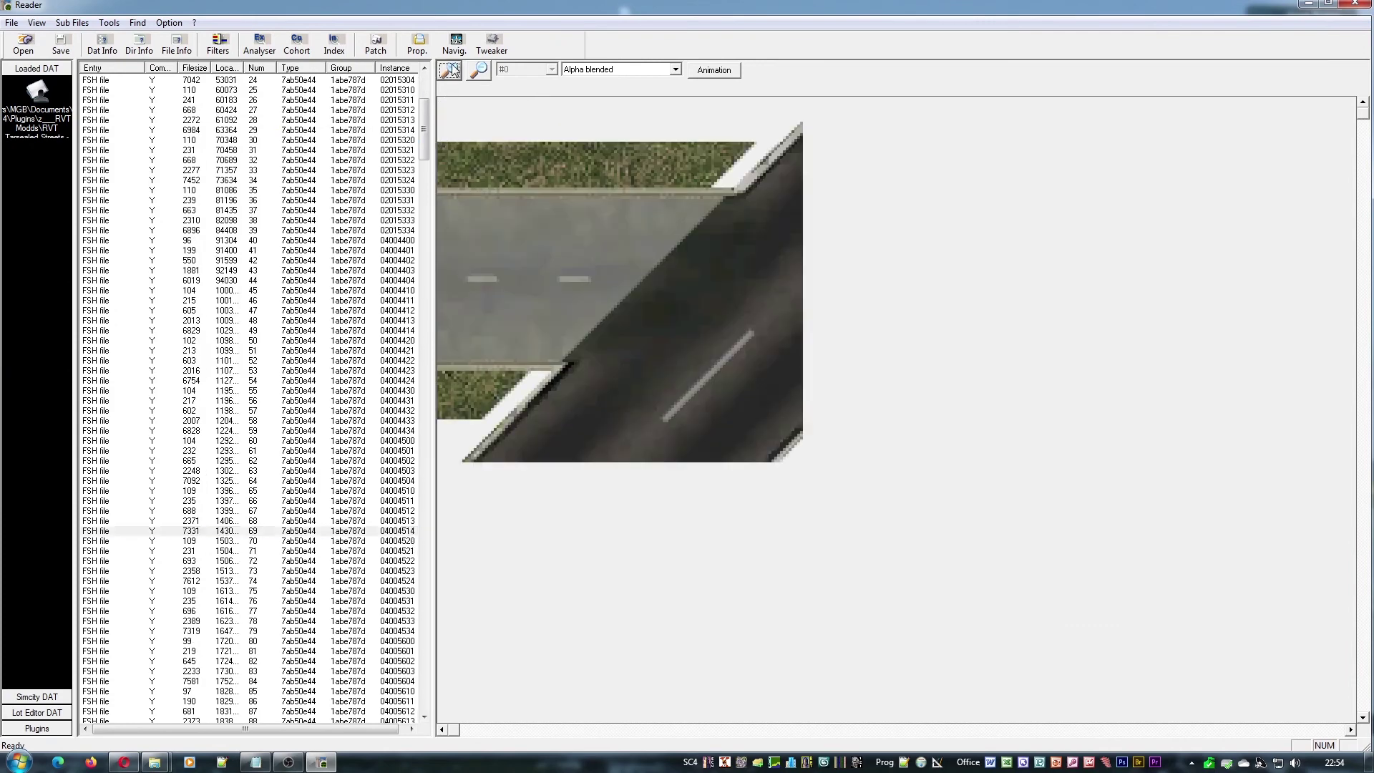
View the texture as Color only to check its grass and paving, and close Reader
left_click(615, 69)
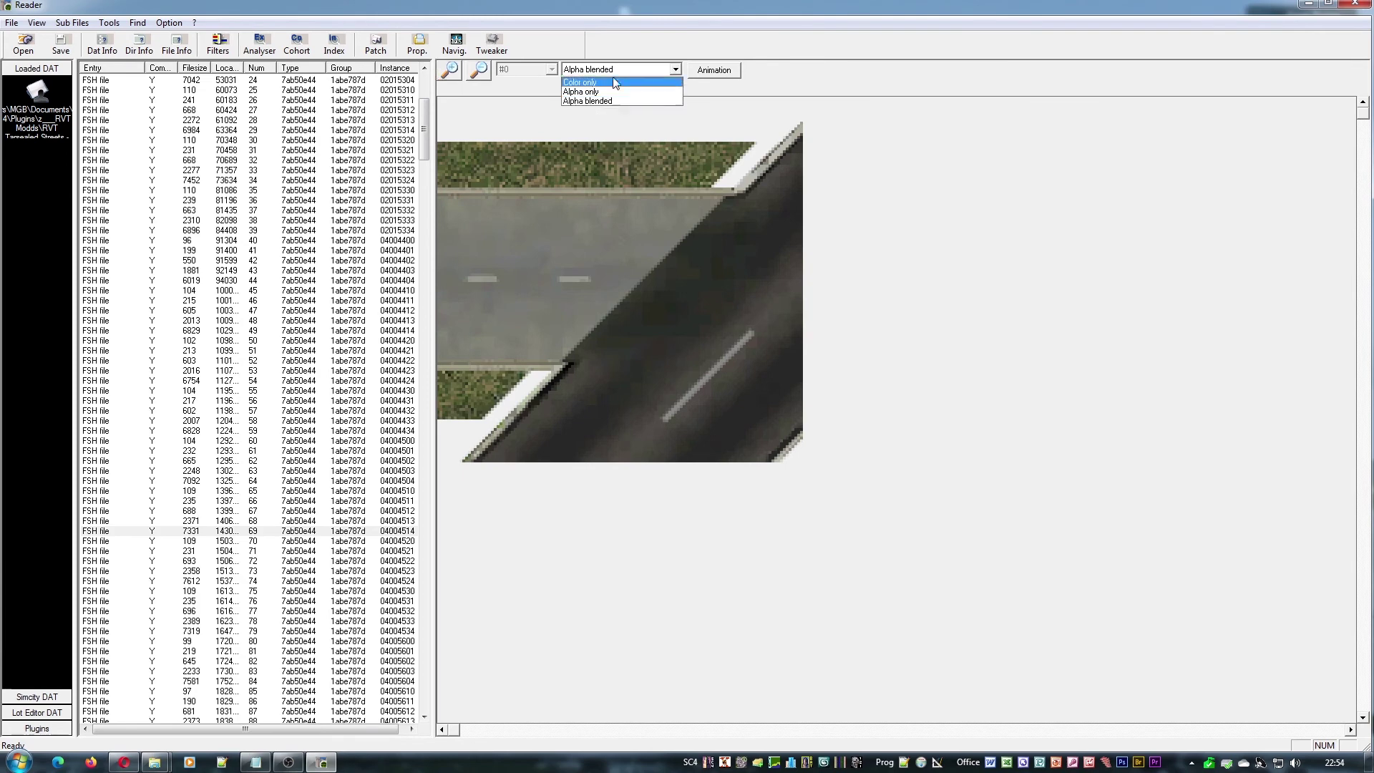
left_click(614, 80)
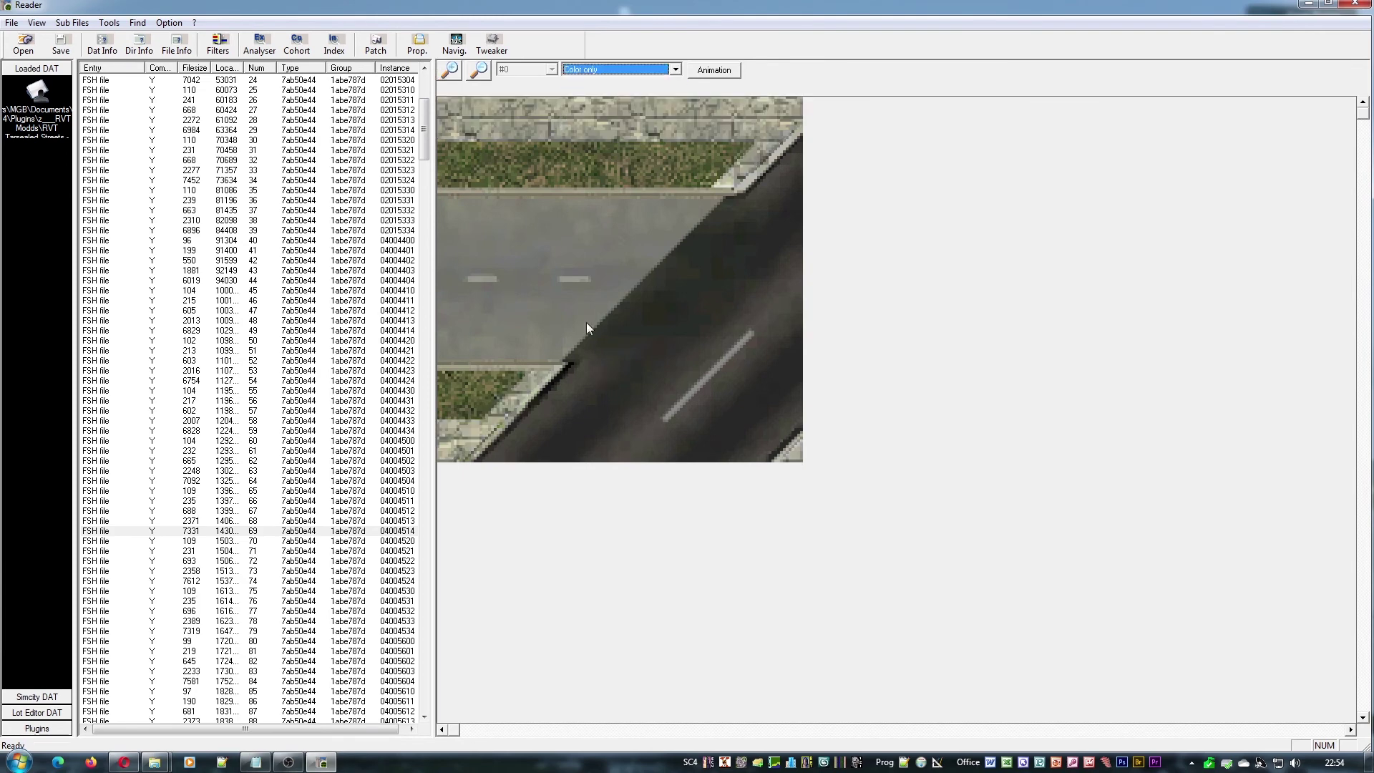
left_click(1337, 6)
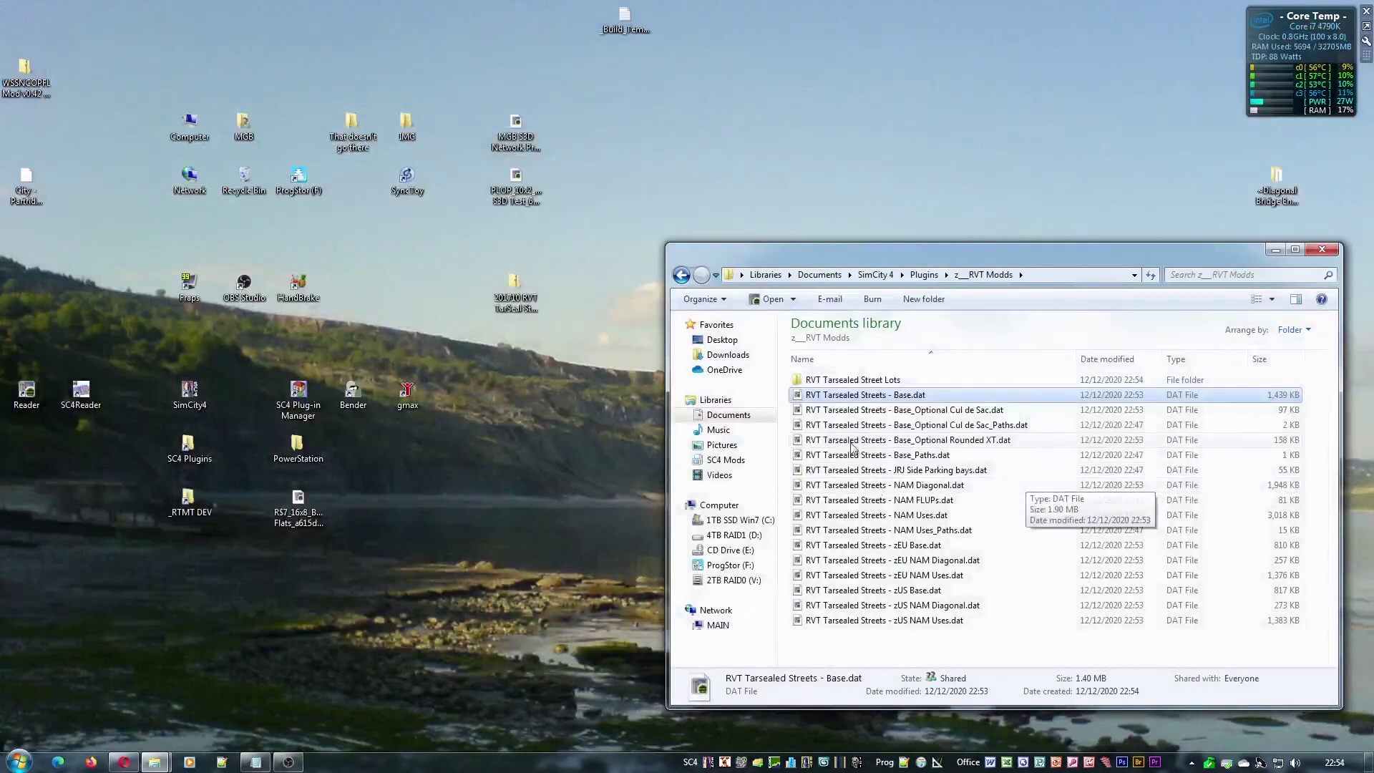
Launch SimCity 4 and load the DBE TestCity region
double_click(194, 394)
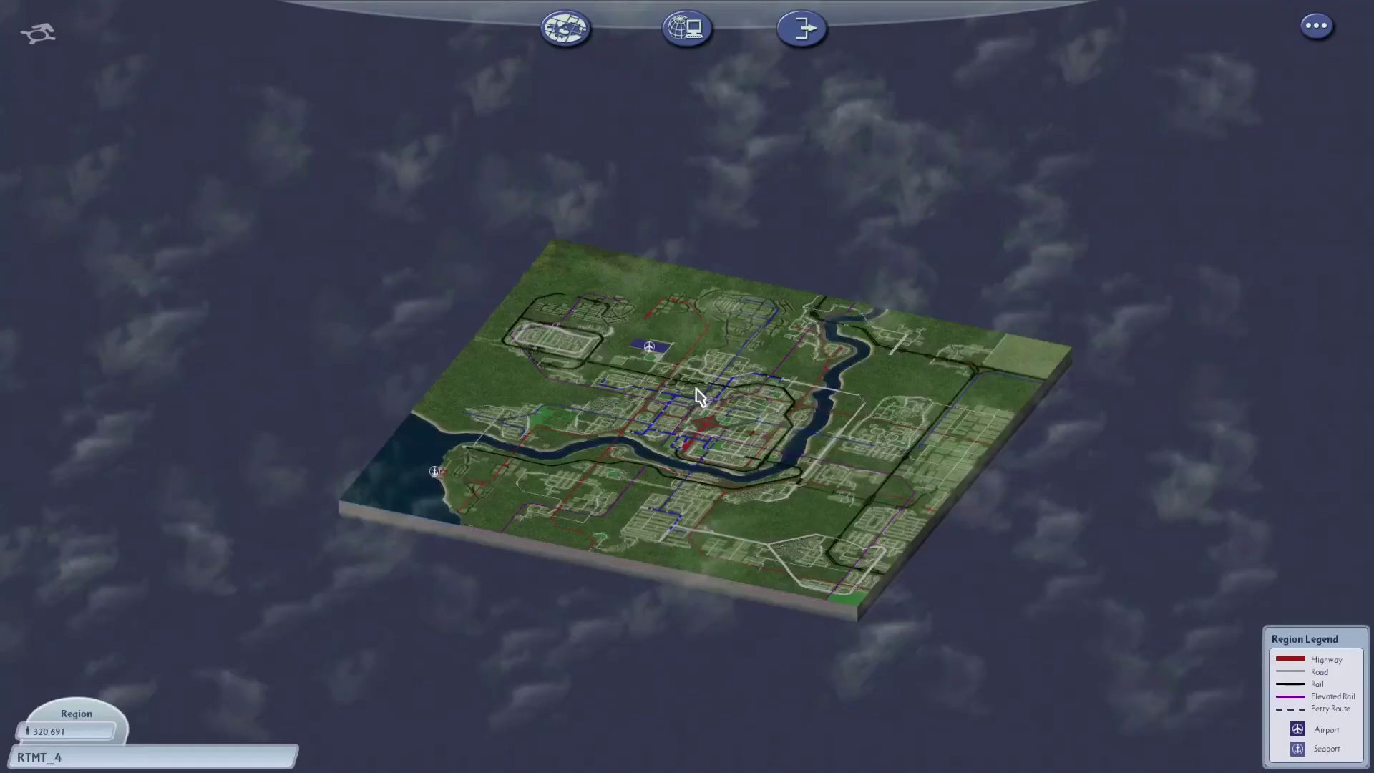
left_click(566, 29)
left_click(527, 109)
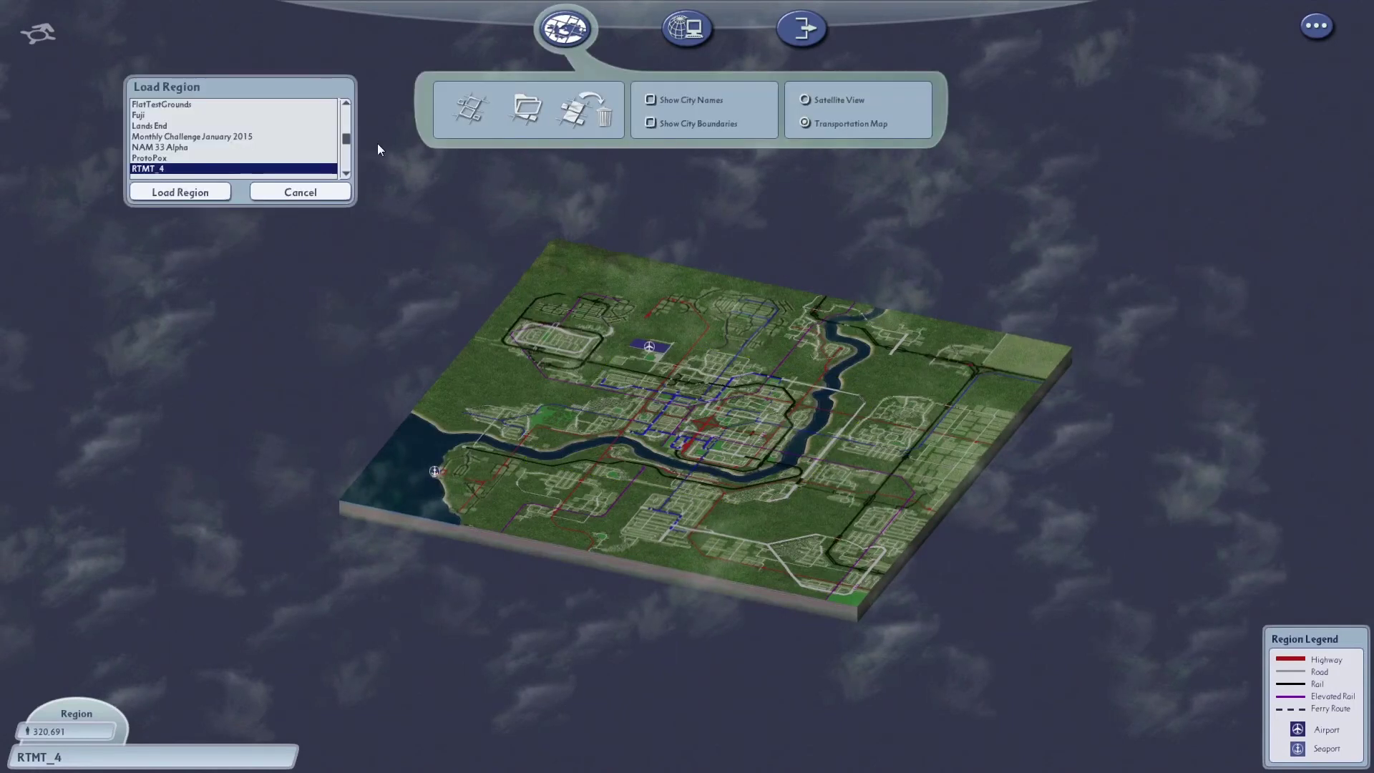
scroll(354, 143, "up", 2)
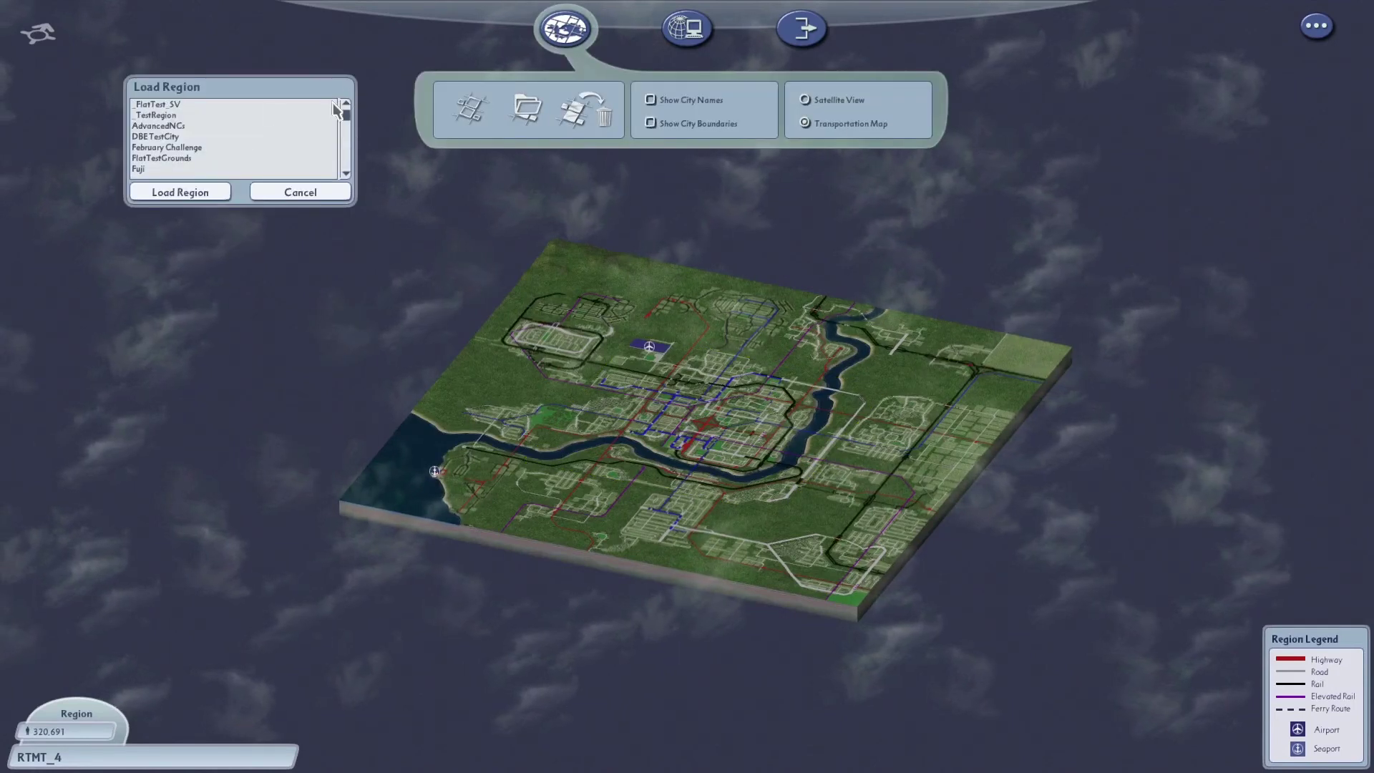
left_click(159, 138)
left_click(180, 194)
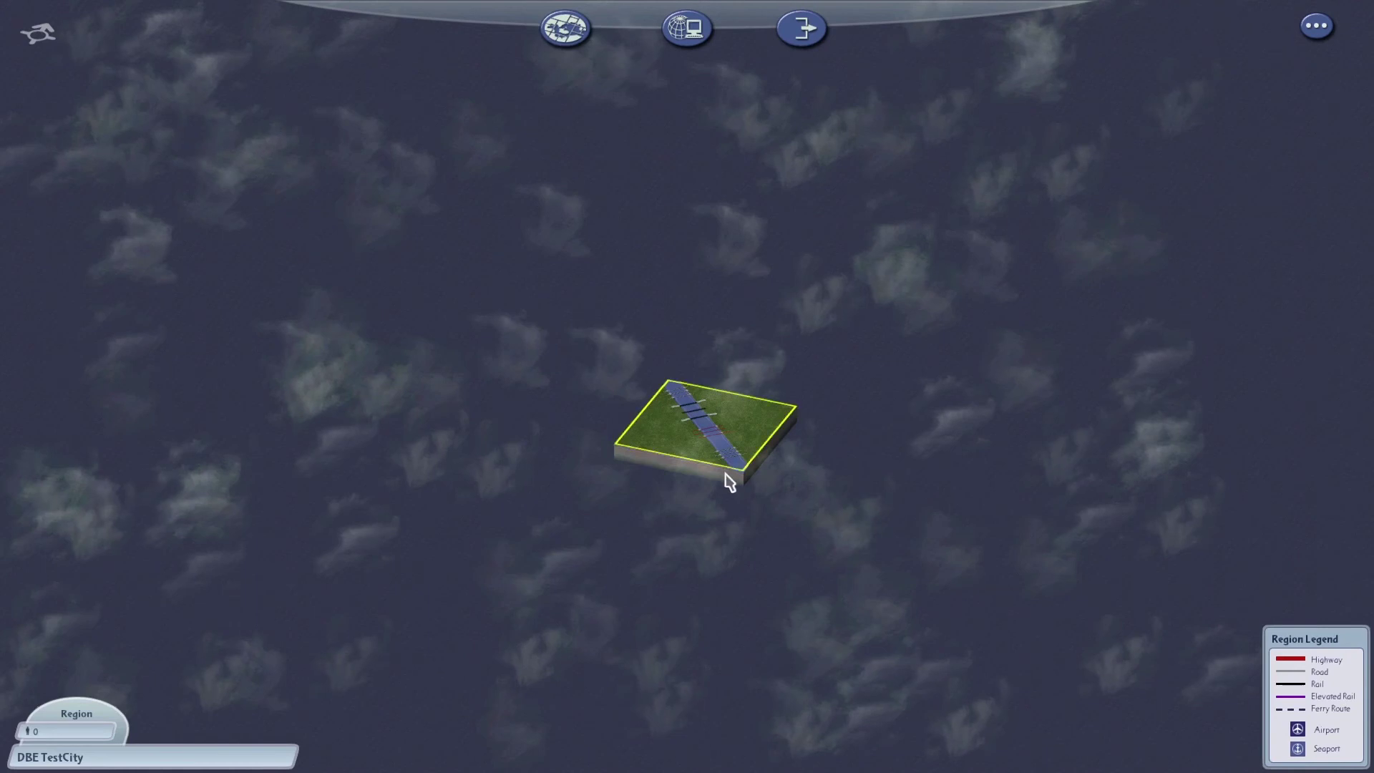
Load the AdvancedNCs region in place of the current one
left_click(565, 29)
left_click(527, 109)
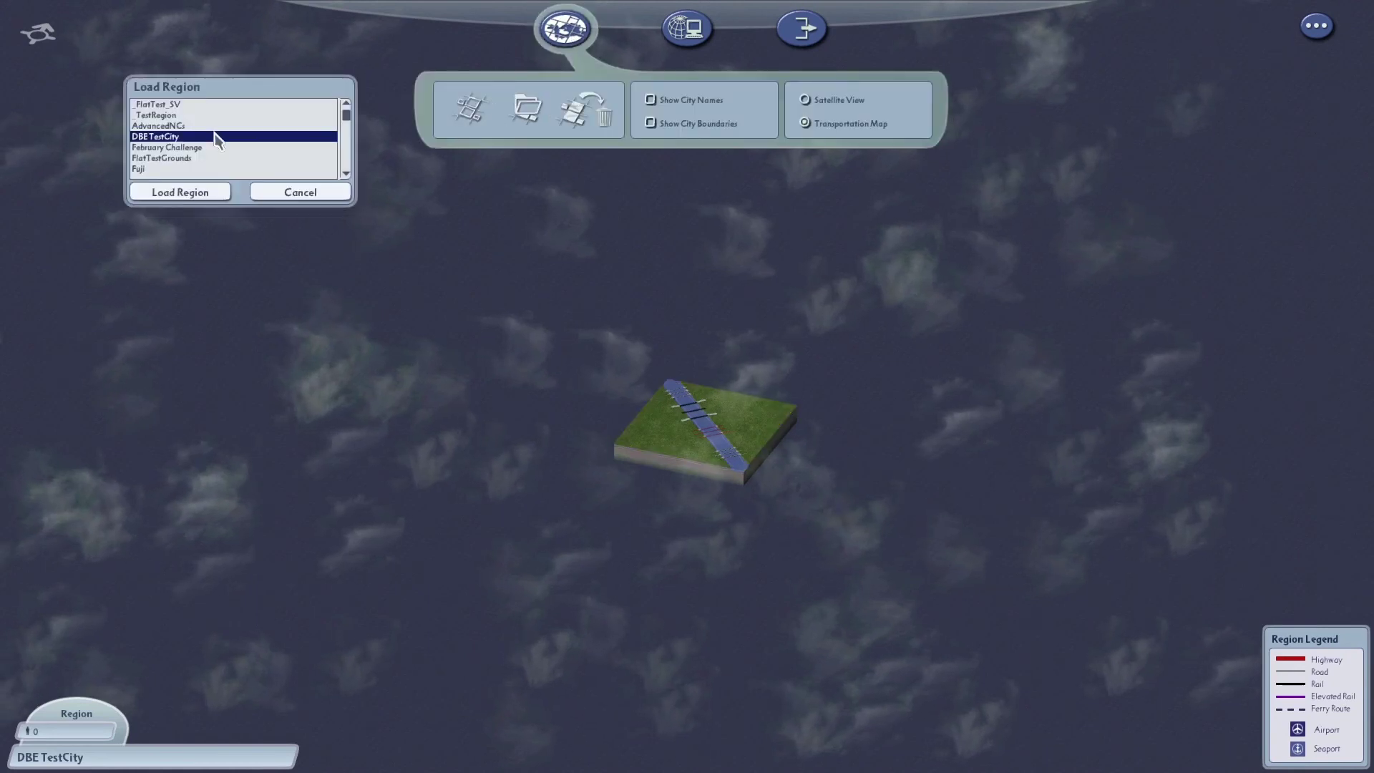
left_click(162, 126)
left_click(182, 191)
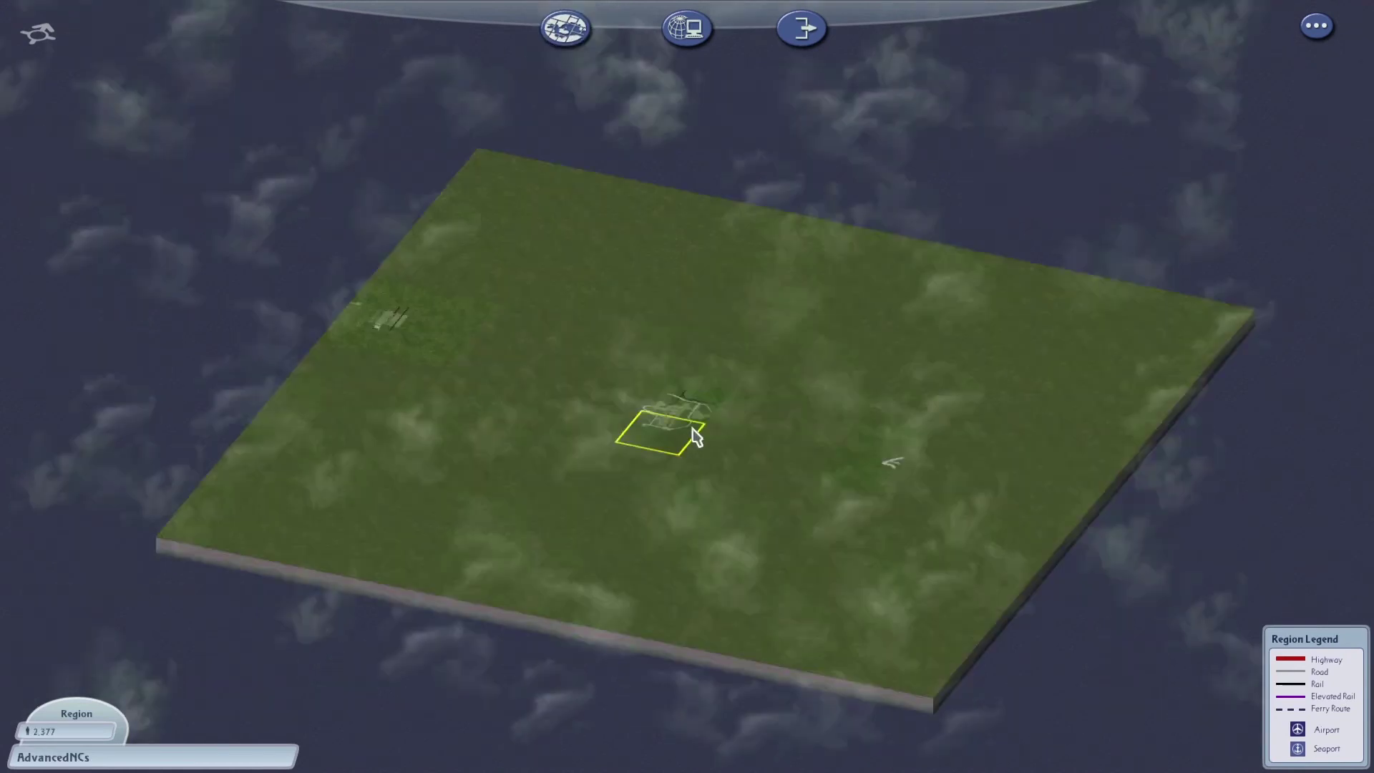
Start a new city on the large empty tile at the region's western corner and establish it with the default settings
left_click(345, 451)
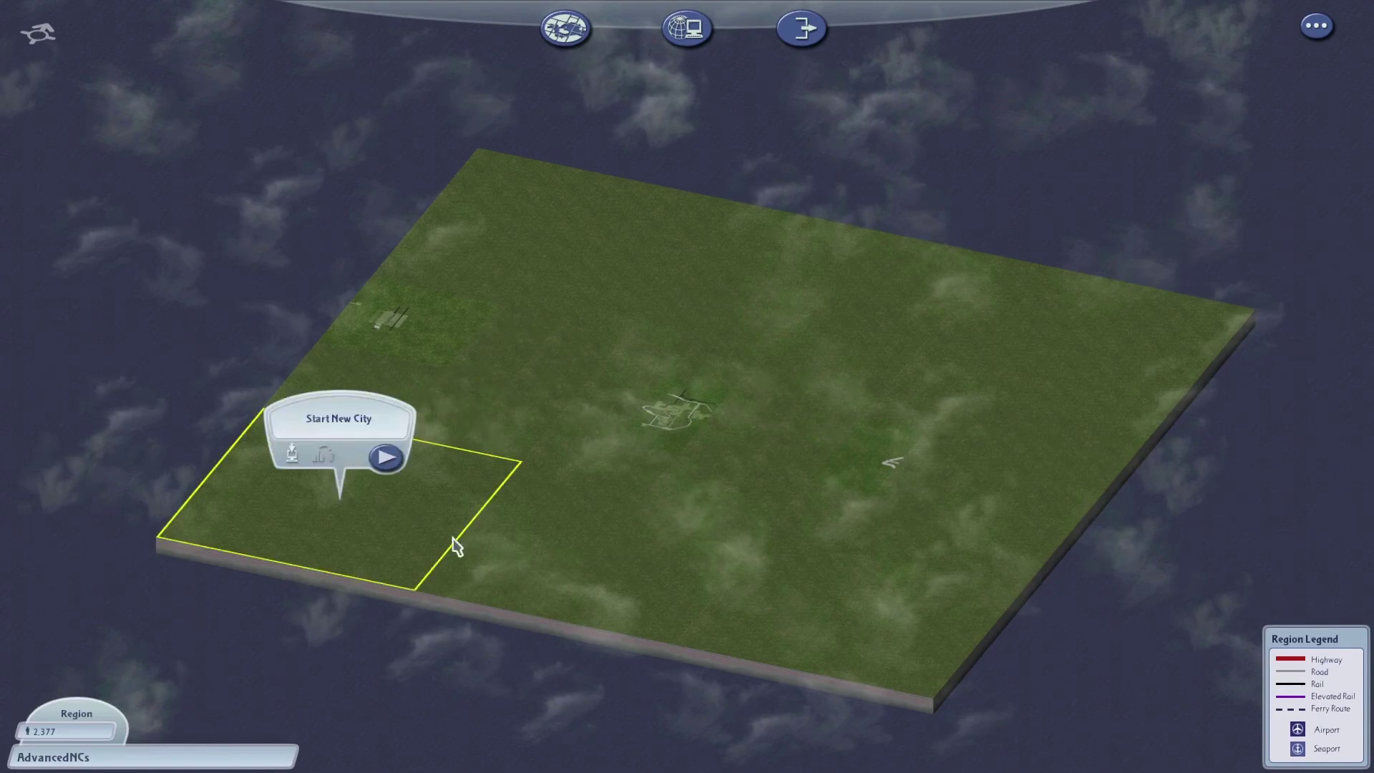
left_click(386, 456)
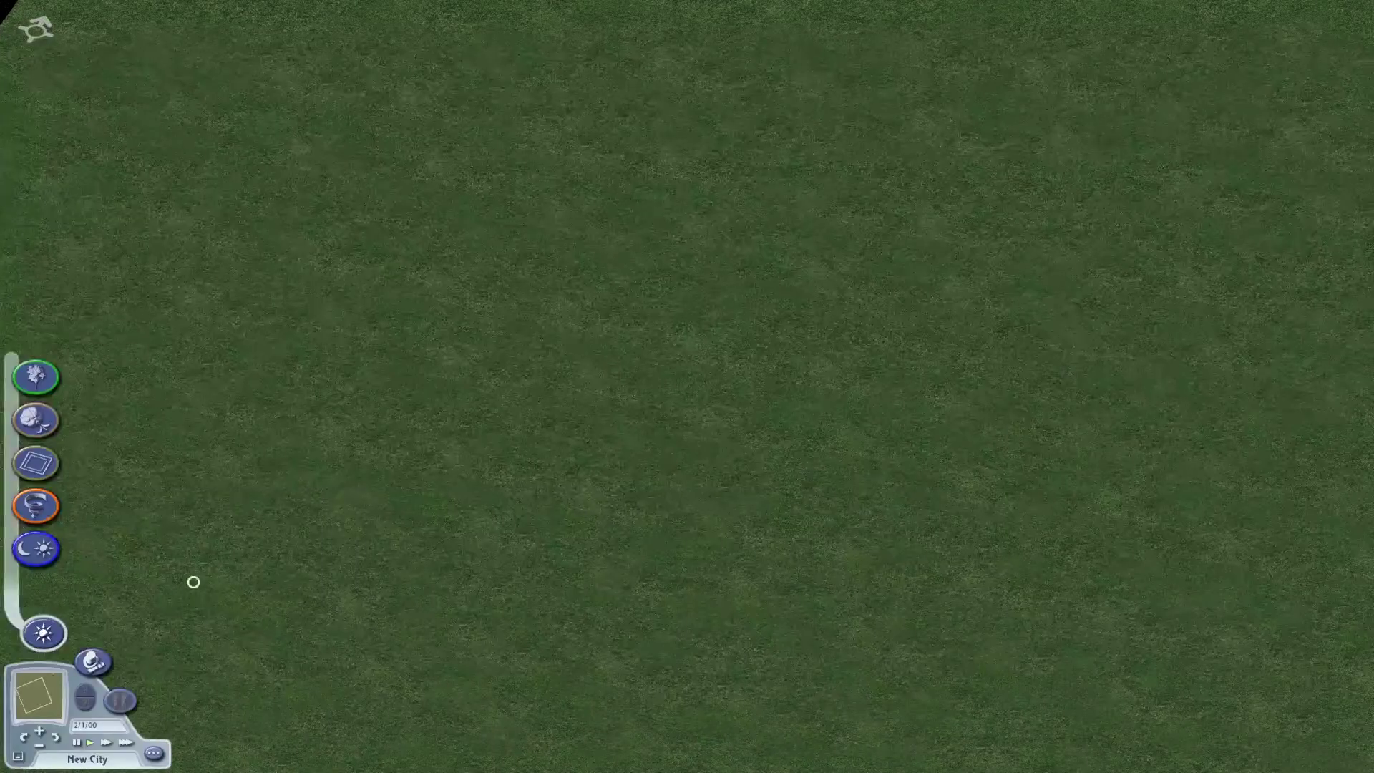
left_click(93, 662)
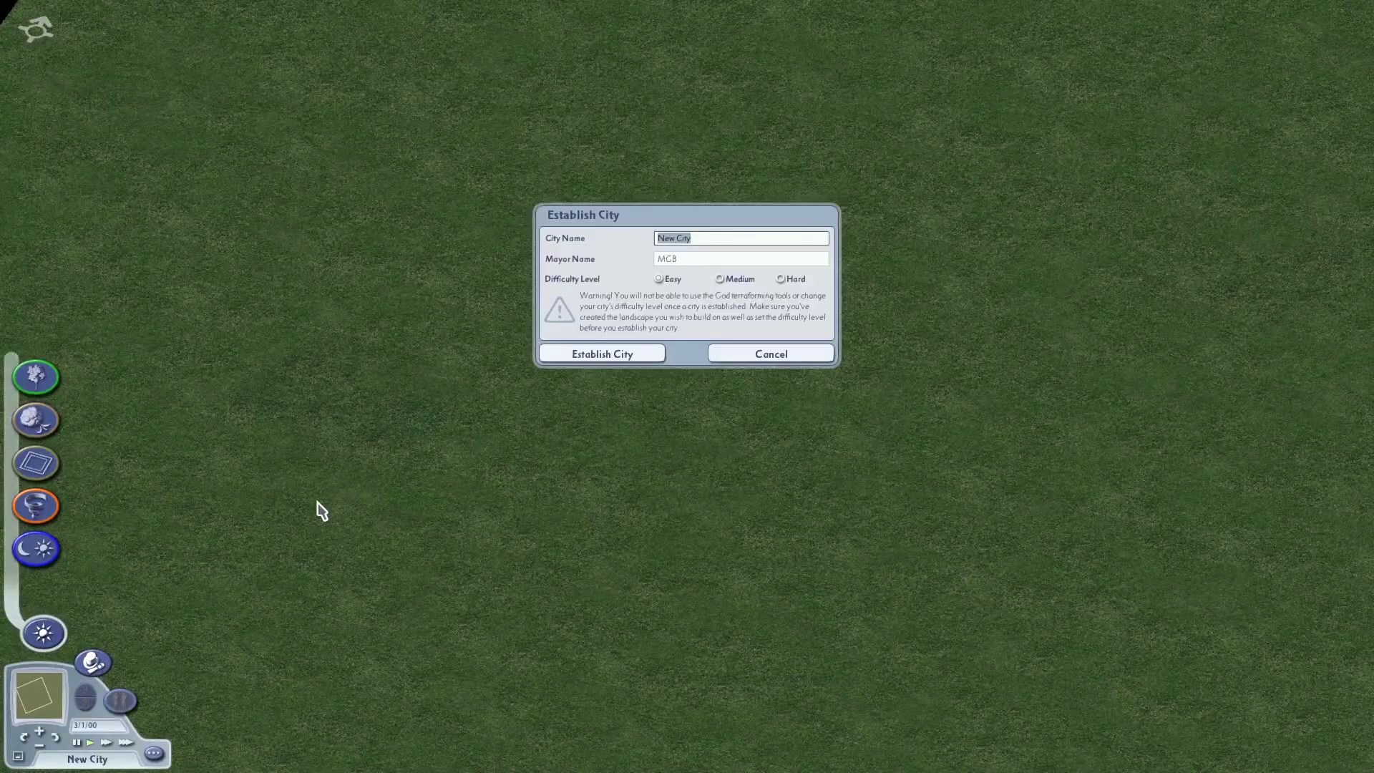
key("Return")
Lay two long streets crossing each other and connect them with curved street links on both sides of the crossing
key("r")
left_click_drag(441, 259, 858, 376)
scroll(719, 388, "up", 1)
mouse_move(544, 61)
left_mouse_down()
mouse_move(396, 348)
mouse_move(270, 533)
left_mouse_up()
mouse_move(360, 374)
left_mouse_down()
mouse_move(522, 424)
mouse_move(565, 315)
left_mouse_up()
mouse_move(359, 374)
left_mouse_down()
mouse_move(206, 315)
mouse_move(242, 216)
mouse_move(233, 223)
left_mouse_up()
mouse_move(214, 295)
left_mouse_down()
mouse_move(220, 320)
mouse_move(257, 326)
mouse_move(238, 287)
left_mouse_up()
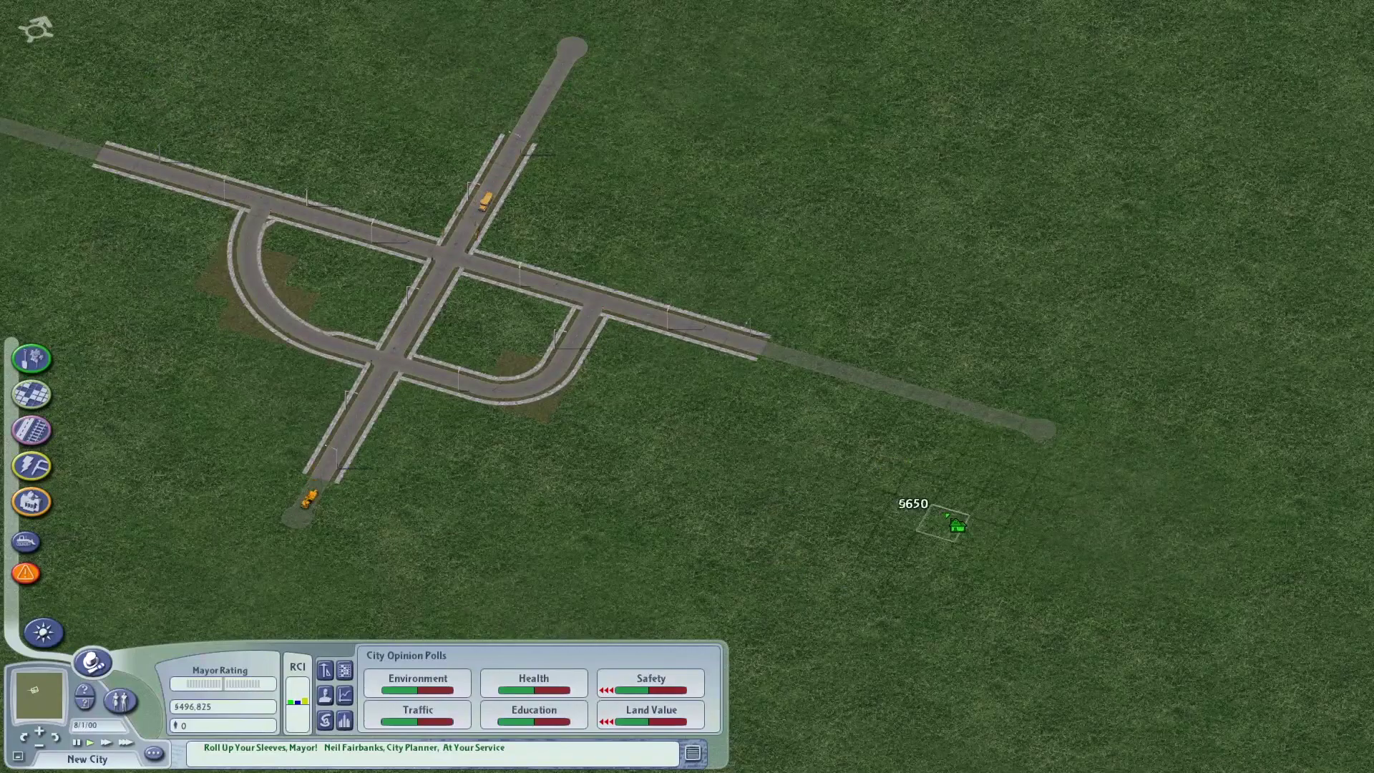
Examine the grass verges and paving along the new streets, intersections and curves from close up
scroll(629, 480, "down", 2)
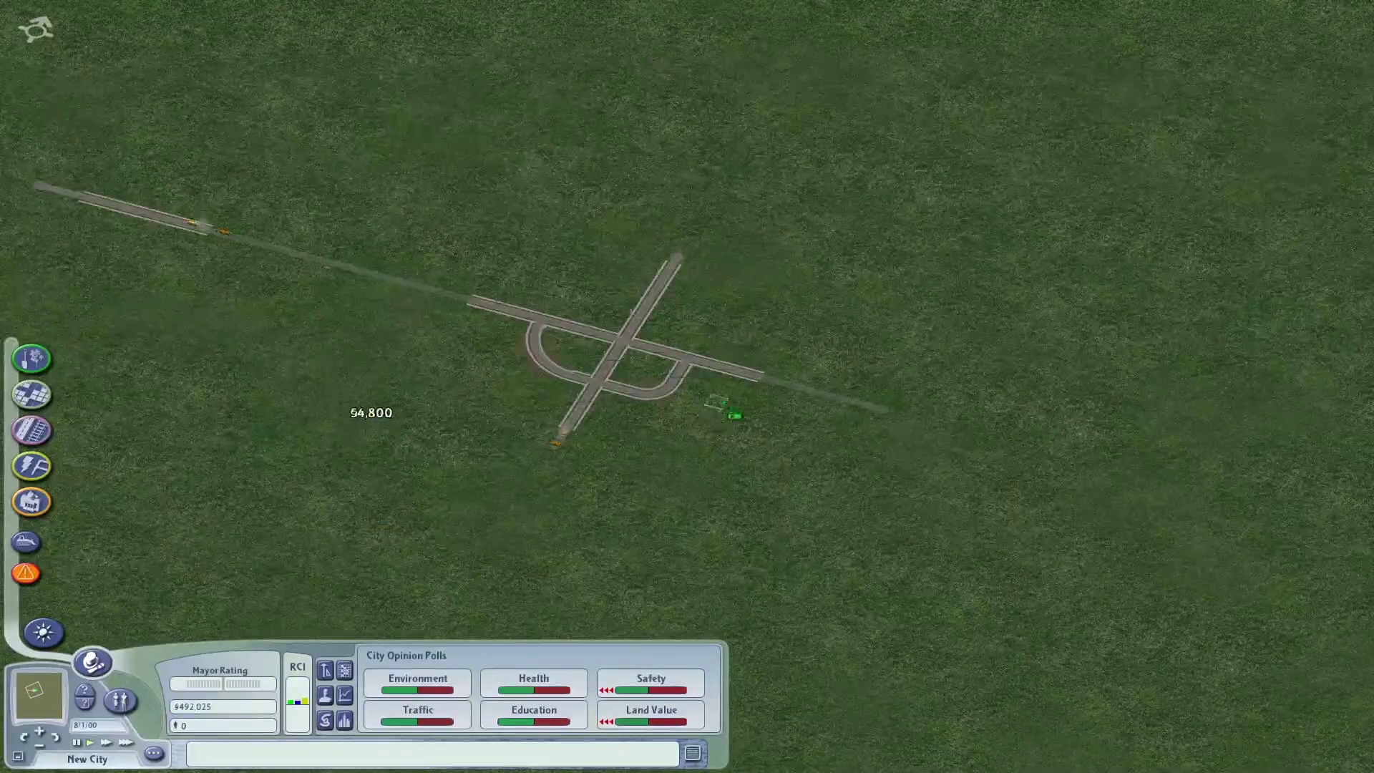
scroll(723, 399, "up", 3)
scroll(721, 402, "down", 2)
scroll(522, 224, "up", 1)
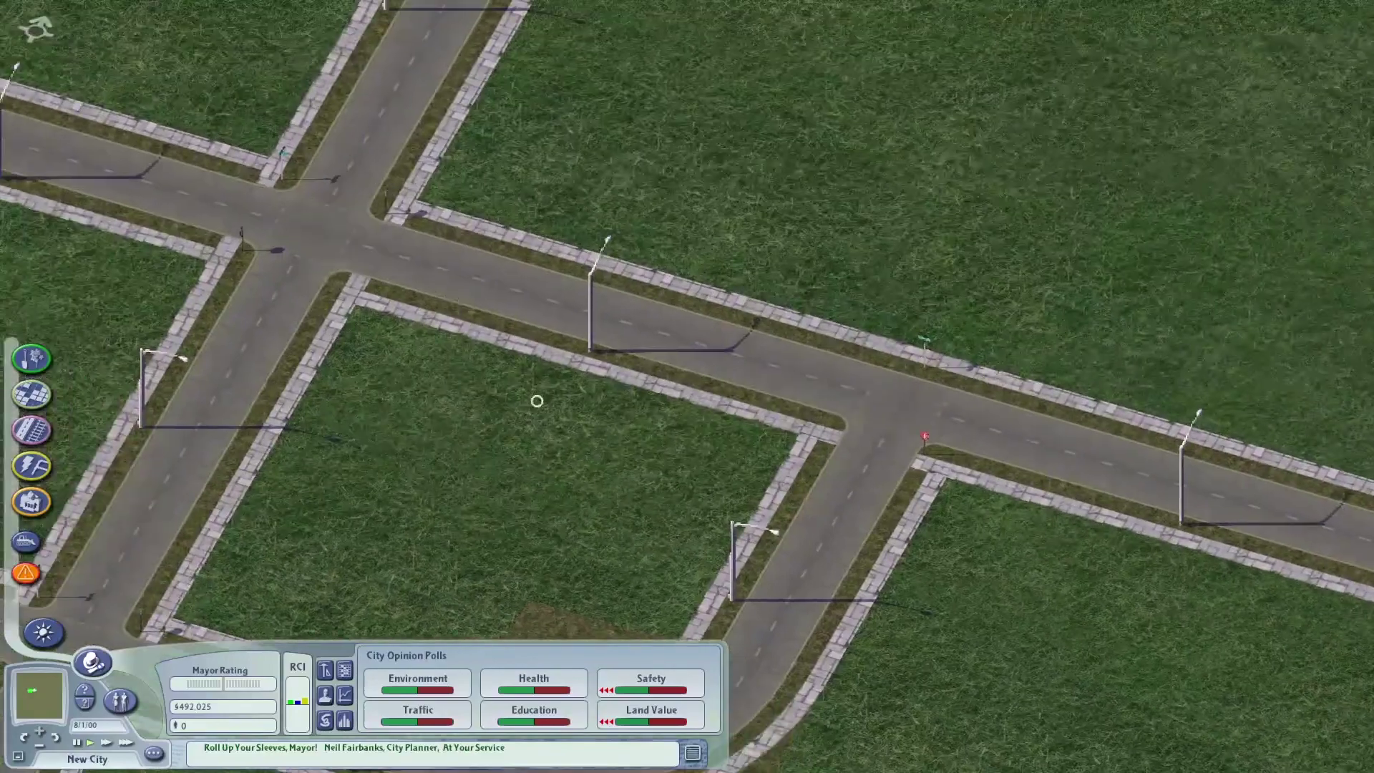
left_click_drag(536, 401, 688, 394)
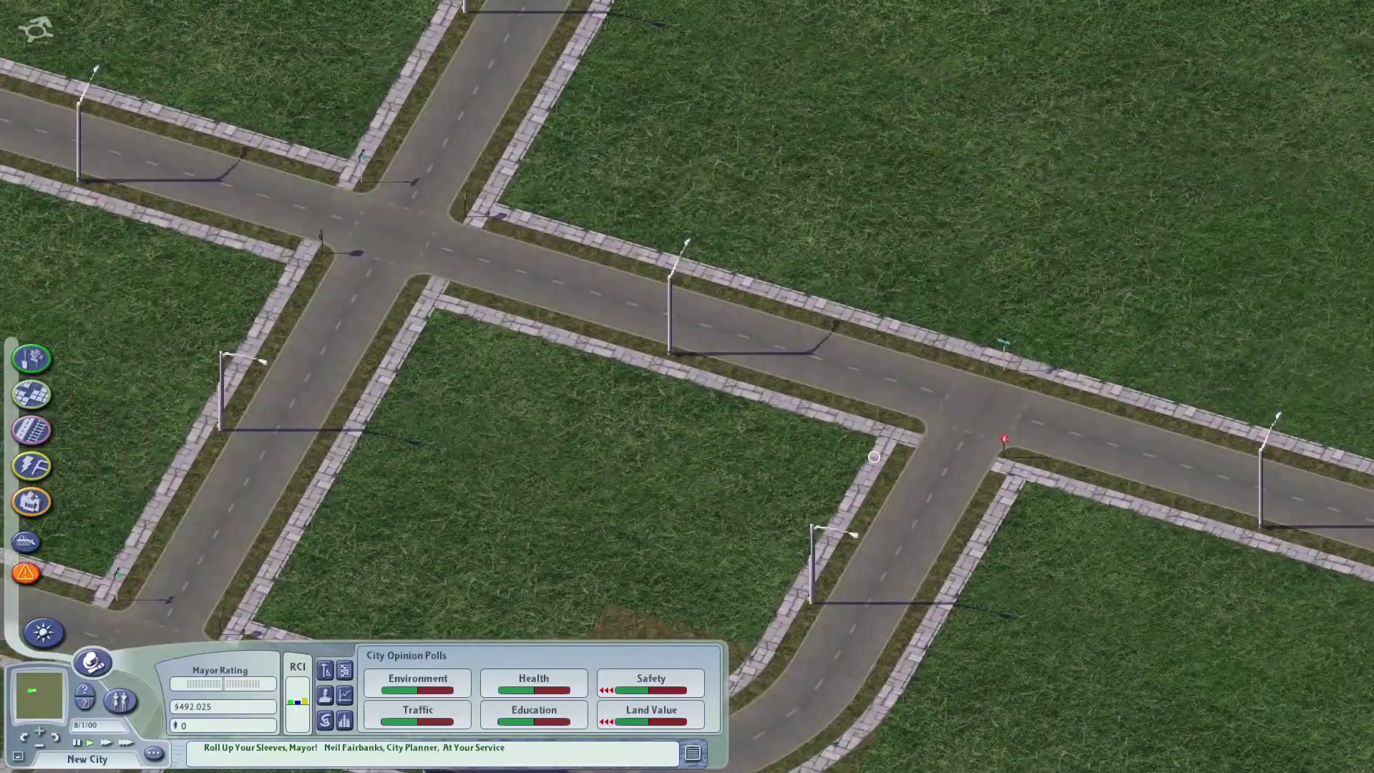
left_click_drag(874, 456, 763, 604)
left_click_drag(344, 489, 367, 436)
left_click_drag(378, 508, 288, 293)
scroll(288, 293, "down", 2)
scroll(789, 406, "up", 1)
Extend a street north from the T-junction and link it across to the parallel street
left_click(32, 430)
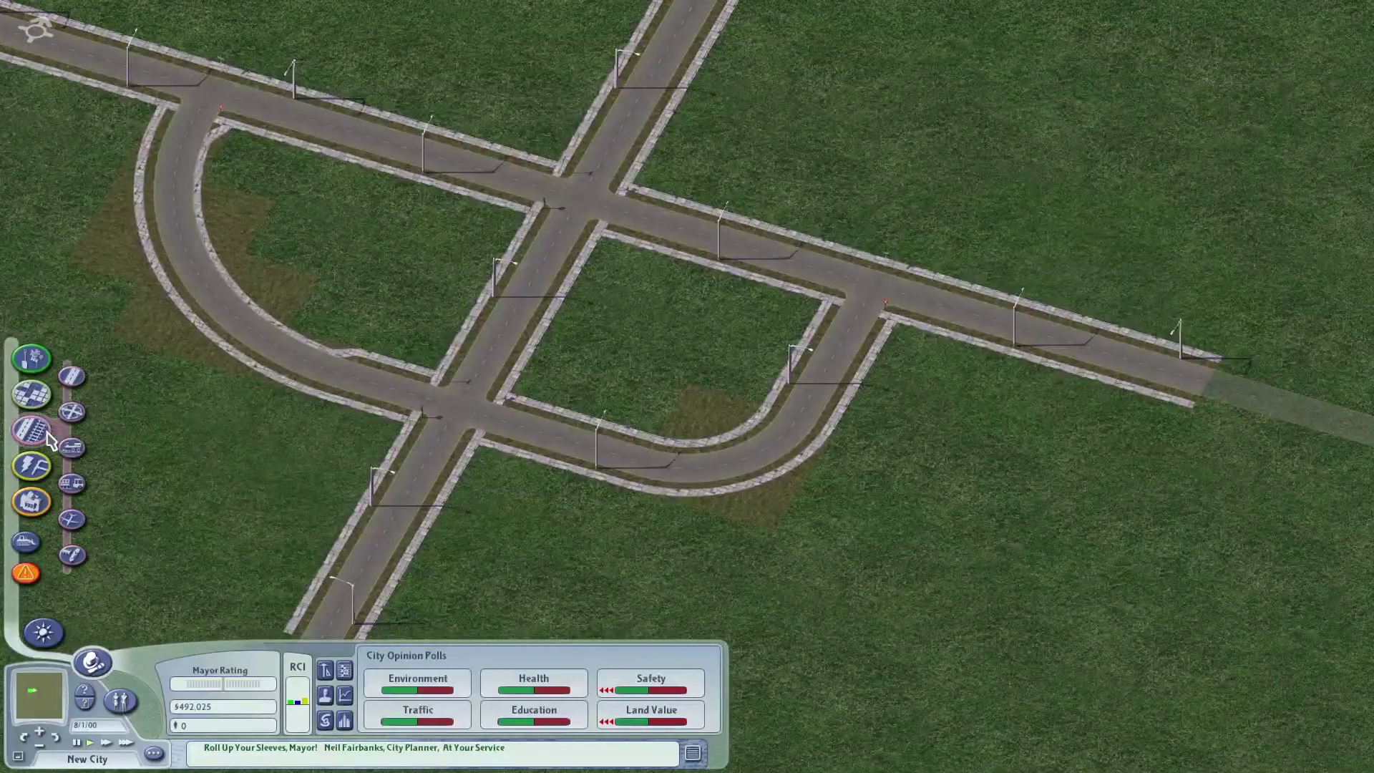
left_click(84, 388)
mouse_move(758, 365)
left_mouse_down()
mouse_move(859, 200)
mouse_move(844, 233)
mouse_move(654, 216)
mouse_move(787, 183)
left_mouse_up()
left_click_drag(784, 179, 577, 95)
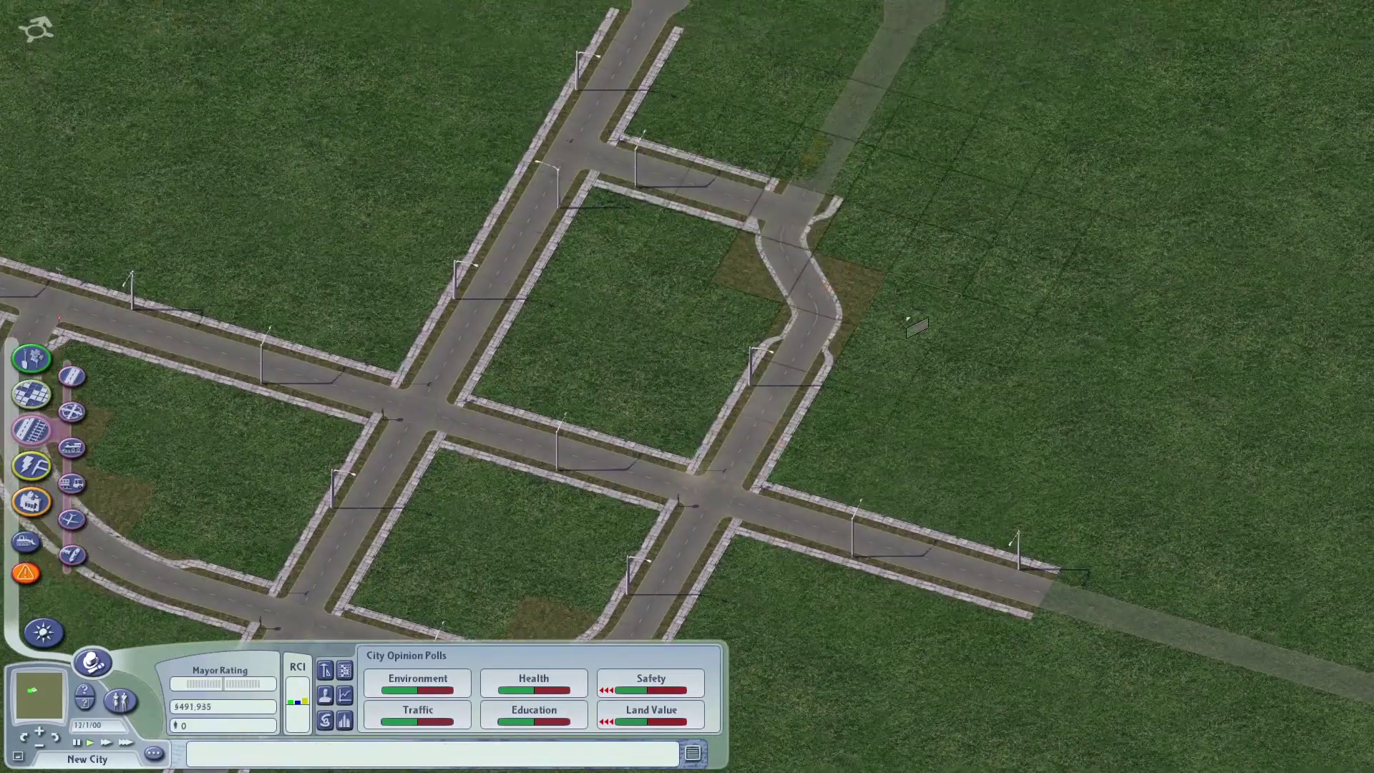
Lay an eastward side street from the bend and connect its end down to the main street, closing the block
left_click_drag(854, 309, 980, 320)
left_click_drag(906, 398, 1210, 492)
left_click_drag(839, 82, 884, 18)
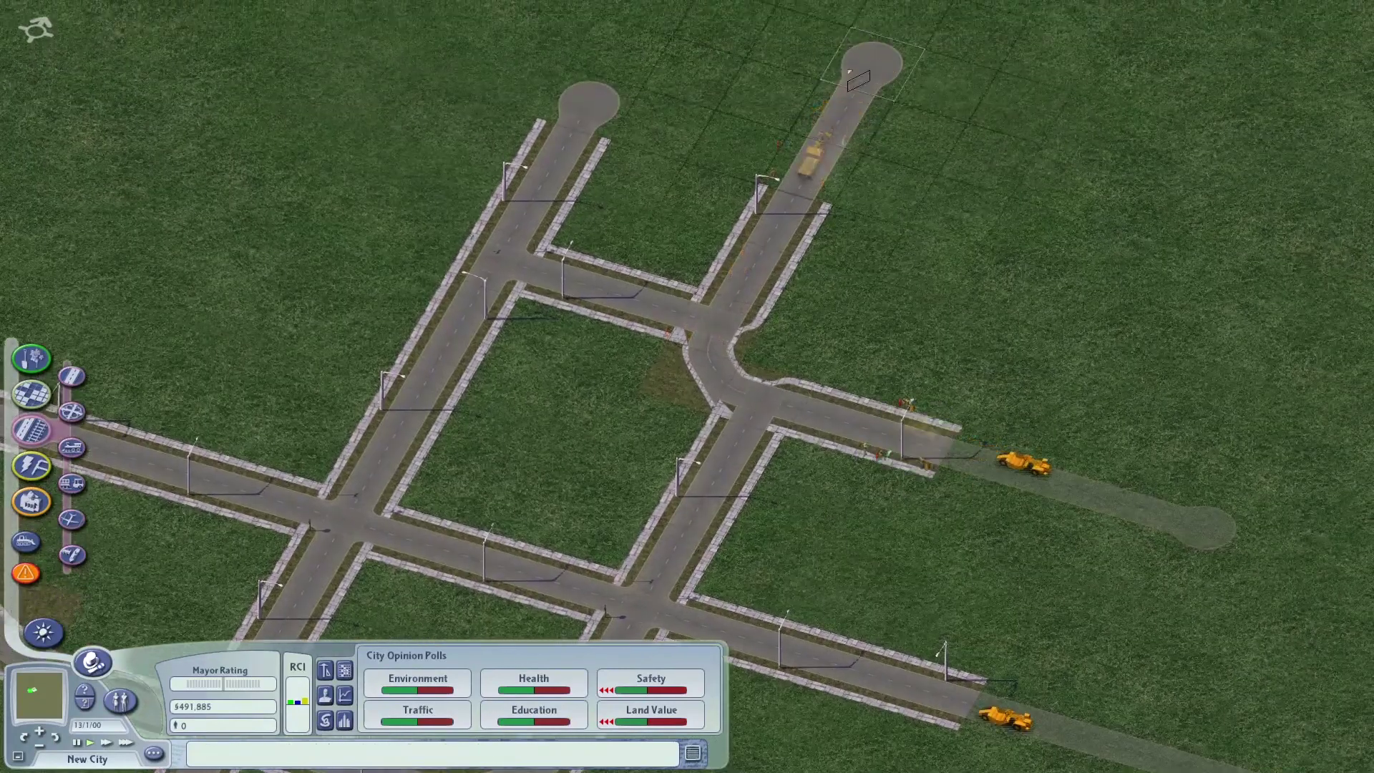
mouse_move(866, 71)
left_mouse_down()
mouse_move(633, 33)
mouse_move(529, 137)
left_mouse_up()
left_click_drag(1095, 451, 986, 658)
scroll(641, 470, "down", 1)
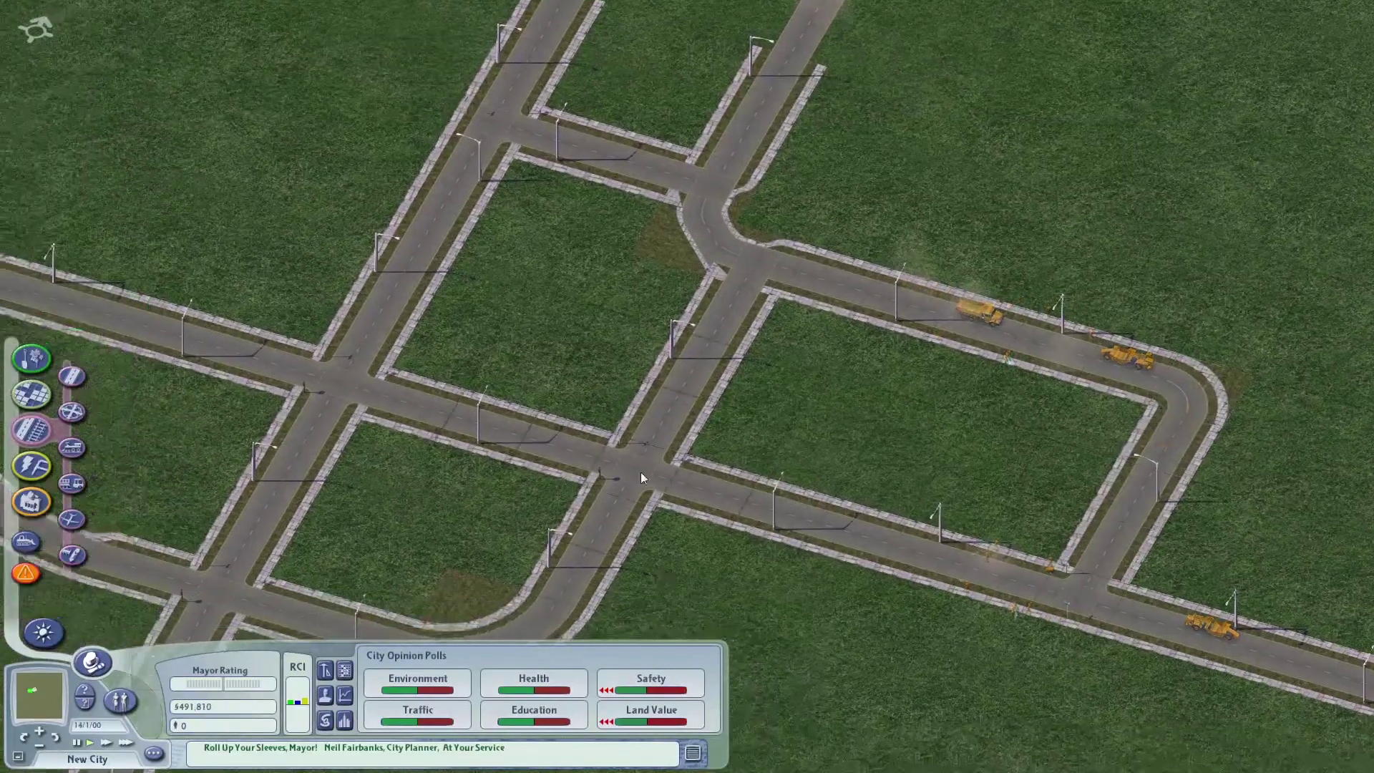